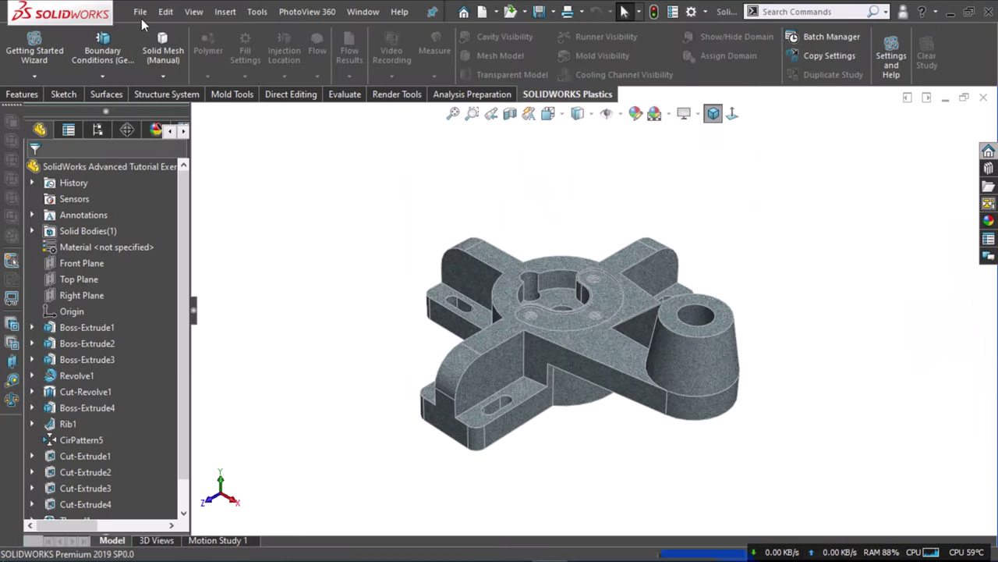
Create a new drawing from the bracket part with File > Make Drawing from Part.
{"action": "left_click", "coordinate": [140, 12]}
{"action": "left_click", "coordinate": [171, 148]}
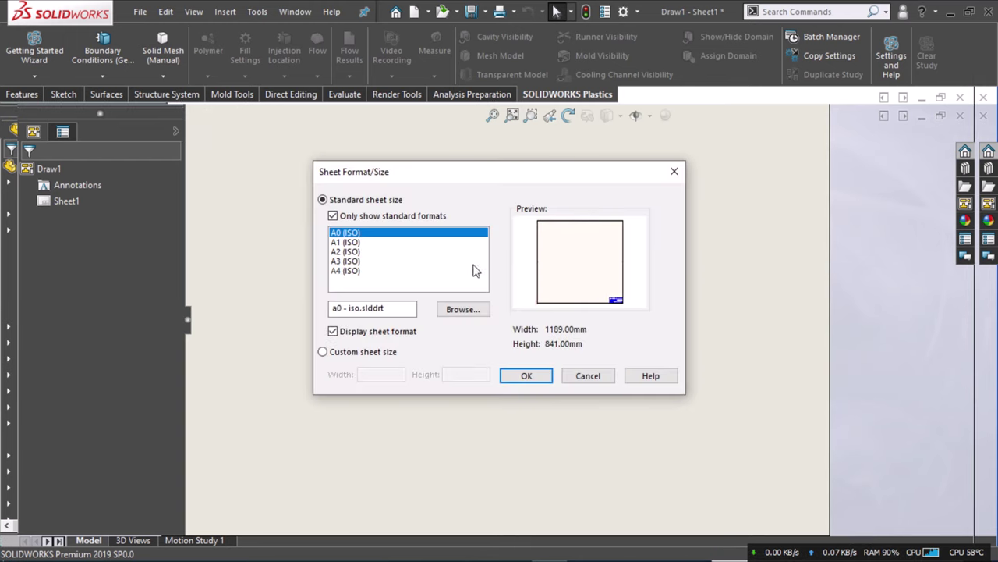
Choose the A2 (ISO) sheet size and collapse the View Palette.
{"action": "left_click", "coordinate": [355, 253]}
{"action": "left_click", "coordinate": [526, 376]}
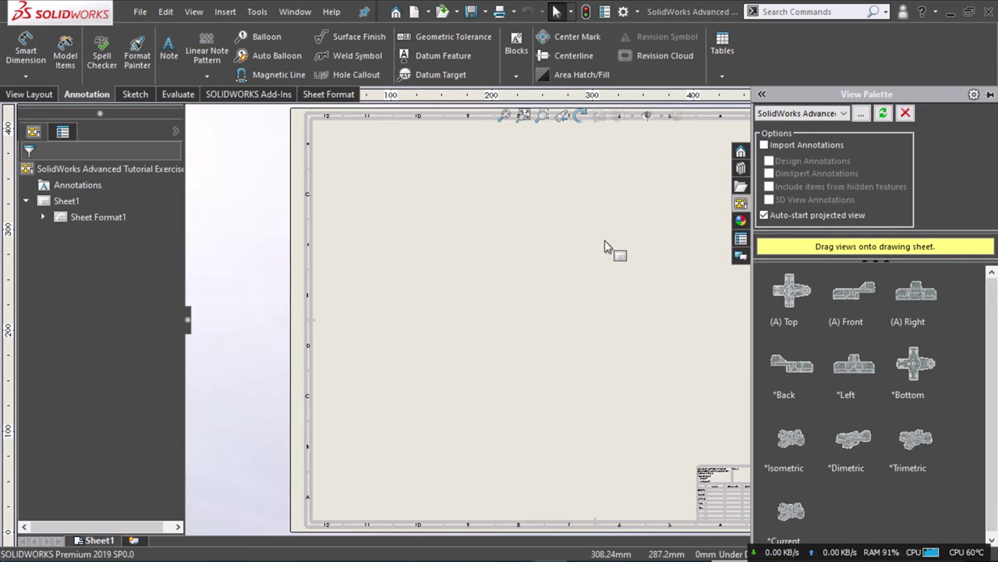
{"action": "left_click", "coordinate": [439, 277]}
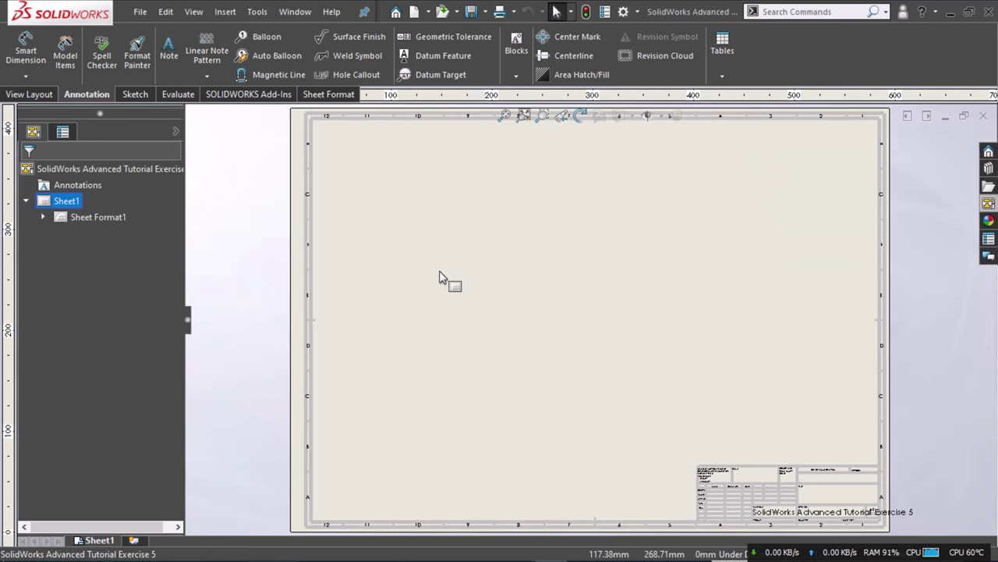
{"action": "scroll", "coordinate": [482, 267], "scroll_direction": "up", "scroll_amount": 2}
{"action": "scroll", "coordinate": [764, 447], "scroll_direction": "down", "scroll_amount": 3}
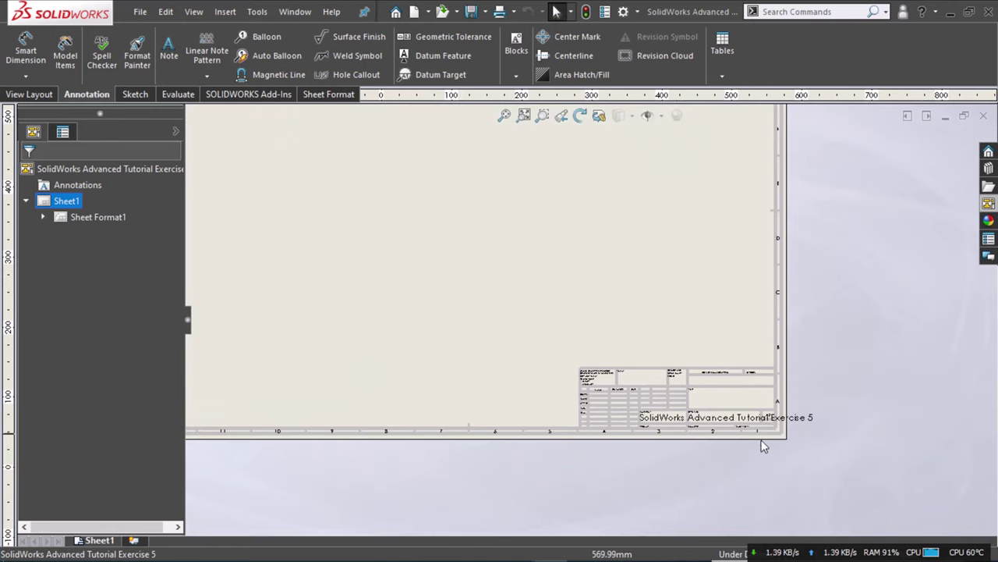
Insert a Standard 3 View of the bracket part and fit the sheet in the window.
{"action": "left_click", "coordinate": [46, 94]}
{"action": "left_click", "coordinate": [23, 54]}
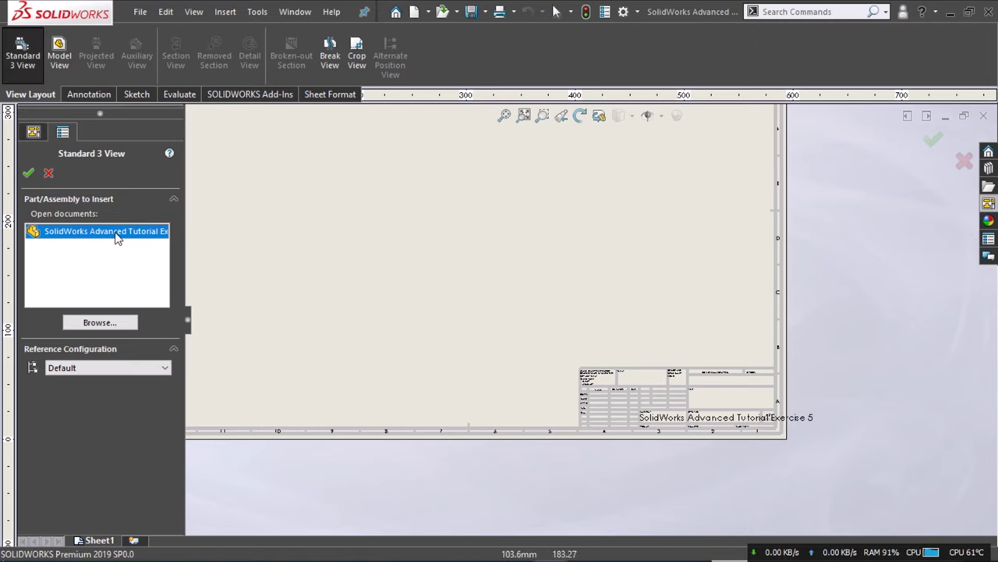
{"action": "key", "text": "Return"}
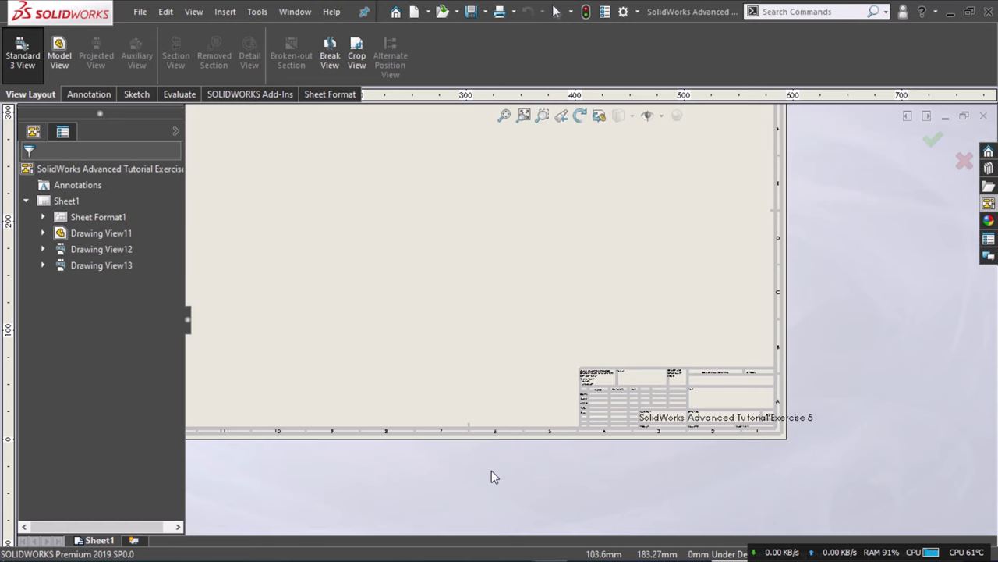
{"action": "key", "text": "f"}
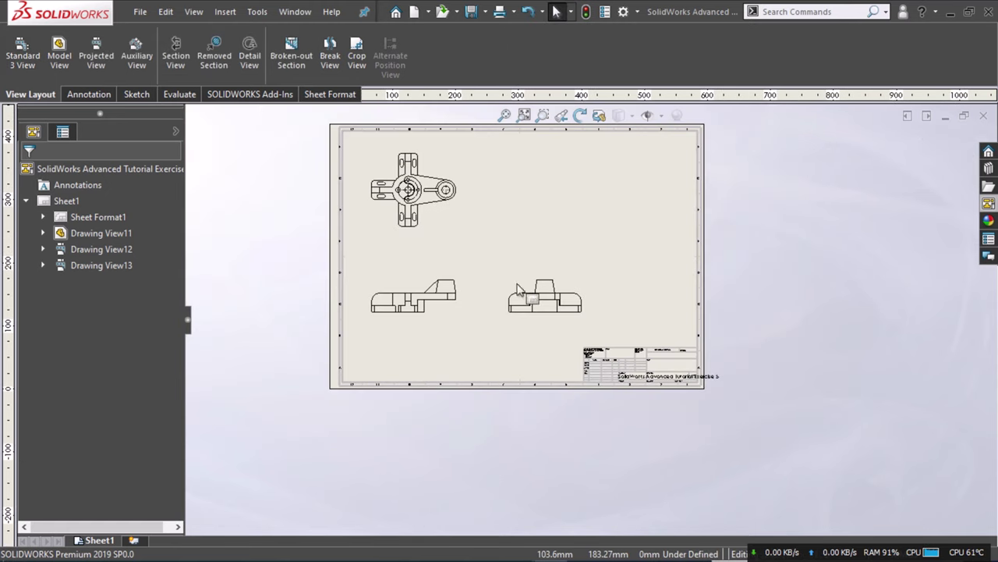
{"action": "scroll", "coordinate": [580, 223], "scroll_direction": "up", "scroll_amount": 2}
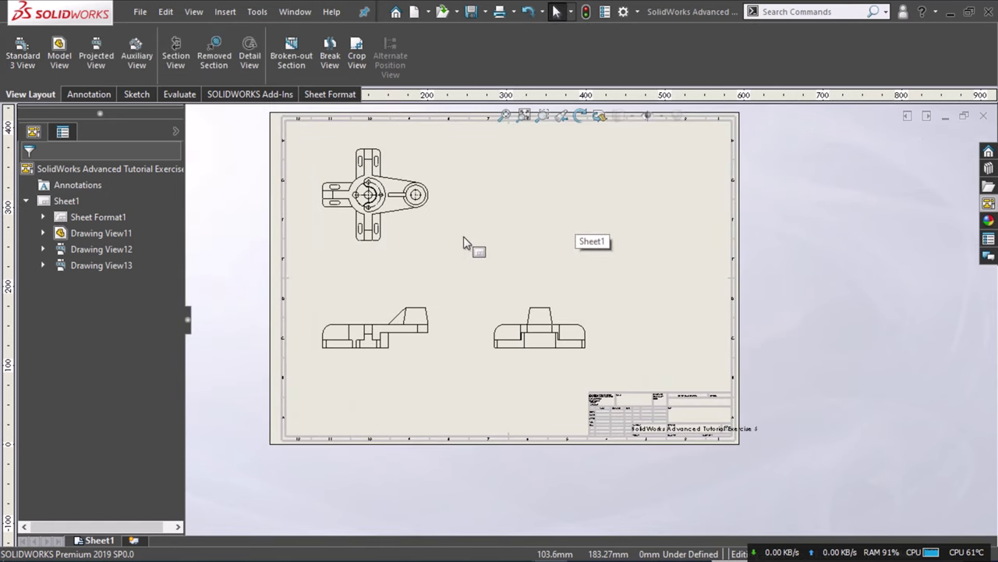
{"action": "left_click", "coordinate": [471, 245]}
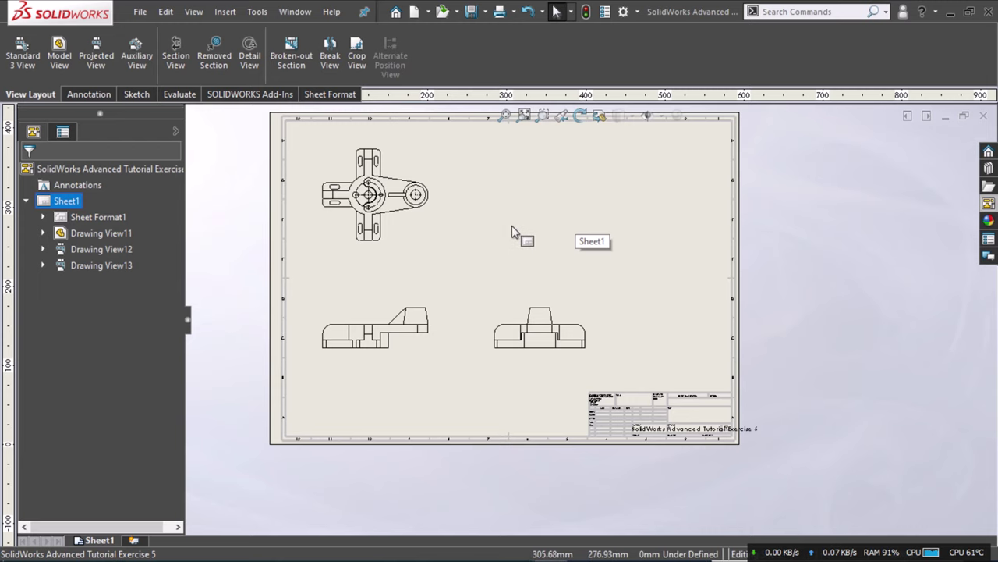
{"action": "scroll", "coordinate": [513, 225], "scroll_direction": "down", "scroll_amount": 1}
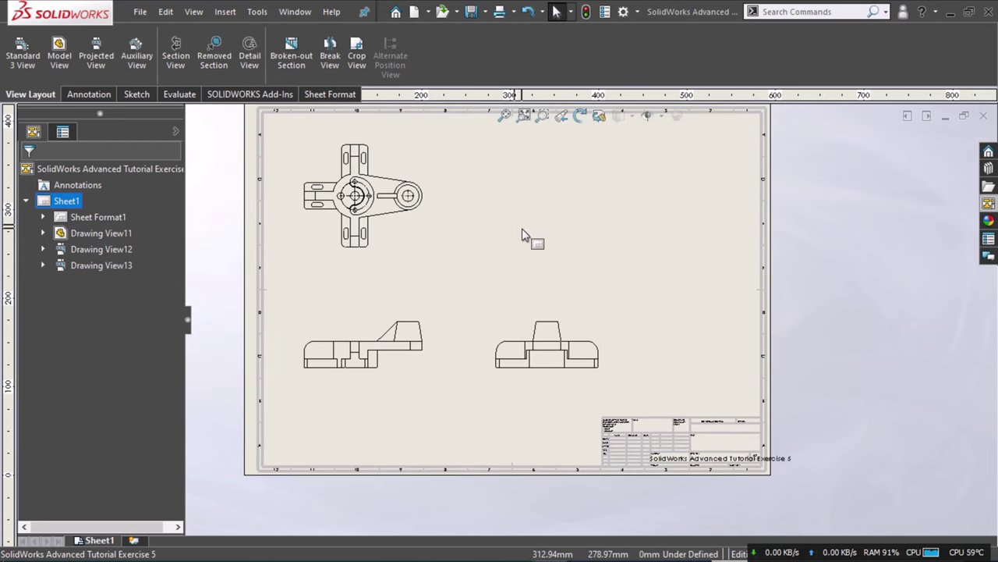
Add an isometric model view, Shaded With Edges in high quality, at the sheet's upper right.
{"action": "left_click", "coordinate": [62, 57]}
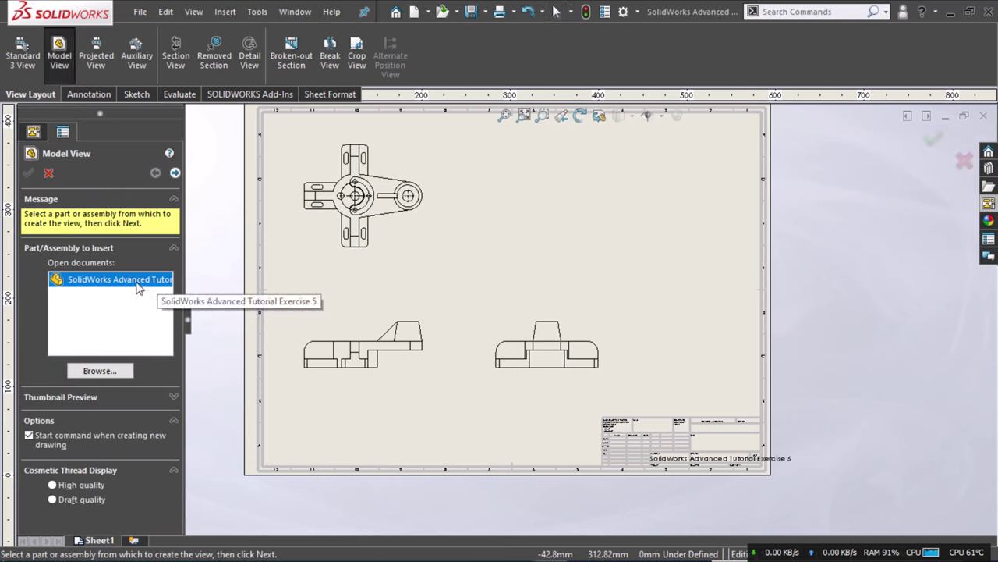
{"action": "double_click", "coordinate": [133, 281]}
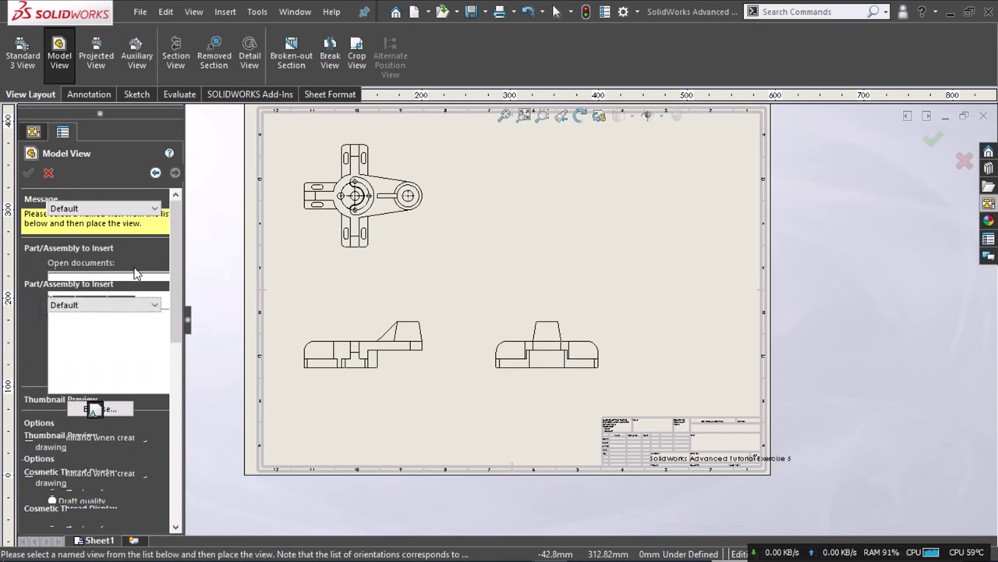
{"action": "left_click", "coordinate": [115, 390]}
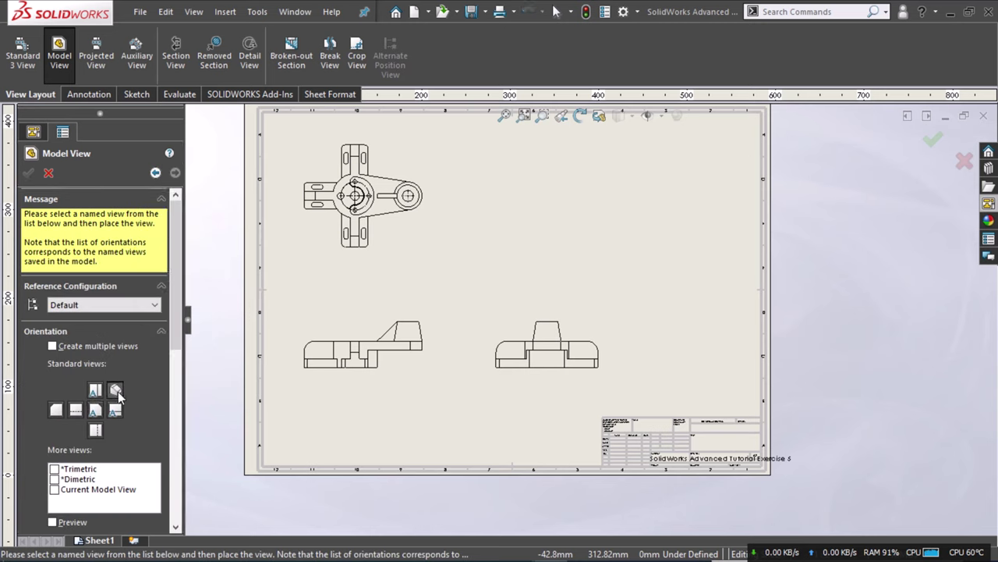
{"action": "scroll", "coordinate": [168, 421], "scroll_direction": "down", "scroll_amount": 3}
{"action": "scroll", "coordinate": [167, 425], "scroll_direction": "down", "scroll_amount": 1}
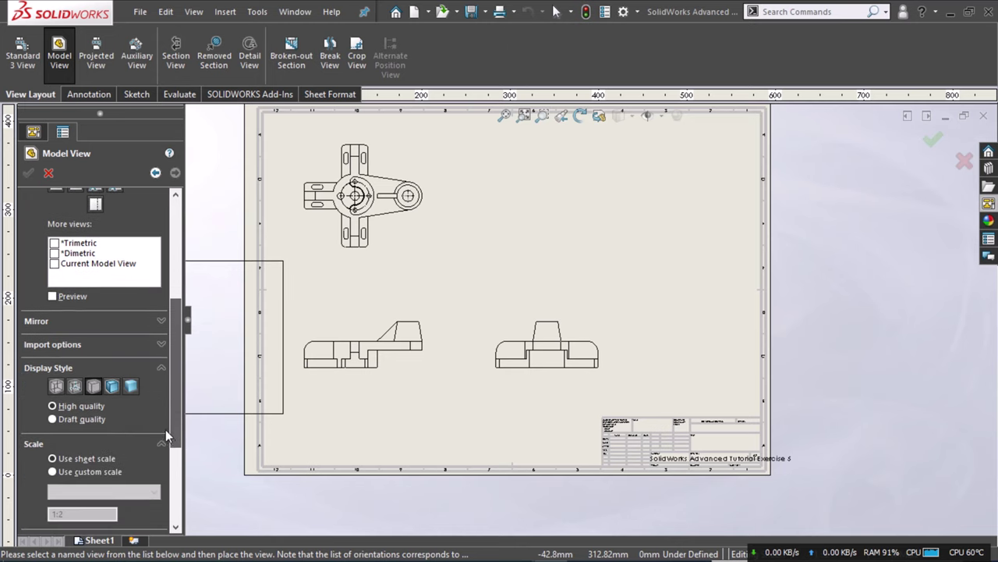
{"action": "left_click", "coordinate": [112, 386]}
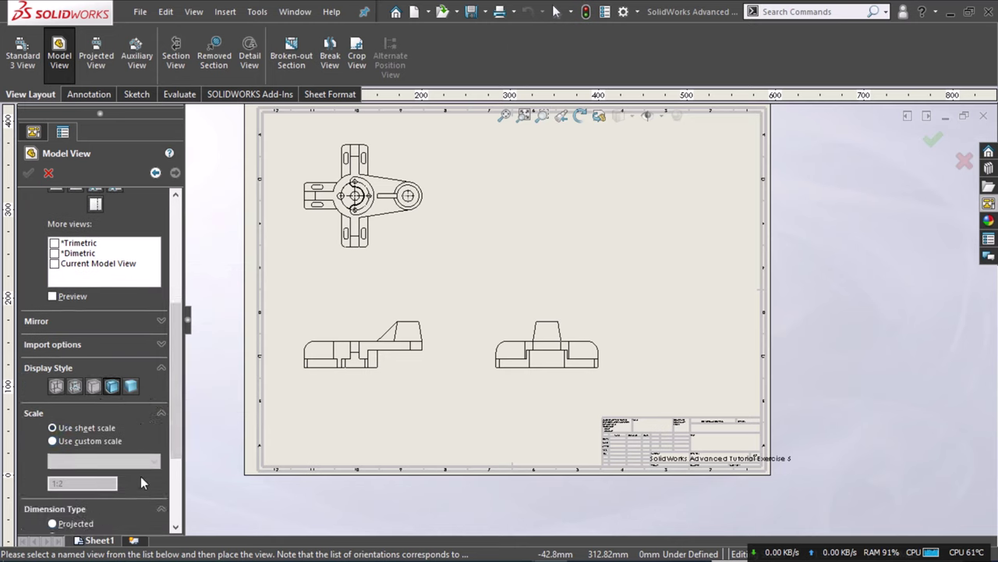
{"action": "scroll", "coordinate": [140, 465], "scroll_direction": "down", "scroll_amount": 3}
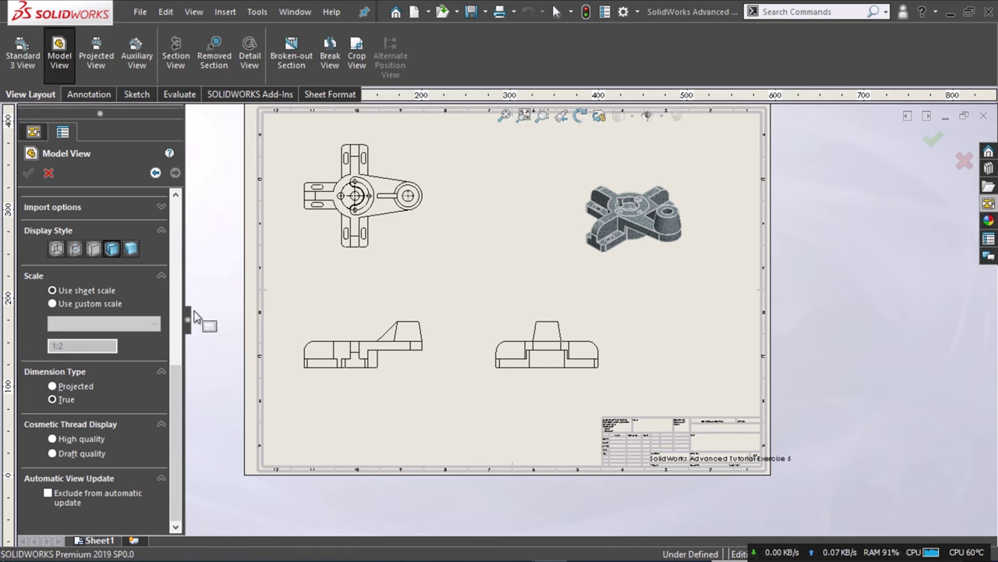
{"action": "left_click_drag", "start_coordinate": [175, 320], "coordinate": [168, 415]}
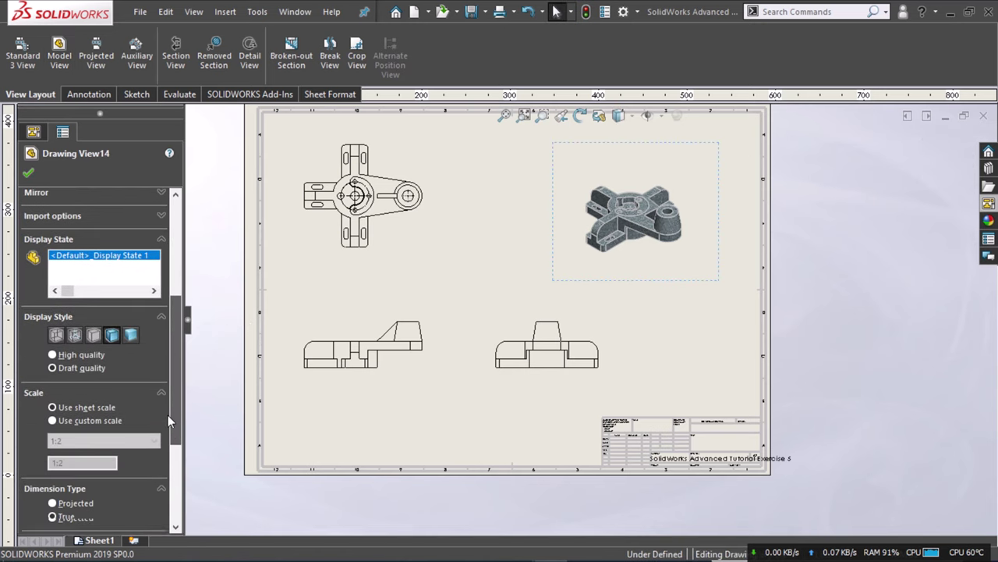
{"action": "left_click", "coordinate": [53, 349]}
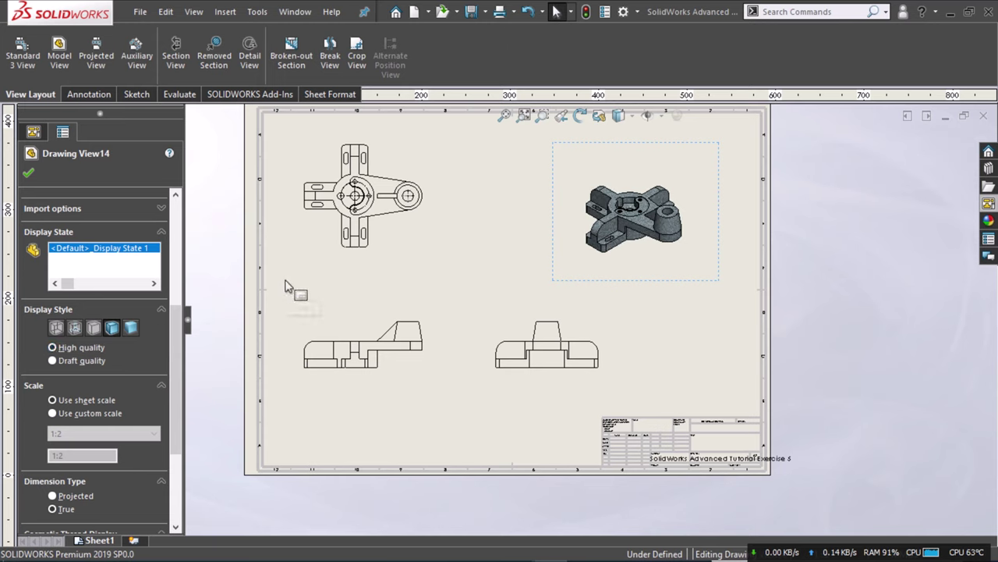
{"action": "left_click_drag", "start_coordinate": [177, 357], "coordinate": [176, 279]}
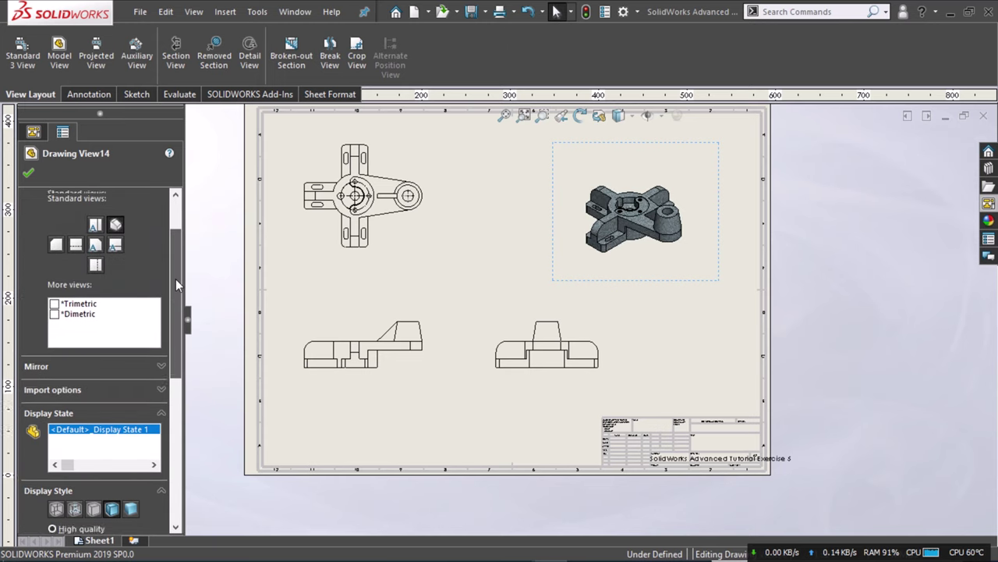
{"action": "left_click", "coordinate": [236, 281]}
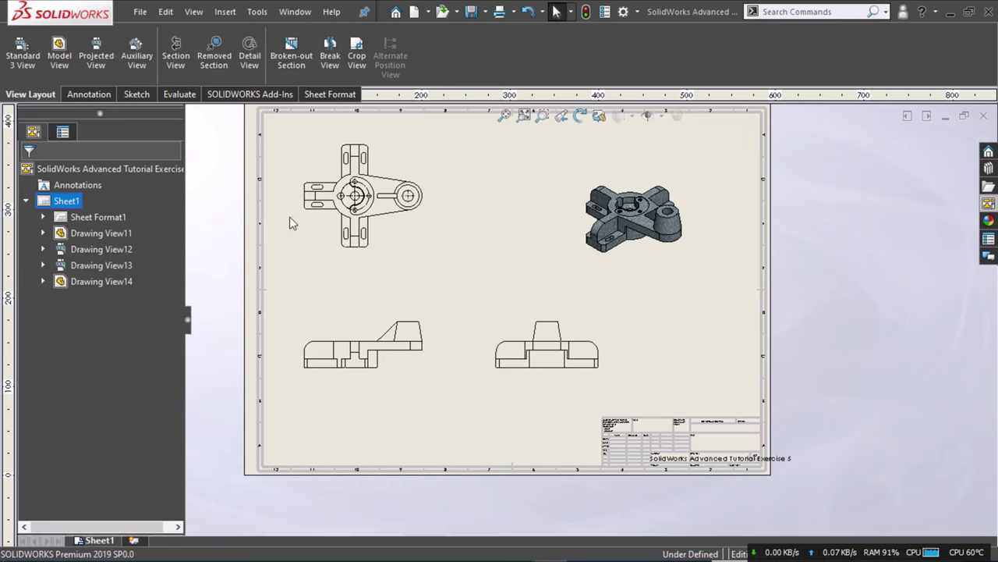
Select the front view and set it to a custom 1:1 scale.
{"action": "left_click", "coordinate": [343, 241]}
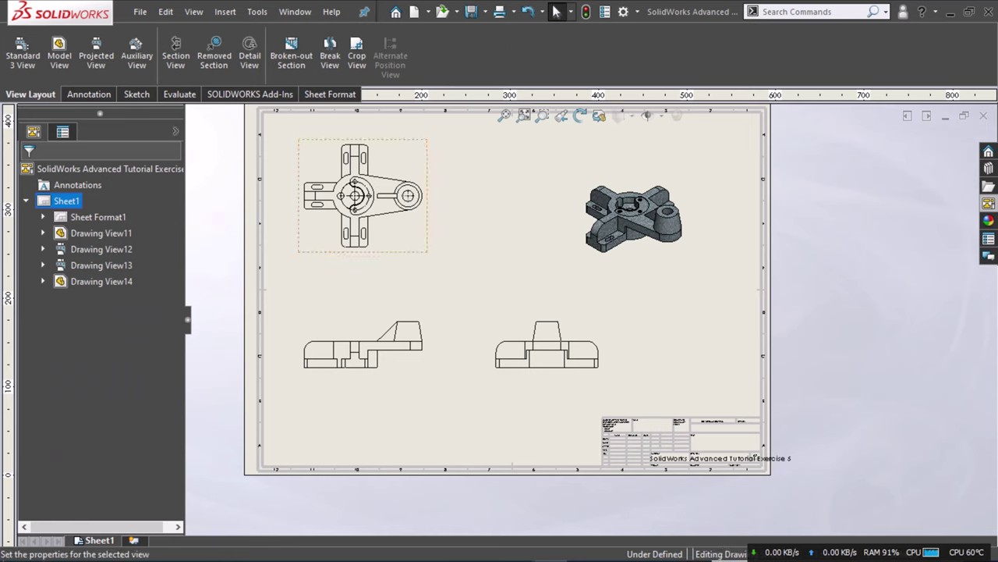
{"action": "left_click", "coordinate": [306, 353]}
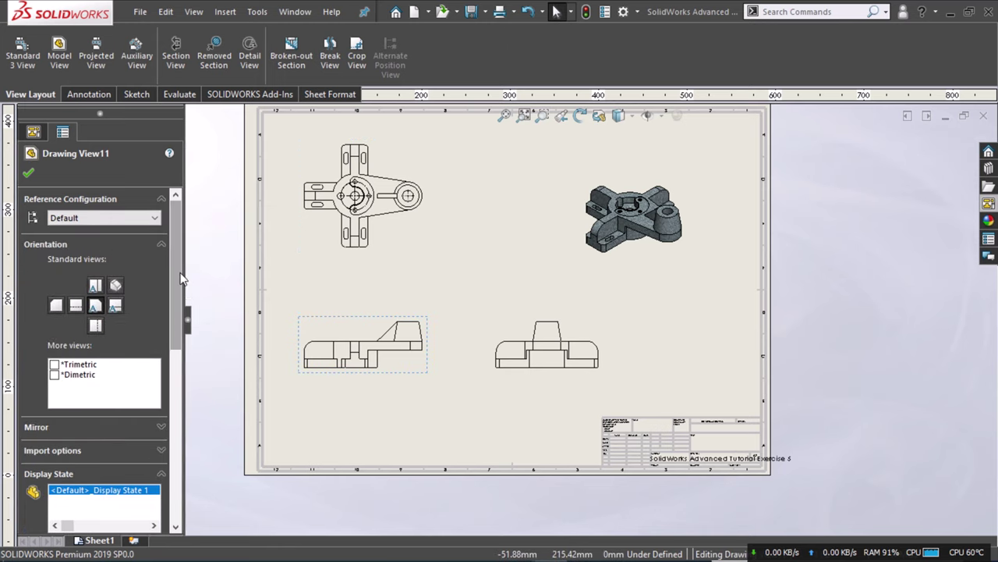
{"action": "scroll", "coordinate": [181, 288], "scroll_direction": "down", "scroll_amount": 1}
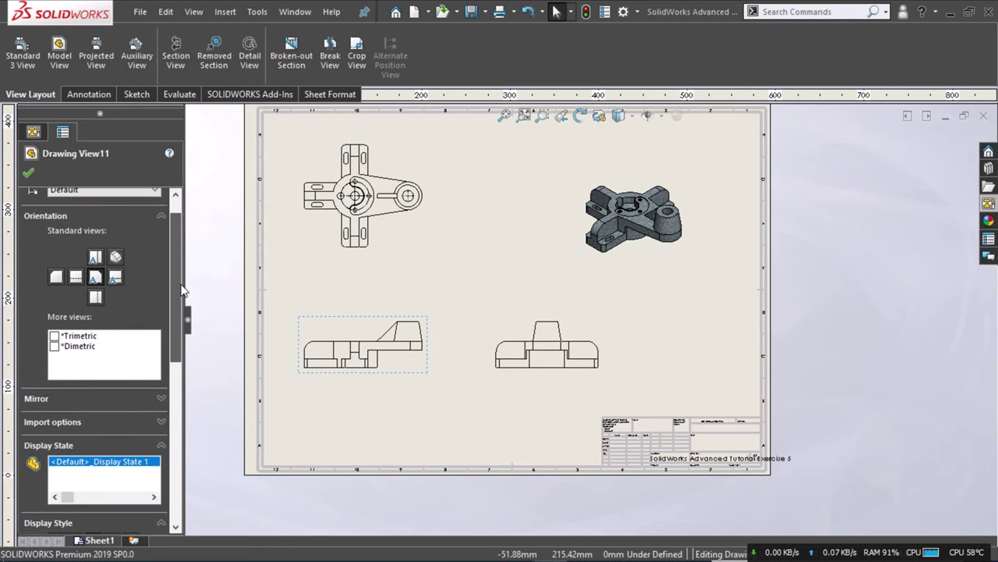
{"action": "scroll", "coordinate": [182, 295], "scroll_direction": "down", "scroll_amount": 1}
{"action": "scroll", "coordinate": [182, 295], "scroll_direction": "down", "scroll_amount": 2}
{"action": "scroll", "coordinate": [183, 295], "scroll_direction": "down", "scroll_amount": 2}
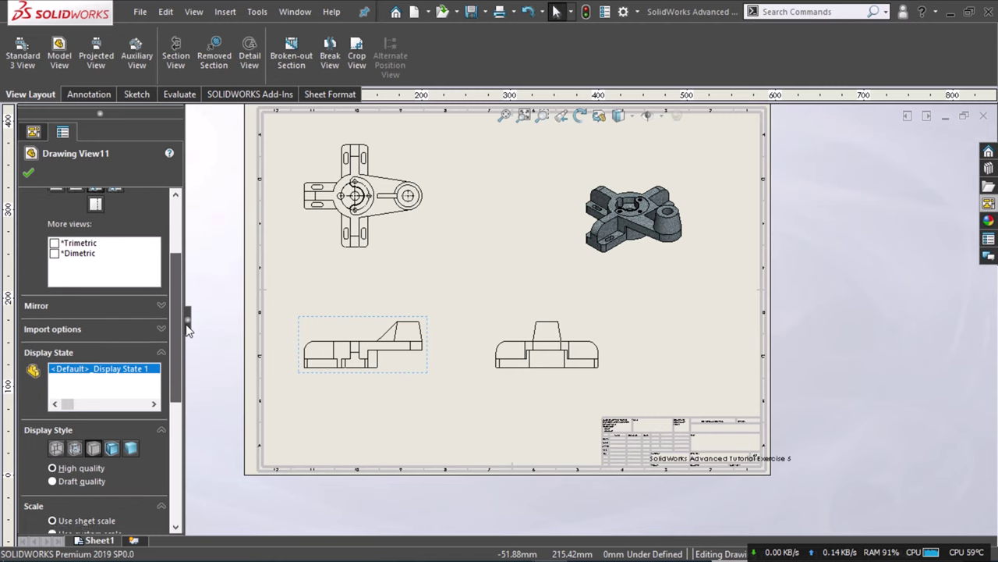
{"action": "scroll", "coordinate": [186, 293], "scroll_direction": "up", "scroll_amount": 5}
{"action": "scroll", "coordinate": [186, 292], "scroll_direction": "up", "scroll_amount": 1}
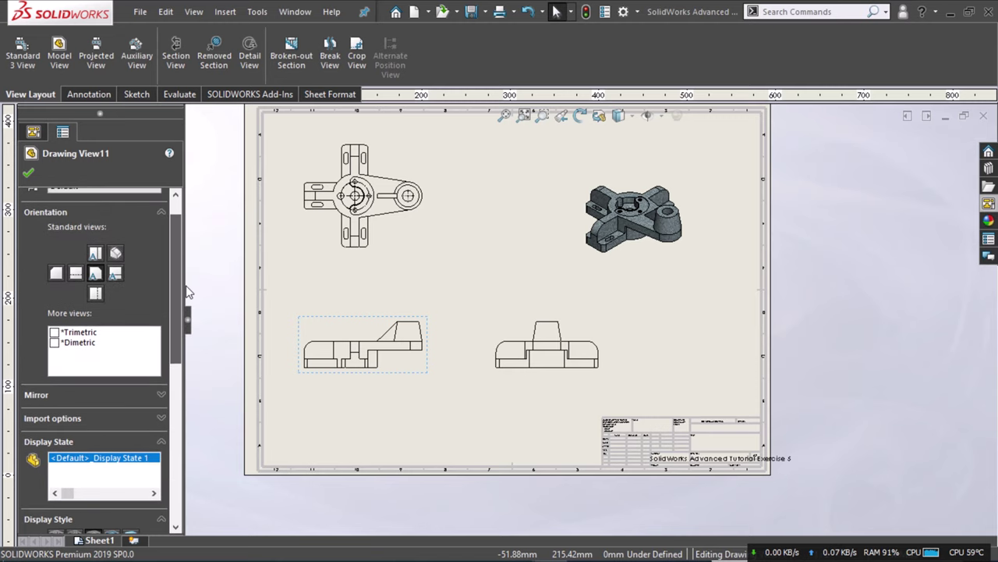
{"action": "left_click_drag", "start_coordinate": [187, 293], "coordinate": [186, 372]}
{"action": "left_click", "coordinate": [54, 438]}
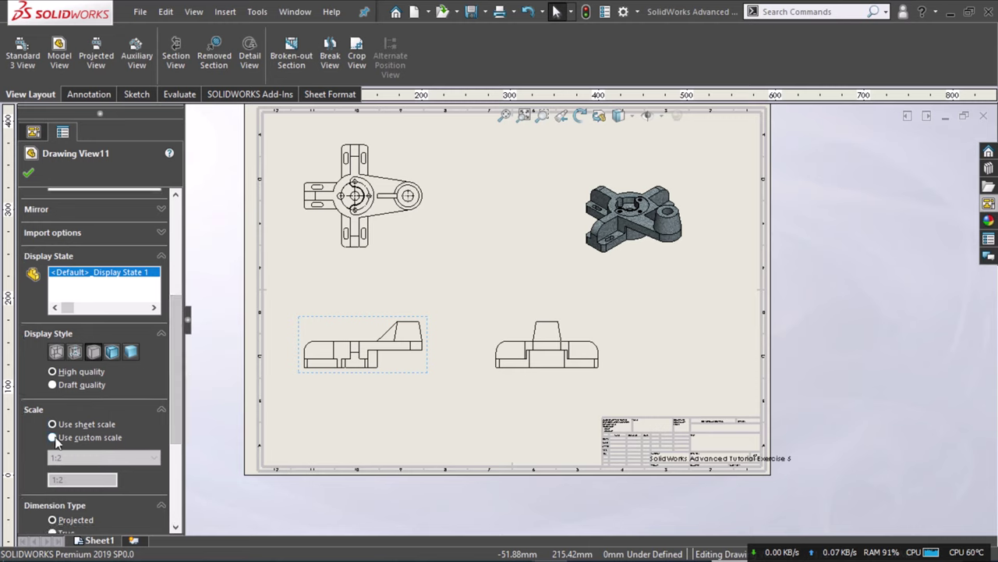
{"action": "left_click", "coordinate": [73, 458]}
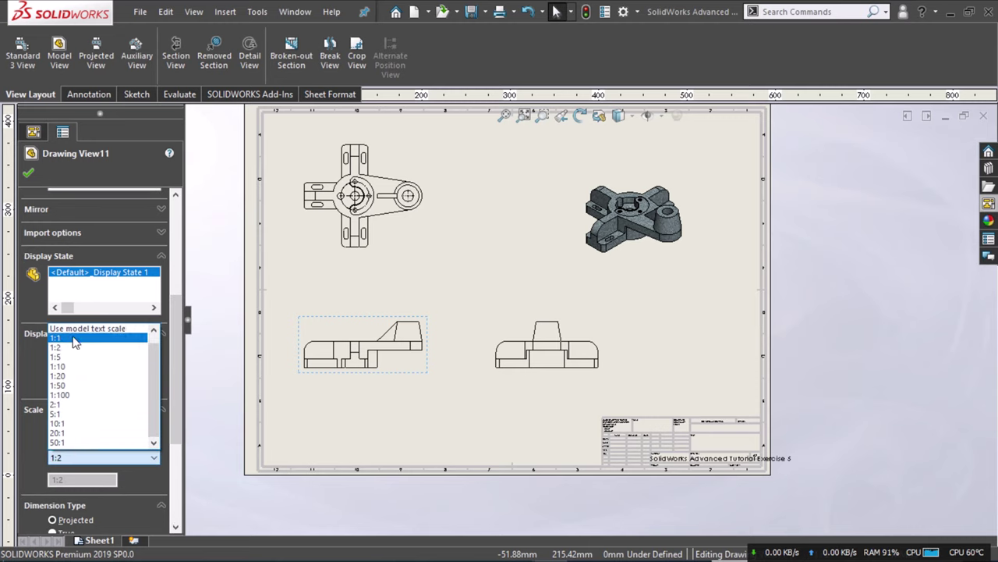
{"action": "left_click", "coordinate": [73, 335]}
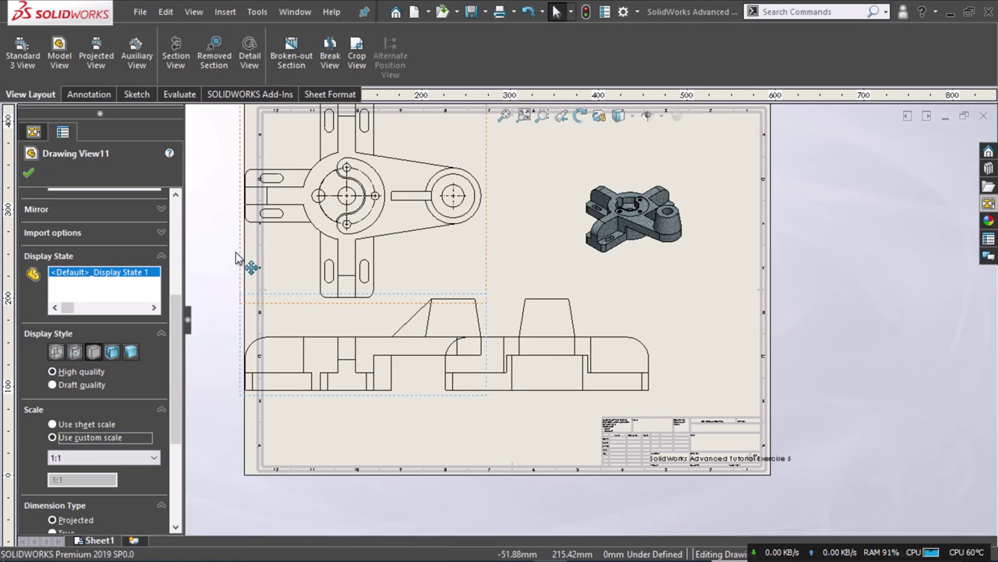
Delete the duplicate right-side view from the sheet.
{"action": "left_click", "coordinate": [189, 326]}
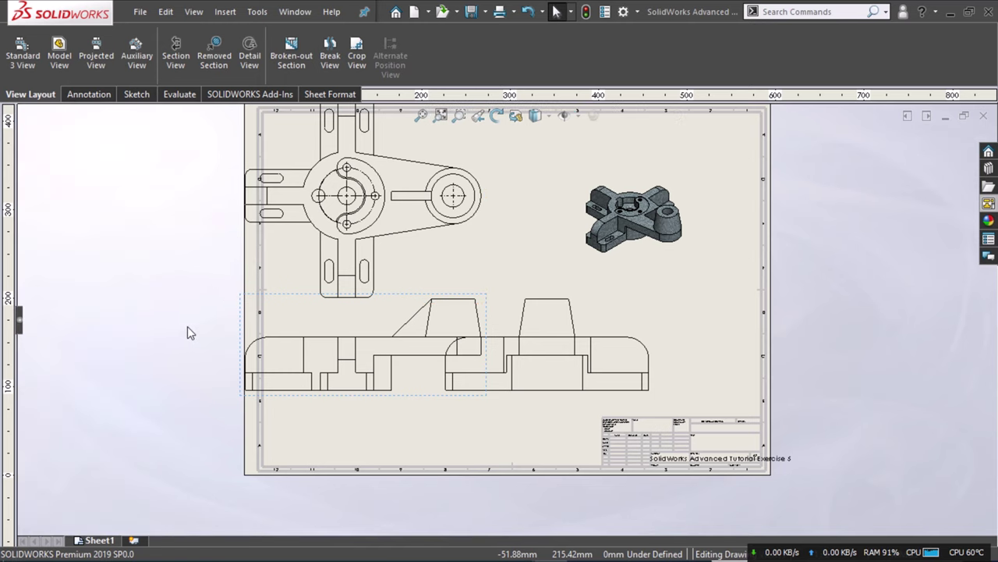
{"action": "key", "text": "Delete"}
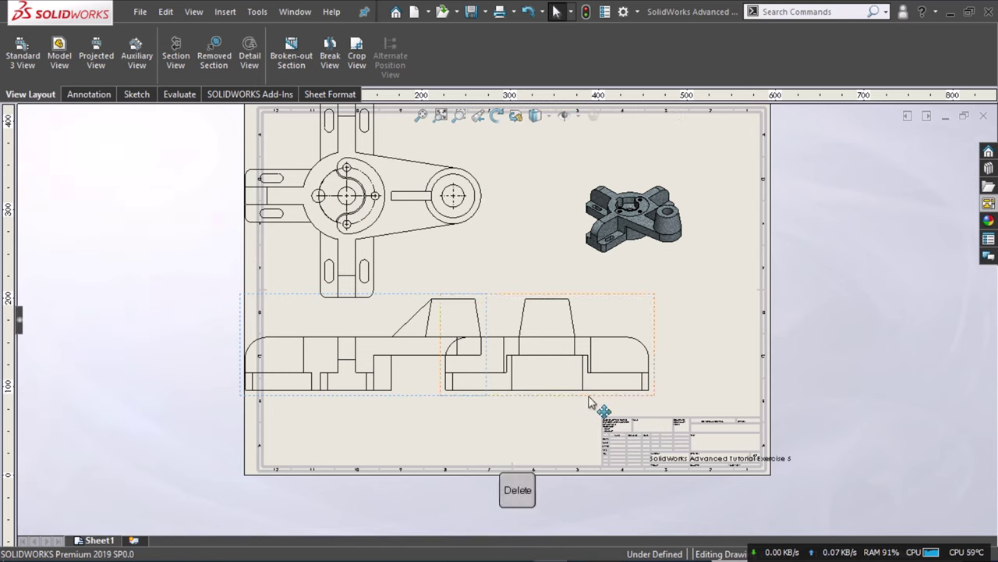
{"action": "left_click", "coordinate": [591, 402]}
{"action": "key", "text": "Delete"}
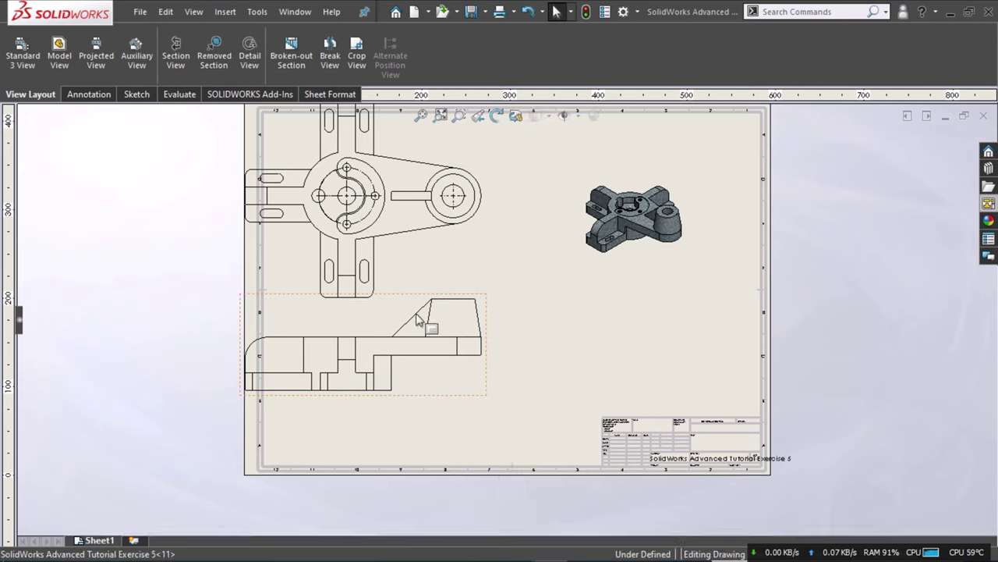
Move the front and top views right, then lower the top view toward the front view.
{"action": "left_click", "coordinate": [490, 405]}
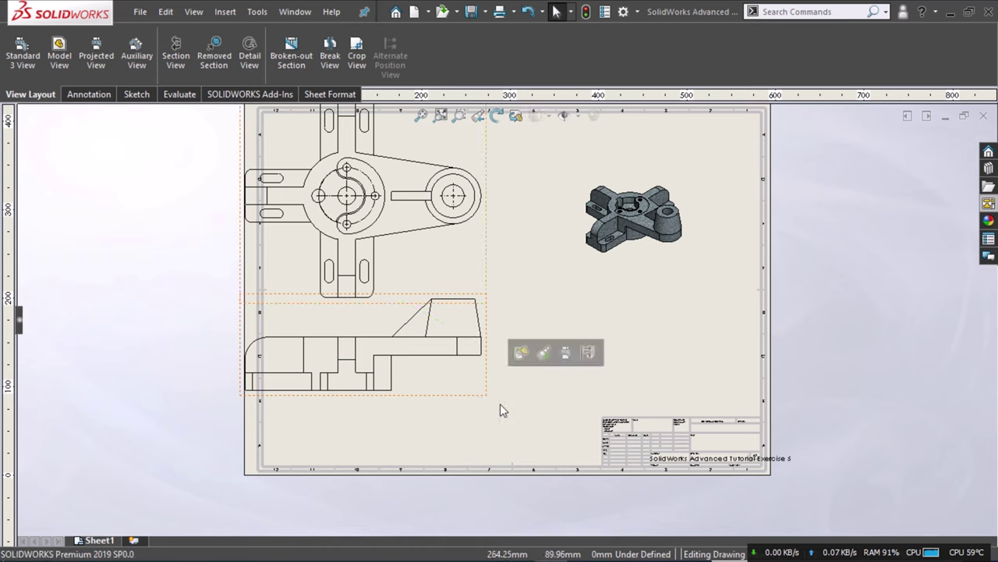
{"action": "left_click", "coordinate": [540, 427]}
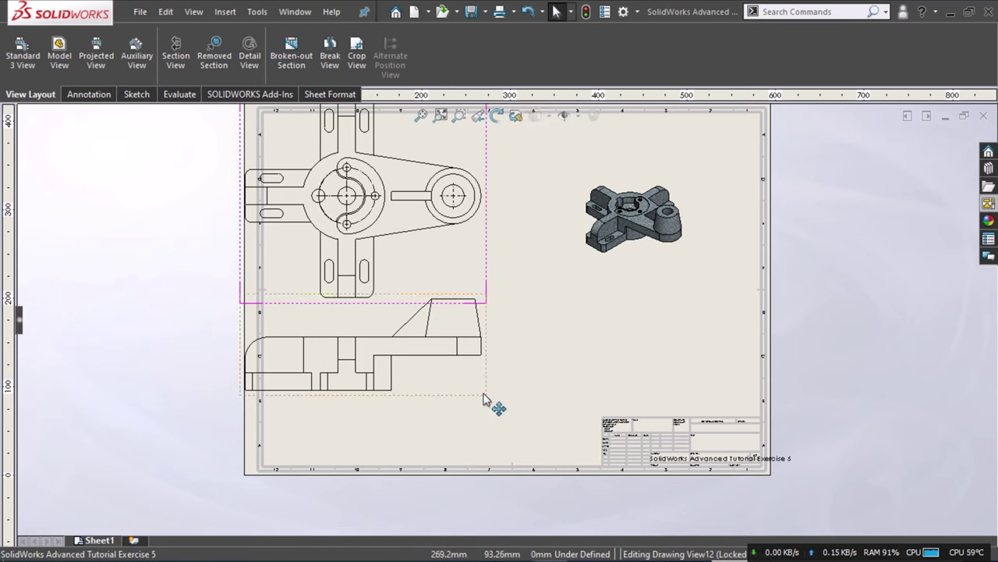
{"action": "left_click_drag", "start_coordinate": [486, 398], "coordinate": [540, 437]}
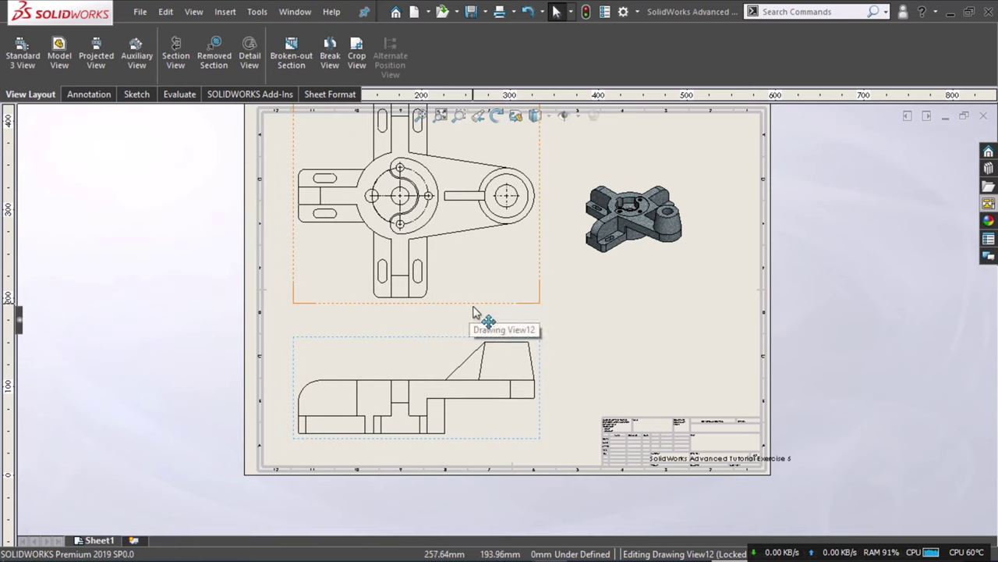
{"action": "left_click_drag", "start_coordinate": [473, 324], "coordinate": [473, 336]}
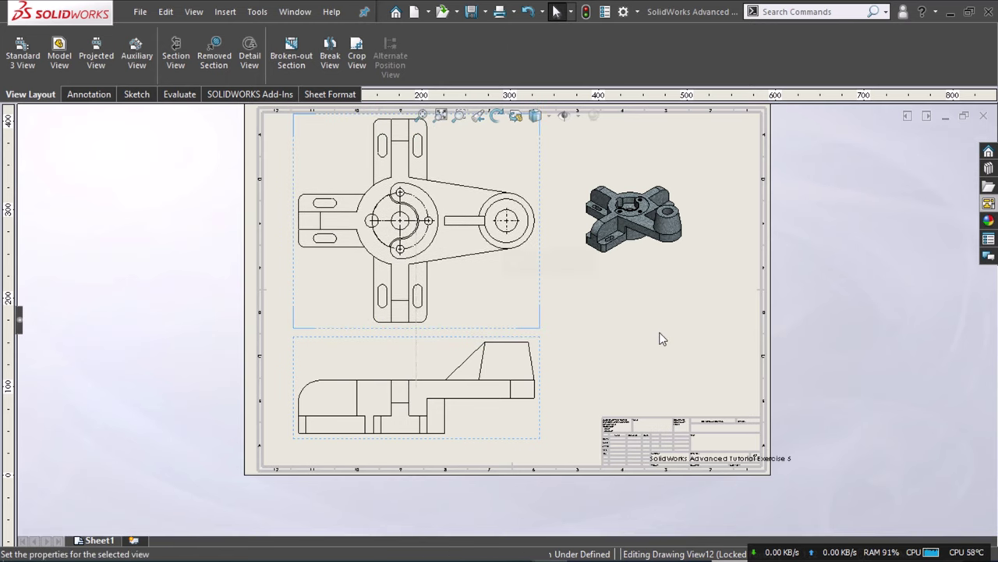
Fit the sheet, zoom to the title block, and switch to Edit Sheet Format.
{"action": "key", "text": "f"}
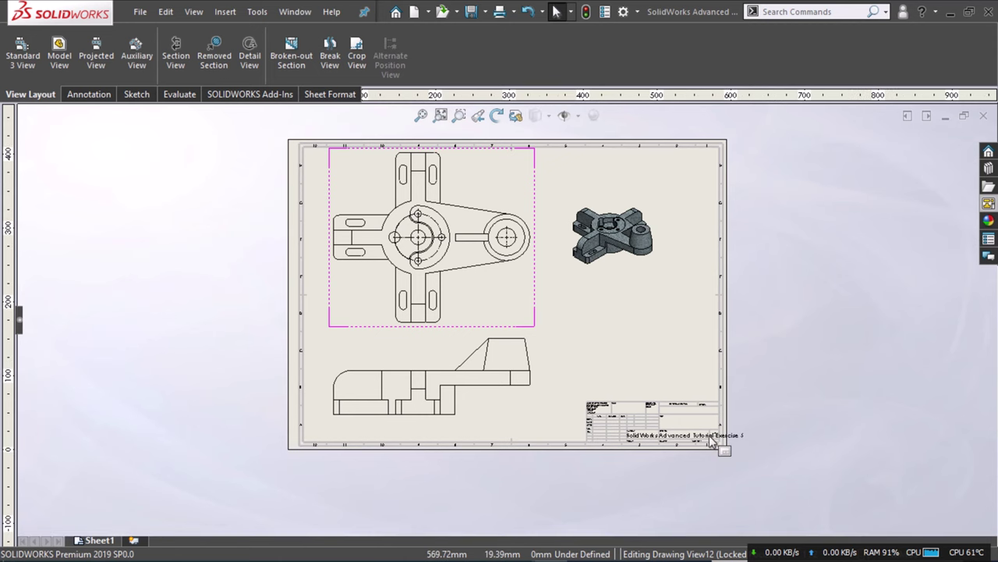
{"action": "scroll", "coordinate": [711, 442], "scroll_direction": "down", "scroll_amount": 1}
{"action": "scroll", "coordinate": [691, 445], "scroll_direction": "down", "scroll_amount": 2}
{"action": "scroll", "coordinate": [653, 412], "scroll_direction": "down", "scroll_amount": 4}
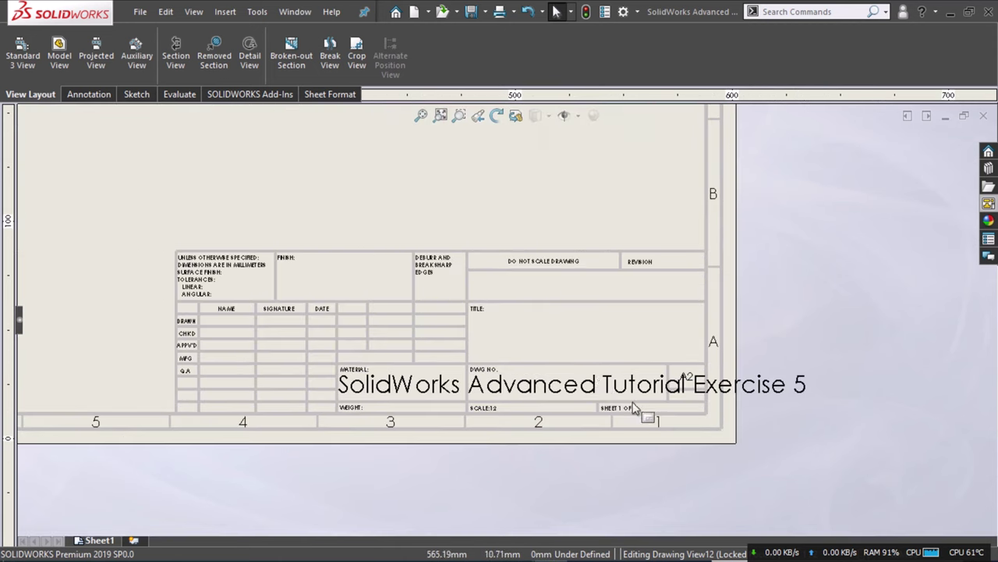
{"action": "right_click", "coordinate": [563, 318]}
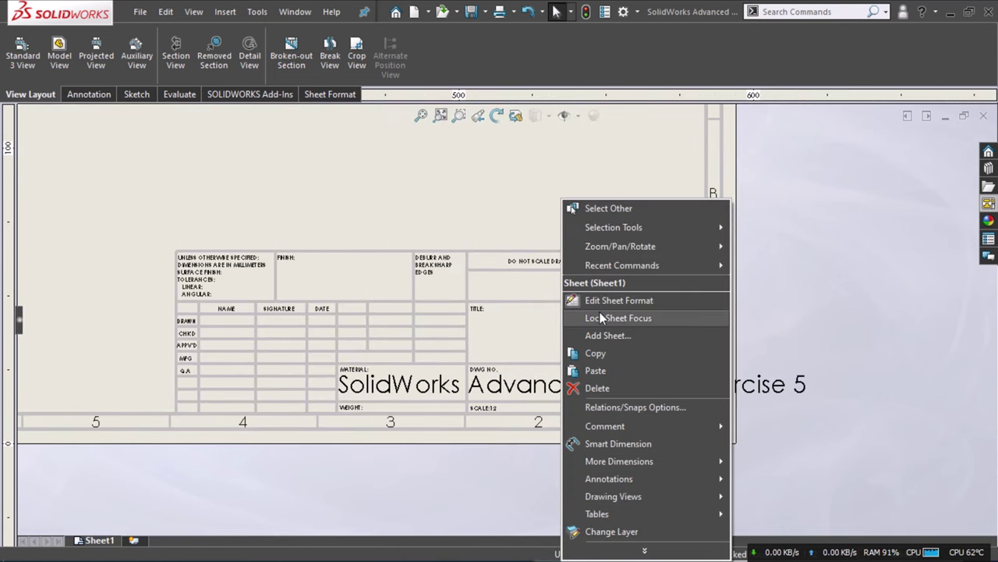
{"action": "left_click", "coordinate": [601, 301]}
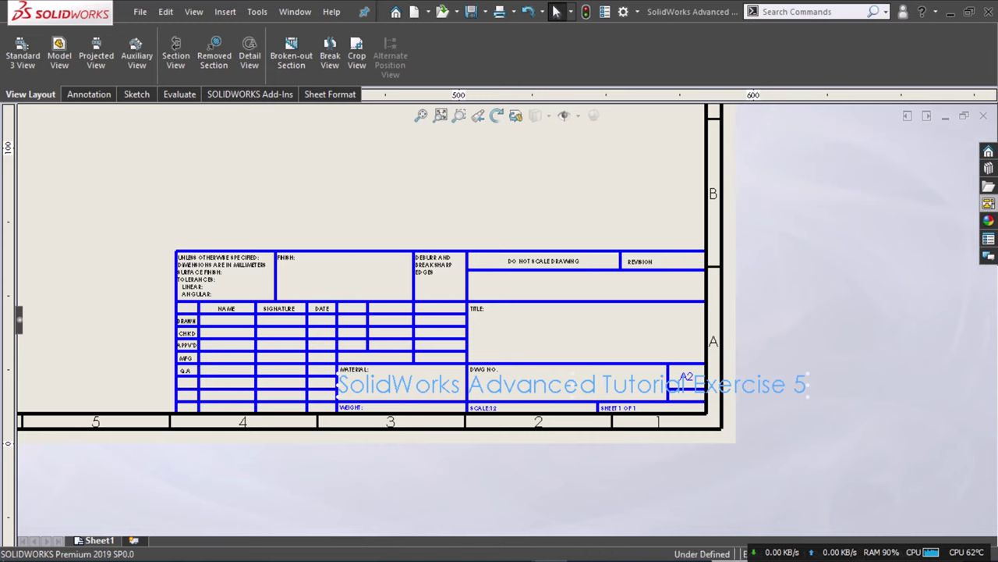
Paste the prepared title block notes and position the title, author and drawing number notes.
{"action": "left_click", "coordinate": [603, 337]}
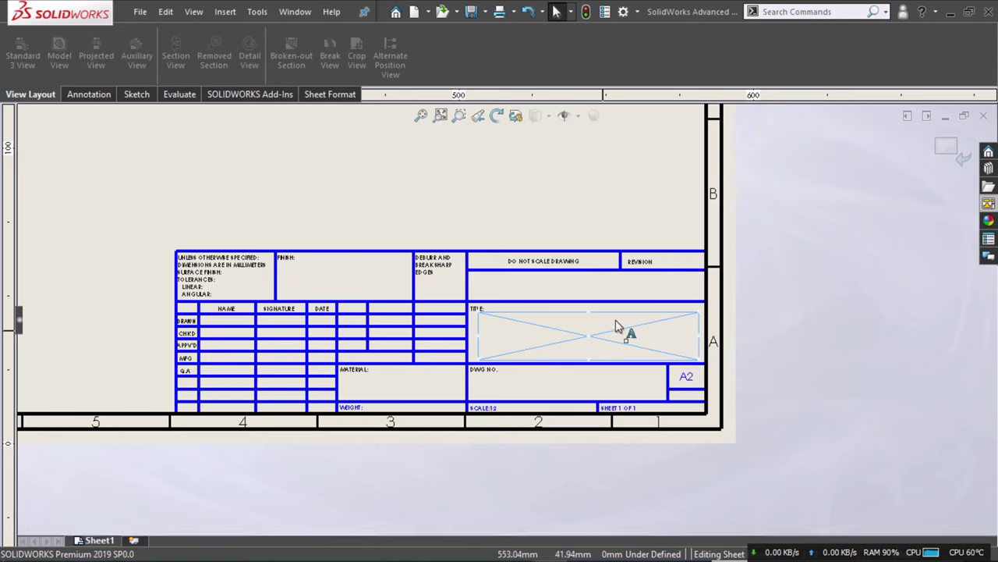
{"action": "key", "text": "ctrl+v"}
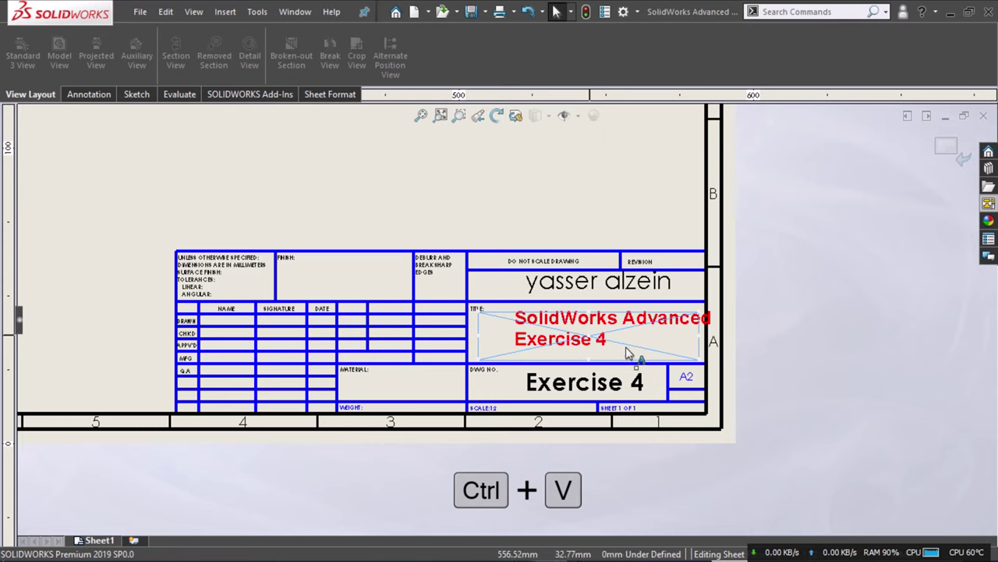
{"action": "left_click", "coordinate": [518, 320]}
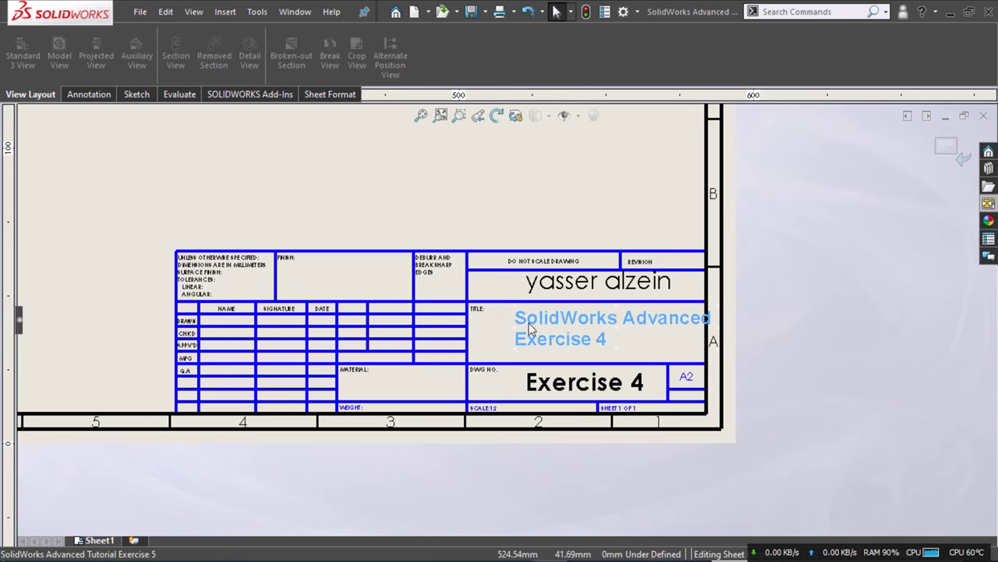
{"action": "left_click_drag", "start_coordinate": [497, 324], "coordinate": [515, 328]}
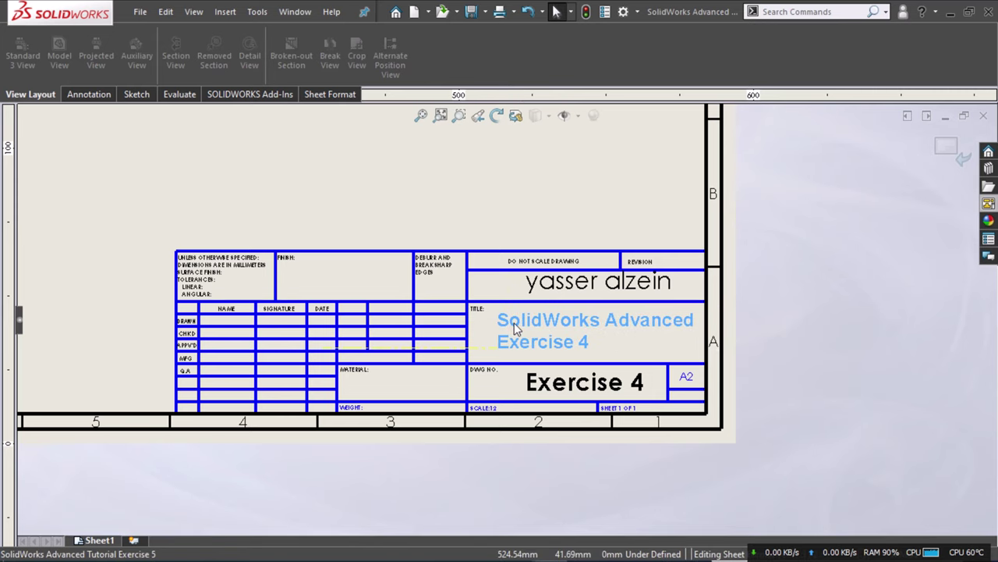
{"action": "scroll", "coordinate": [590, 297], "scroll_direction": "down", "scroll_amount": 3}
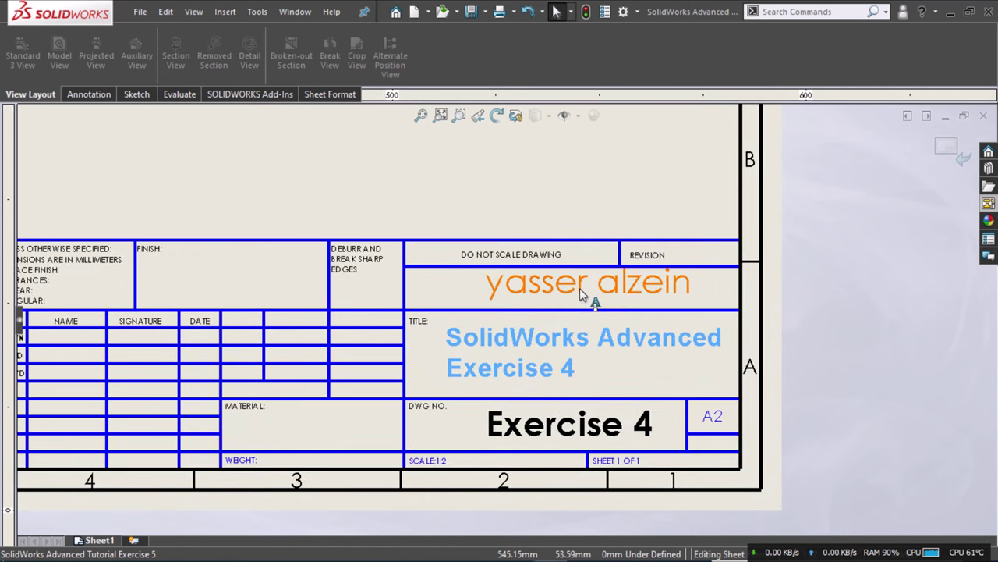
{"action": "left_click_drag", "start_coordinate": [571, 300], "coordinate": [561, 303]}
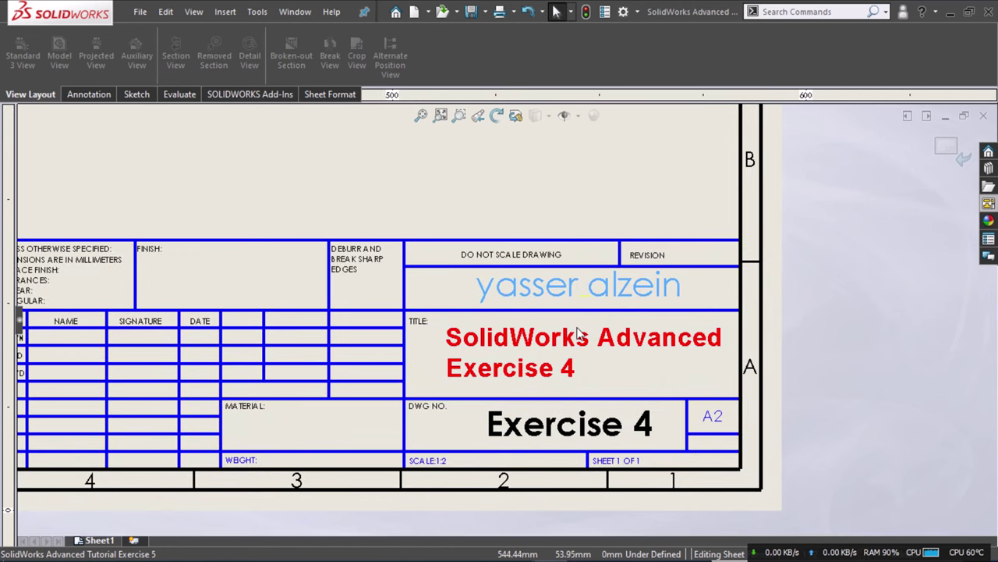
{"action": "left_click_drag", "start_coordinate": [549, 427], "coordinate": [534, 427]}
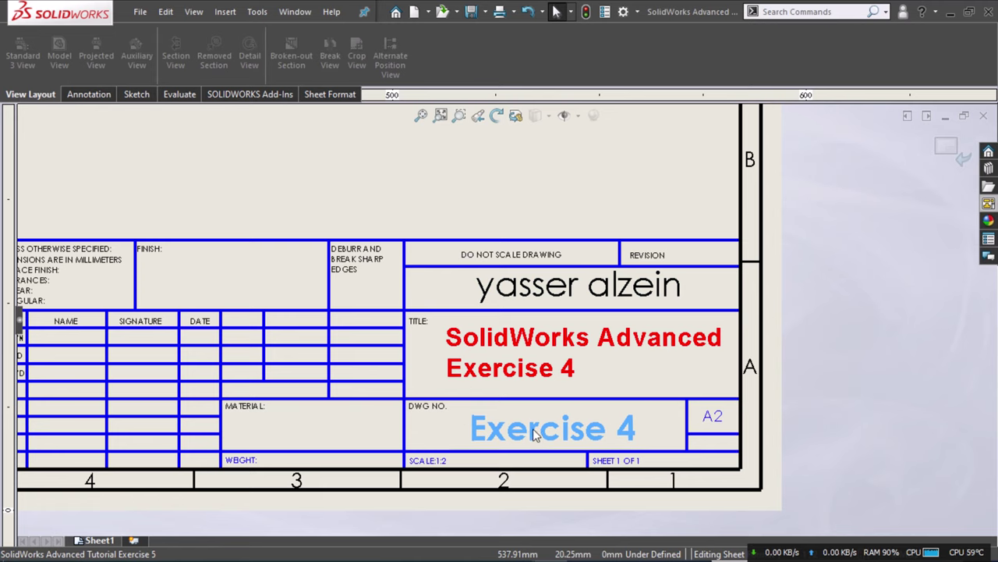
Change 4 to 5 in the title and drawing number notes, giving 'Exercise 5'.
{"action": "left_click", "coordinate": [572, 375]}
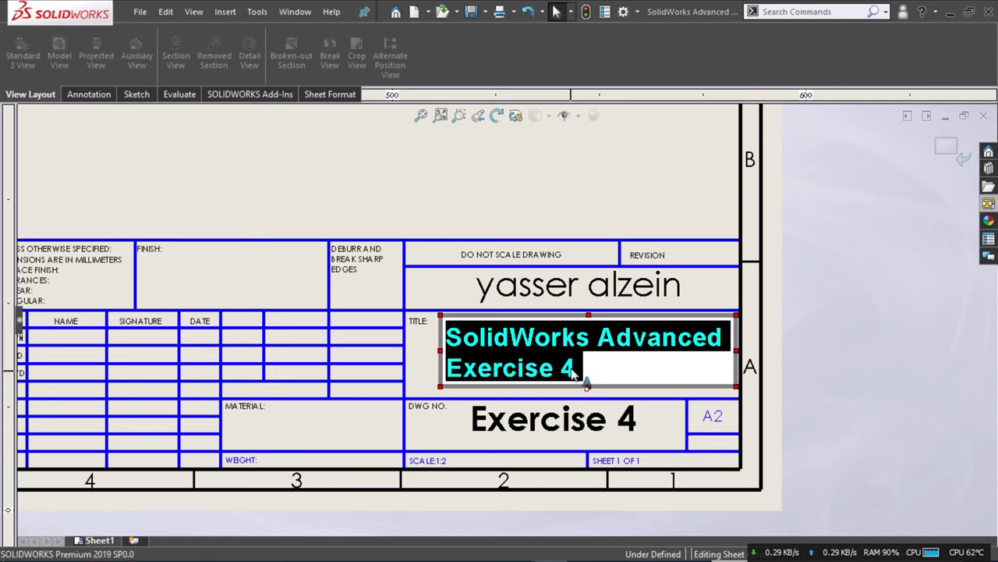
{"action": "double_click", "coordinate": [569, 368]}
{"action": "type", "text": "5"}
{"action": "left_click", "coordinate": [628, 429]}
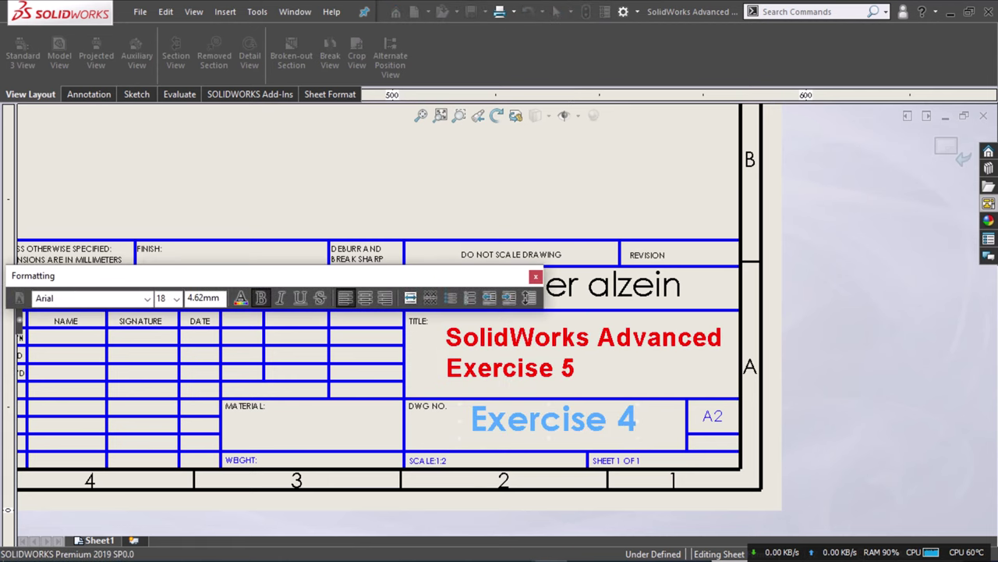
{"action": "double_click", "coordinate": [626, 420]}
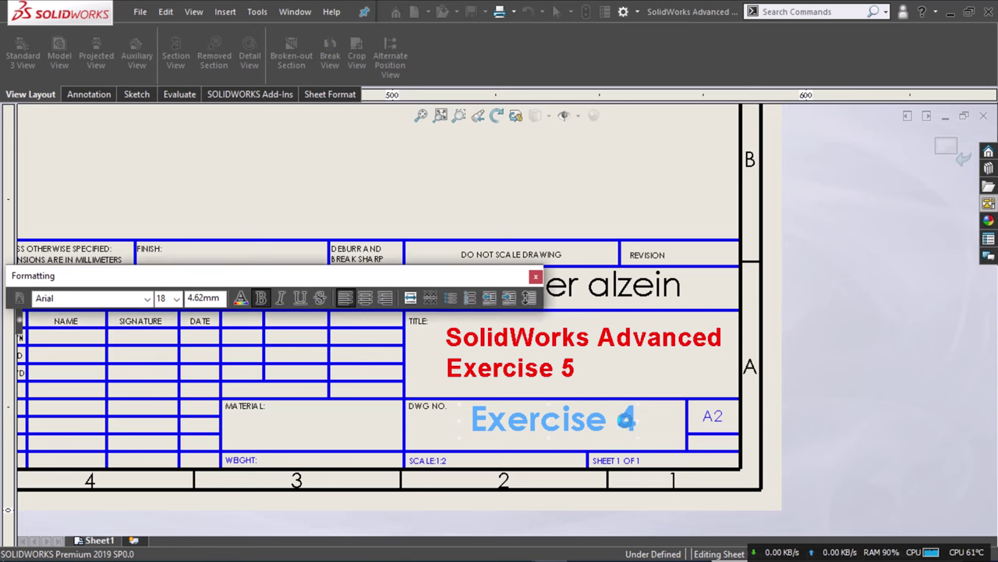
{"action": "double_click", "coordinate": [627, 420]}
{"action": "type", "text": "5"}
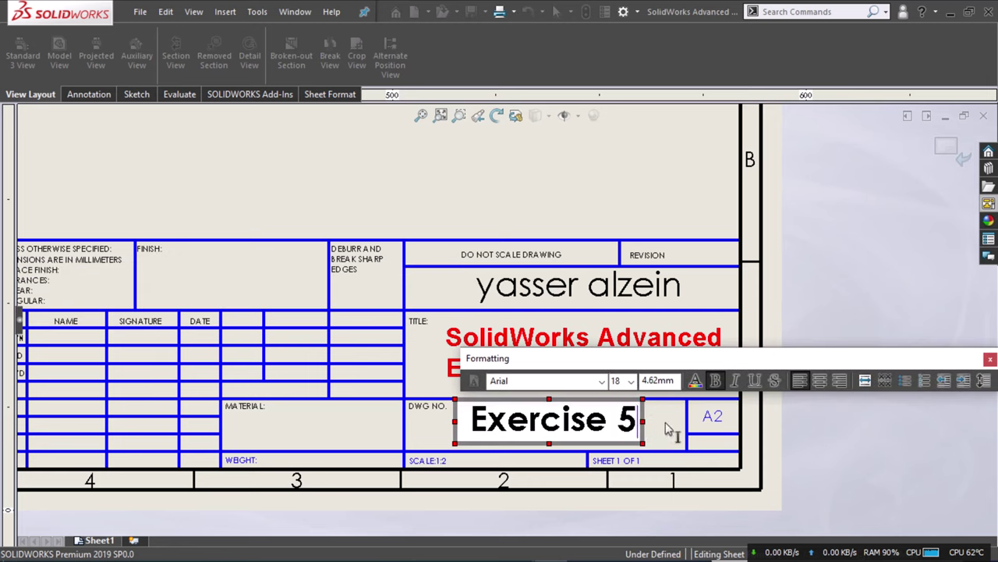
{"action": "left_click", "coordinate": [840, 265]}
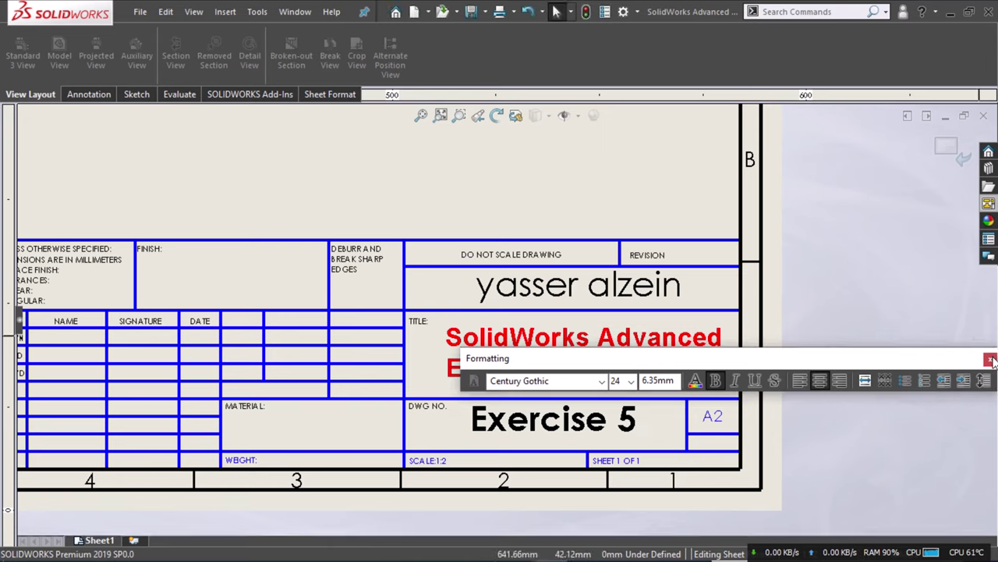
{"action": "left_click", "coordinate": [893, 265]}
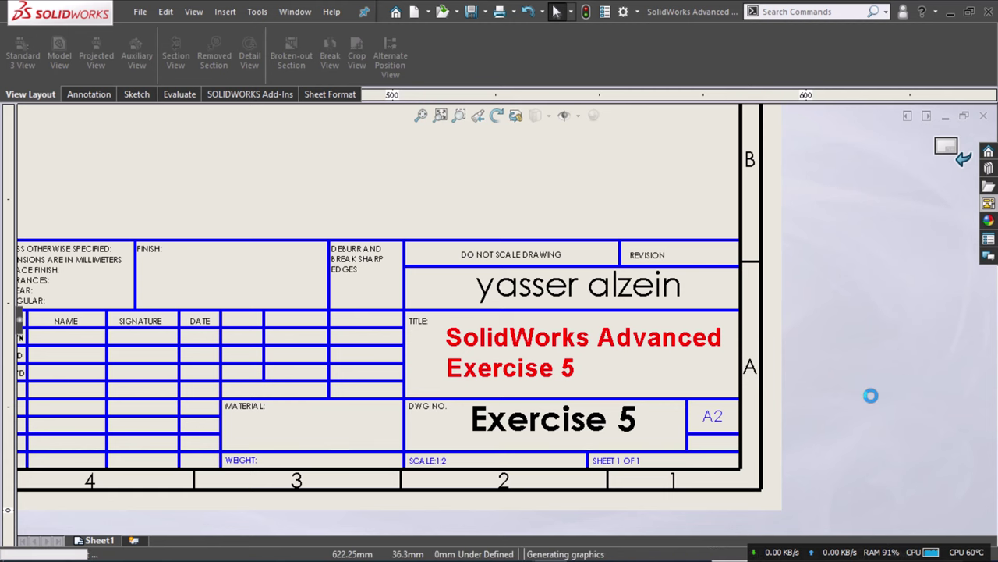
Fit the sheet and try placing a section view across the isometric view.
{"action": "scroll", "coordinate": [869, 388], "scroll_direction": "down", "scroll_amount": 2}
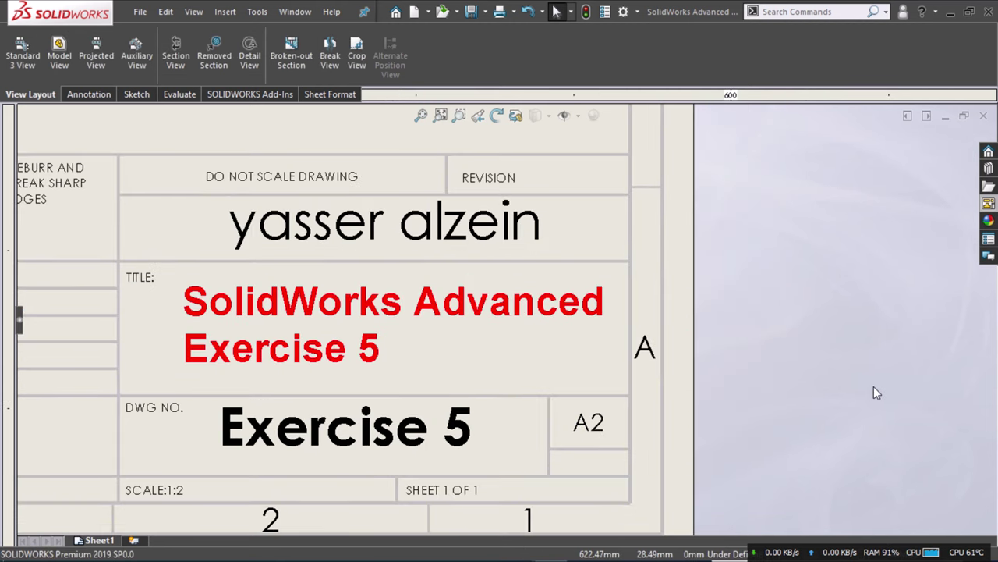
{"action": "key", "text": "f"}
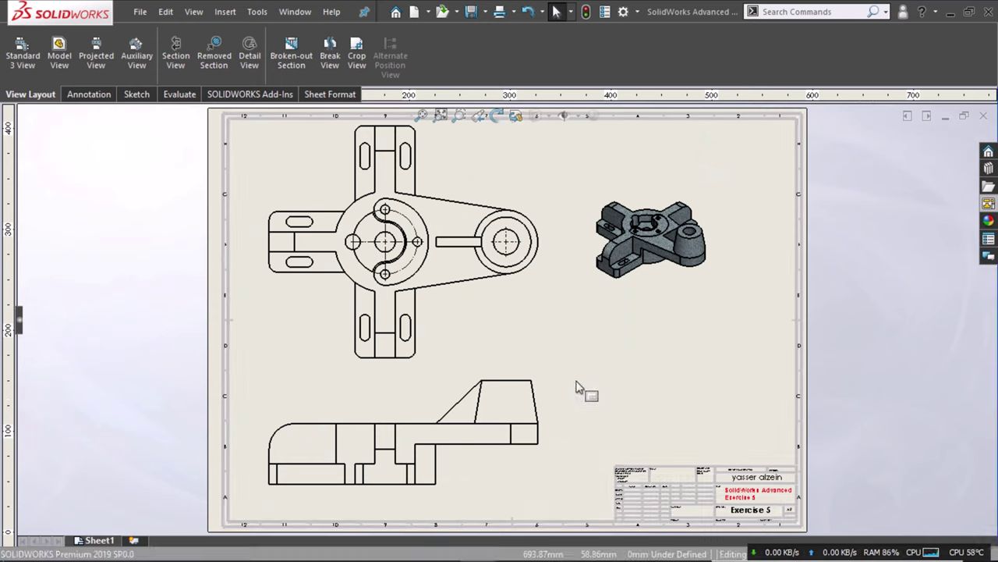
{"action": "left_click", "coordinate": [186, 50]}
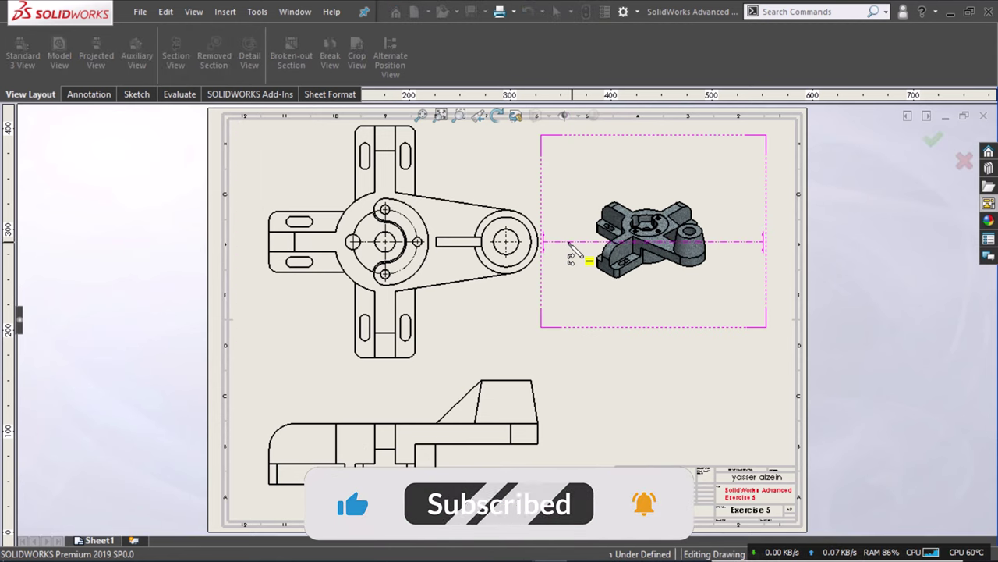
{"action": "left_click", "coordinate": [590, 261]}
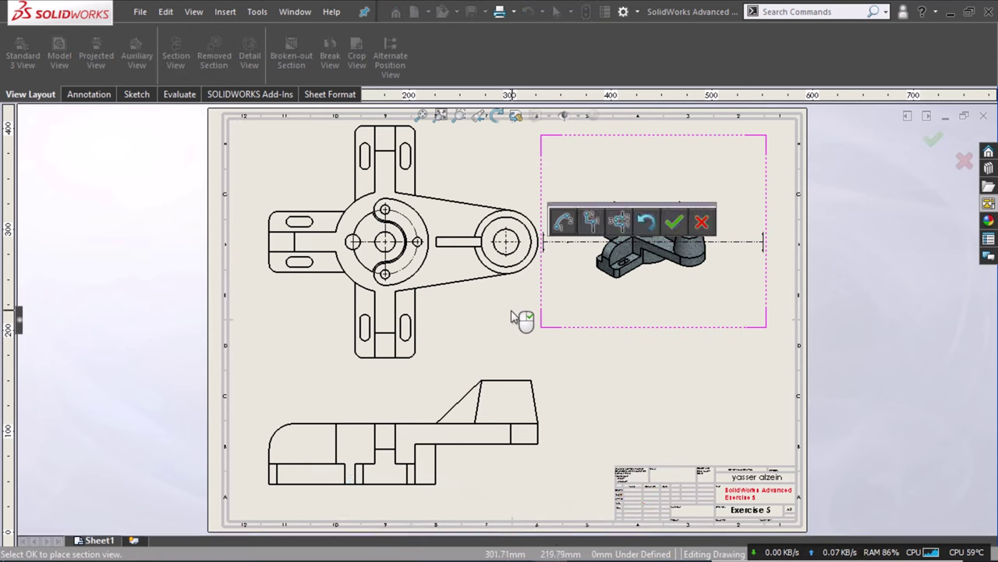
{"action": "left_click", "coordinate": [674, 222]}
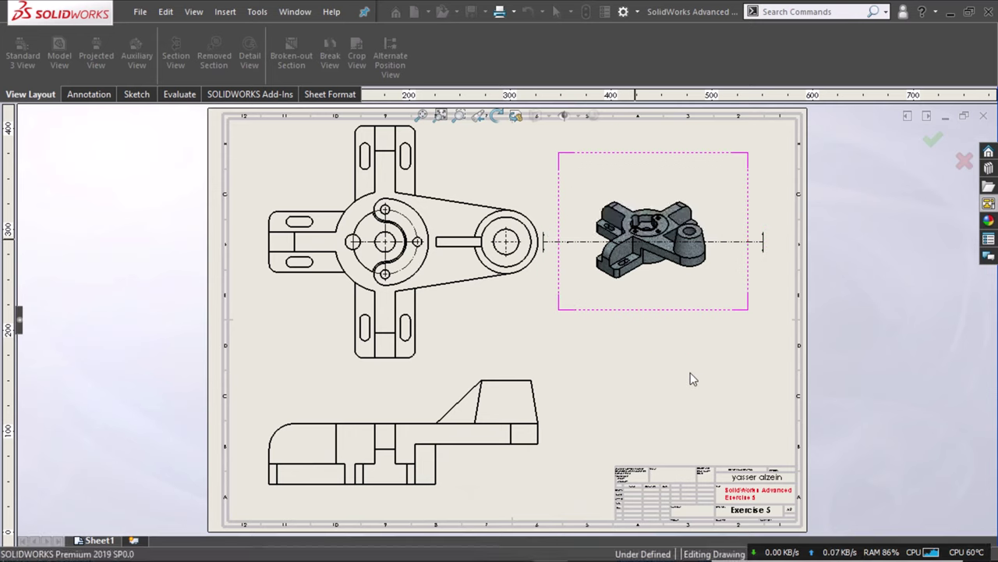
{"action": "left_click", "coordinate": [737, 265]}
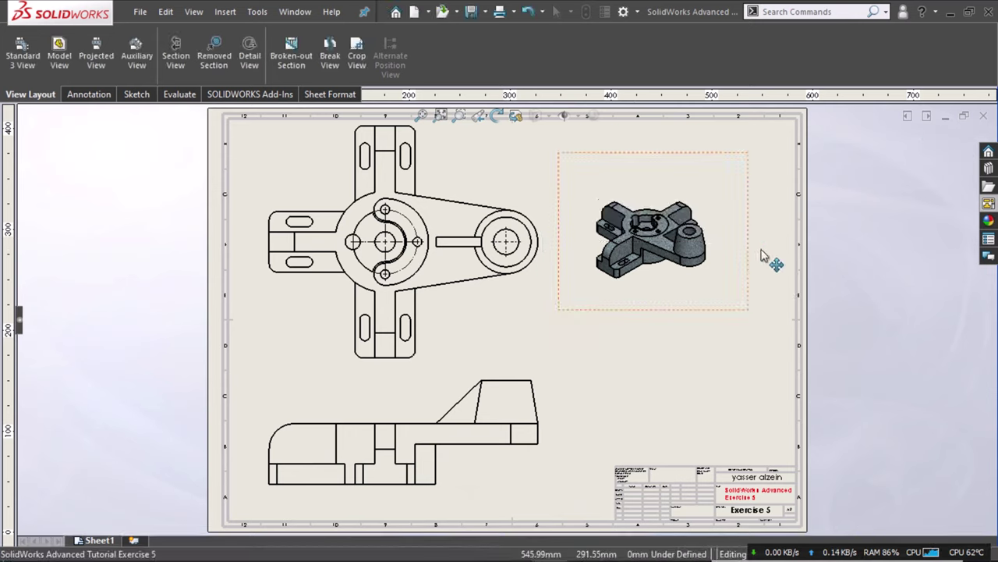
{"action": "scroll", "coordinate": [468, 259], "scroll_direction": "down", "scroll_amount": 1}
{"action": "scroll", "coordinate": [468, 259], "scroll_direction": "down", "scroll_amount": 1}
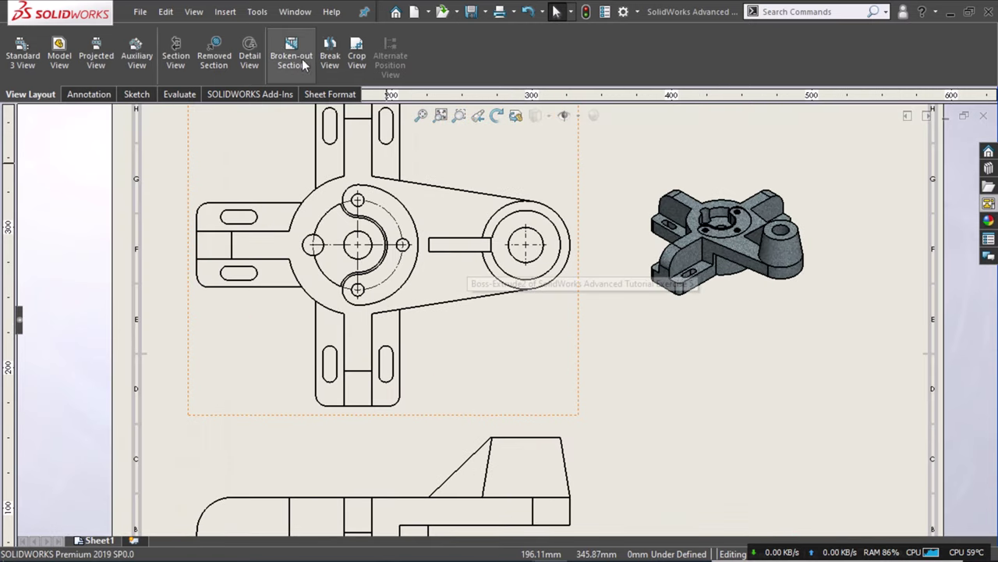
Cut the top view with a horizontal section line through its centre, notch-offset at the lower small hole.
{"action": "left_click", "coordinate": [178, 59]}
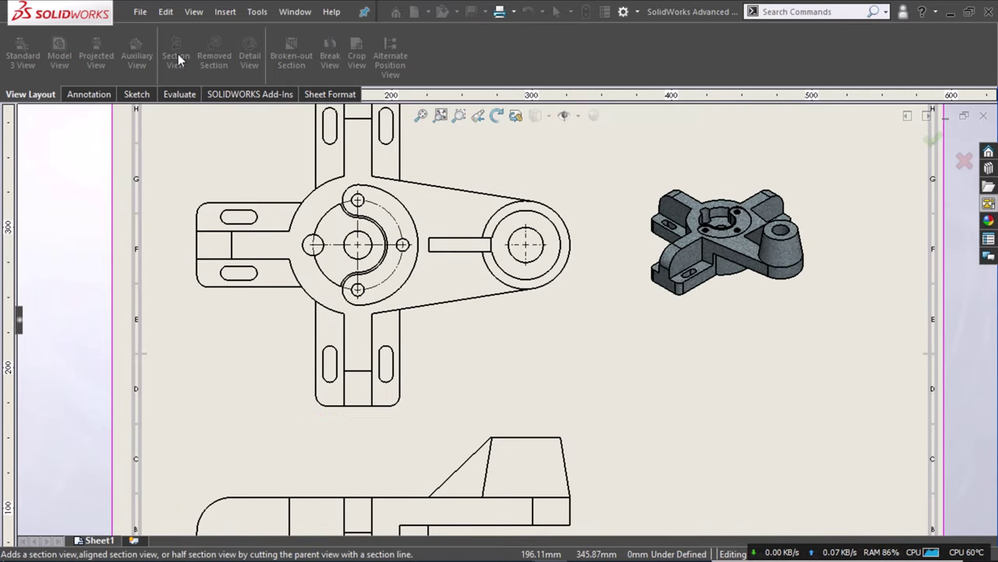
{"action": "left_click", "coordinate": [578, 250]}
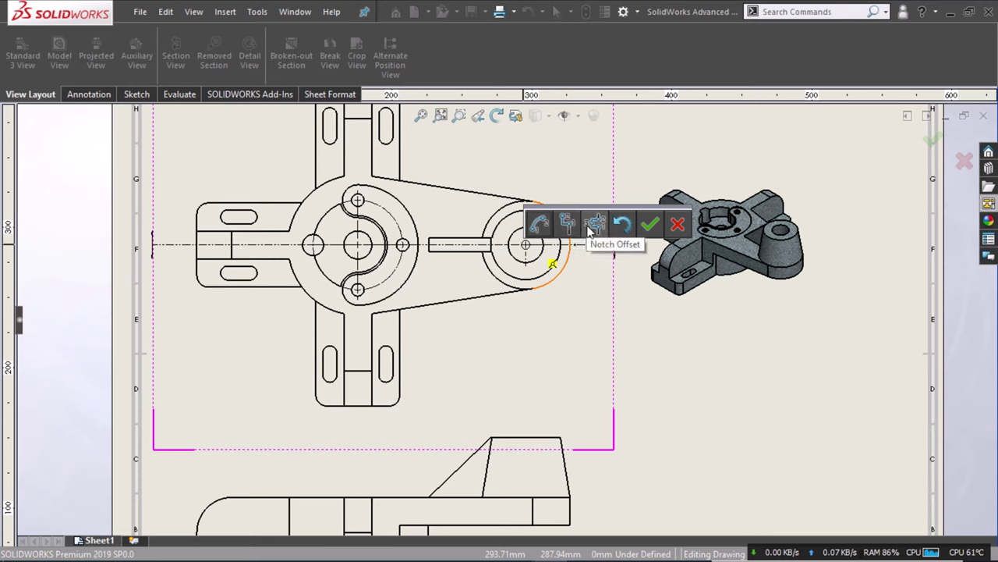
{"action": "left_click", "coordinate": [595, 225]}
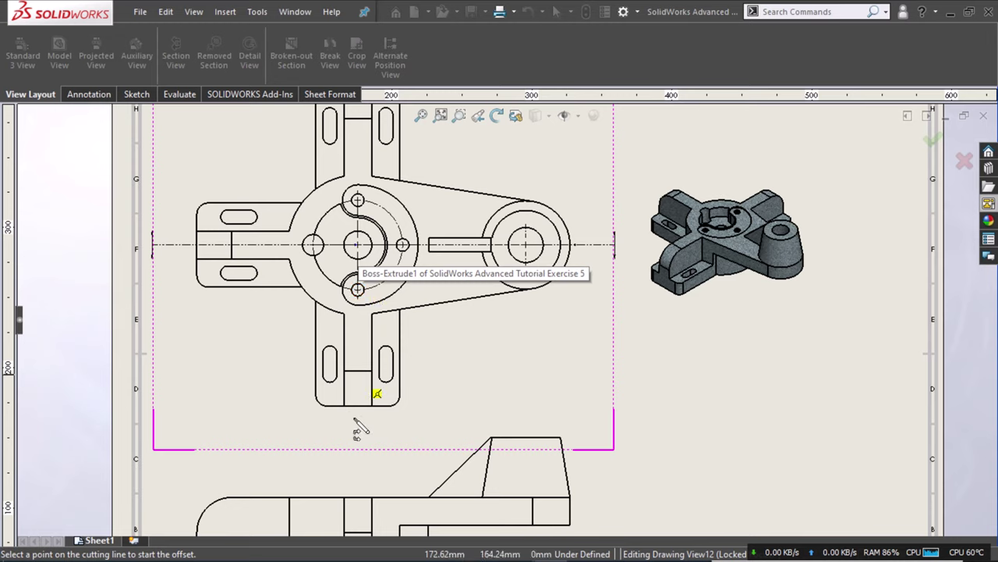
{"action": "left_click", "coordinate": [357, 290]}
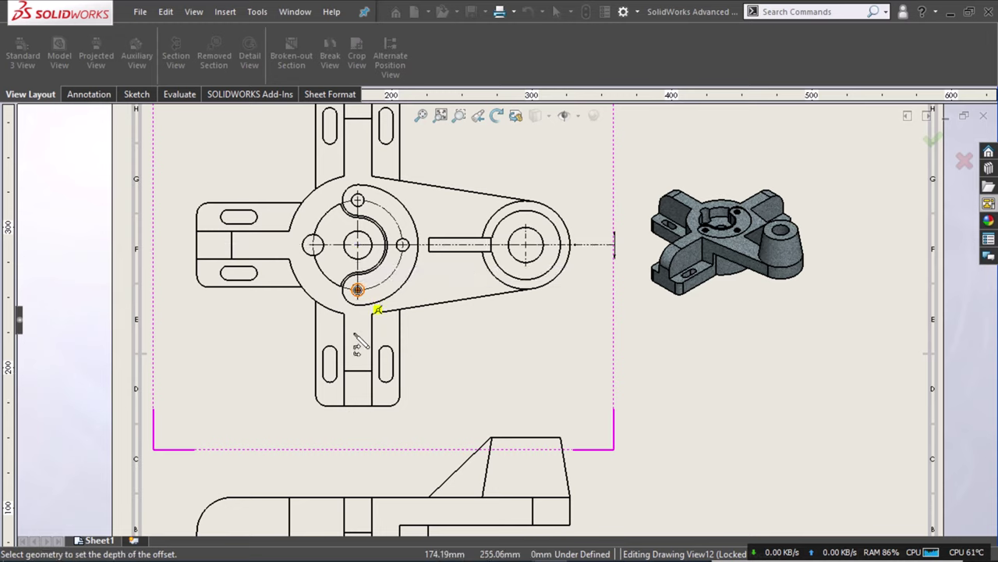
{"action": "left_click", "coordinate": [376, 309]}
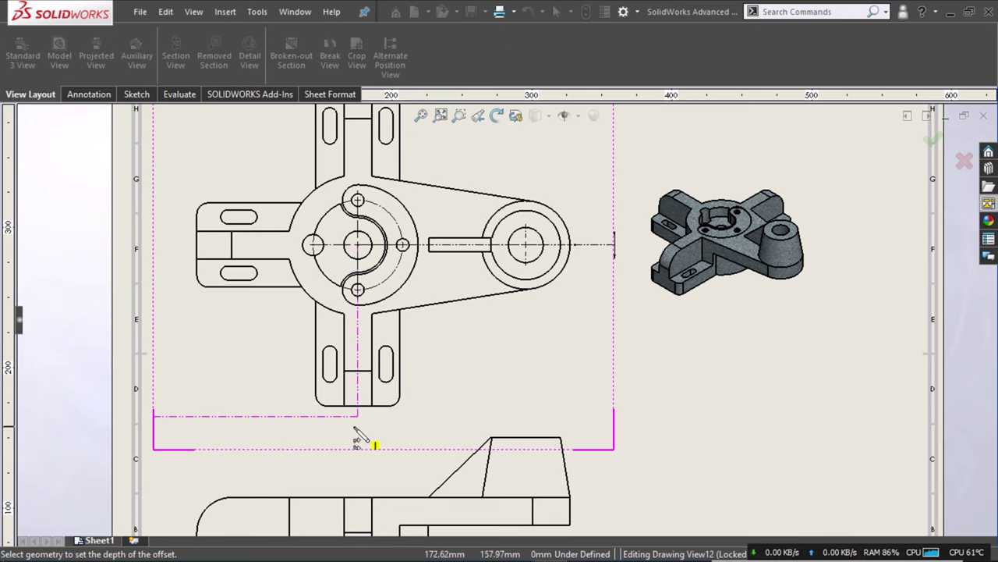
{"action": "left_click", "coordinate": [356, 437]}
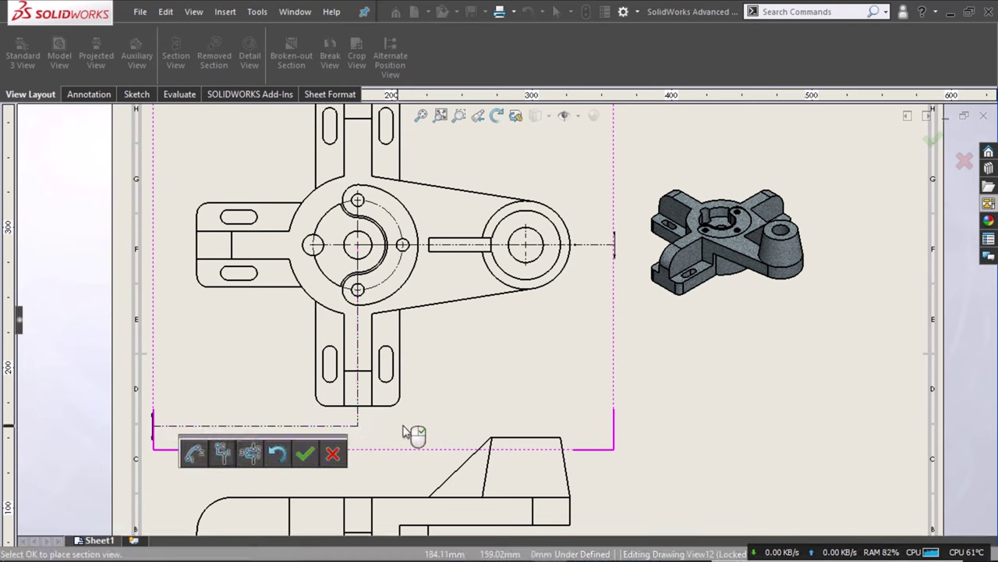
{"action": "left_click", "coordinate": [304, 452]}
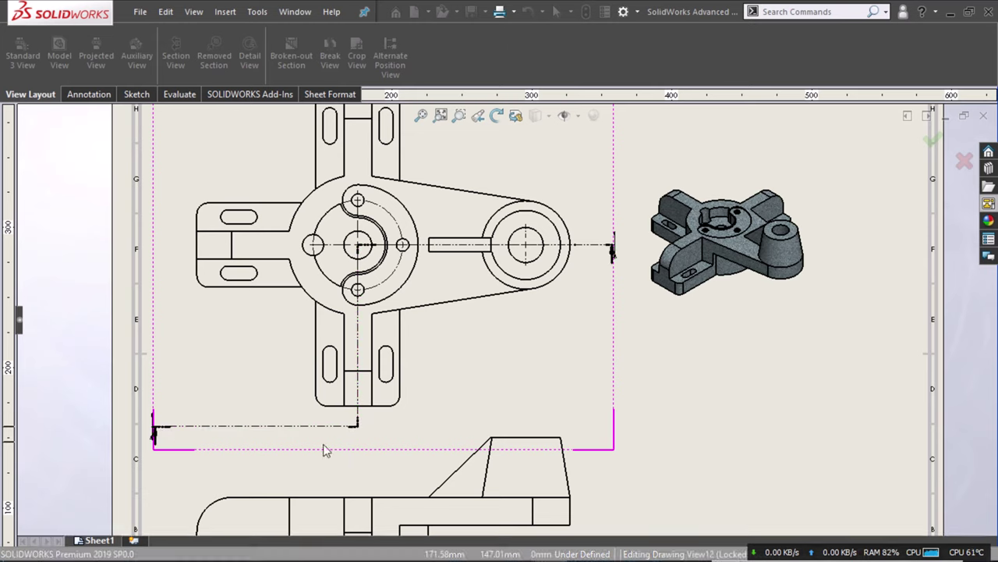
{"action": "left_click", "coordinate": [477, 300]}
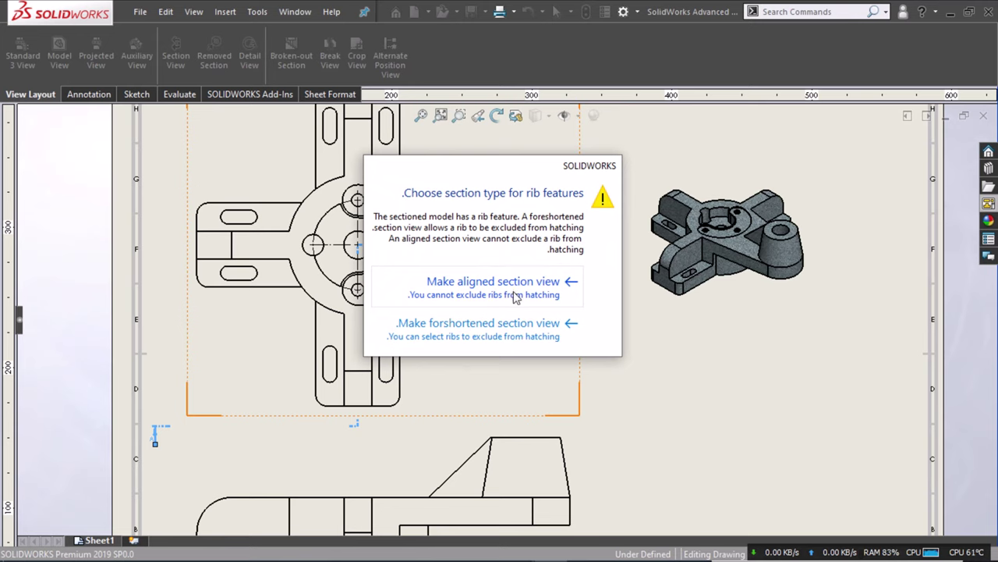
Make section A-A an aligned section view.
{"action": "left_click", "coordinate": [514, 296]}
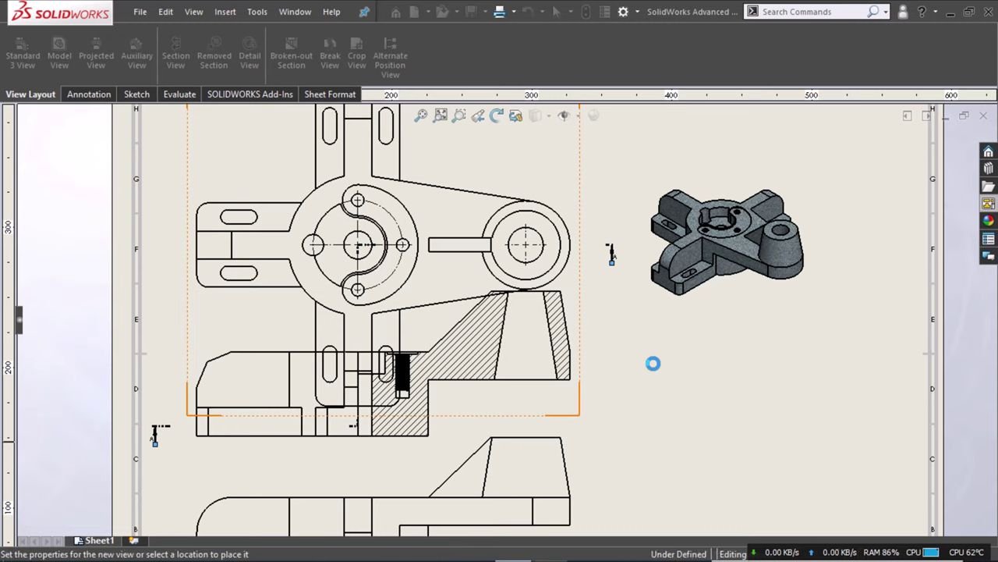
Place section A-A near the bottom of the sheet.
{"action": "scroll", "coordinate": [412, 475], "scroll_direction": "down", "scroll_amount": 2}
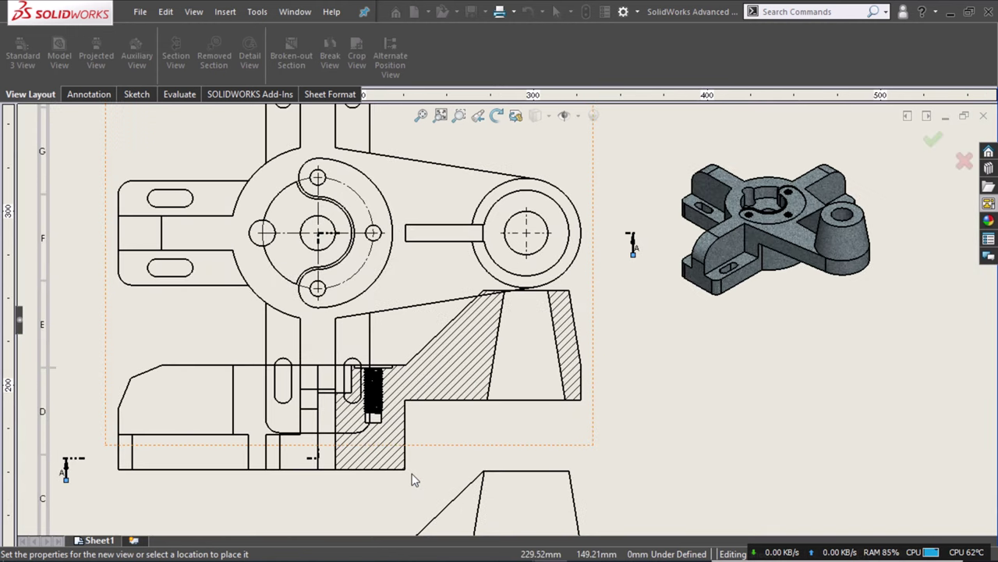
{"action": "scroll", "coordinate": [416, 478], "scroll_direction": "up", "scroll_amount": 1}
{"action": "scroll", "coordinate": [418, 474], "scroll_direction": "up", "scroll_amount": 1}
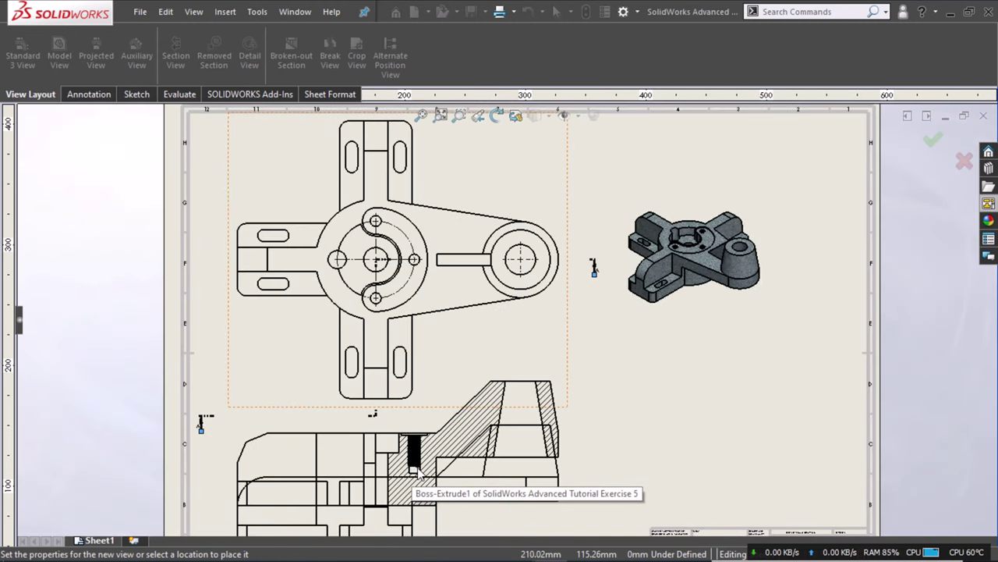
{"action": "scroll", "coordinate": [419, 472], "scroll_direction": "up", "scroll_amount": 2}
{"action": "scroll", "coordinate": [418, 469], "scroll_direction": "up", "scroll_amount": 1}
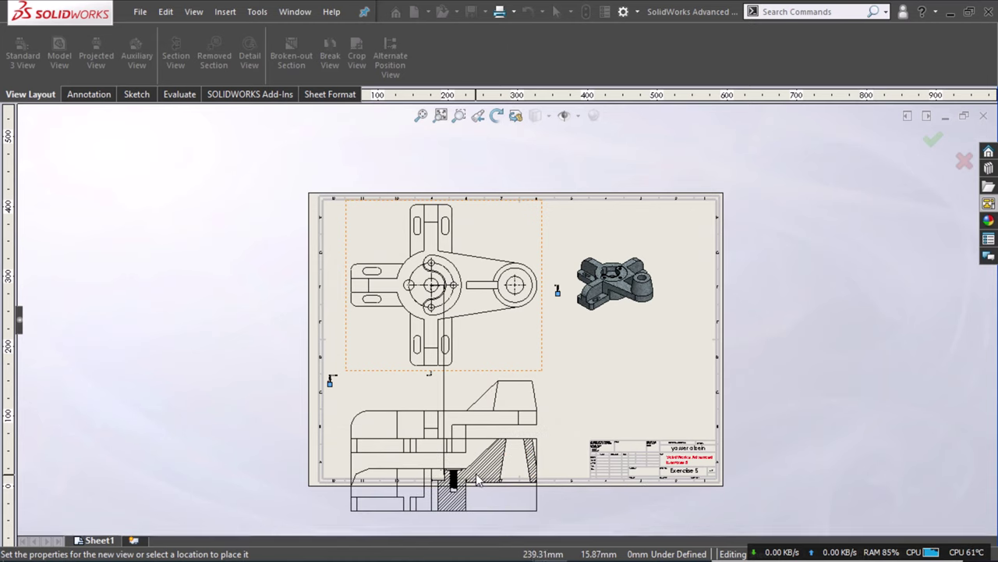
{"action": "left_click", "coordinate": [478, 474]}
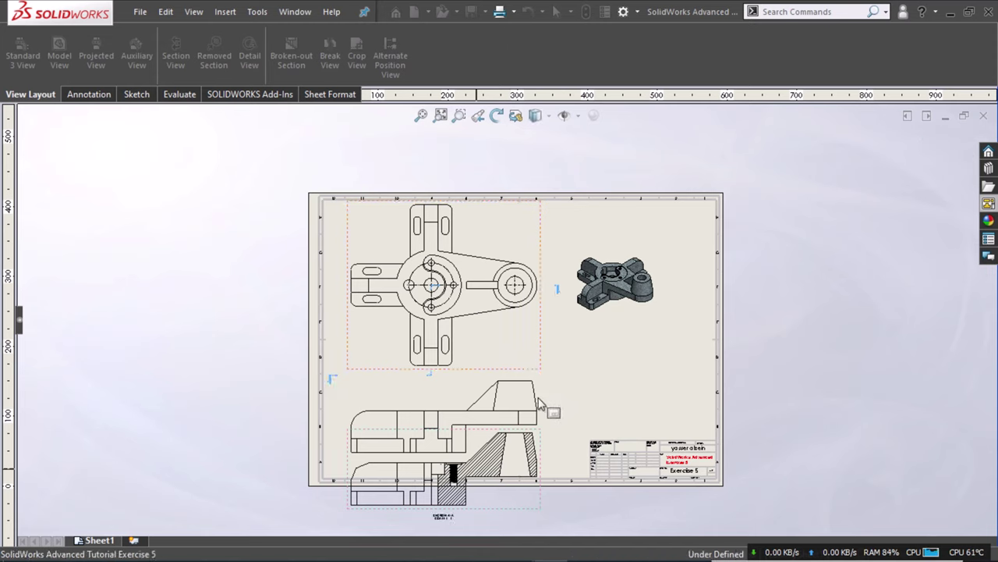
Delete the original front view and move section A-A up under the top view.
{"action": "left_click", "coordinate": [539, 404]}
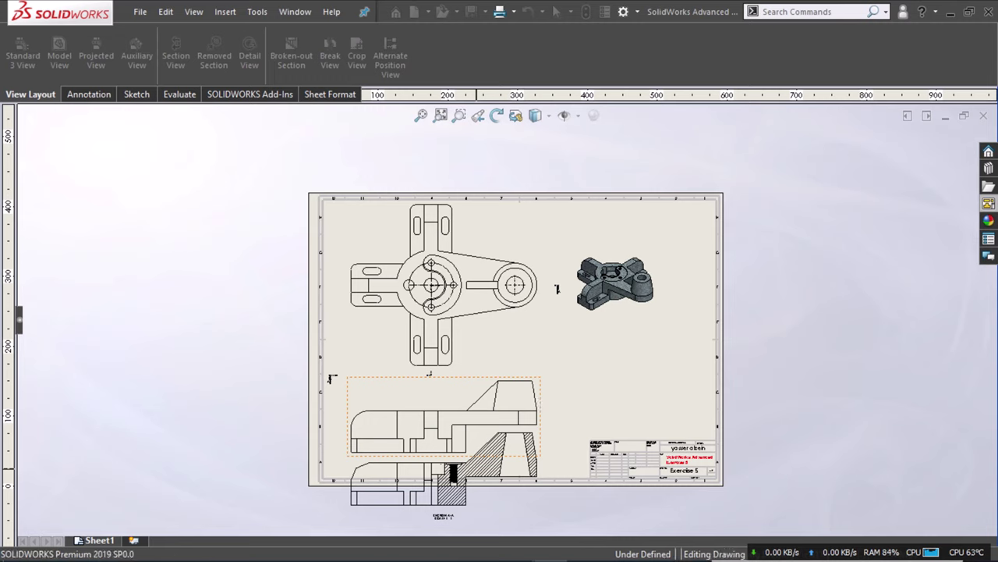
{"action": "key", "text": "Delete"}
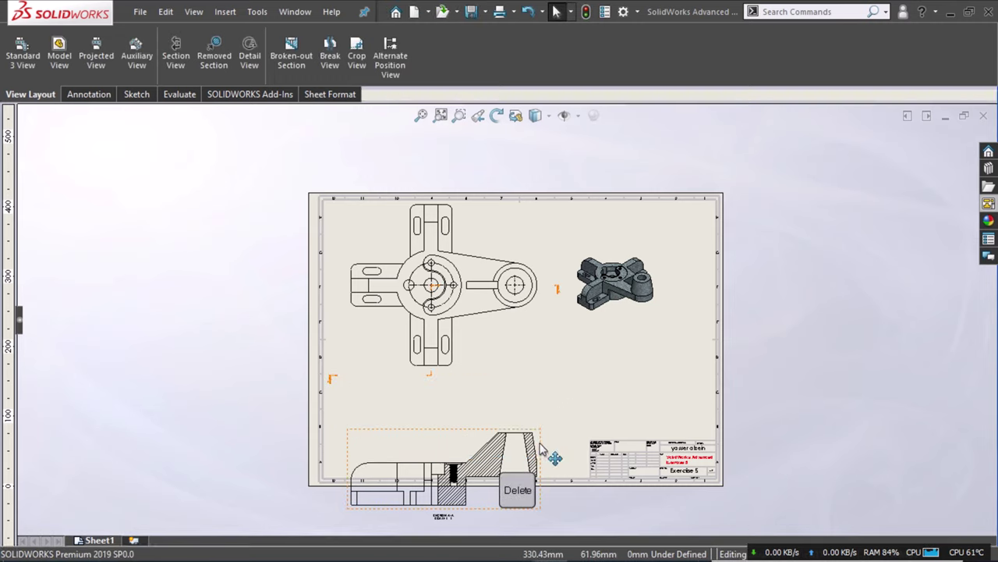
{"action": "left_click_drag", "start_coordinate": [539, 419], "coordinate": [545, 388]}
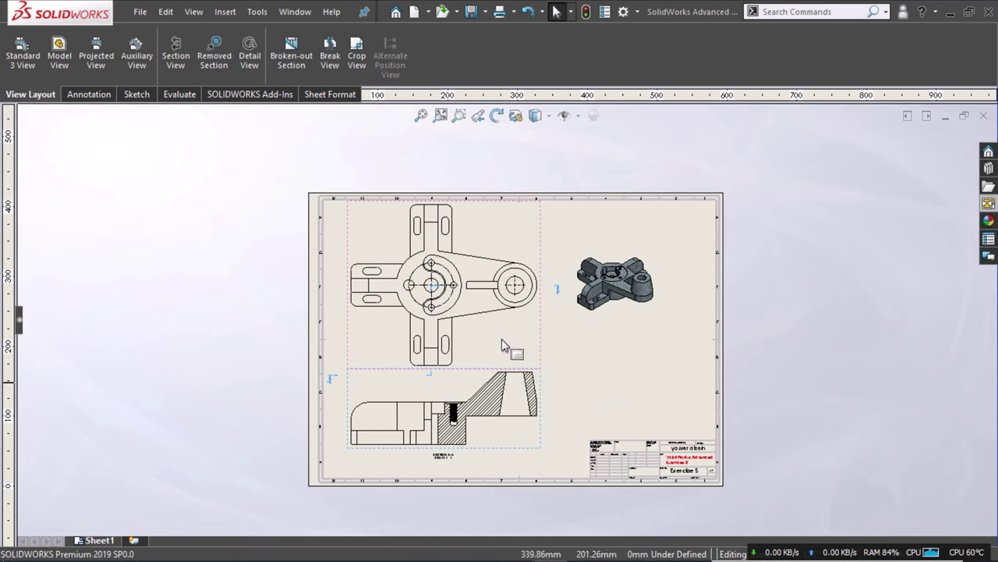
Import model dimensions from the entire model into the top view and section A-A.
{"action": "left_click", "coordinate": [84, 94]}
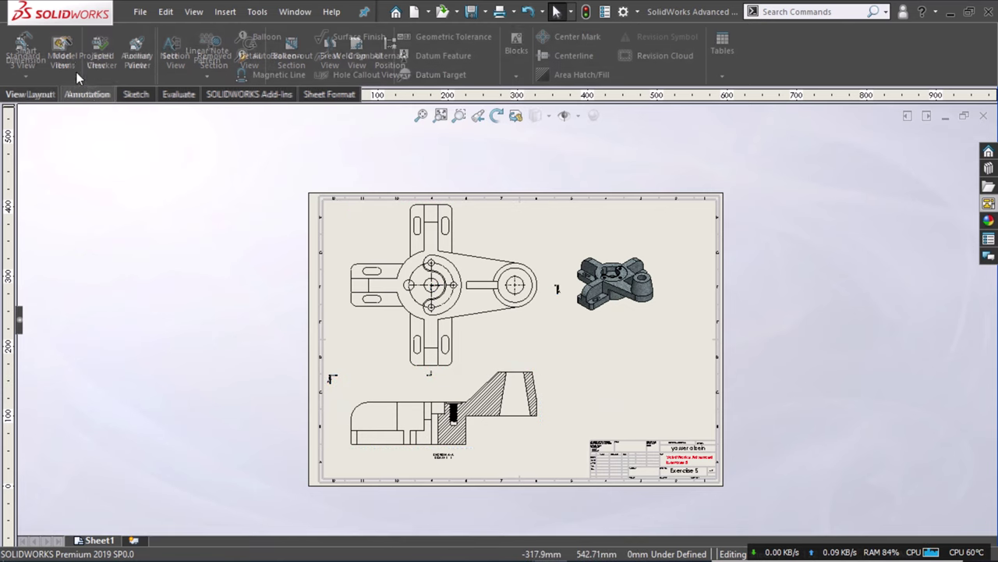
{"action": "left_click", "coordinate": [69, 49]}
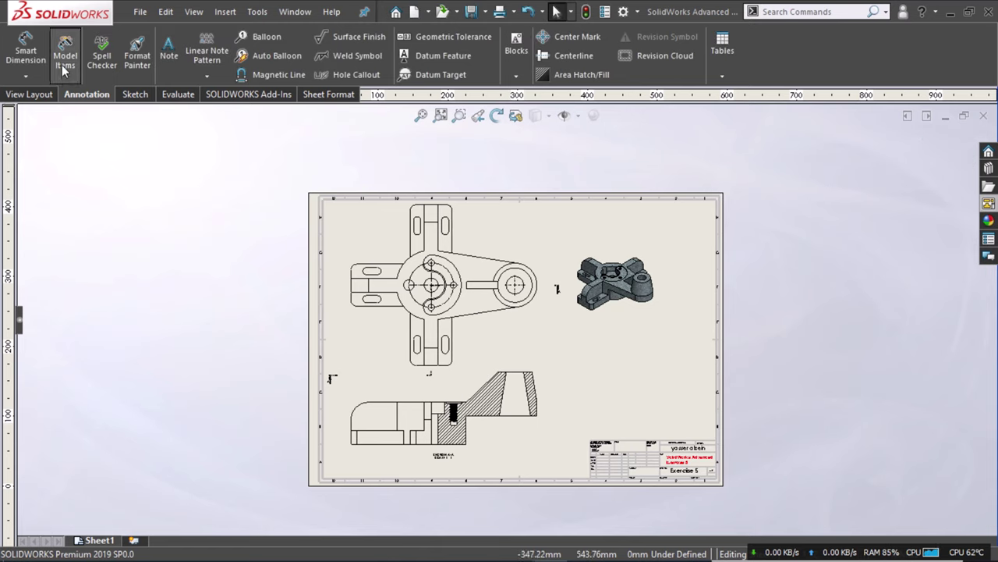
{"action": "left_click", "coordinate": [62, 65]}
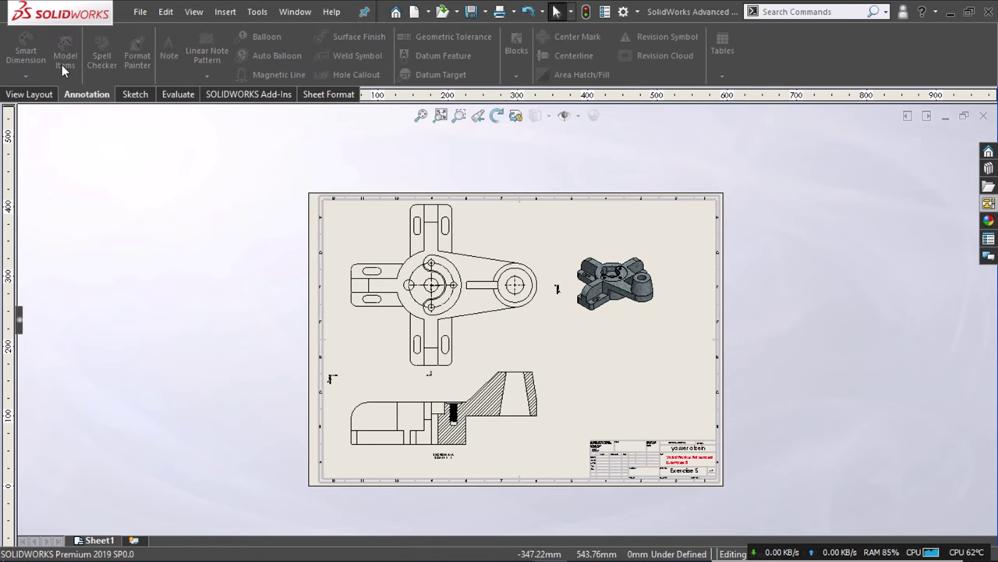
{"action": "left_click", "coordinate": [347, 344]}
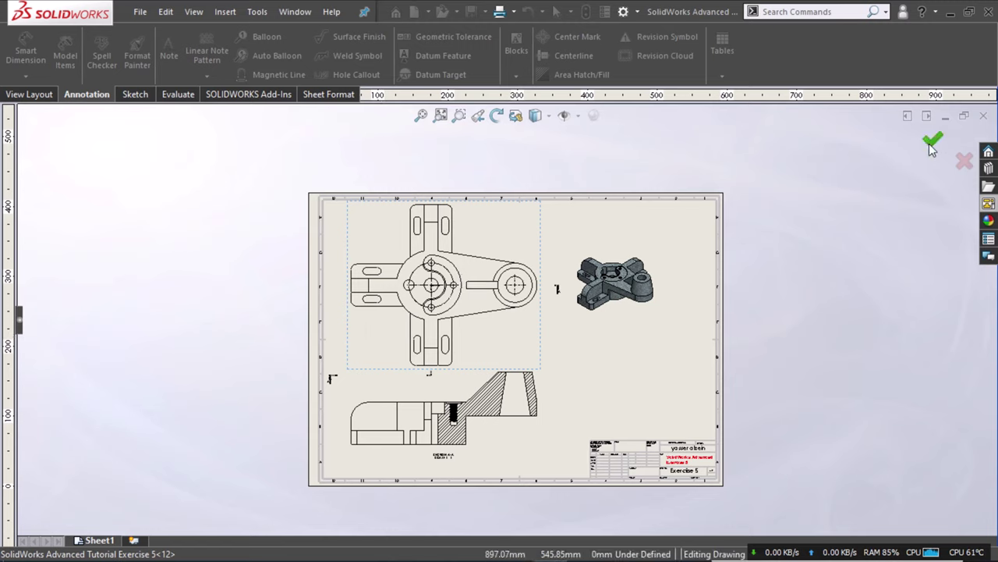
{"action": "left_click", "coordinate": [541, 435]}
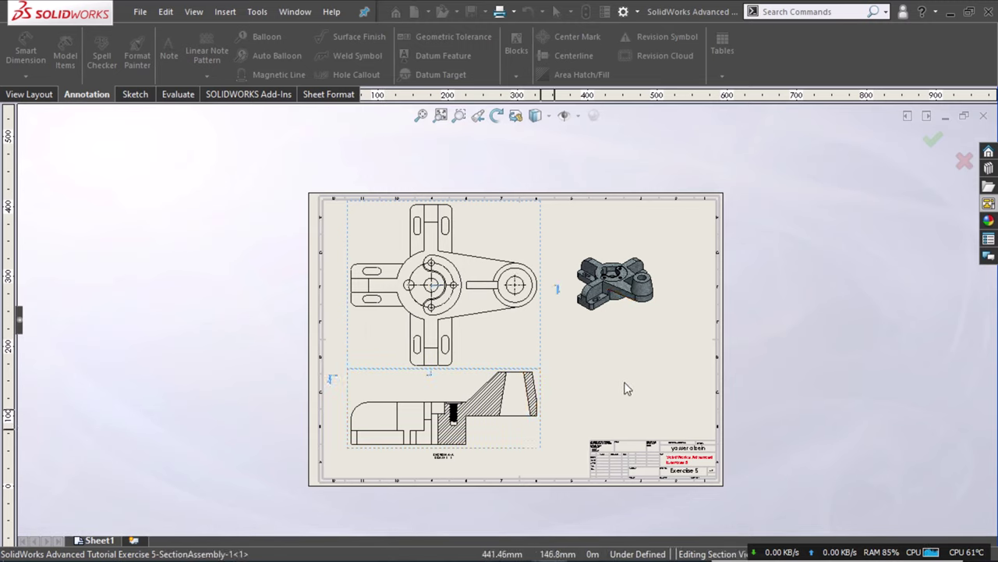
{"action": "left_click", "coordinate": [930, 143]}
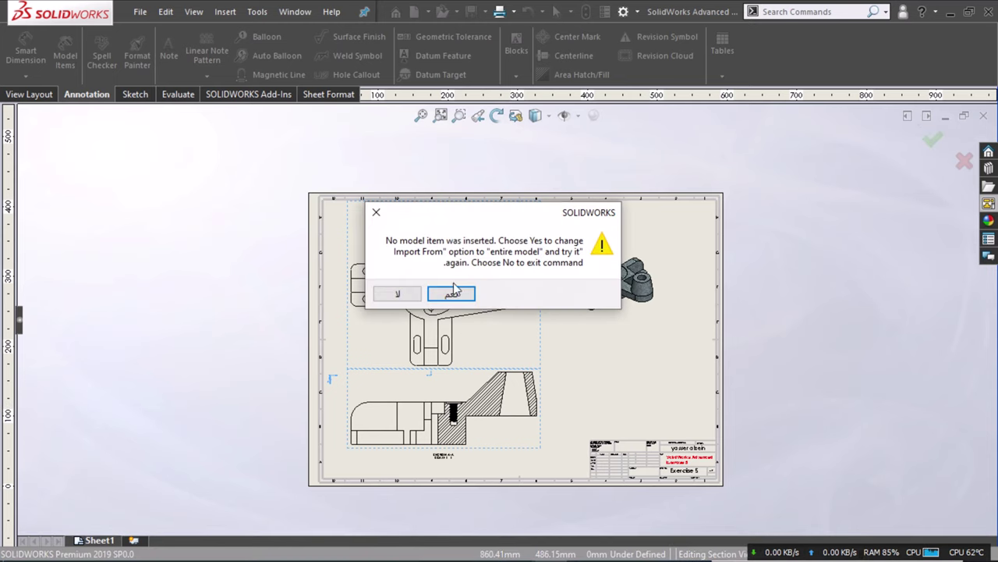
{"action": "left_click", "coordinate": [453, 295]}
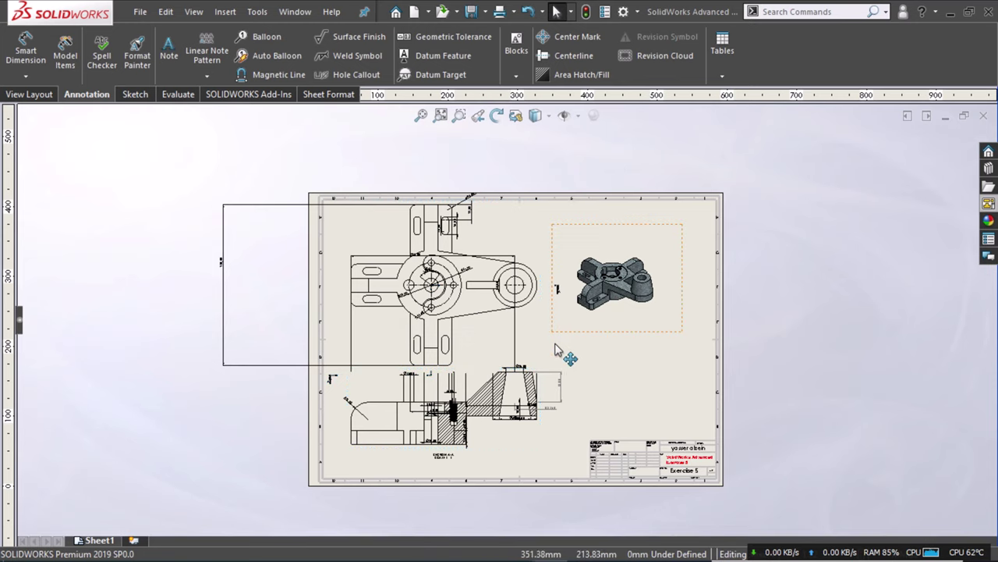
{"action": "scroll", "coordinate": [568, 419], "scroll_direction": "down", "scroll_amount": 2}
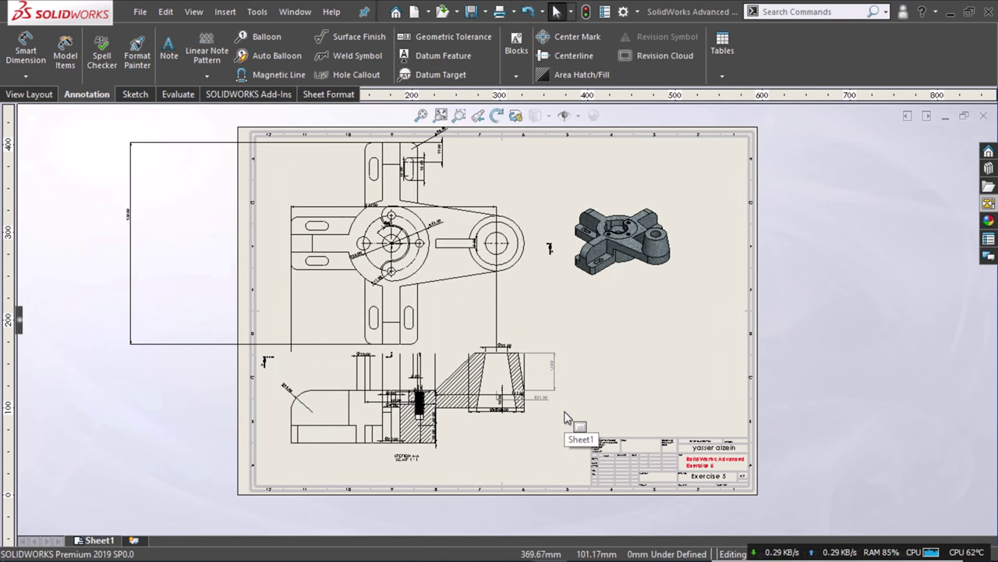
{"action": "scroll", "coordinate": [568, 419], "scroll_direction": "down", "scroll_amount": 1}
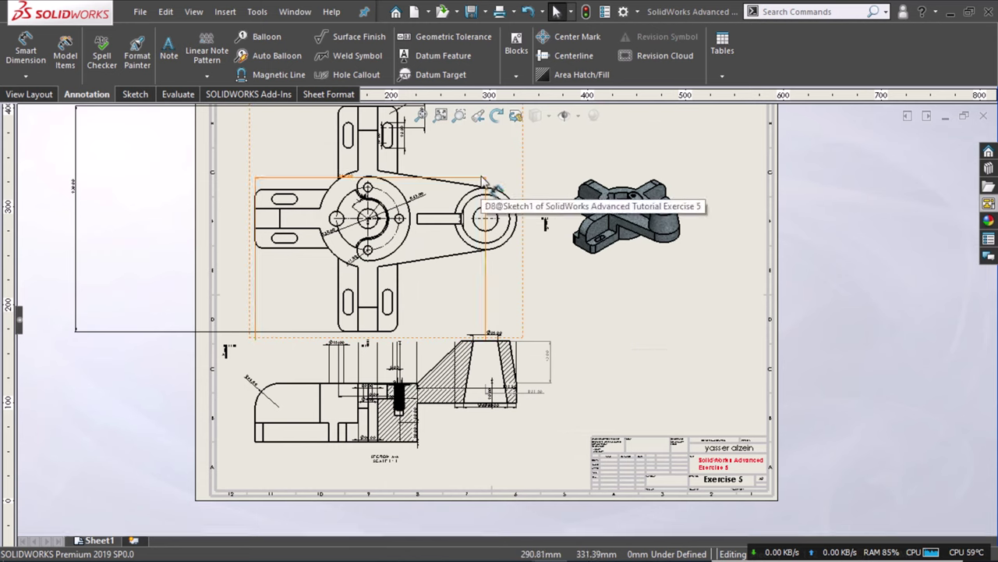
{"action": "left_click", "coordinate": [503, 224]}
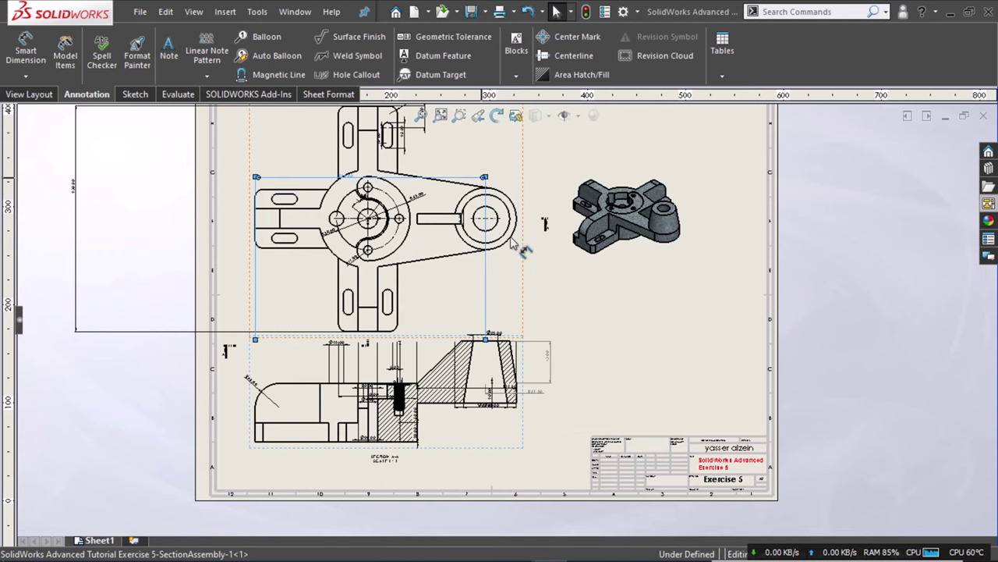
{"action": "left_click", "coordinate": [485, 220]}
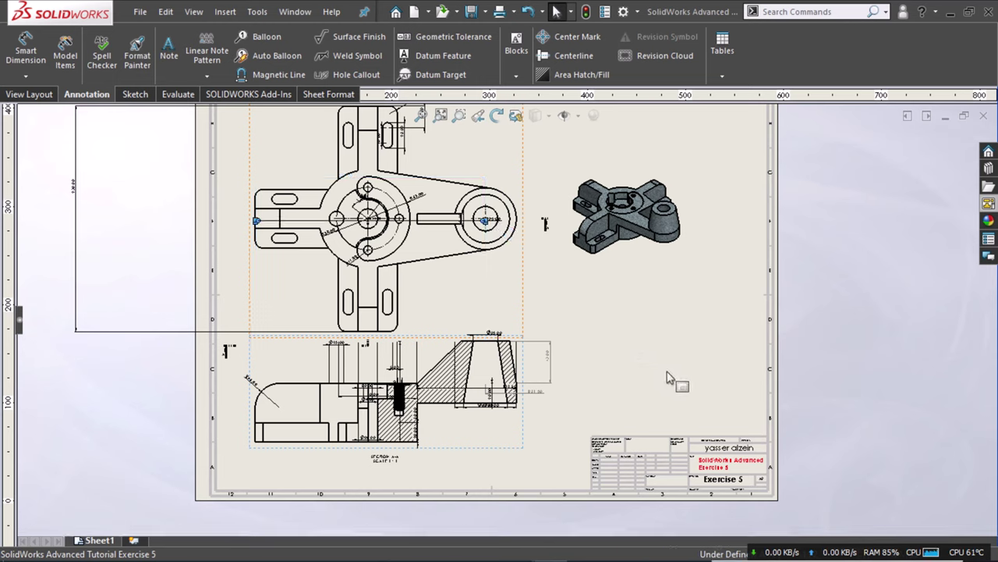
{"action": "key", "text": "z"}
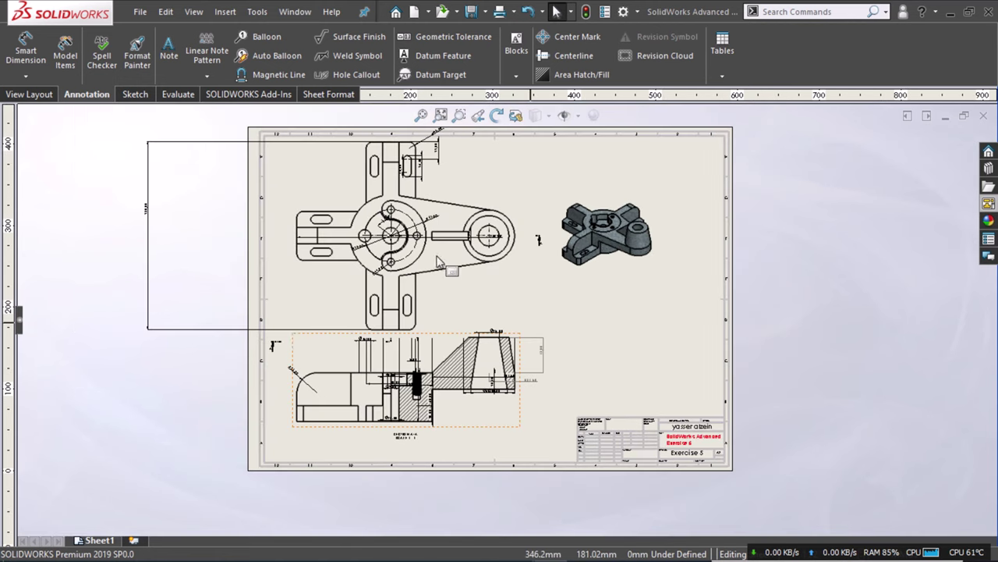
{"action": "scroll", "coordinate": [429, 211], "scroll_direction": "down", "scroll_amount": 1}
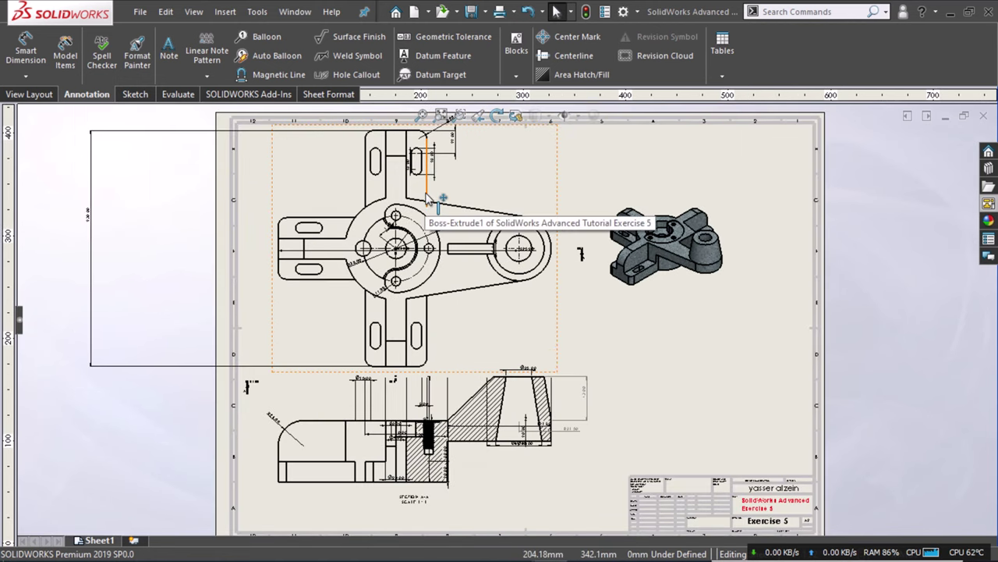
{"action": "scroll", "coordinate": [427, 199], "scroll_direction": "down", "scroll_amount": 1}
{"action": "scroll", "coordinate": [445, 195], "scroll_direction": "down", "scroll_amount": 1}
{"action": "scroll", "coordinate": [511, 179], "scroll_direction": "down", "scroll_amount": 1}
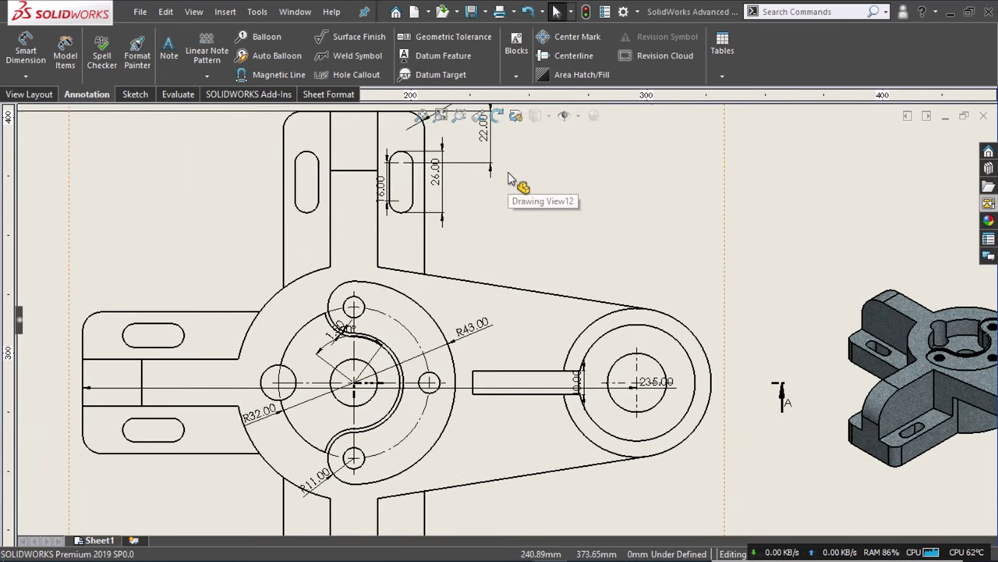
{"action": "scroll", "coordinate": [511, 180], "scroll_direction": "down", "scroll_amount": 1}
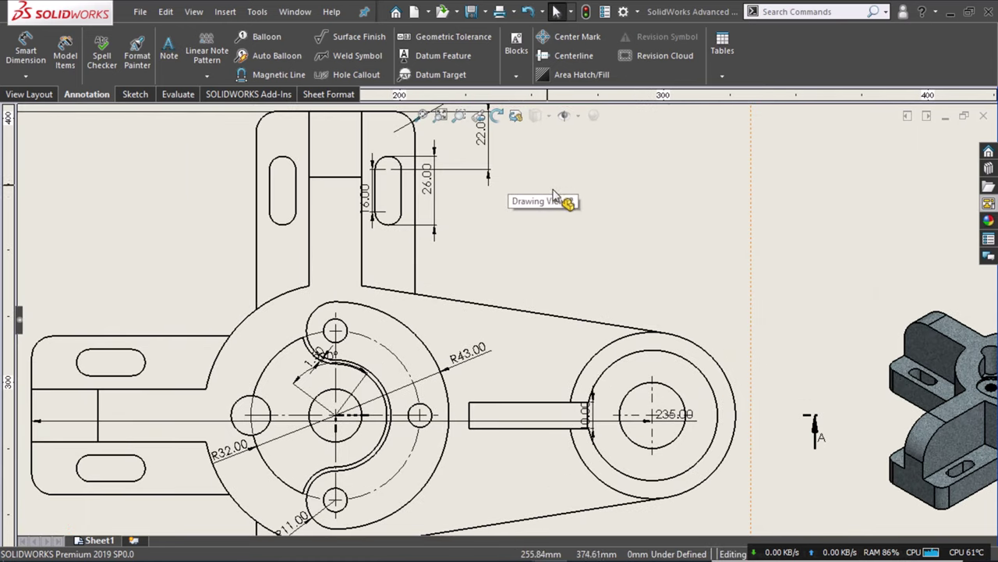
{"action": "scroll", "coordinate": [564, 278], "scroll_direction": "up", "scroll_amount": 1}
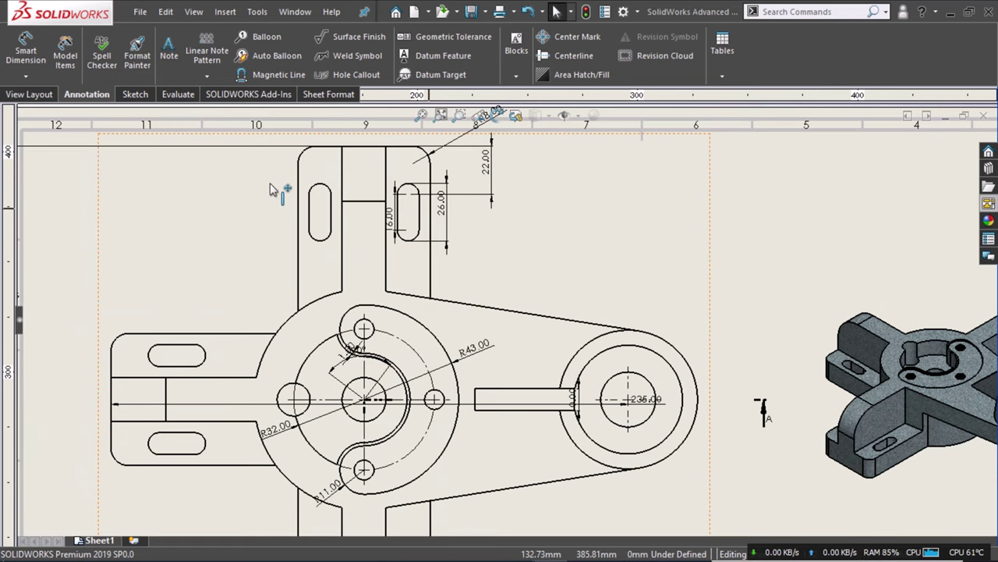
{"action": "scroll", "coordinate": [218, 200], "scroll_direction": "down", "scroll_amount": 1}
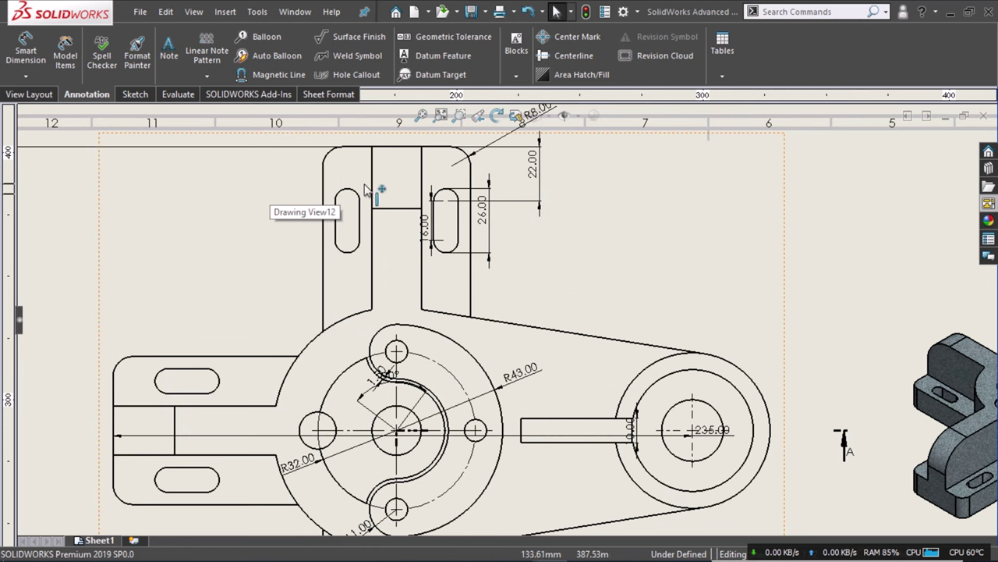
{"action": "scroll", "coordinate": [419, 193], "scroll_direction": "down", "scroll_amount": 1}
{"action": "scroll", "coordinate": [417, 191], "scroll_direction": "down", "scroll_amount": 1}
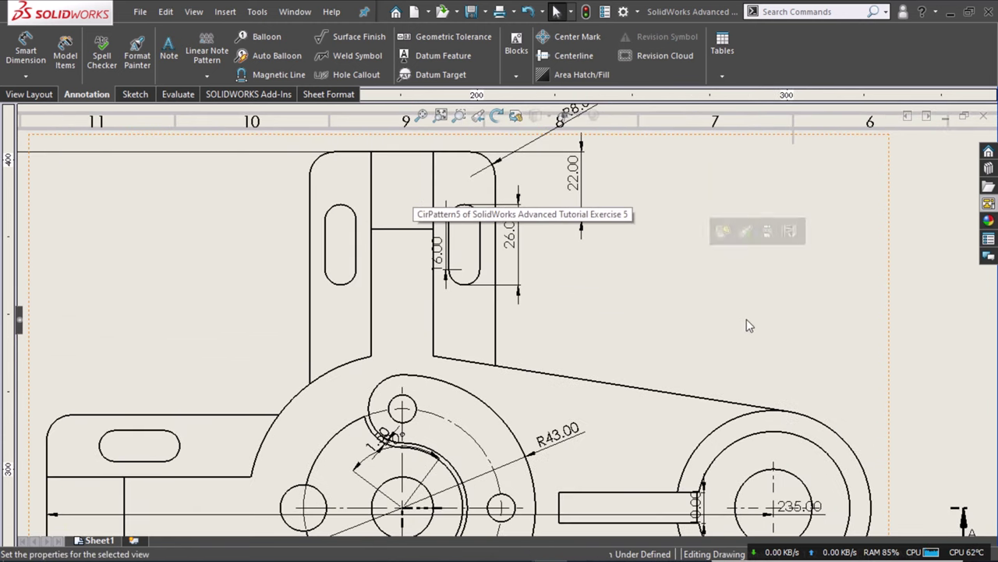
Move the 16.00 dimension over to the left slot.
{"action": "left_click", "coordinate": [447, 223]}
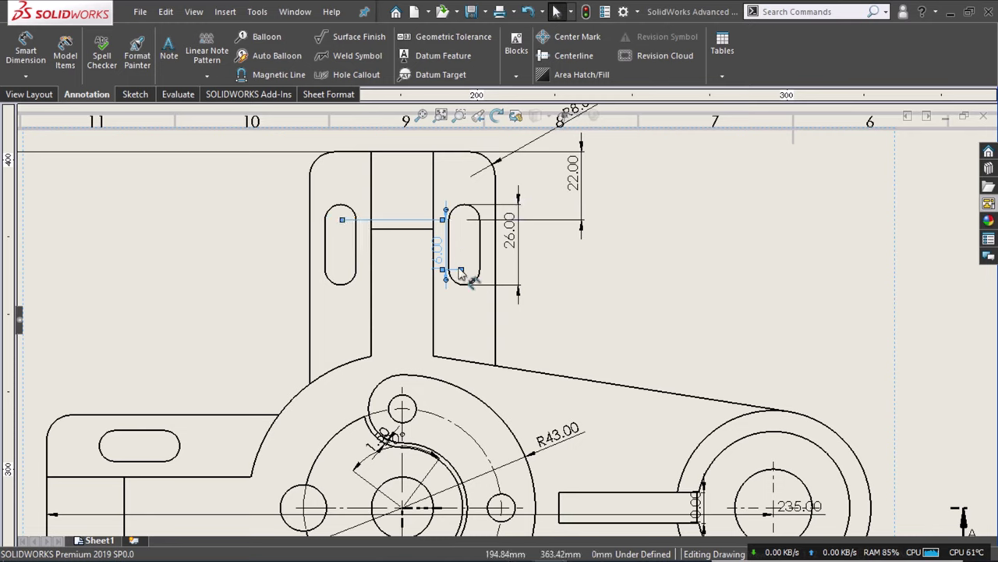
{"action": "left_click_drag", "start_coordinate": [461, 269], "coordinate": [339, 273]}
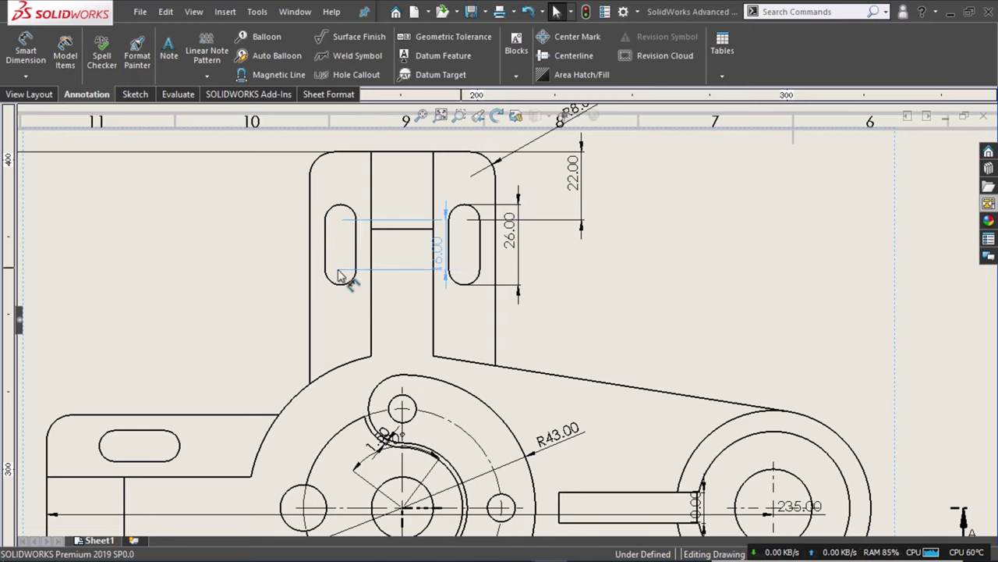
{"action": "left_click", "coordinate": [277, 245]}
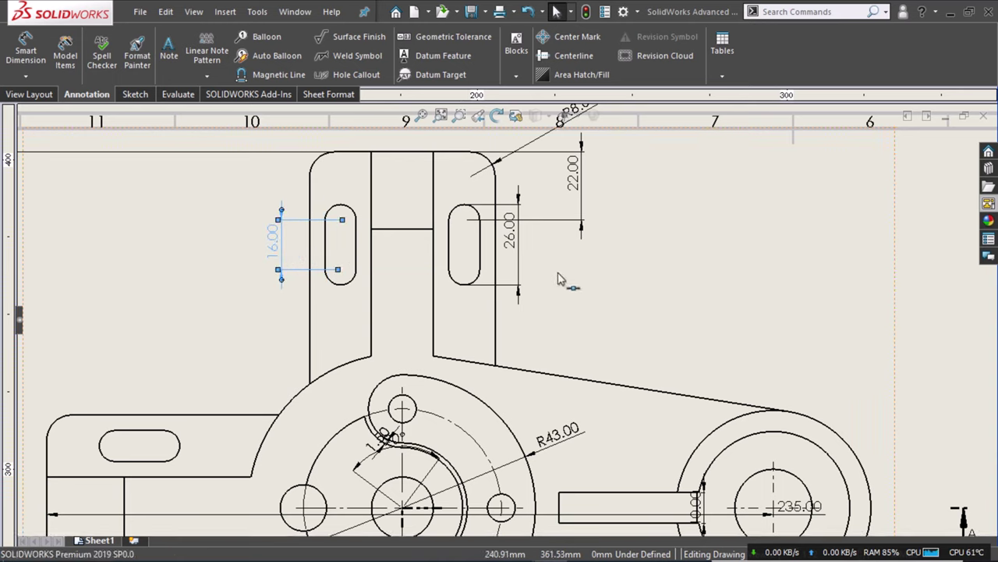
{"action": "left_click", "coordinate": [603, 299]}
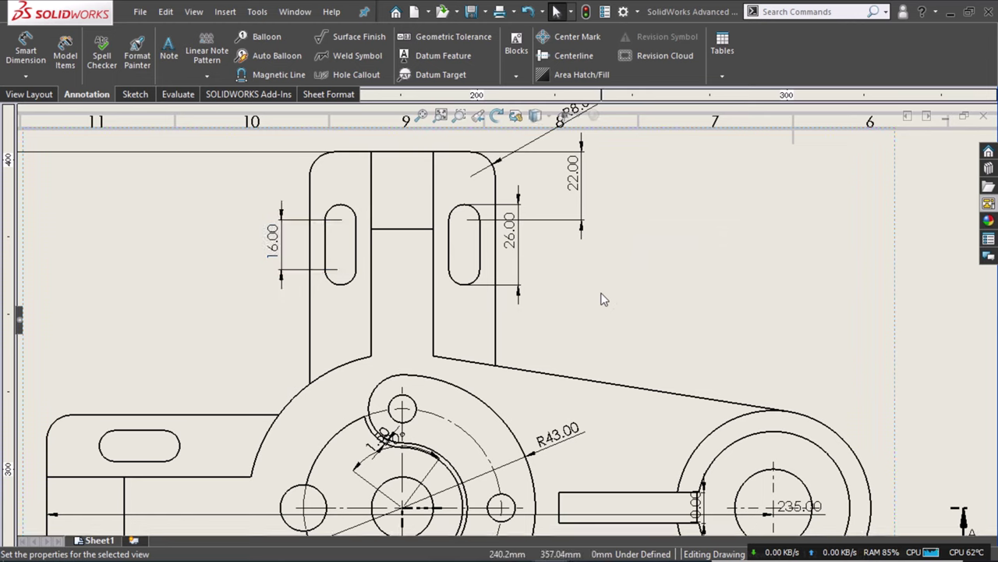
Reposition the 26.00 dimension beside the right slot and select the 22.00 dimension.
{"action": "left_click", "coordinate": [515, 248]}
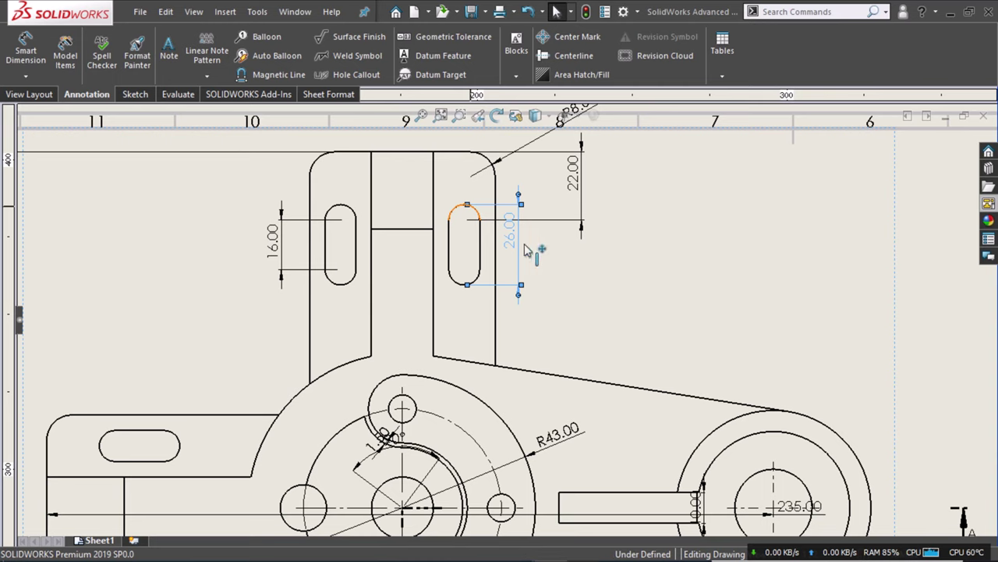
{"action": "left_click_drag", "start_coordinate": [508, 232], "coordinate": [510, 247]}
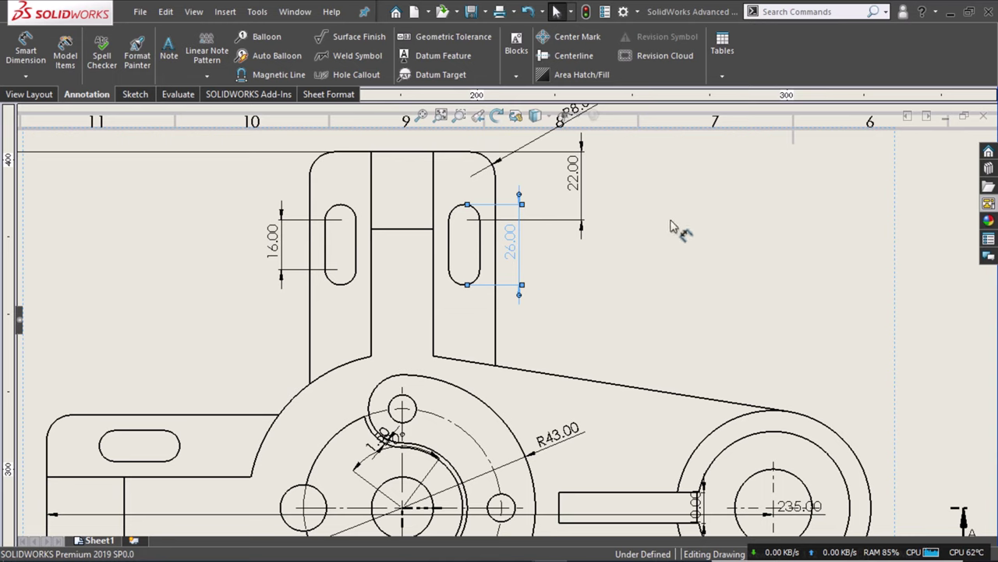
{"action": "left_click", "coordinate": [576, 190]}
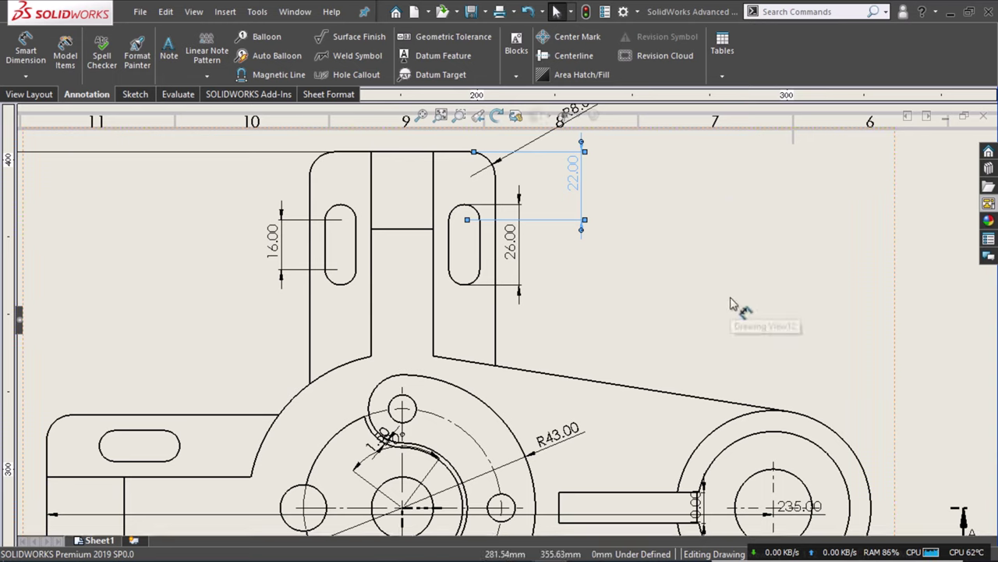
{"action": "left_click", "coordinate": [24, 94]}
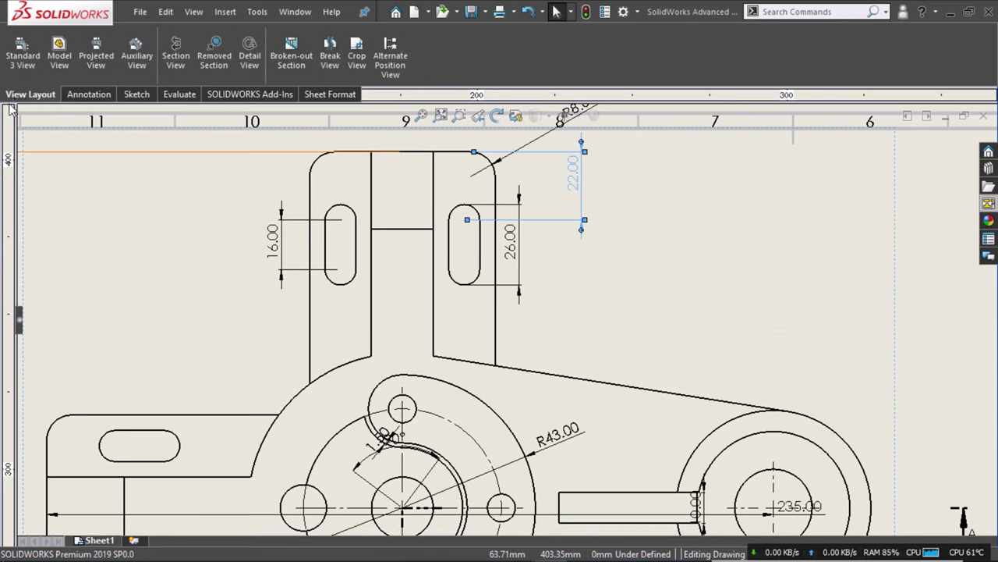
{"action": "scroll", "coordinate": [283, 234], "scroll_direction": "up", "scroll_amount": 1}
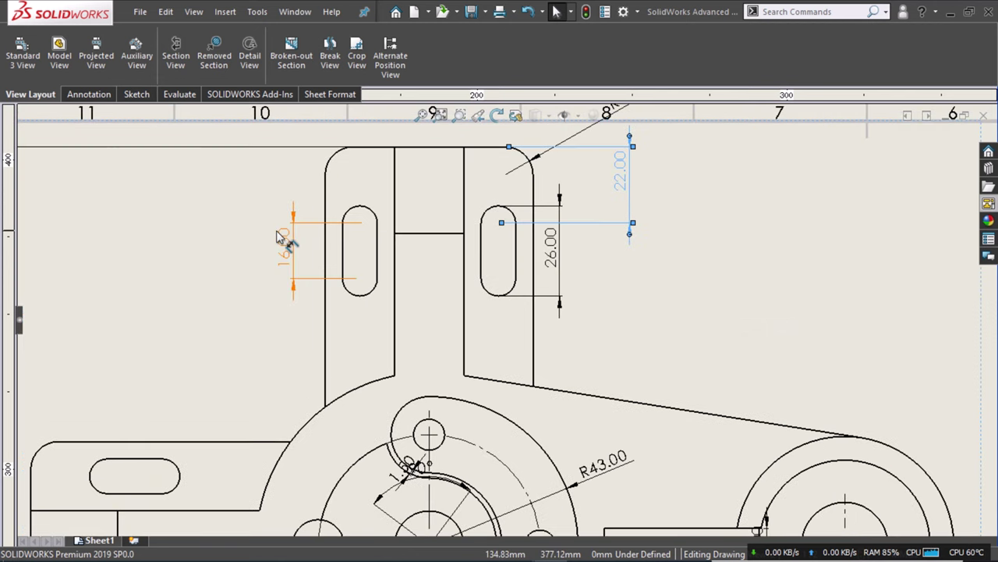
{"action": "scroll", "coordinate": [283, 234], "scroll_direction": "up", "scroll_amount": 1}
{"action": "scroll", "coordinate": [282, 234], "scroll_direction": "up", "scroll_amount": 1}
{"action": "scroll", "coordinate": [232, 259], "scroll_direction": "up", "scroll_amount": 2}
{"action": "scroll", "coordinate": [232, 259], "scroll_direction": "up", "scroll_amount": 1}
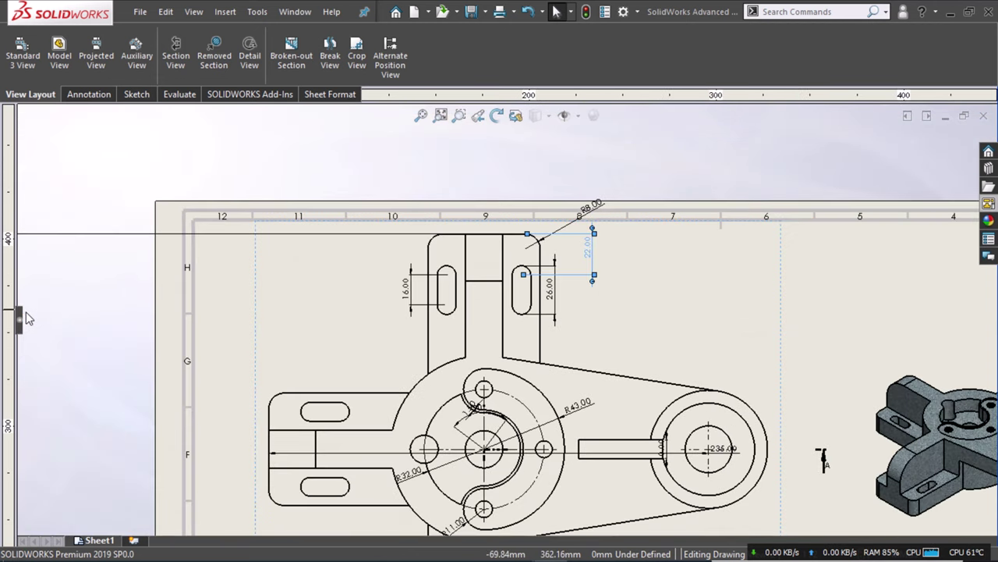
Enable break lines with a 1.524mm gap on the 22.00 dimension.
{"action": "left_click", "coordinate": [20, 320]}
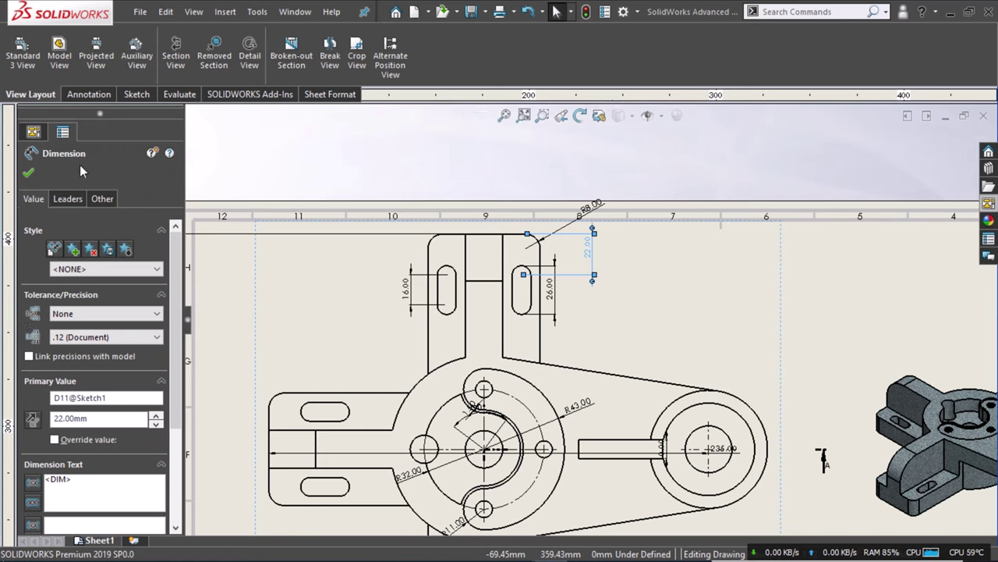
{"action": "left_click", "coordinate": [100, 203]}
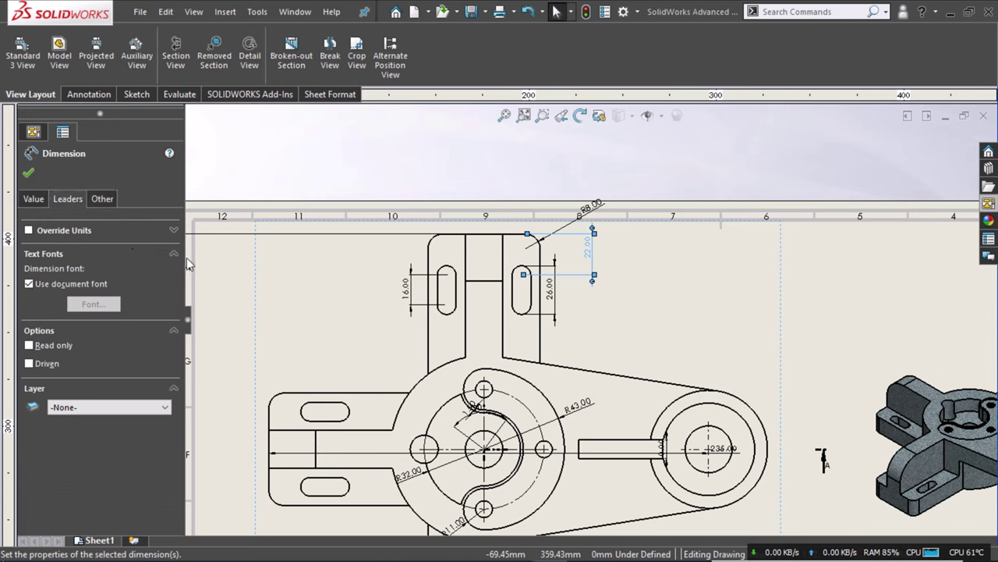
{"action": "scroll", "coordinate": [176, 389], "scroll_direction": "down", "scroll_amount": 3}
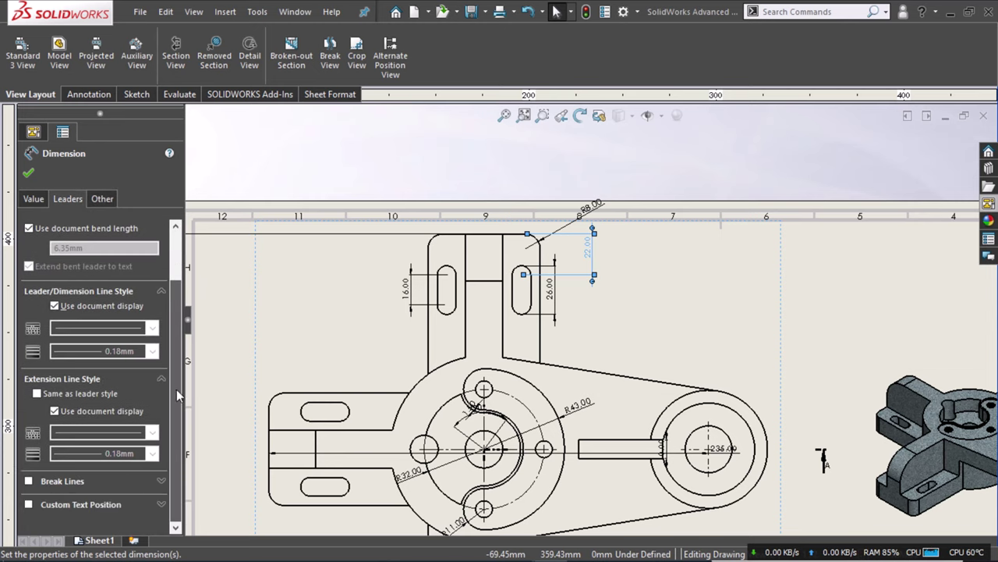
{"action": "left_click", "coordinate": [61, 482]}
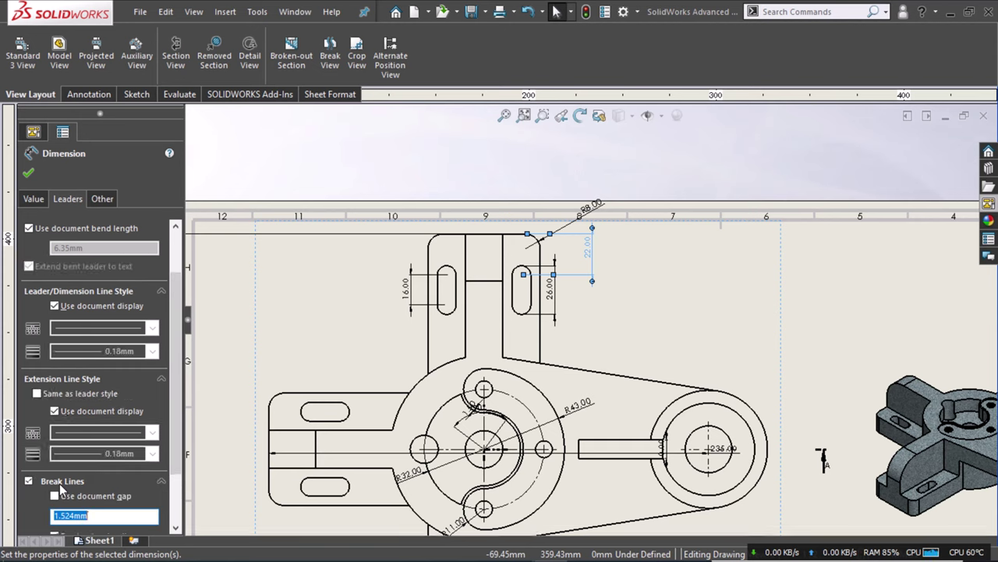
{"action": "scroll", "coordinate": [174, 483], "scroll_direction": "down", "scroll_amount": 1}
{"action": "scroll", "coordinate": [174, 484], "scroll_direction": "down", "scroll_amount": 1}
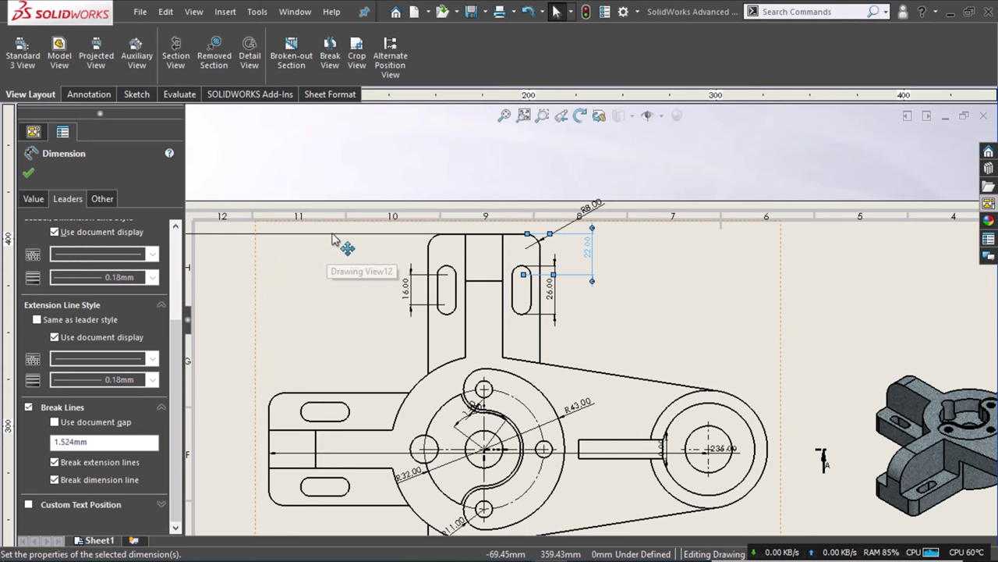
{"action": "key", "text": "Escape"}
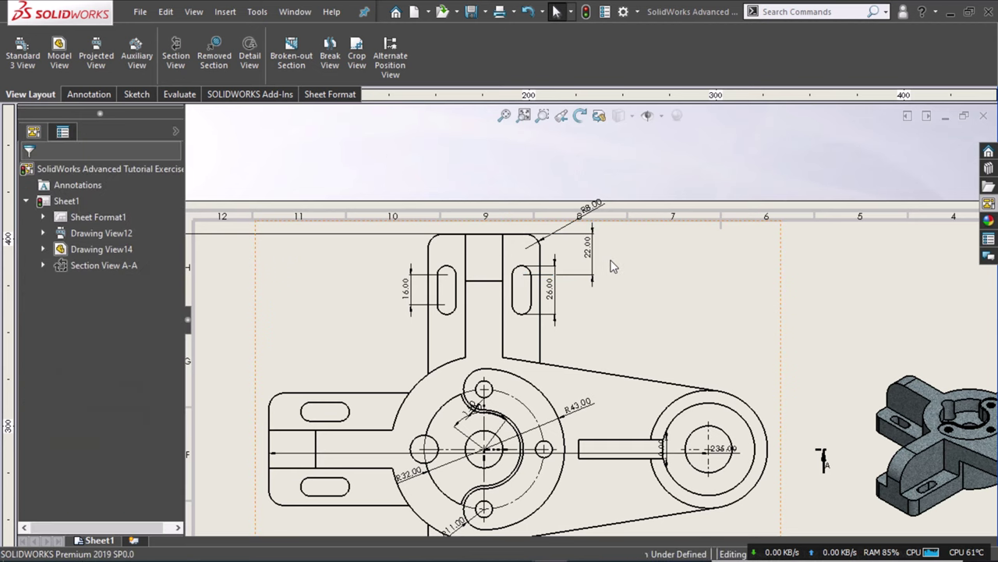
Move the R8.00 label toward the corner and tuck the 26.00 and 22.00 dimensions beside the right slot.
{"action": "scroll", "coordinate": [600, 267], "scroll_direction": "down", "scroll_amount": 2}
{"action": "scroll", "coordinate": [583, 289], "scroll_direction": "down", "scroll_amount": 1}
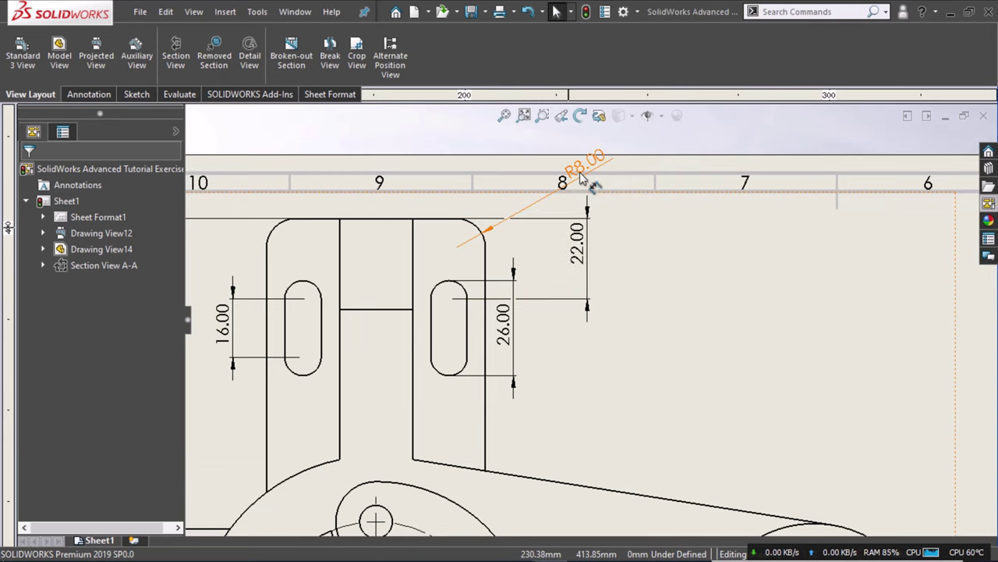
{"action": "mouse_move", "coordinate": [580, 176]}
{"action": "left_mouse_down"}
{"action": "mouse_move", "coordinate": [529, 206]}
{"action": "mouse_move", "coordinate": [517, 226]}
{"action": "mouse_move", "coordinate": [524, 248]}
{"action": "mouse_move", "coordinate": [517, 217]}
{"action": "left_mouse_up"}
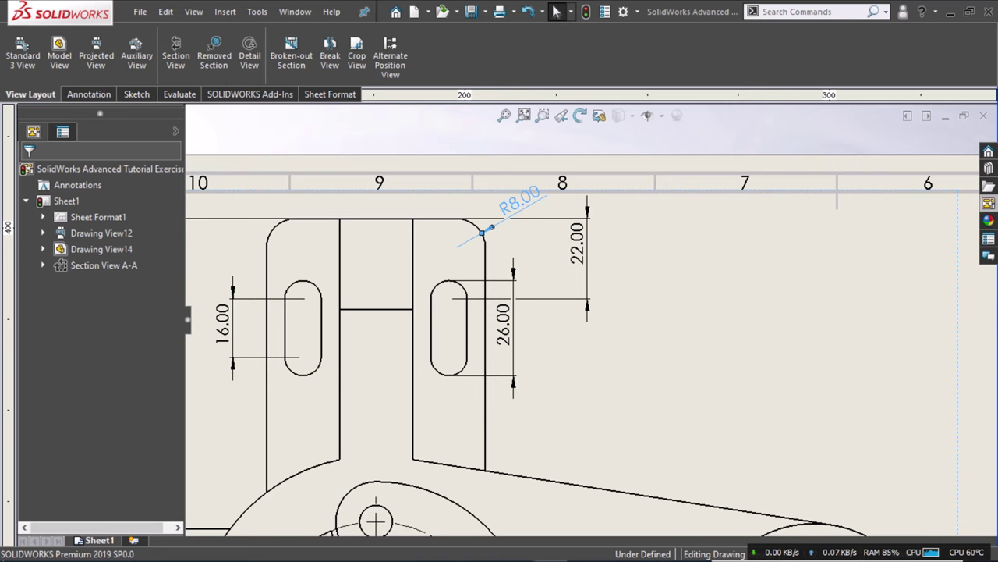
{"action": "left_click", "coordinate": [574, 265]}
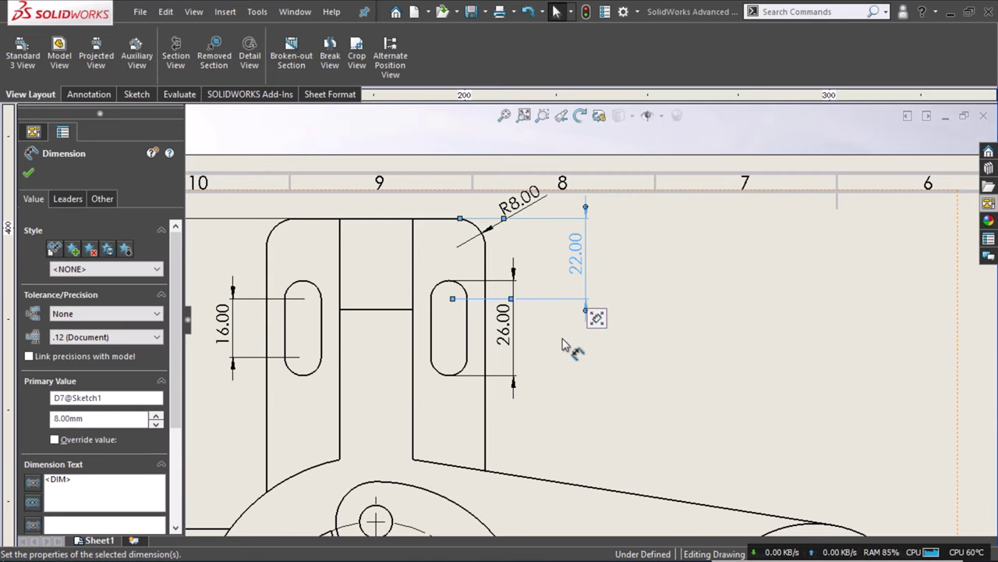
{"action": "left_click_drag", "start_coordinate": [505, 340], "coordinate": [513, 337]}
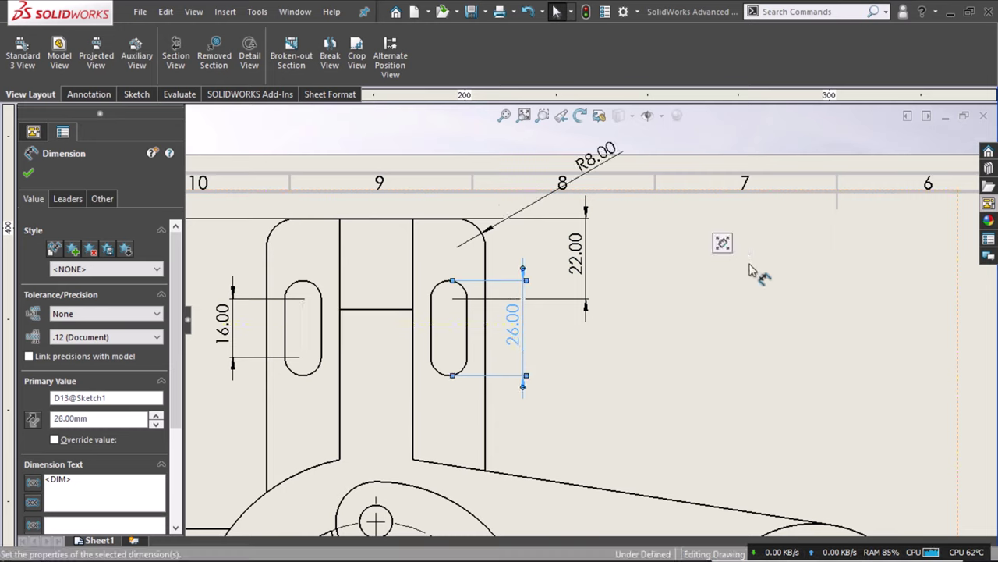
{"action": "left_click", "coordinate": [581, 269]}
{"action": "left_click_drag", "start_coordinate": [579, 269], "coordinate": [550, 267]}
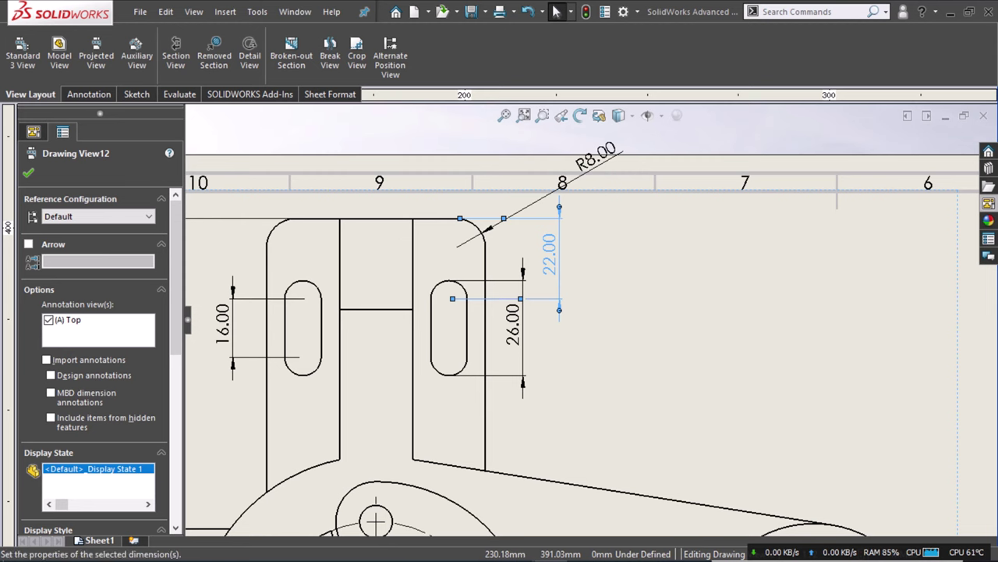
{"action": "left_click", "coordinate": [692, 281]}
Zoom to fit and move the overall 230.00 dimension next to the top view.
{"action": "key", "text": "f"}
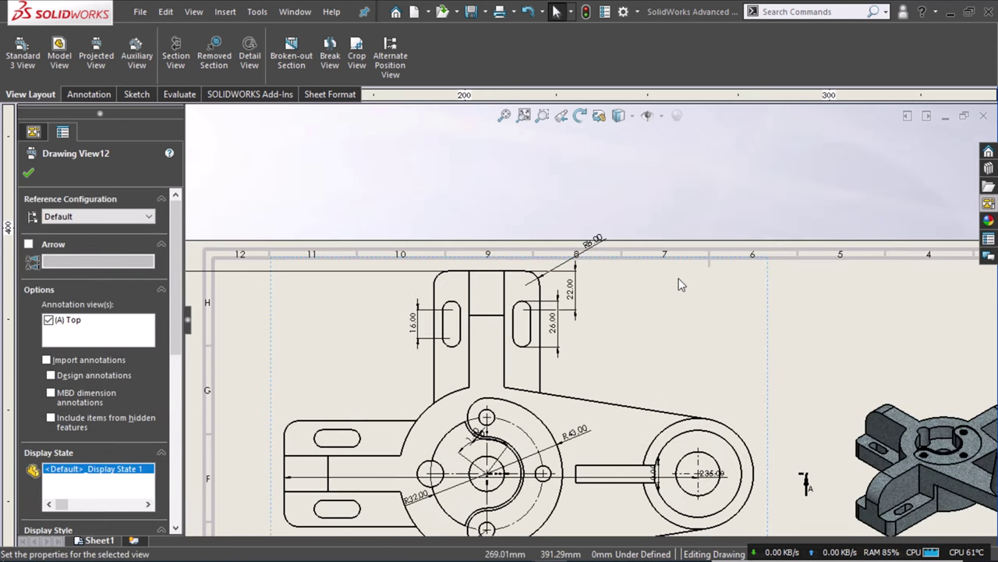
{"action": "scroll", "coordinate": [680, 284], "scroll_direction": "up", "scroll_amount": 3}
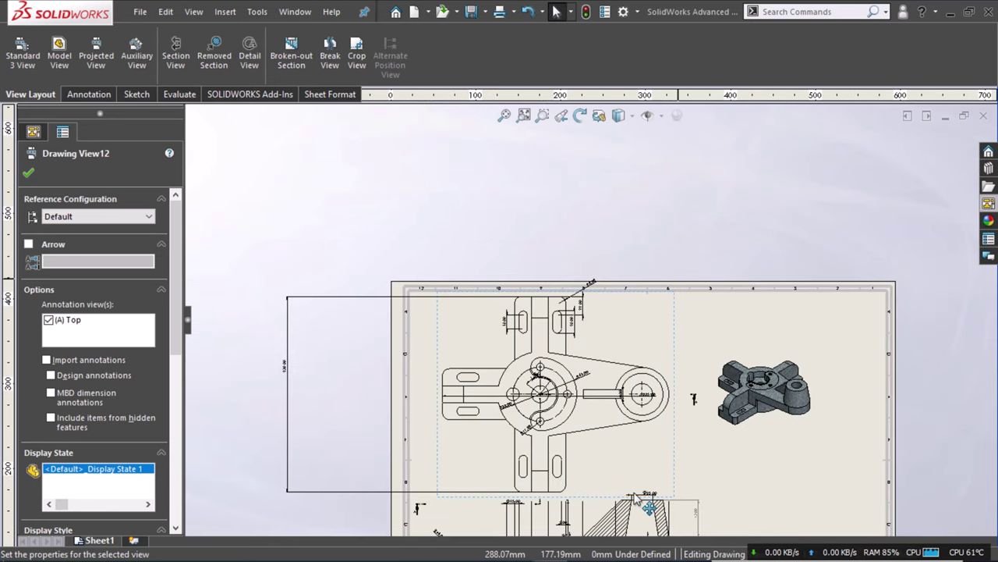
{"action": "scroll", "coordinate": [631, 500], "scroll_direction": "down", "scroll_amount": 2}
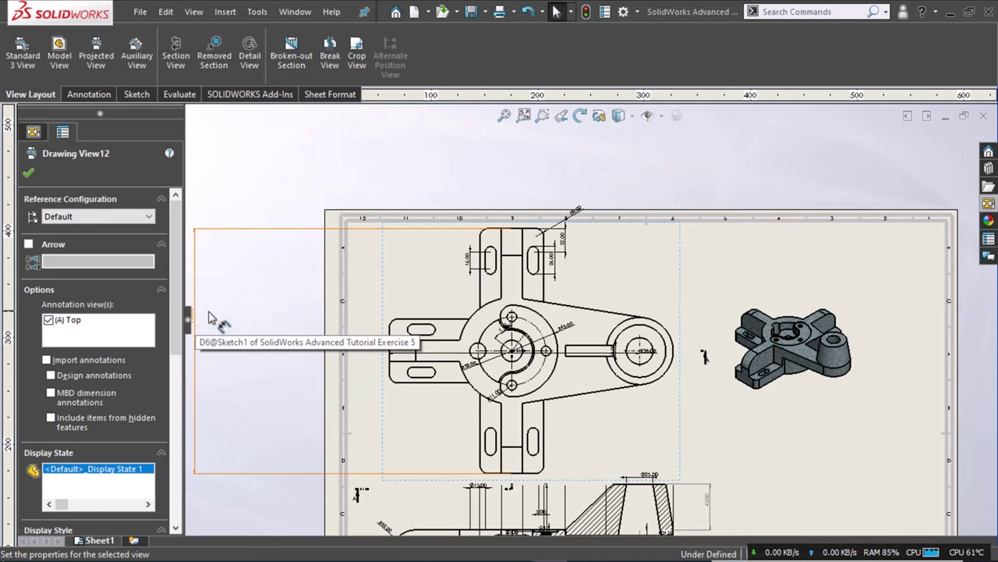
{"action": "left_click_drag", "start_coordinate": [318, 326], "coordinate": [368, 356]}
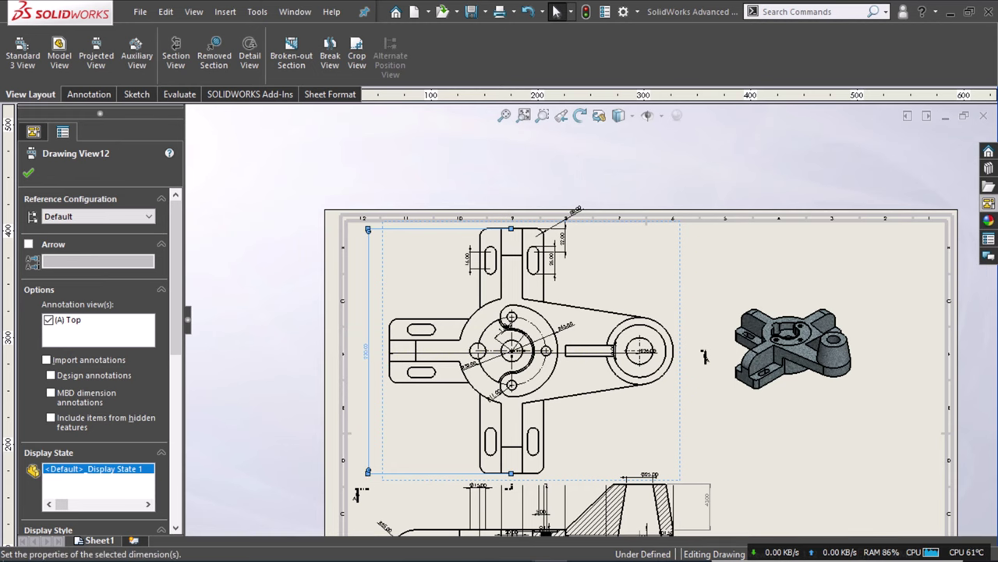
{"action": "left_click", "coordinate": [366, 351]}
{"action": "key", "text": "Escape"}
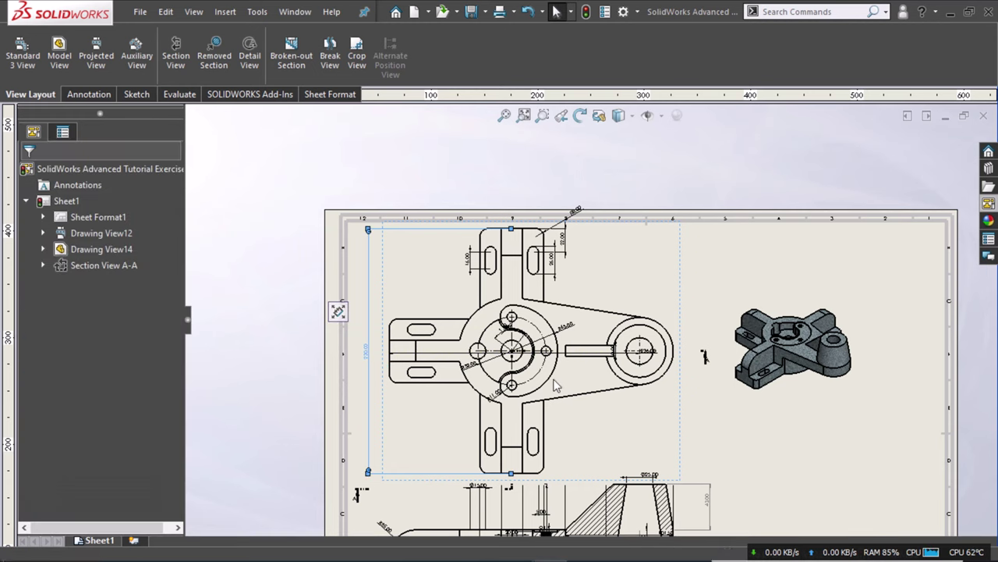
Drag the 235.00 dimension down below the part outline.
{"action": "scroll", "coordinate": [535, 380], "scroll_direction": "down", "scroll_amount": 3}
{"action": "scroll", "coordinate": [534, 380], "scroll_direction": "down", "scroll_amount": 1}
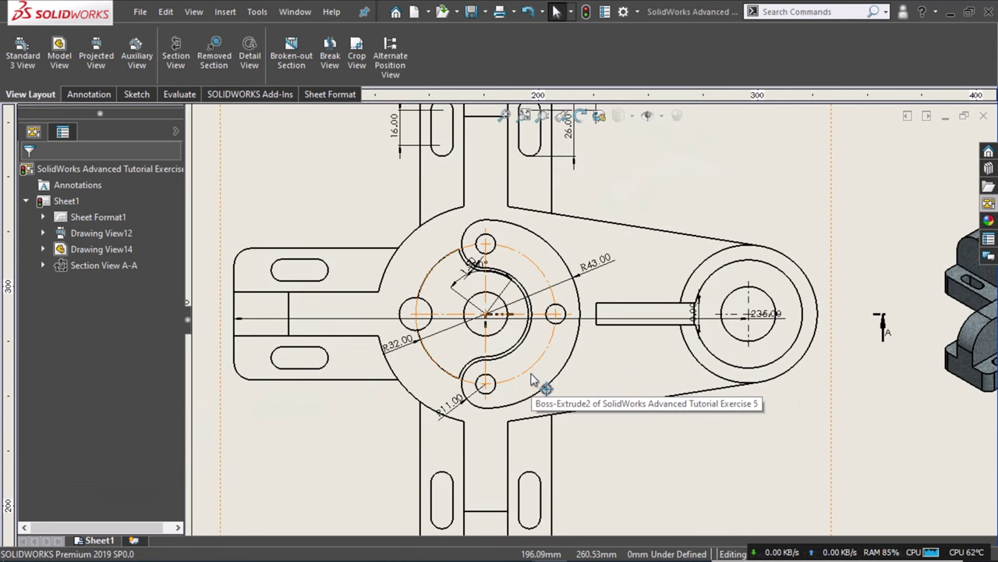
{"action": "scroll", "coordinate": [653, 274], "scroll_direction": "down", "scroll_amount": 1}
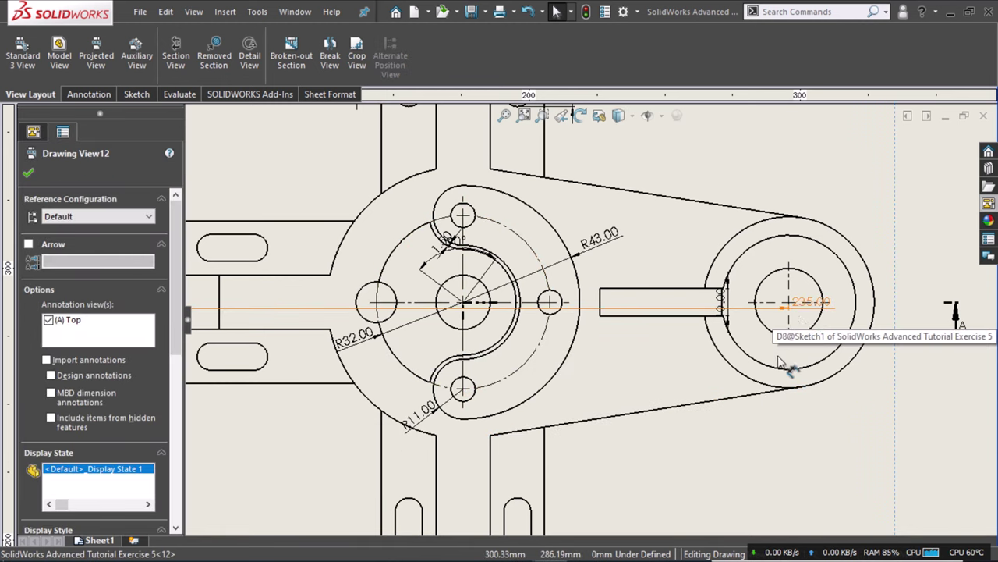
{"action": "left_click_drag", "start_coordinate": [778, 361], "coordinate": [634, 481]}
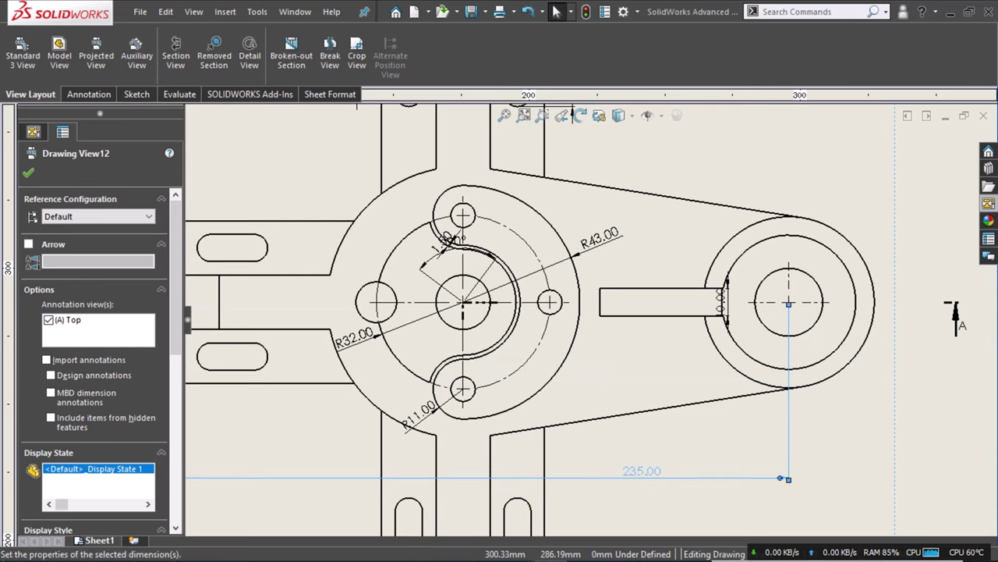
Set the 235.00 dimension in place and delete the 90° angle dimension.
{"action": "left_click", "coordinate": [634, 480]}
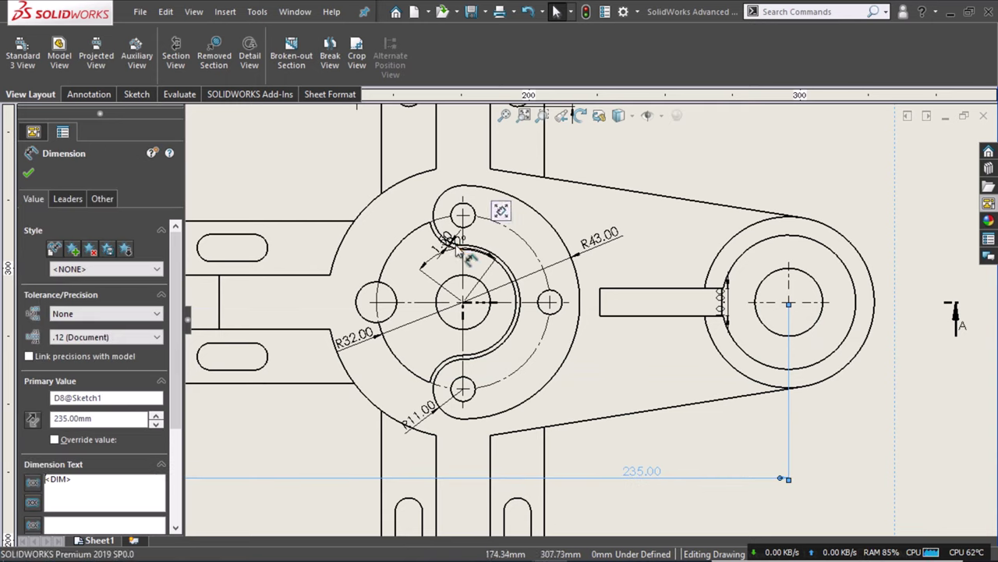
{"action": "left_click", "coordinate": [452, 274]}
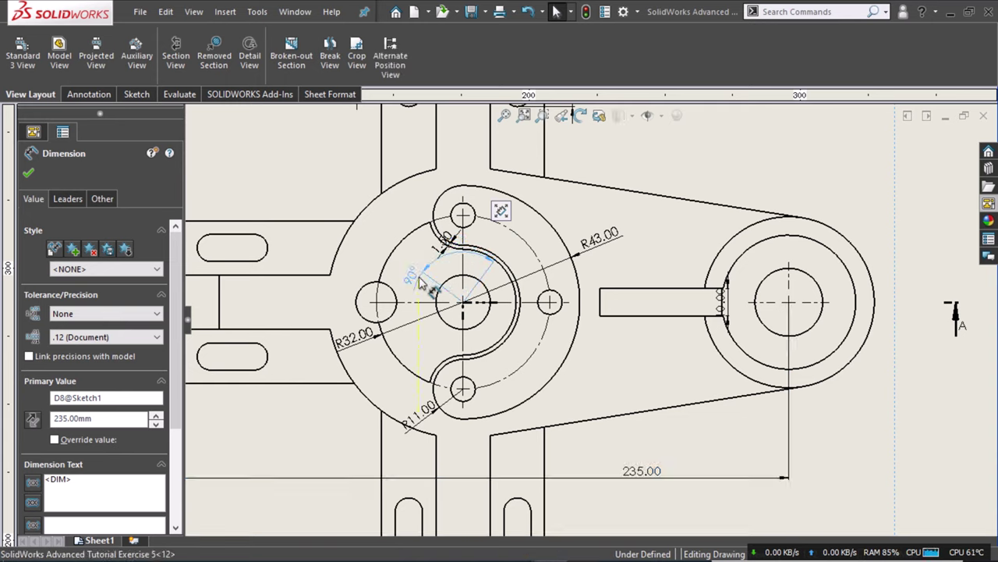
{"action": "key", "text": "Delete"}
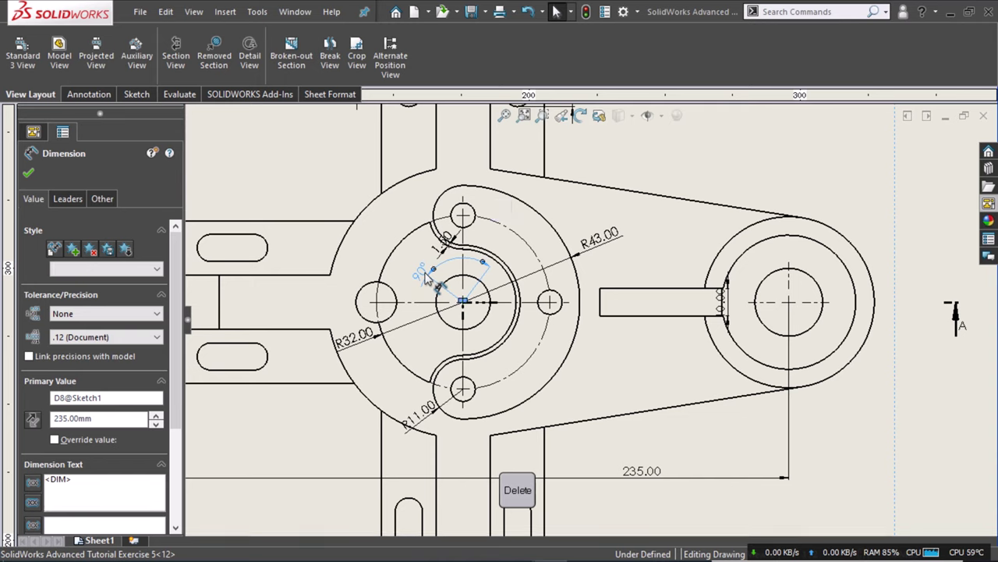
{"action": "left_click", "coordinate": [426, 278]}
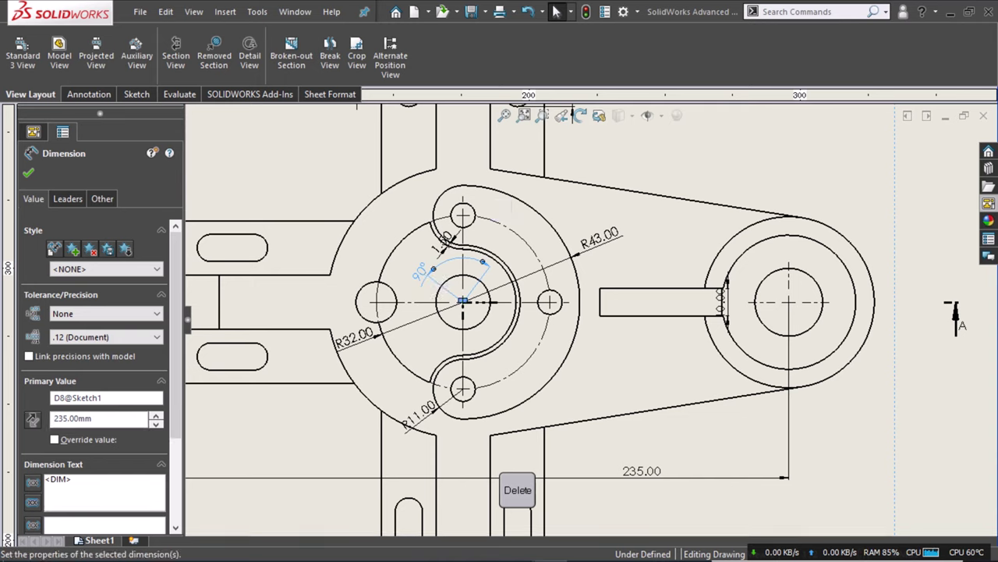
{"action": "key", "text": "Delete"}
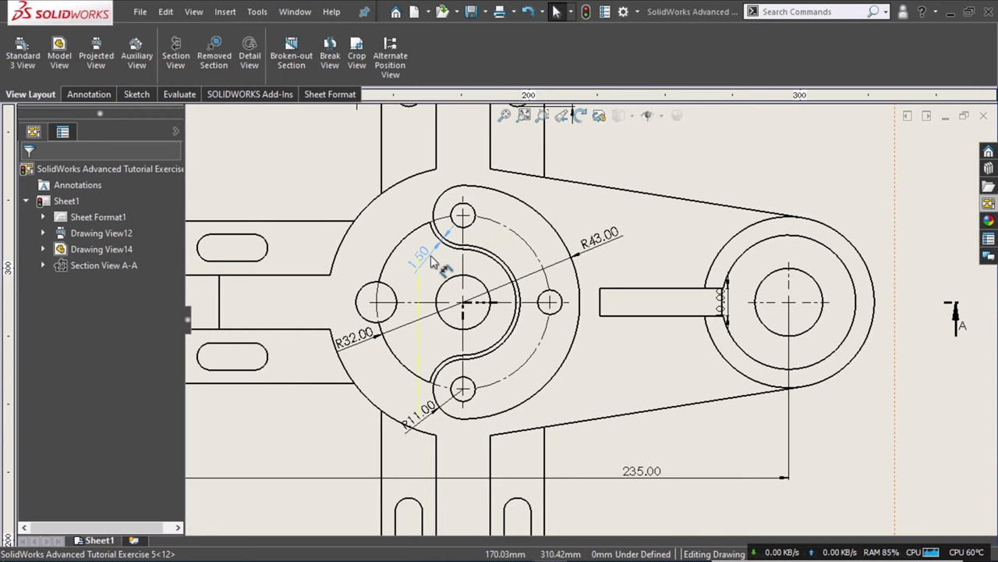
Reposition the 1.50 dimension beside the arc and the 10.00 dimension at the slot.
{"action": "left_click", "coordinate": [434, 262]}
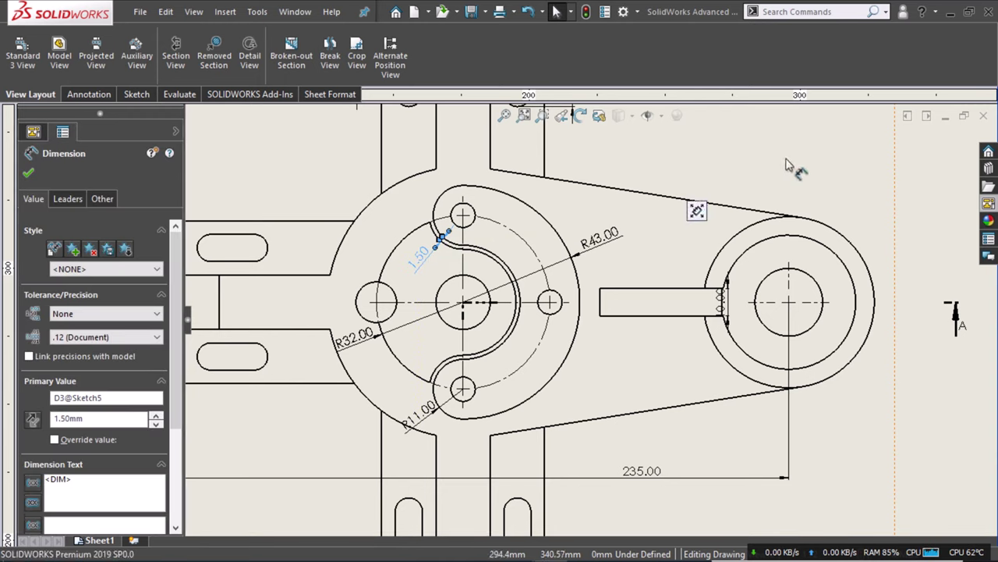
{"action": "left_click", "coordinate": [727, 306]}
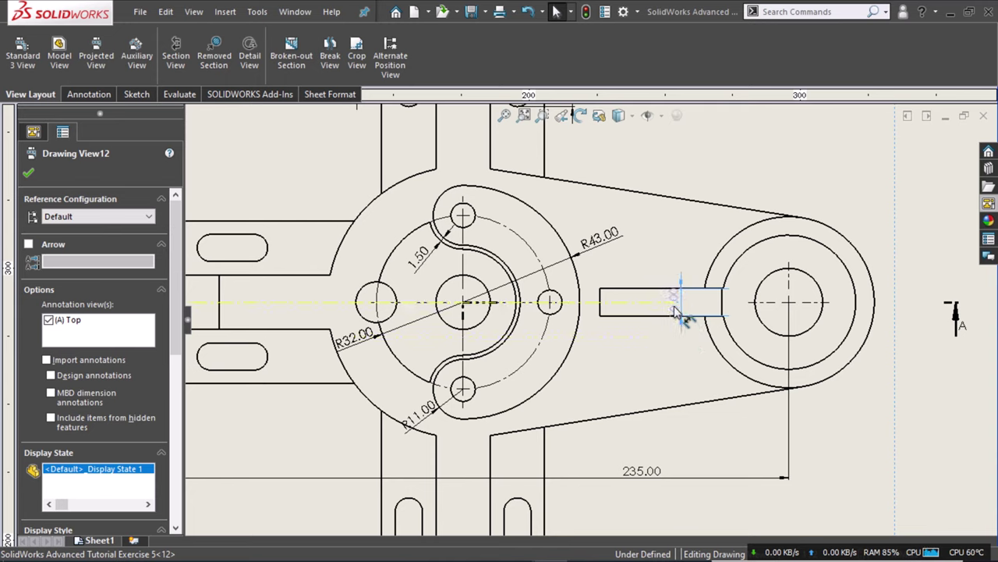
{"action": "left_click", "coordinate": [677, 310]}
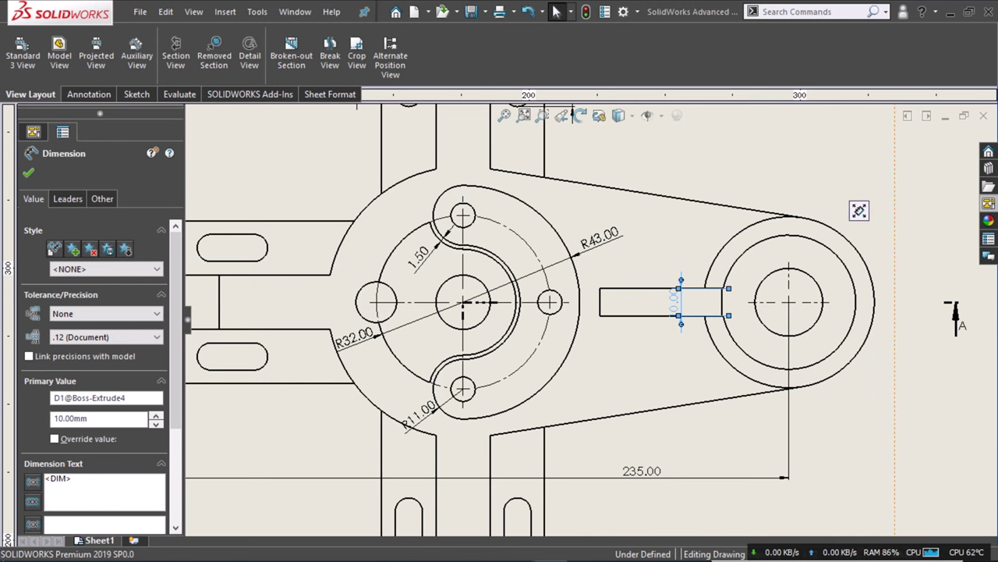
{"action": "left_click", "coordinate": [846, 224]}
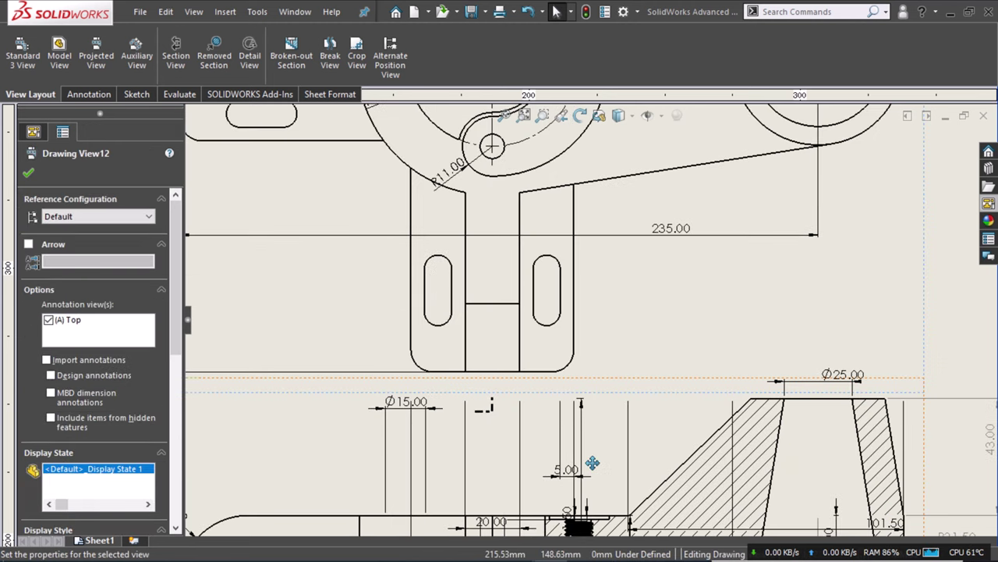
{"action": "middle_click_drag", "start_coordinate": [569, 312], "coordinate": [564, 266]}
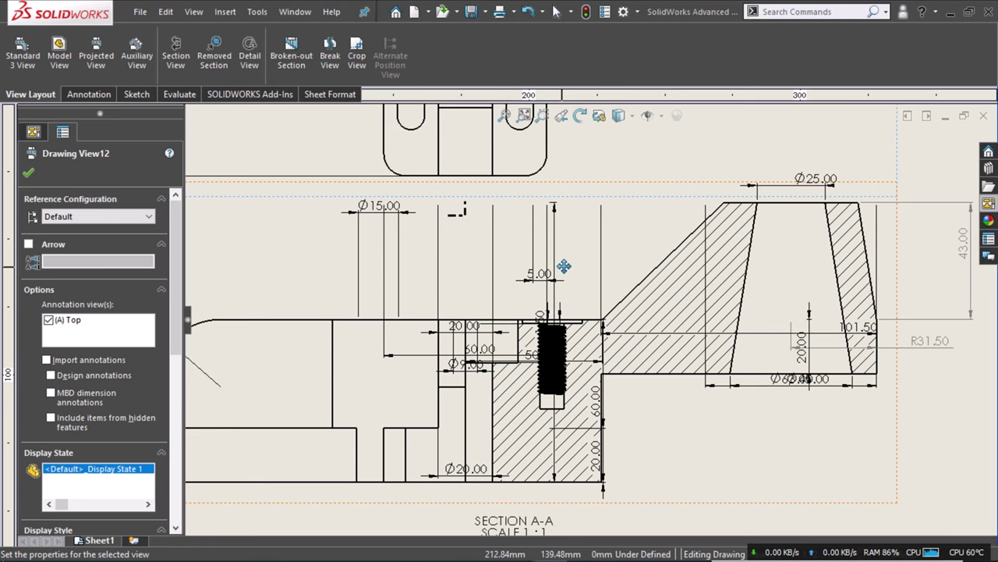
{"action": "middle_click_drag", "start_coordinate": [564, 266], "coordinate": [566, 262]}
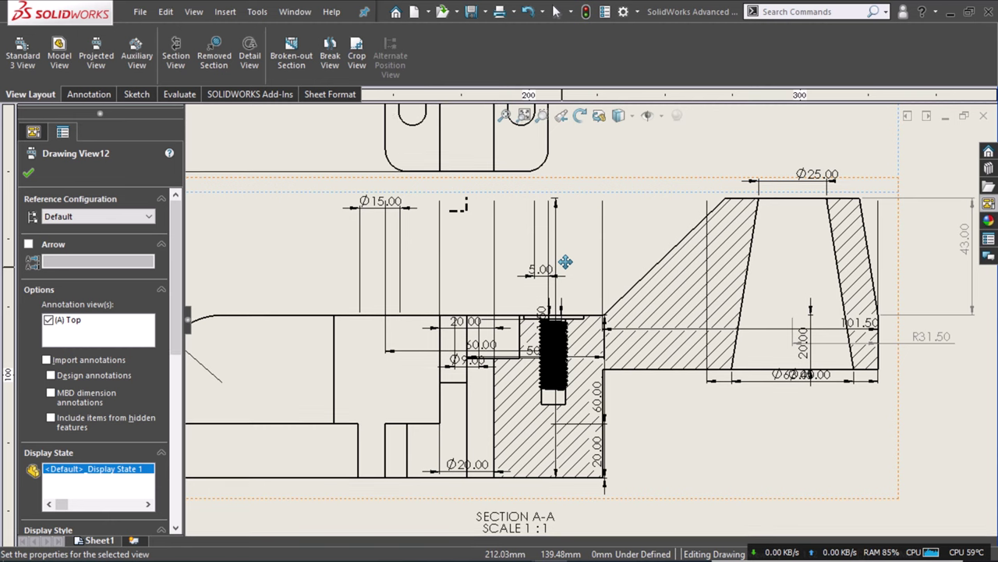
{"action": "middle_click_drag", "start_coordinate": [566, 262], "coordinate": [543, 369]}
{"action": "middle_click_drag", "start_coordinate": [524, 173], "coordinate": [573, 417]}
{"action": "scroll", "coordinate": [610, 442], "scroll_direction": "up", "scroll_amount": 1}
{"action": "scroll", "coordinate": [613, 445], "scroll_direction": "up", "scroll_amount": 1}
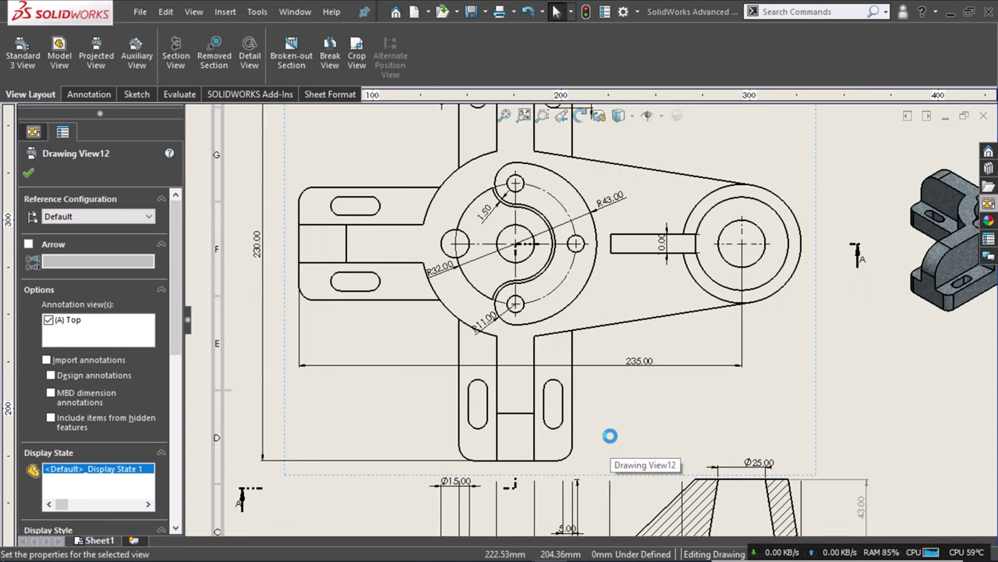
{"action": "scroll", "coordinate": [609, 438], "scroll_direction": "up", "scroll_amount": 1}
{"action": "scroll", "coordinate": [610, 432], "scroll_direction": "up", "scroll_amount": 1}
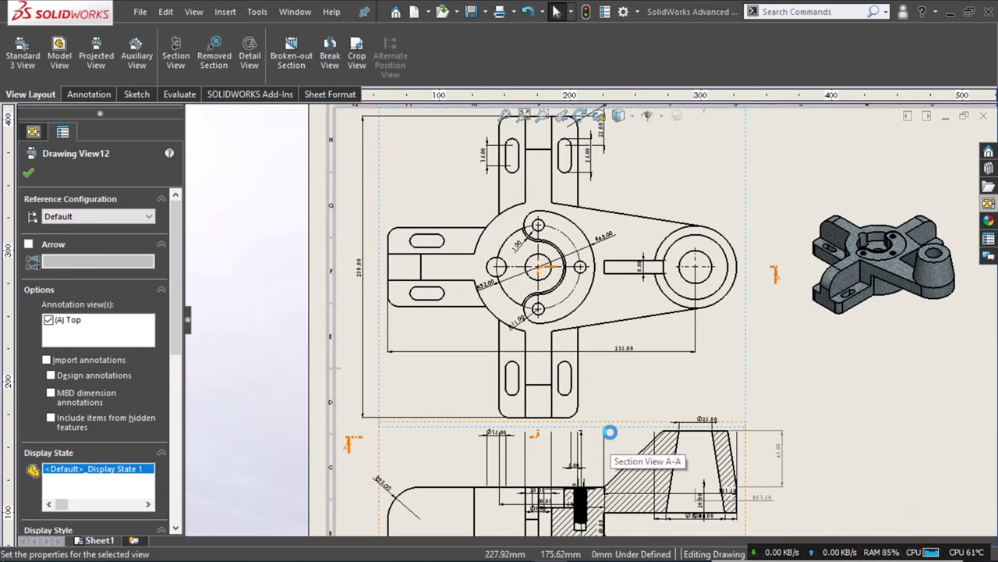
Set the 16.00, 26.00 and 22.00 slot dimensions to no decimal places.
{"action": "scroll", "coordinate": [607, 430], "scroll_direction": "up", "scroll_amount": 1}
{"action": "scroll", "coordinate": [625, 323], "scroll_direction": "up", "scroll_amount": 1}
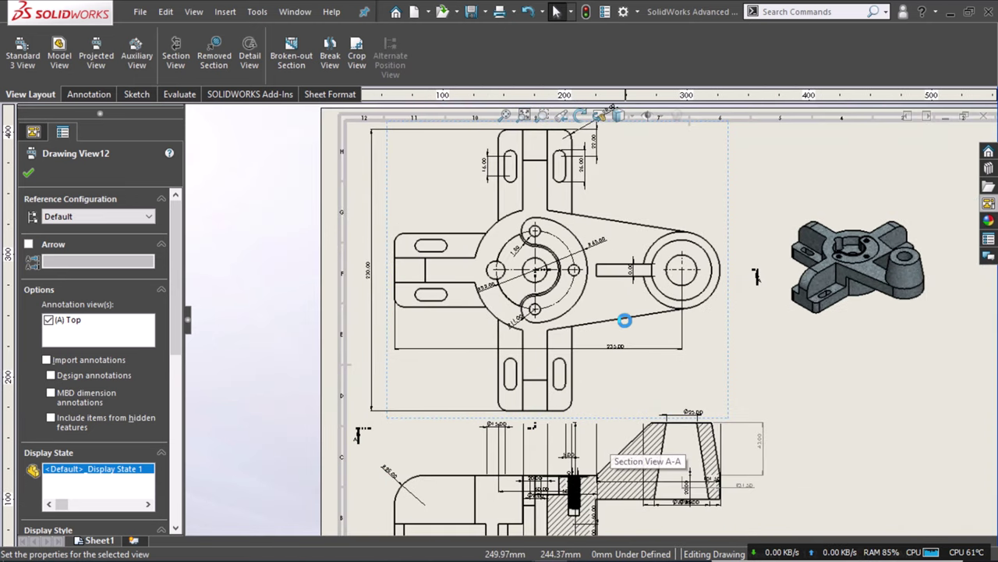
{"action": "left_click", "coordinate": [643, 192]}
{"action": "left_click", "coordinate": [398, 160]}
{"action": "left_click", "coordinate": [678, 119]}
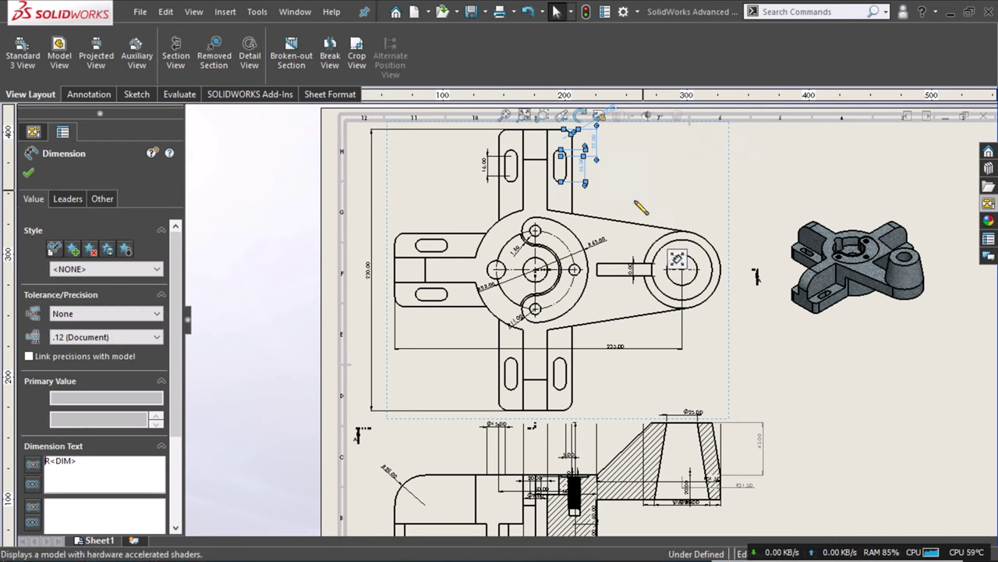
{"action": "key", "text": "Escape"}
{"action": "left_click", "coordinate": [624, 172]}
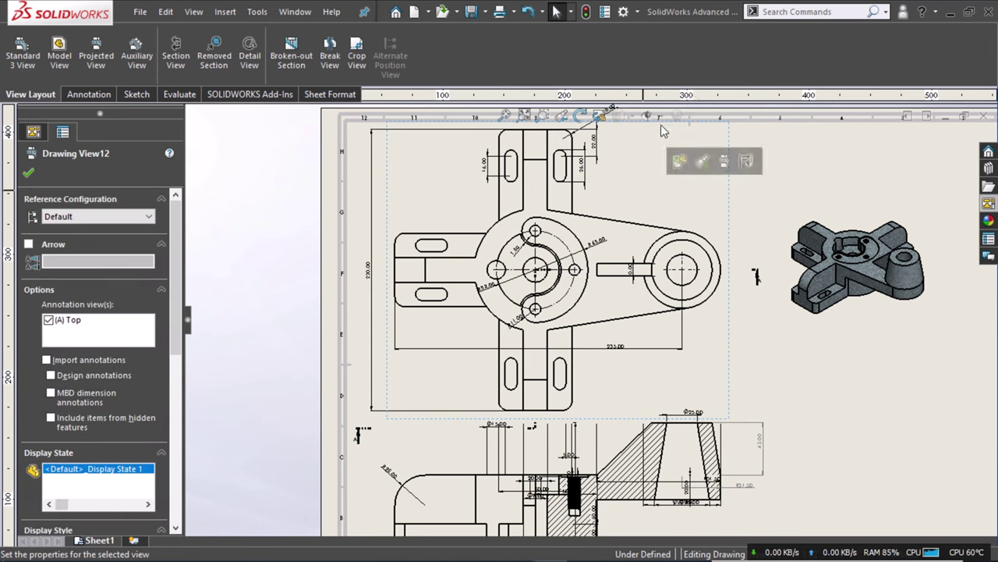
{"action": "mouse_move", "coordinate": [448, 185]}
{"action": "left_mouse_down"}
{"action": "mouse_move", "coordinate": [657, 108]}
{"action": "mouse_move", "coordinate": [652, 99]}
{"action": "left_mouse_up"}
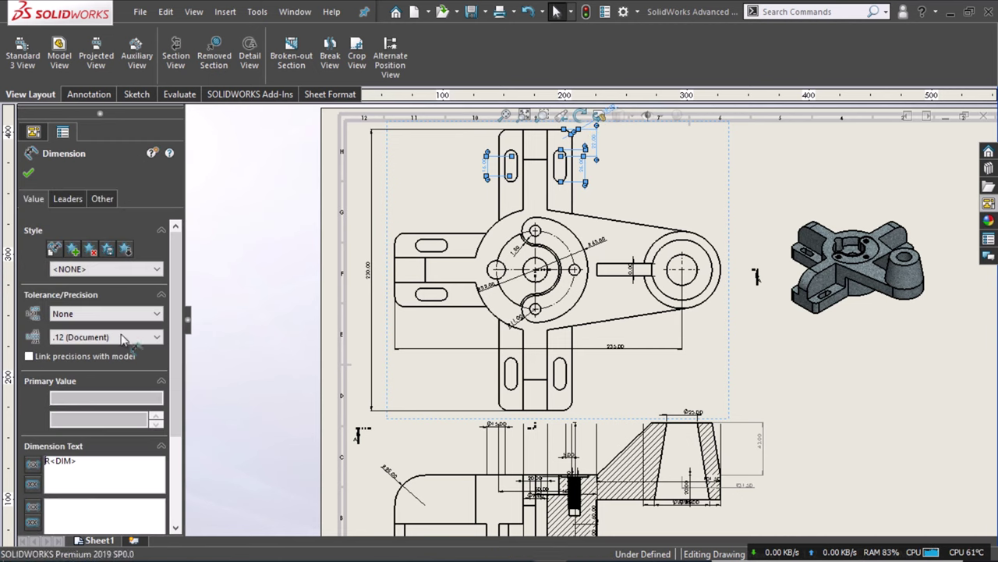
{"action": "left_click", "coordinate": [117, 341]}
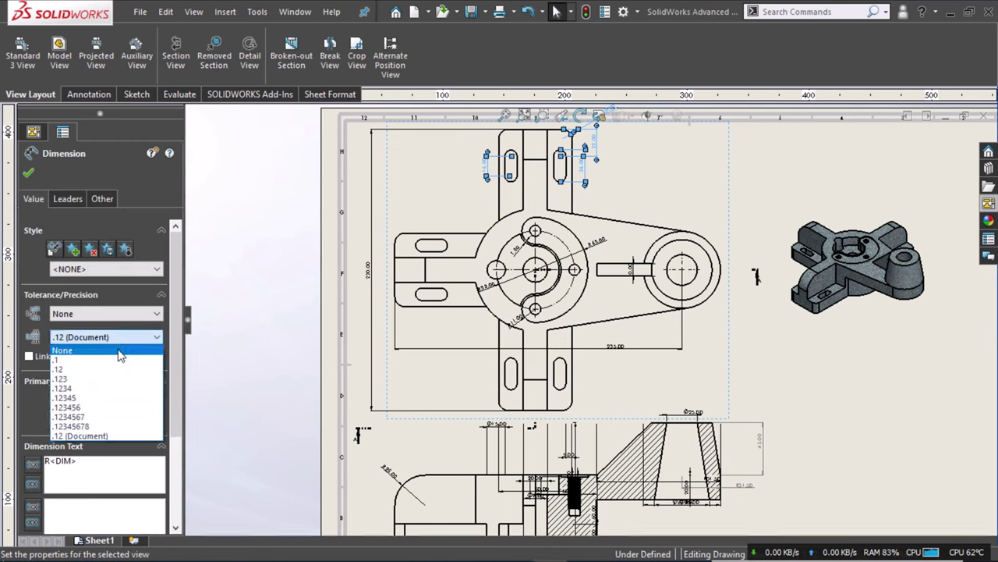
{"action": "left_click", "coordinate": [135, 344]}
{"action": "key", "text": "Escape"}
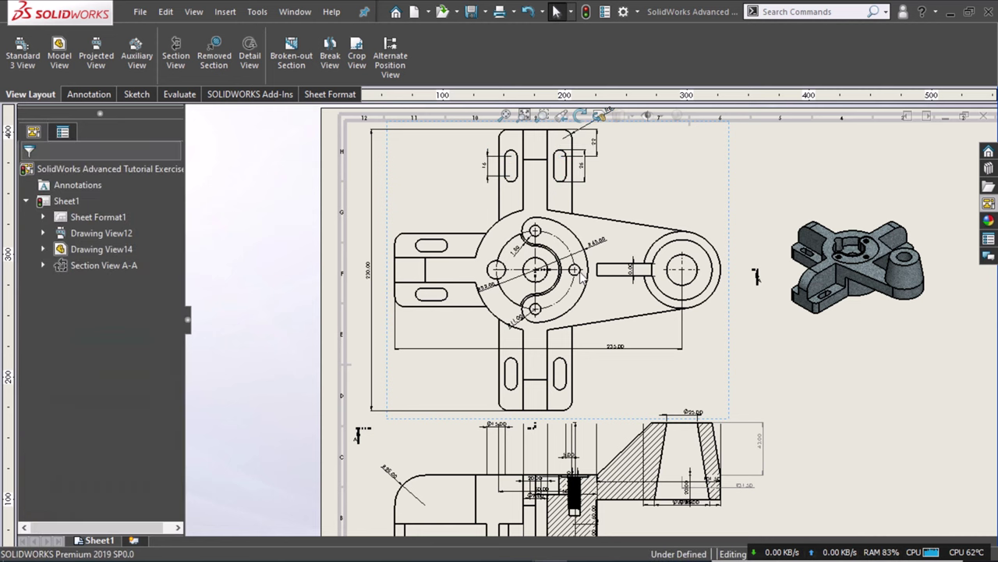
Remove decimals from the 230.00, 235.00, R11.00 and R32.00 dimensions.
{"action": "scroll", "coordinate": [593, 279], "scroll_direction": "down", "scroll_amount": 1}
{"action": "scroll", "coordinate": [633, 264], "scroll_direction": "down", "scroll_amount": 1}
{"action": "scroll", "coordinate": [629, 273], "scroll_direction": "down", "scroll_amount": 1}
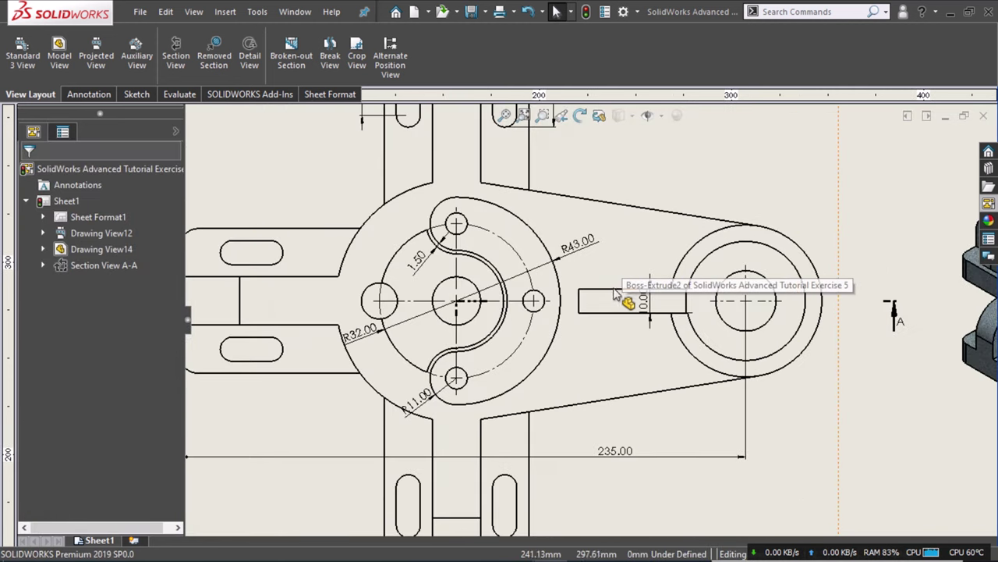
{"action": "scroll", "coordinate": [616, 294], "scroll_direction": "down", "scroll_amount": 1}
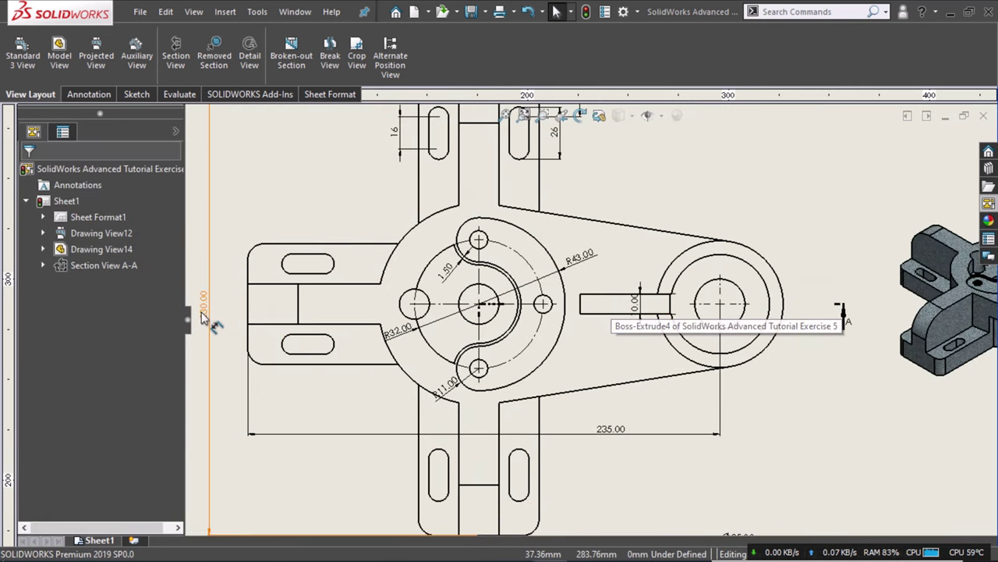
{"action": "left_click", "coordinate": [260, 334], "text": "ctrl"}
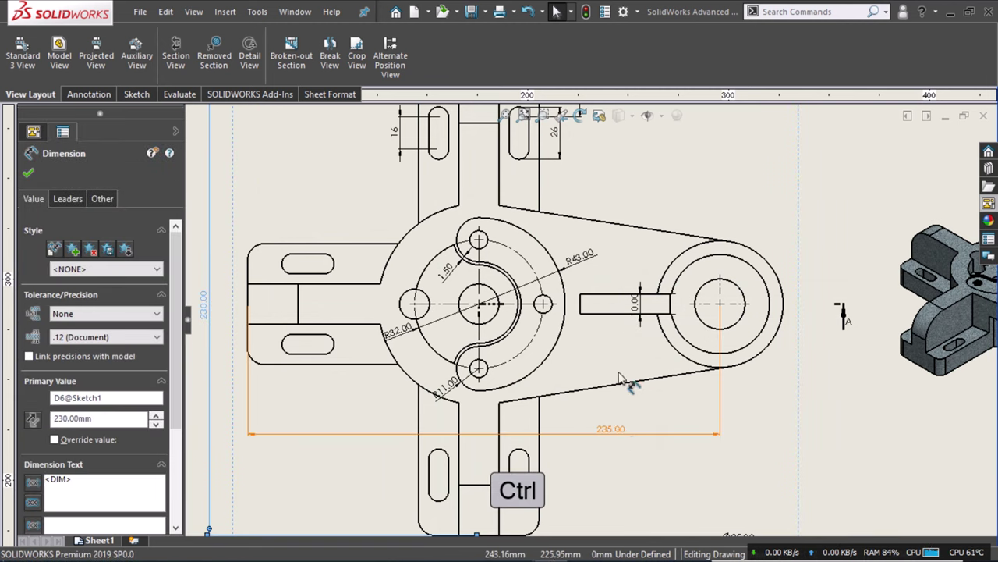
{"action": "left_click", "coordinate": [615, 434], "text": "ctrl"}
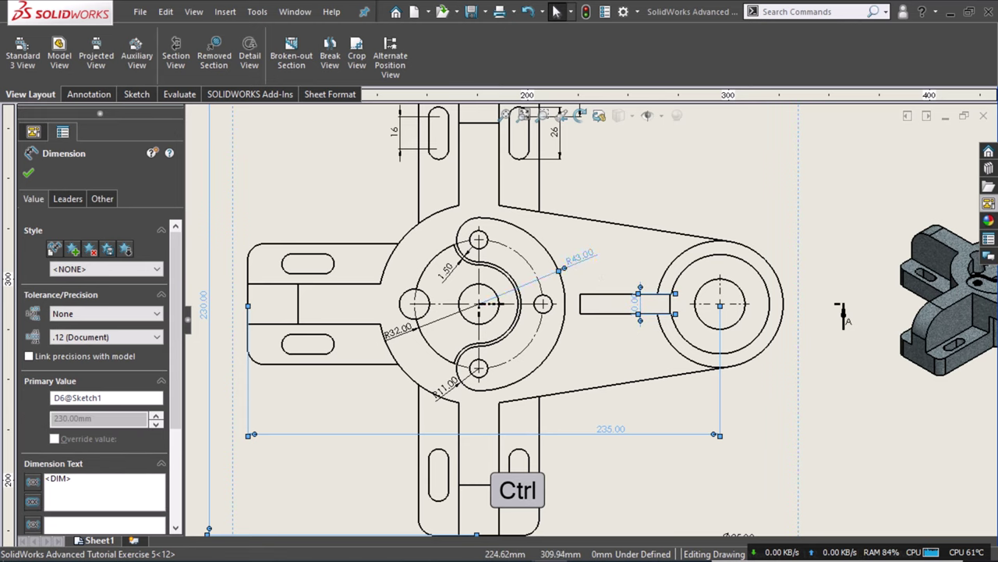
{"action": "left_click", "coordinate": [459, 399], "text": "ctrl"}
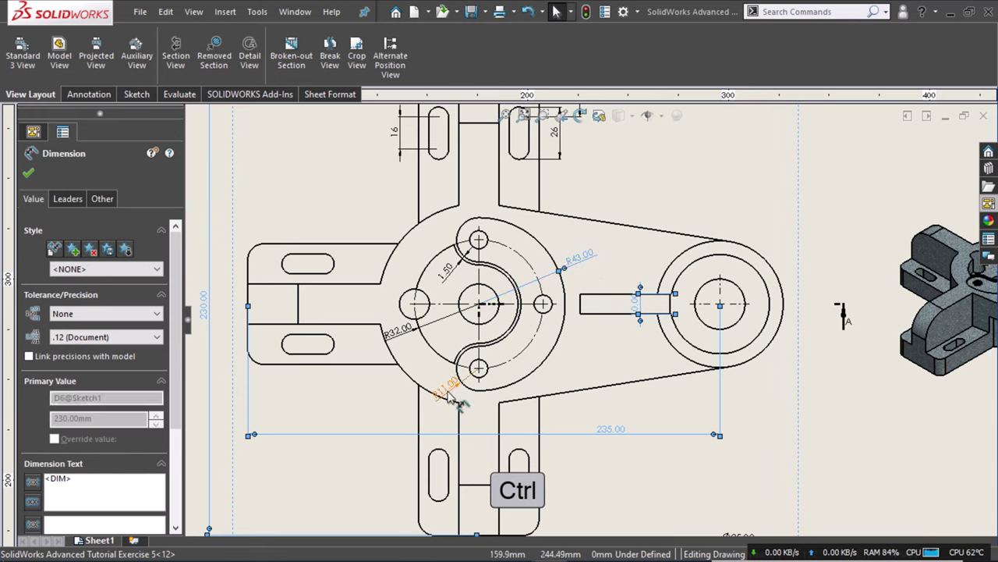
{"action": "left_click", "coordinate": [408, 332], "text": "ctrl"}
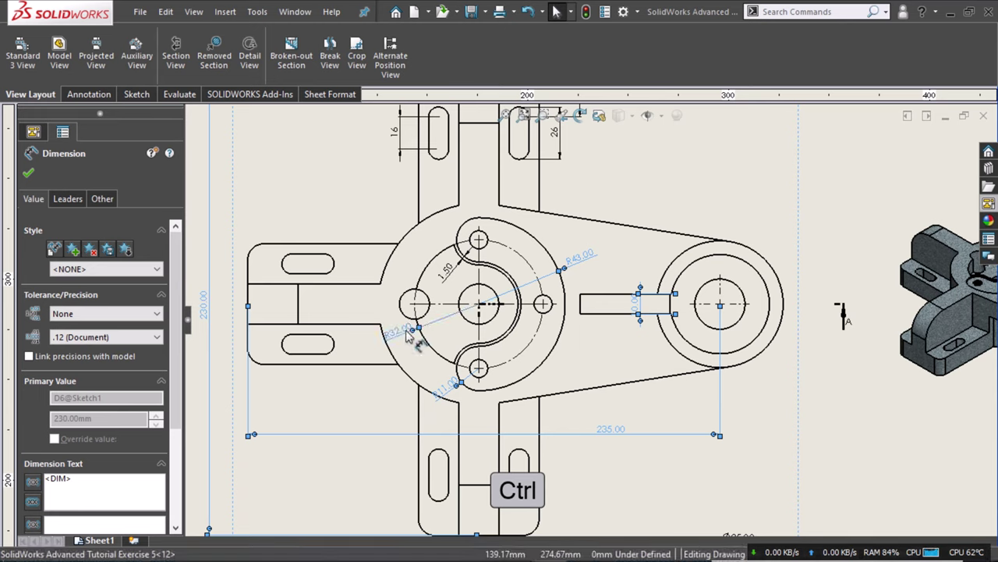
{"action": "left_click", "coordinate": [132, 336]}
{"action": "left_click", "coordinate": [131, 352]}
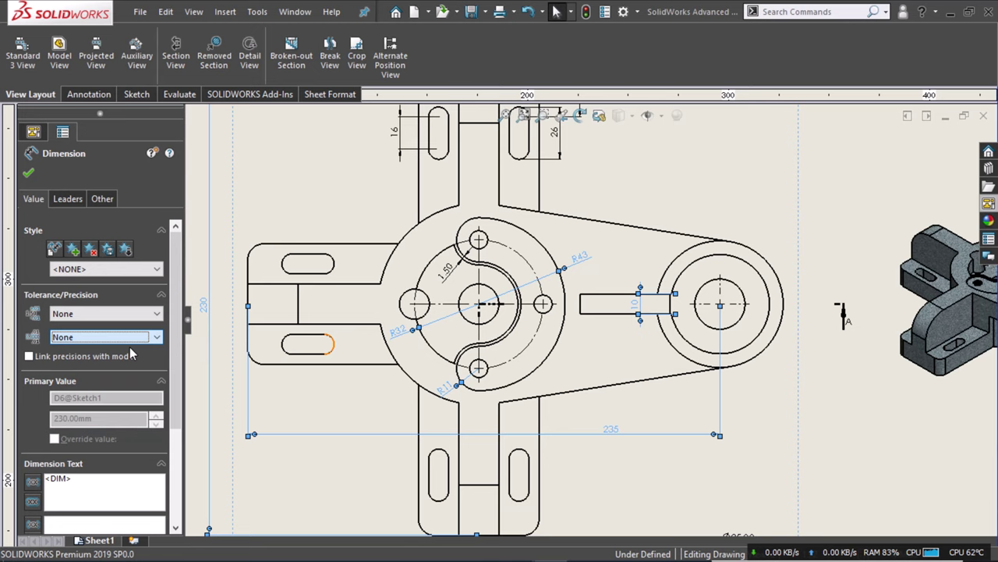
Round the 1.50 dimension to one decimal place so it reads 1.5.
{"action": "left_click", "coordinate": [463, 256]}
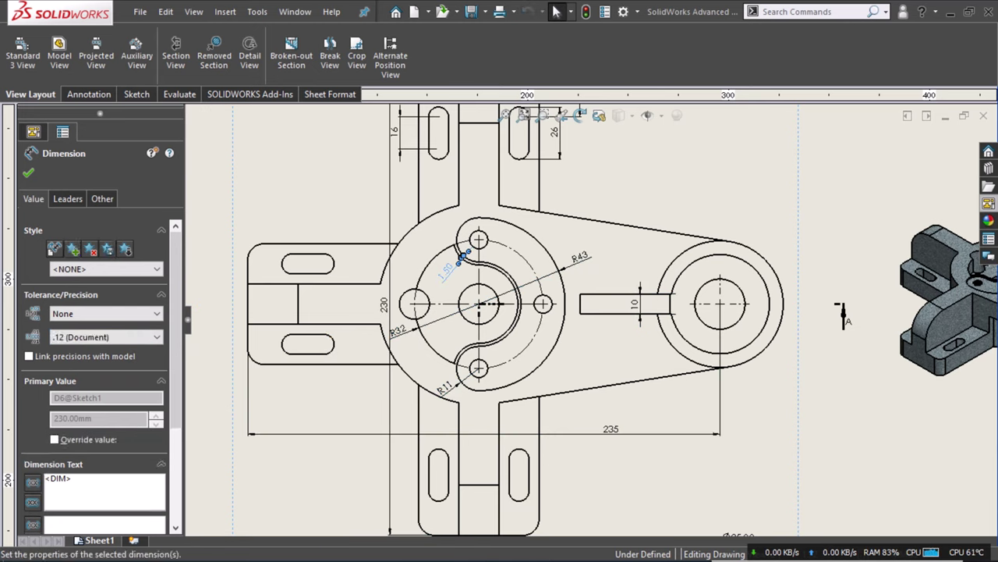
{"action": "left_click", "coordinate": [117, 337]}
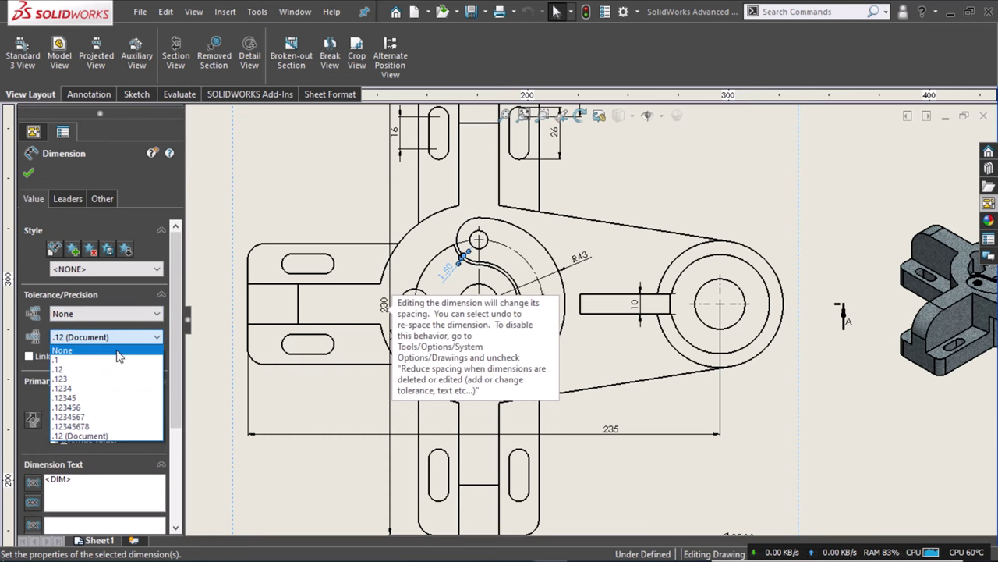
{"action": "left_click", "coordinate": [117, 359]}
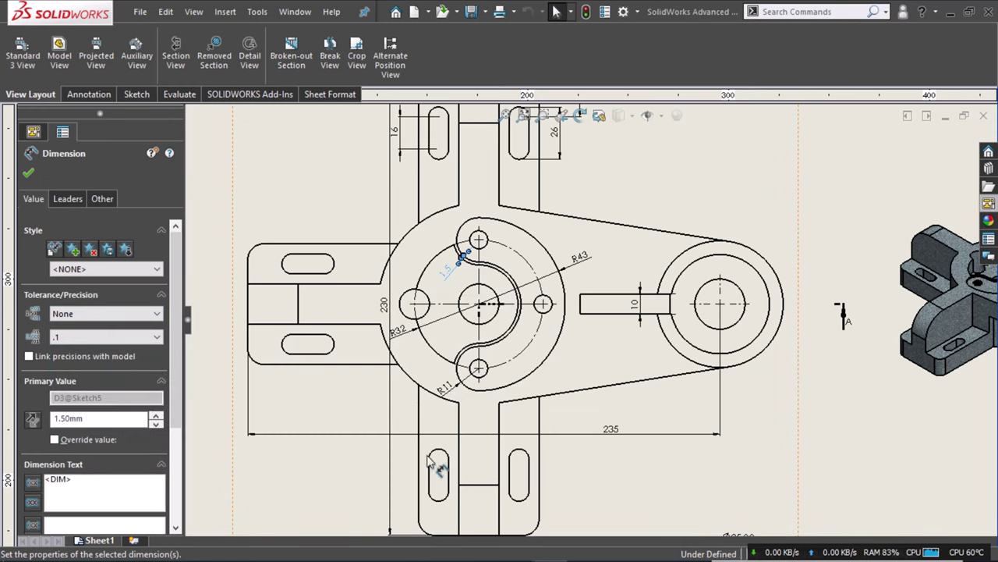
{"action": "left_click", "coordinate": [413, 251]}
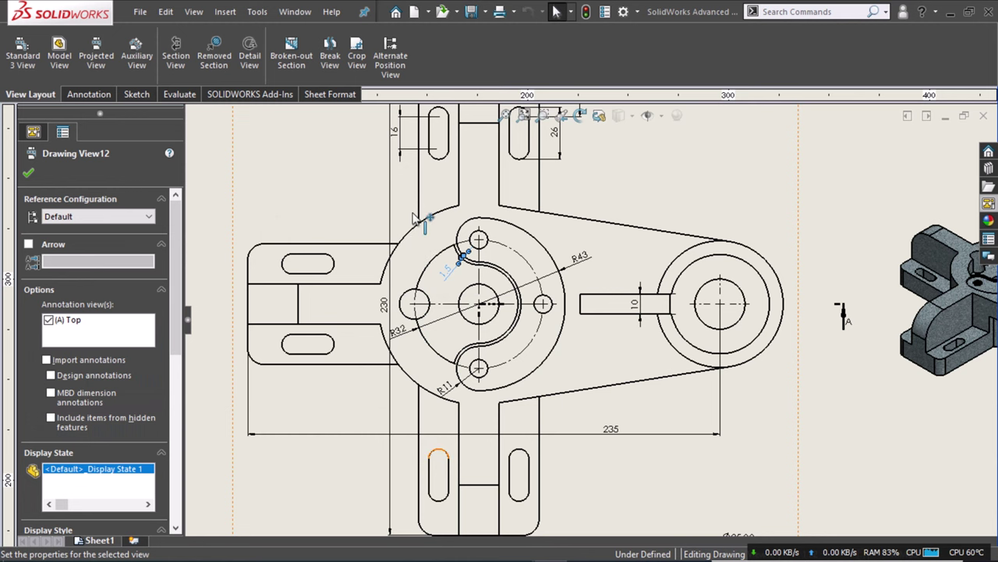
{"action": "scroll", "coordinate": [434, 458], "scroll_direction": "down", "scroll_amount": 5}
{"action": "scroll", "coordinate": [553, 389], "scroll_direction": "down", "scroll_amount": 1}
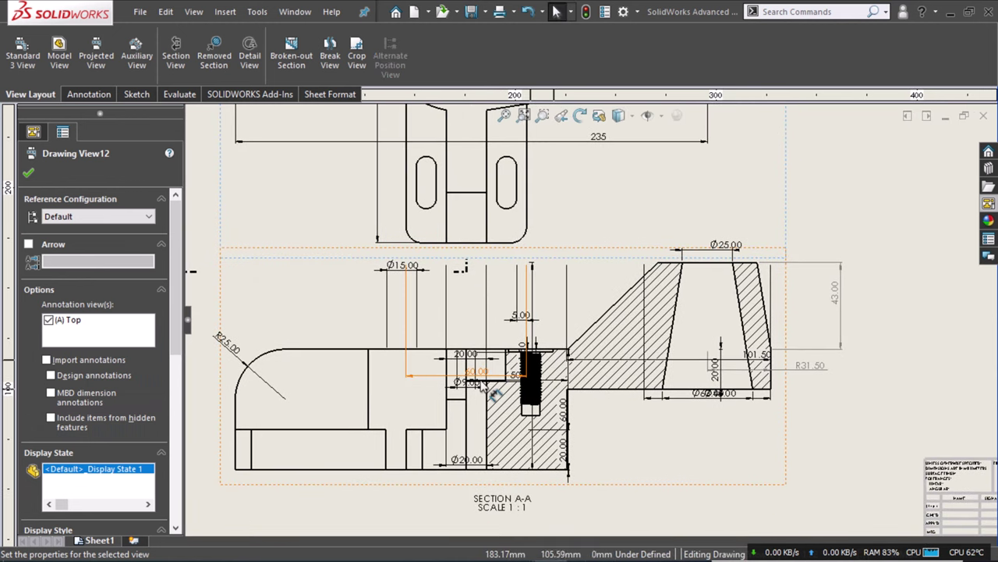
Drag the Ø63.00 dimension below section A-A so it clears the Ø45.00 dimension.
{"action": "left_click", "coordinate": [624, 441]}
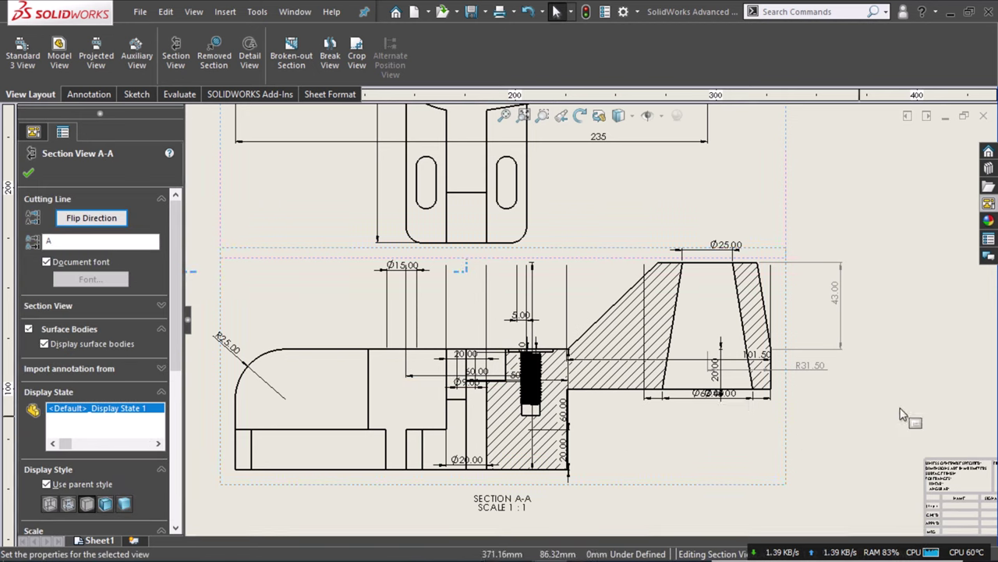
{"action": "left_click_drag", "start_coordinate": [707, 400], "coordinate": [701, 450]}
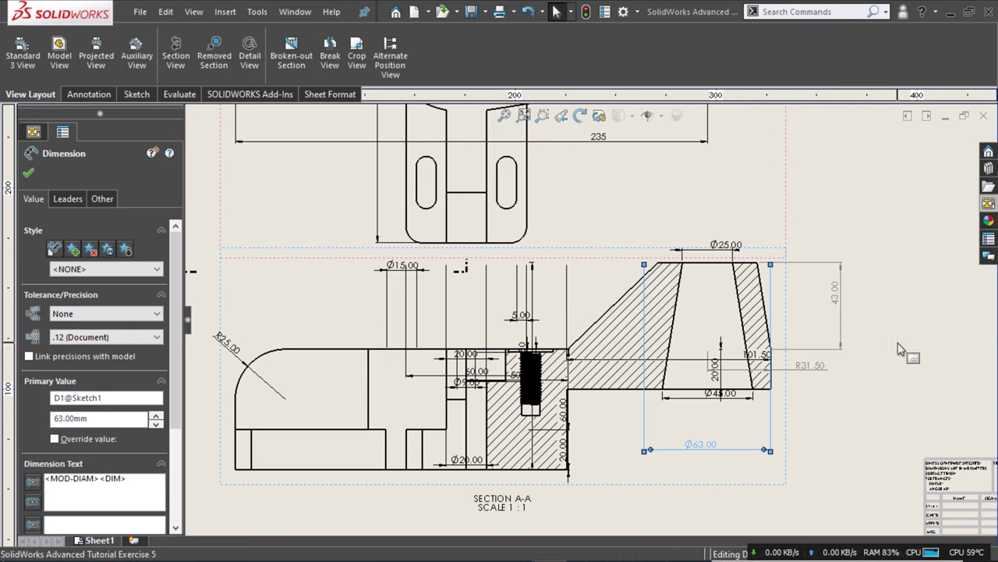
{"action": "left_click", "coordinate": [918, 353]}
Box-select section A-A's dimensions and browse their properties, leaving the two-decimal precision unchanged.
{"action": "mouse_move", "coordinate": [878, 243]}
{"action": "left_mouse_down"}
{"action": "mouse_move", "coordinate": [286, 492]}
{"action": "mouse_move", "coordinate": [841, 468]}
{"action": "left_mouse_up"}
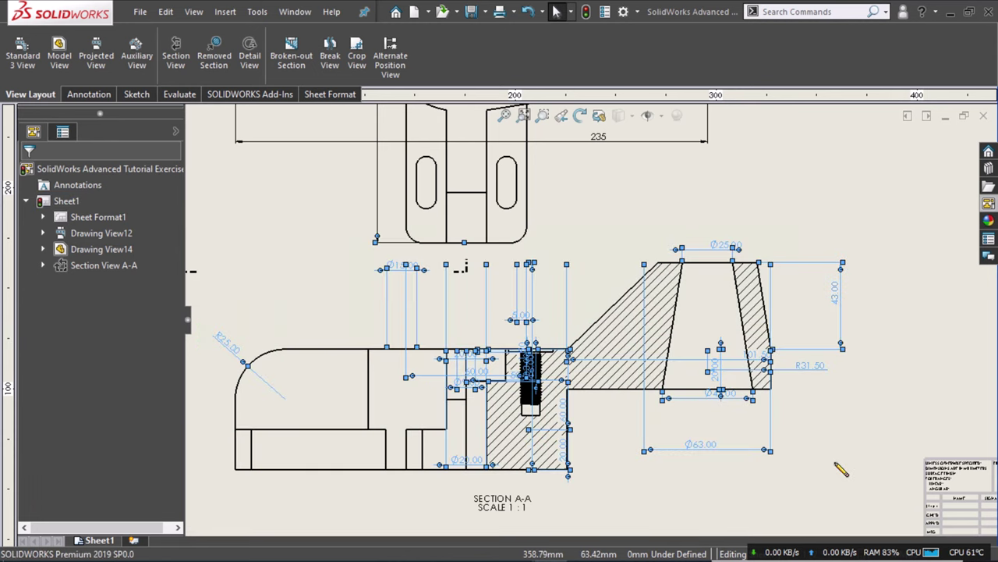
{"action": "left_click", "coordinate": [809, 366]}
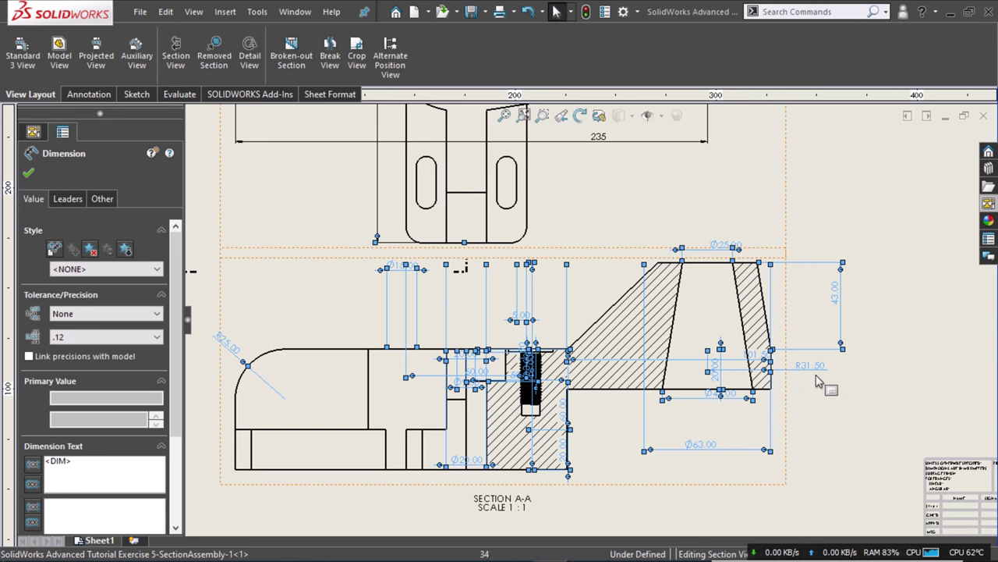
{"action": "scroll", "coordinate": [811, 381], "scroll_direction": "down", "scroll_amount": 2}
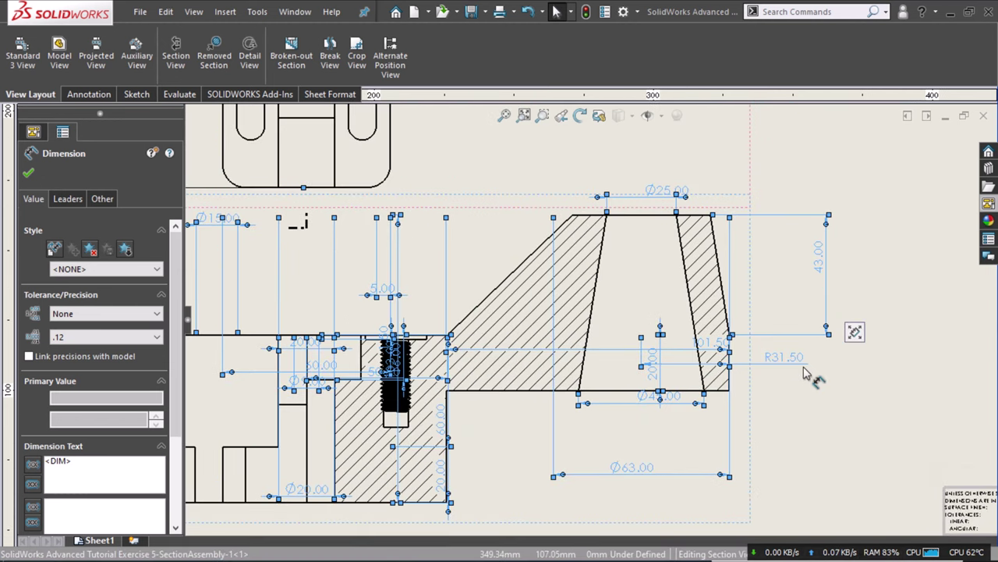
{"action": "scroll", "coordinate": [807, 375], "scroll_direction": "down", "scroll_amount": 1}
{"action": "scroll", "coordinate": [807, 374], "scroll_direction": "down", "scroll_amount": 1}
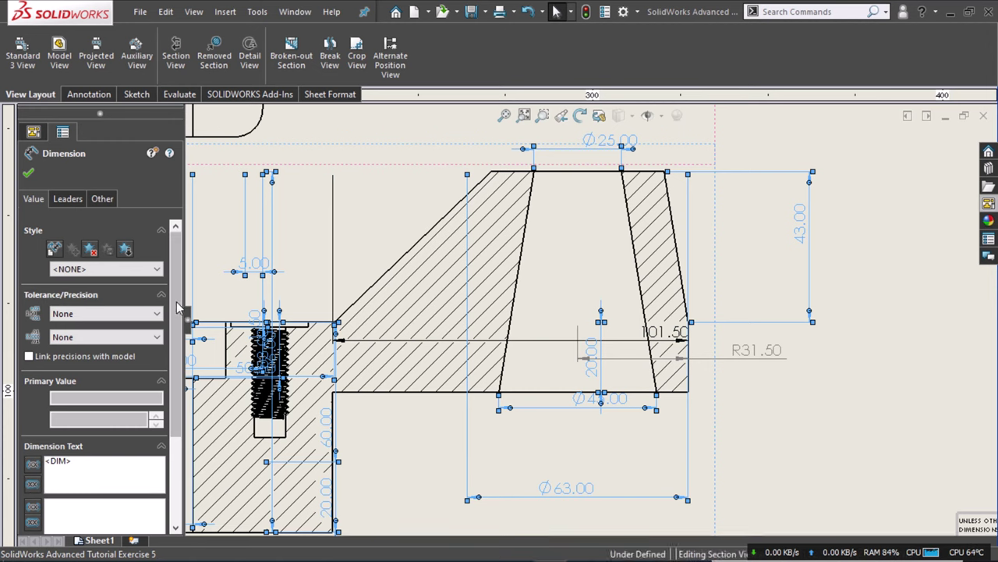
{"action": "scroll", "coordinate": [161, 301], "scroll_direction": "down", "scroll_amount": 2}
{"action": "scroll", "coordinate": [161, 301], "scroll_direction": "down", "scroll_amount": 2}
{"action": "scroll", "coordinate": [172, 304], "scroll_direction": "up", "scroll_amount": 4}
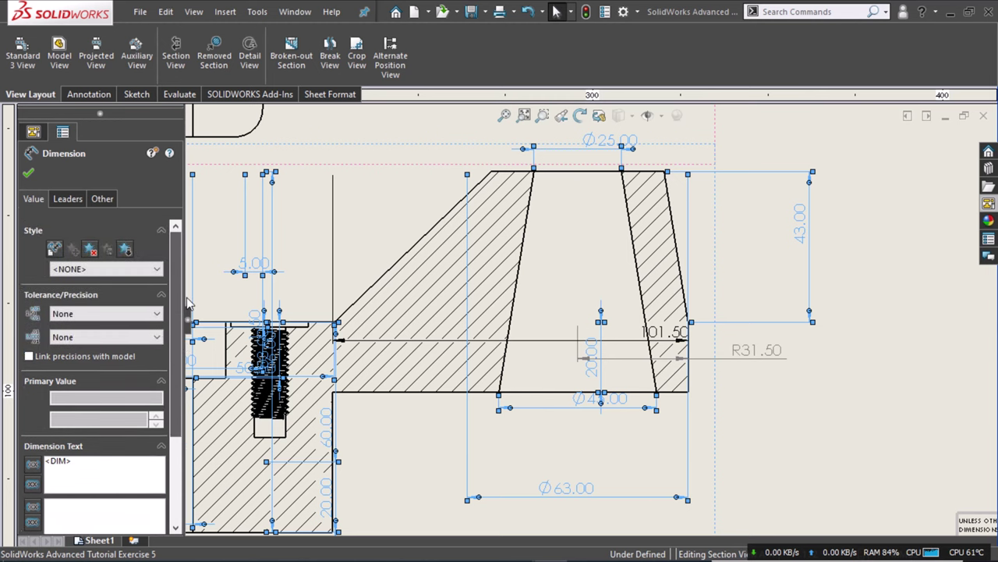
{"action": "scroll", "coordinate": [698, 394], "scroll_direction": "down", "scroll_amount": 1}
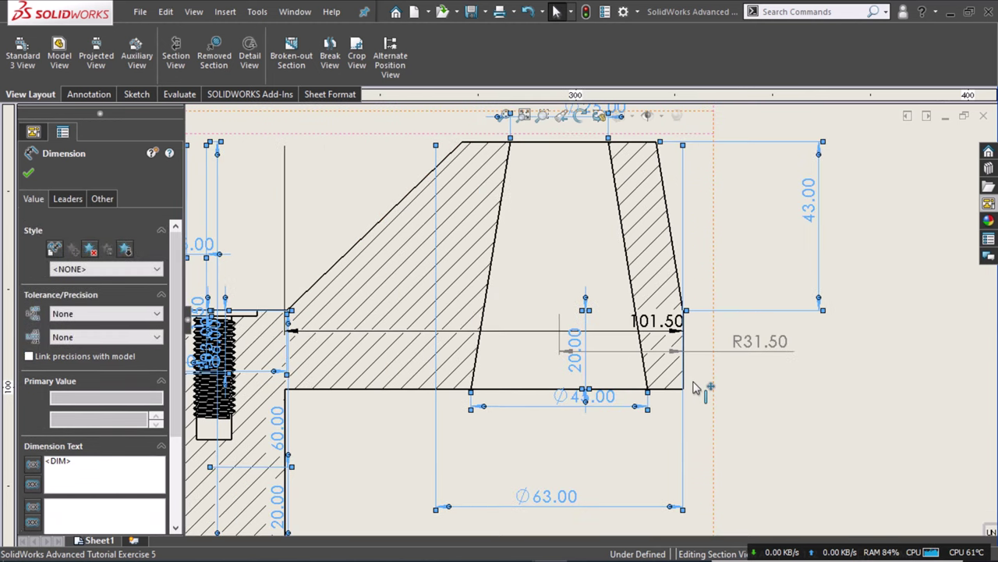
{"action": "scroll", "coordinate": [697, 386], "scroll_direction": "up", "scroll_amount": 1}
{"action": "scroll", "coordinate": [695, 382], "scroll_direction": "up", "scroll_amount": 1}
{"action": "scroll", "coordinate": [694, 380], "scroll_direction": "up", "scroll_amount": 1}
{"action": "scroll", "coordinate": [691, 380], "scroll_direction": "up", "scroll_amount": 1}
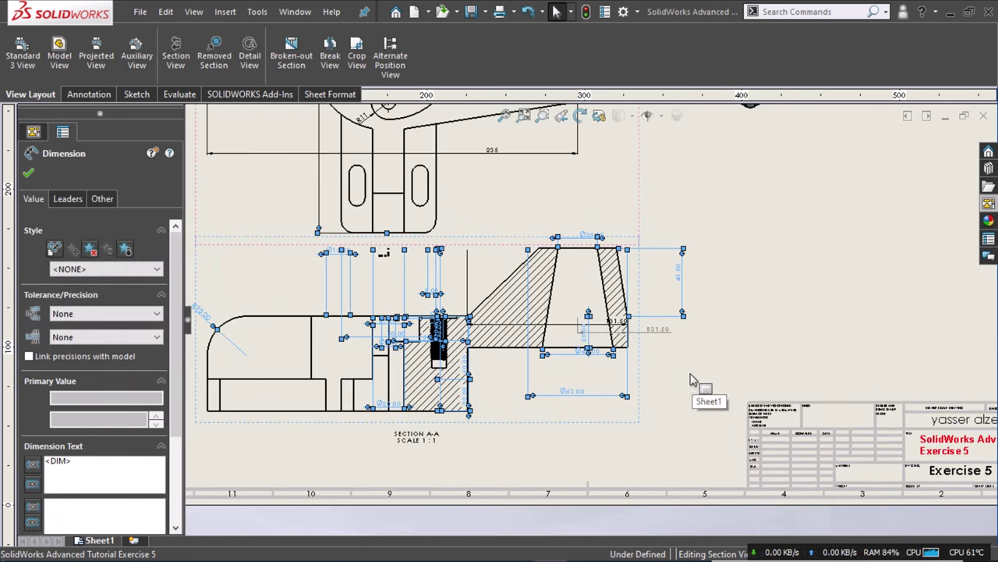
{"action": "scroll", "coordinate": [677, 380], "scroll_direction": "up", "scroll_amount": 1}
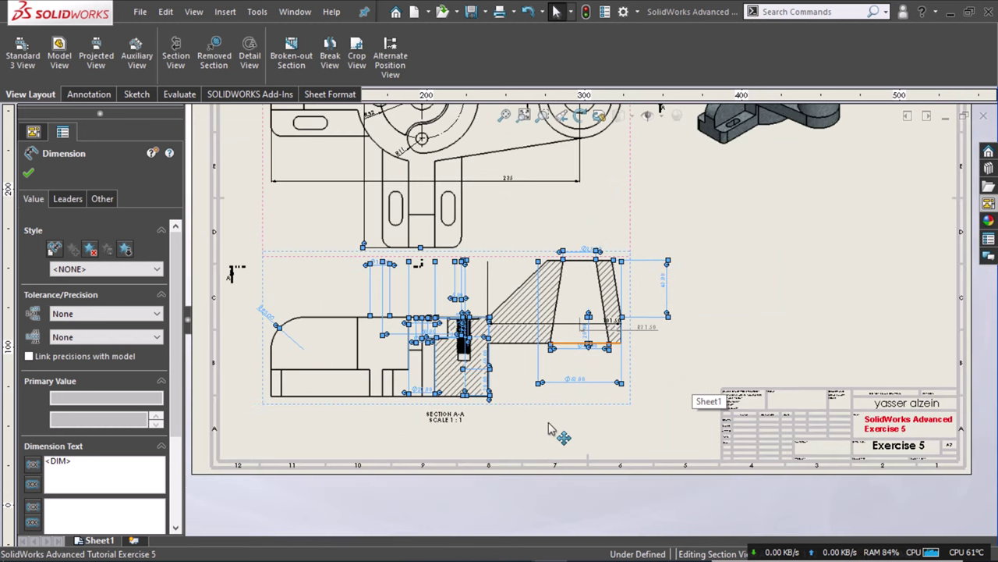
{"action": "left_click", "coordinate": [495, 441]}
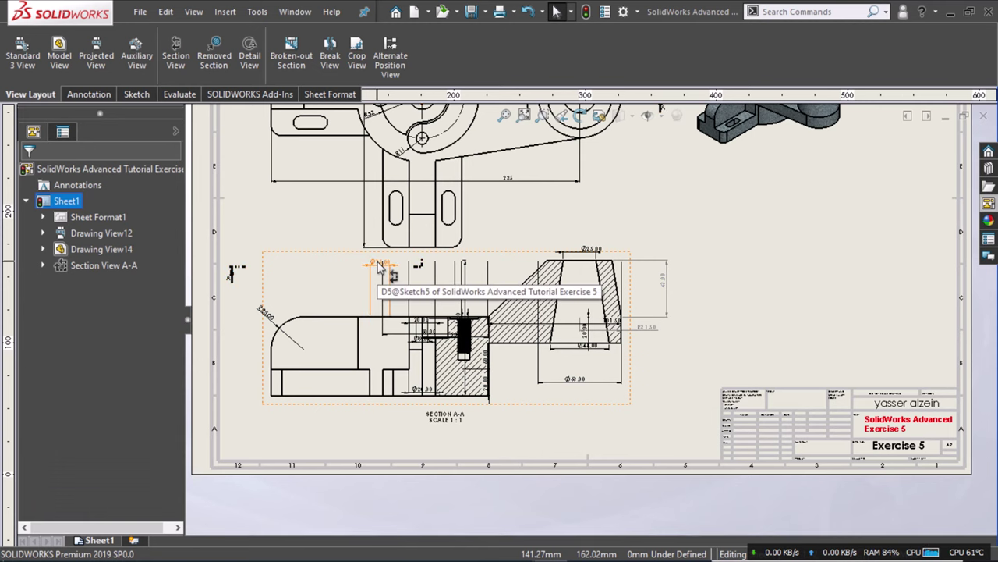
Set the R25.00 radius dimension's precision to None so it reads R25.
{"action": "left_click", "coordinate": [269, 320]}
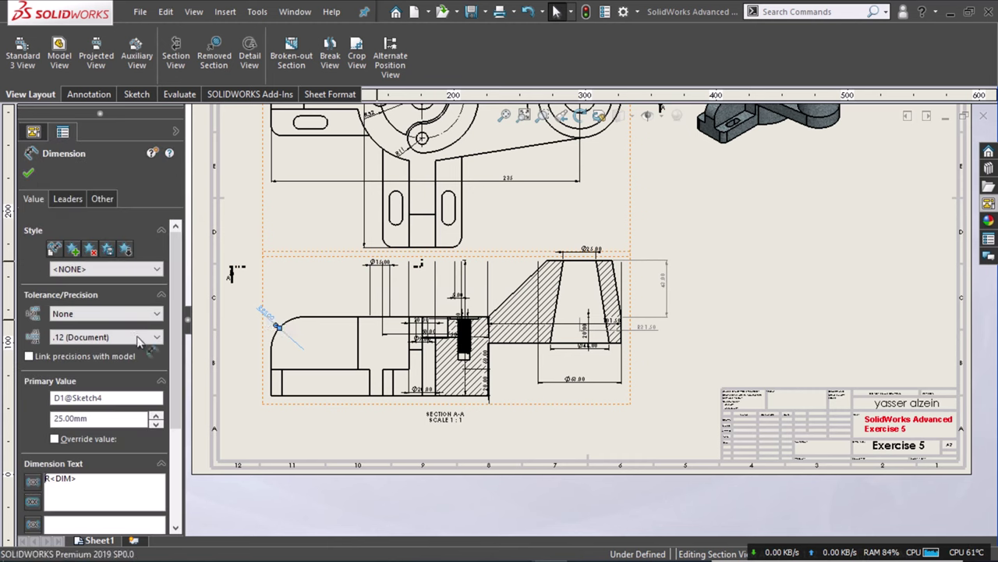
{"action": "left_click", "coordinate": [139, 339]}
{"action": "left_click", "coordinate": [78, 353]}
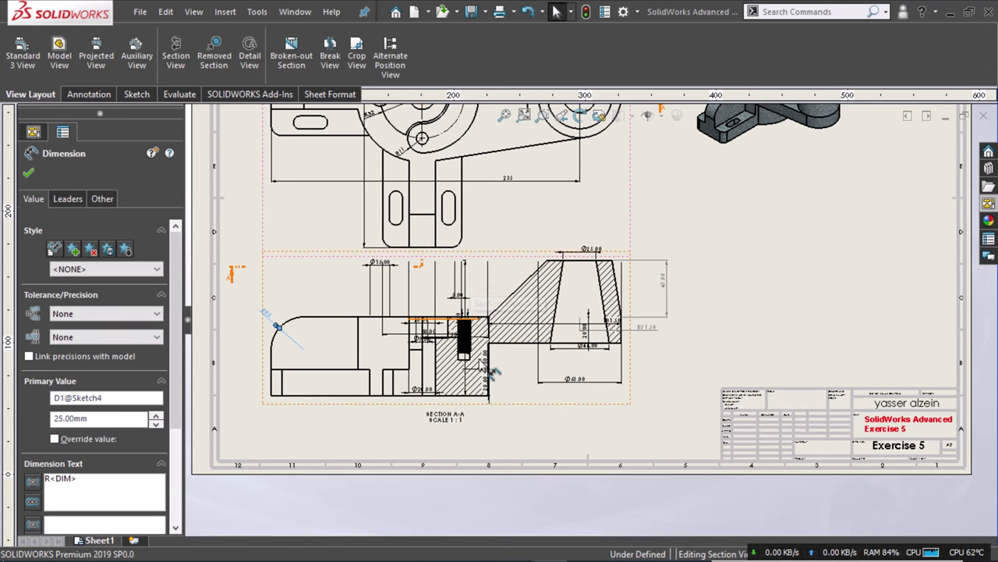
Drag the 5.00 slot dimension up into the top view.
{"action": "key", "text": "z"}
{"action": "scroll", "coordinate": [499, 290], "scroll_direction": "down", "scroll_amount": 2}
{"action": "scroll", "coordinate": [501, 308], "scroll_direction": "down", "scroll_amount": 2}
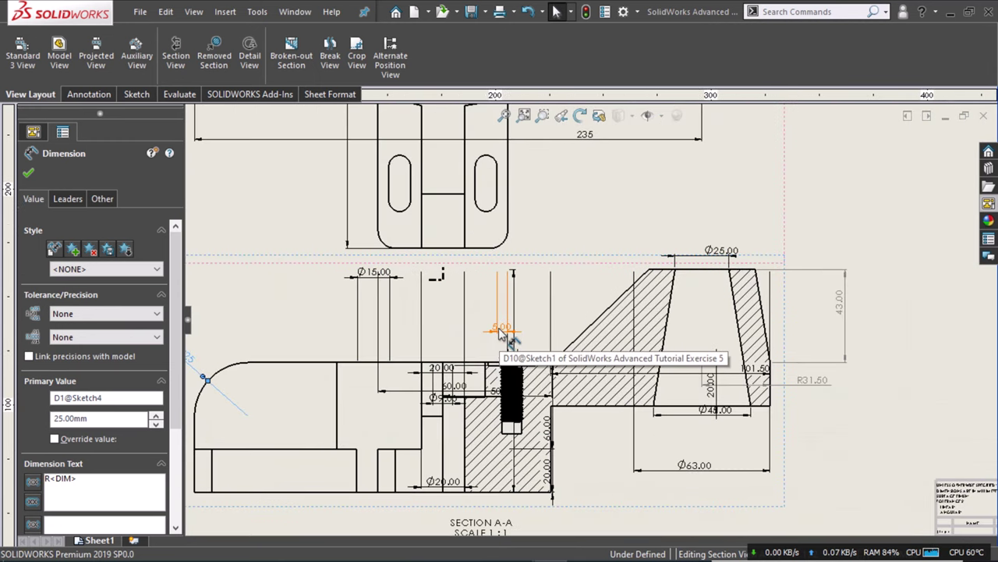
{"action": "left_click_drag", "start_coordinate": [501, 331], "coordinate": [503, 191], "text": "shift"}
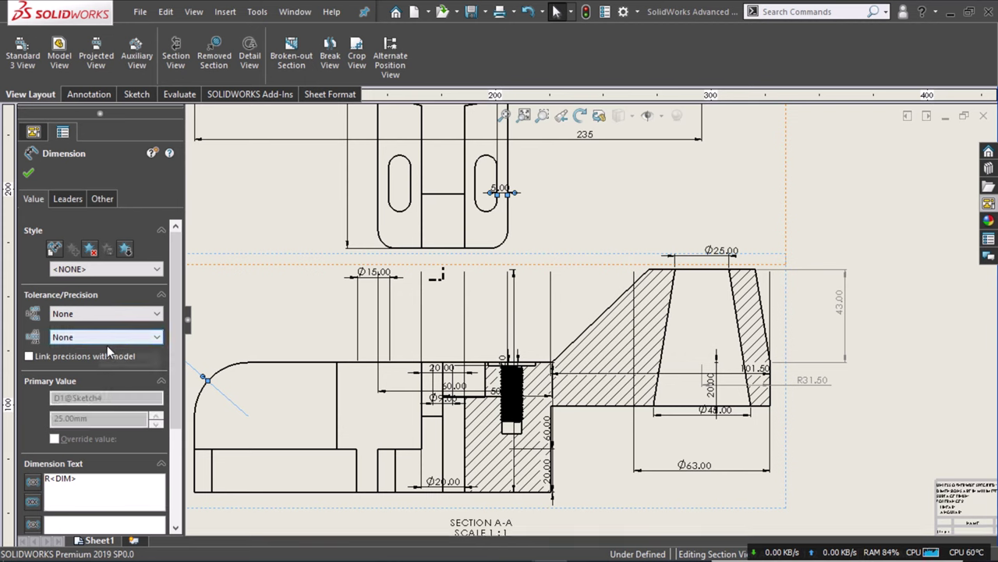
{"action": "scroll", "coordinate": [156, 323], "scroll_direction": "down", "scroll_amount": 3}
{"action": "scroll", "coordinate": [156, 323], "scroll_direction": "up", "scroll_amount": 3}
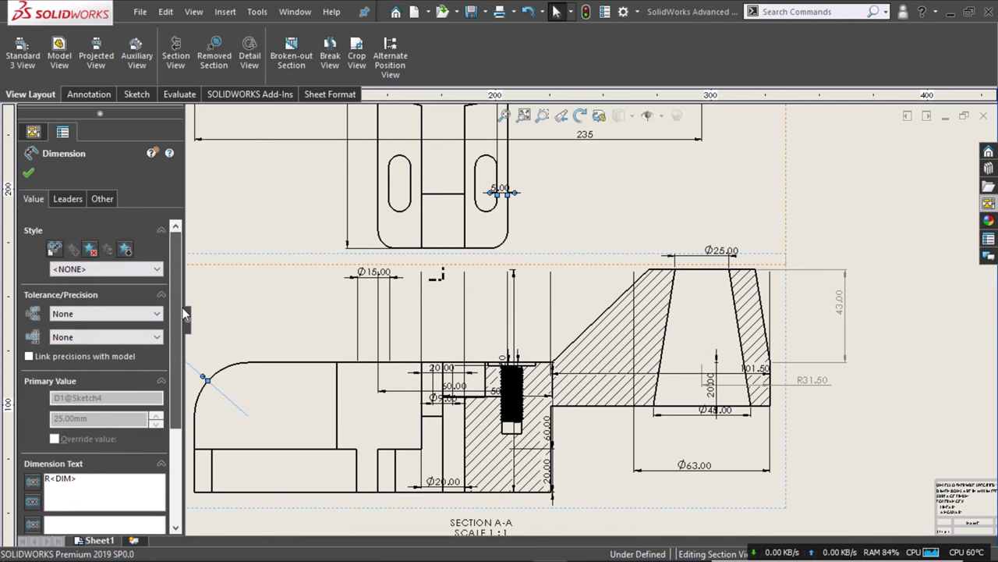
{"action": "left_click", "coordinate": [273, 206]}
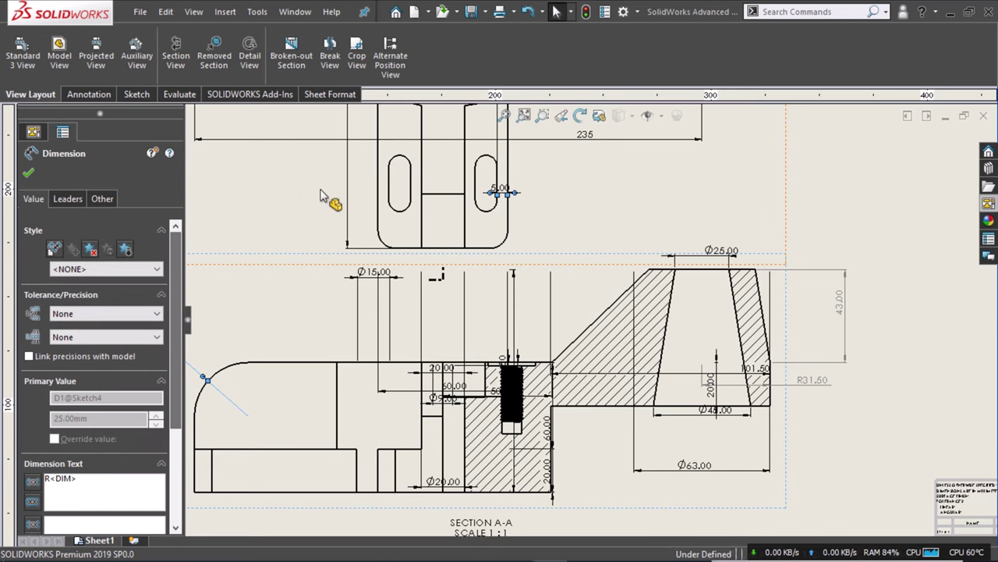
Round the 5.00 dimension in the top view to 5 with precision None.
{"action": "left_click", "coordinate": [513, 199]}
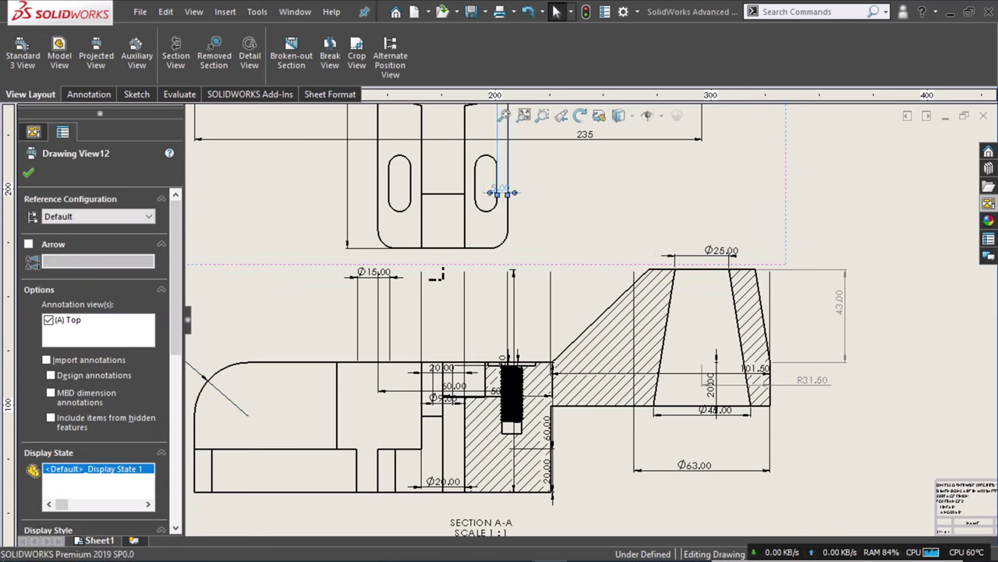
{"action": "left_click", "coordinate": [503, 192]}
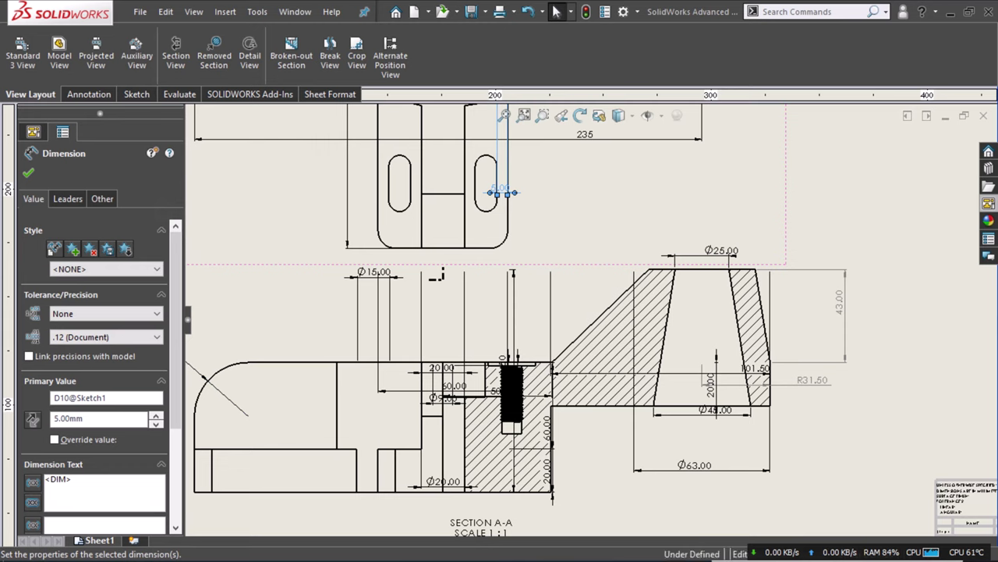
{"action": "left_click", "coordinate": [112, 339]}
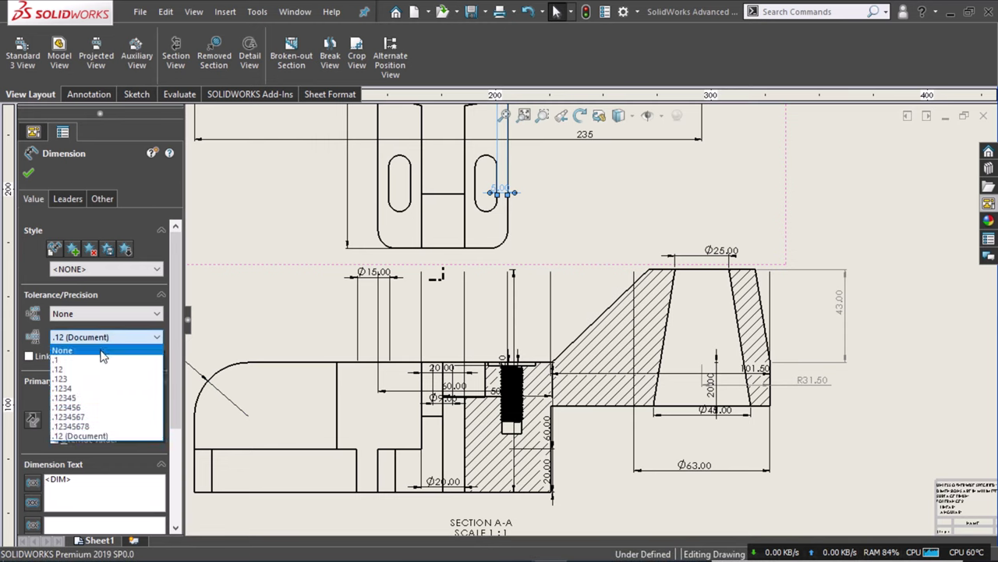
{"action": "left_click", "coordinate": [102, 351]}
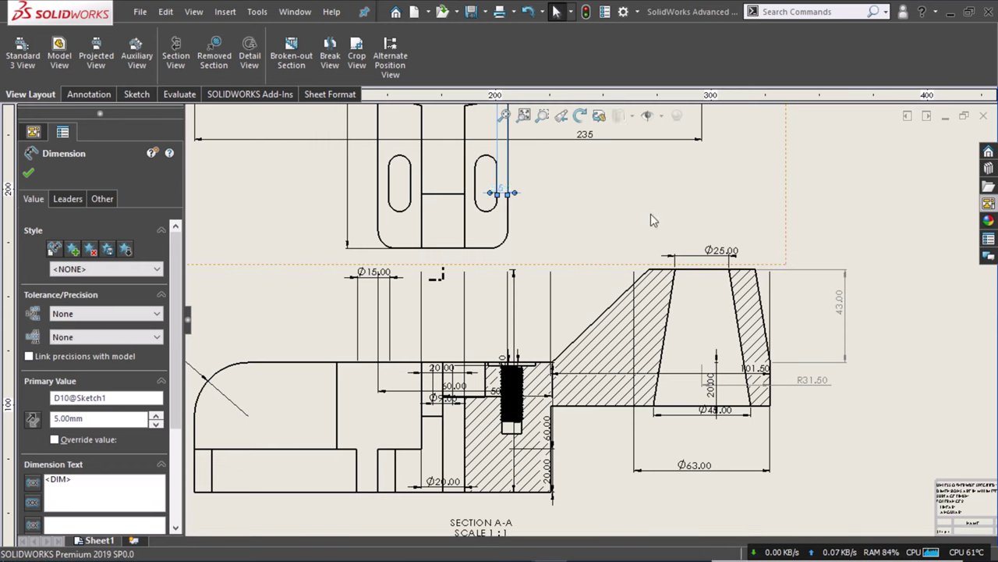
{"action": "left_click", "coordinate": [874, 226]}
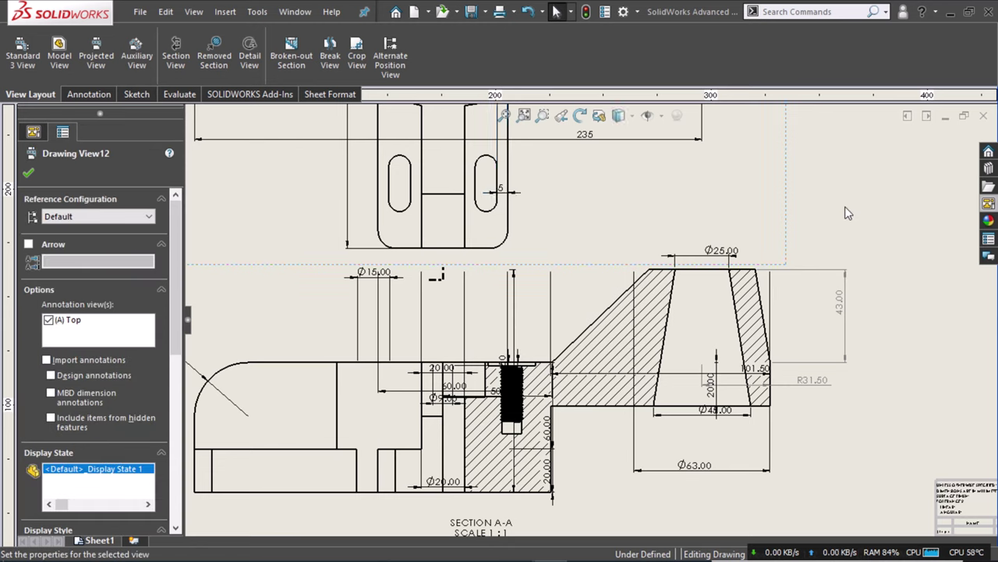
{"action": "left_click", "coordinate": [857, 218]}
{"action": "left_click", "coordinate": [848, 398]}
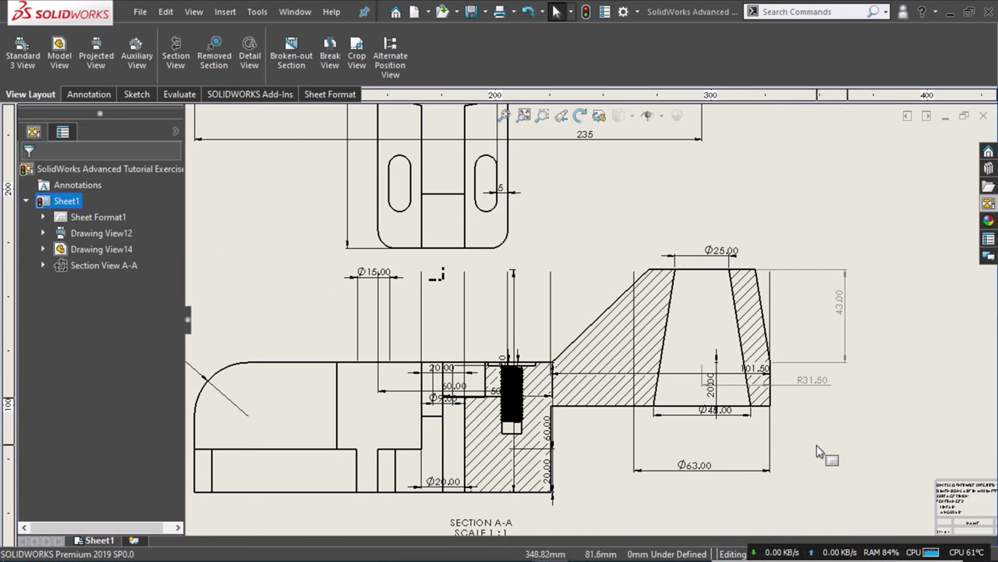
Drag the vertical 20.00 dimension right, beneath the 43.00 height, then fit the sheet.
{"action": "key", "text": "z"}
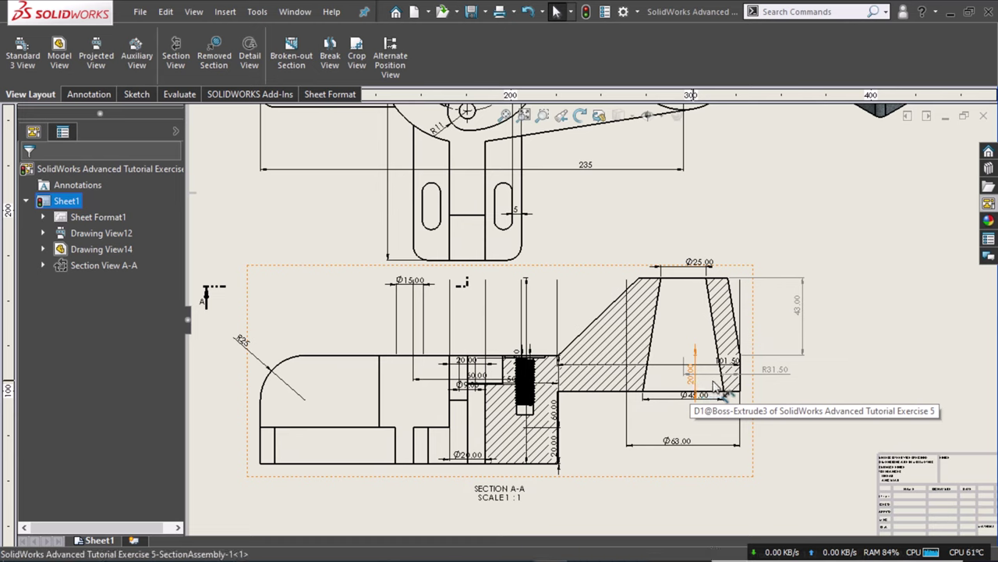
{"action": "left_click_drag", "start_coordinate": [694, 385], "coordinate": [833, 387]}
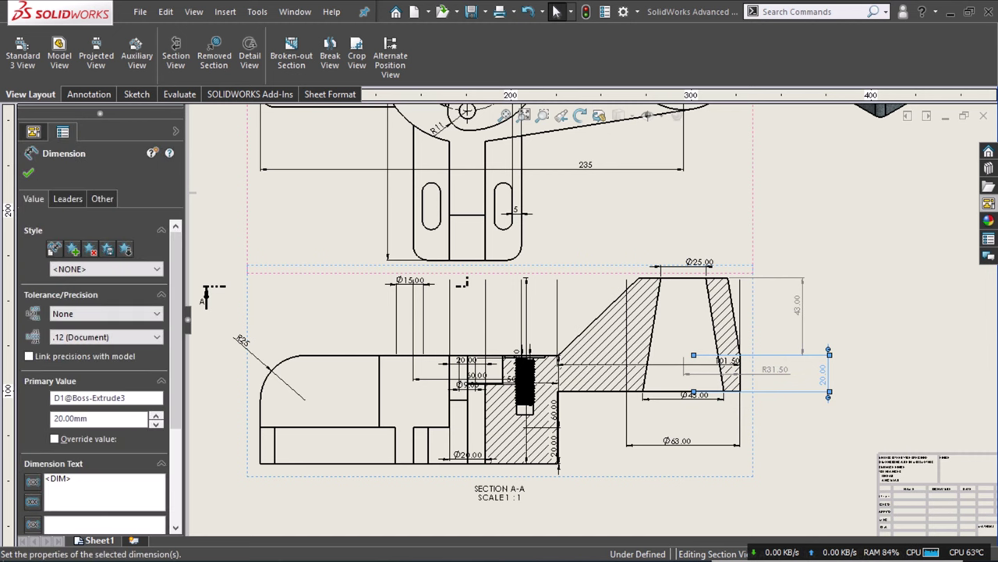
{"action": "key", "text": "f"}
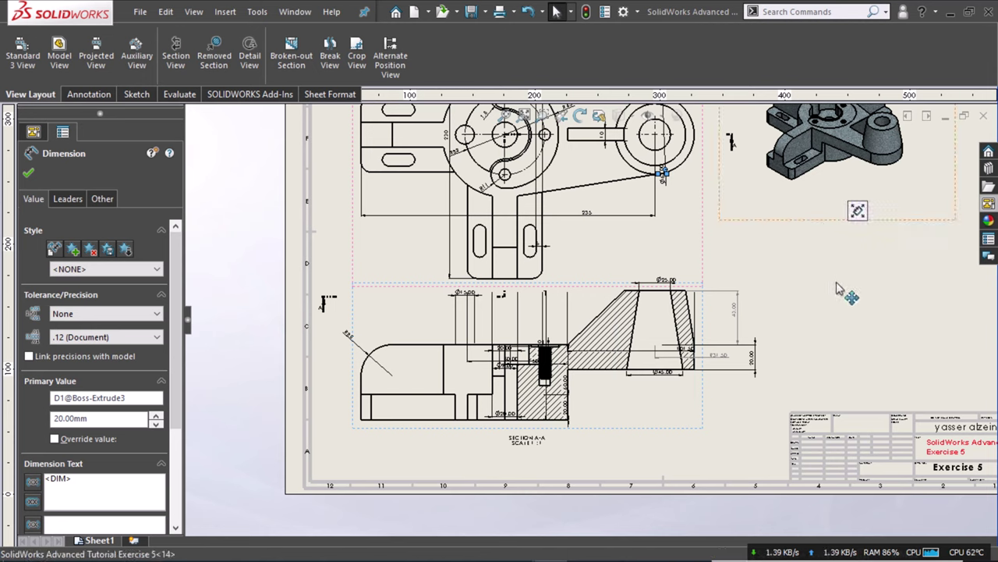
Shift-drag the Ø63.00 dimension from section A-A up into the top view.
{"action": "left_click", "coordinate": [835, 144]}
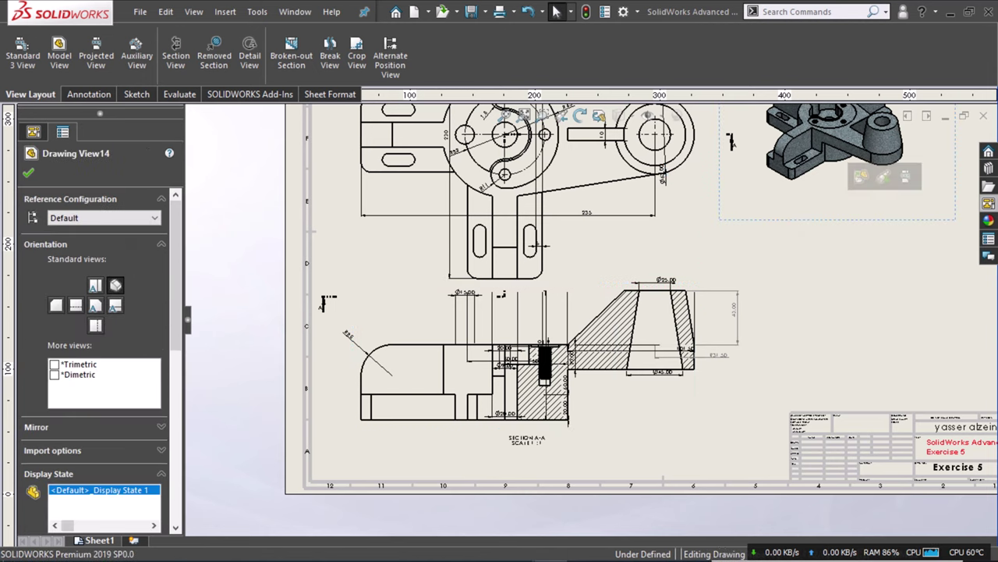
{"action": "left_click", "coordinate": [728, 244]}
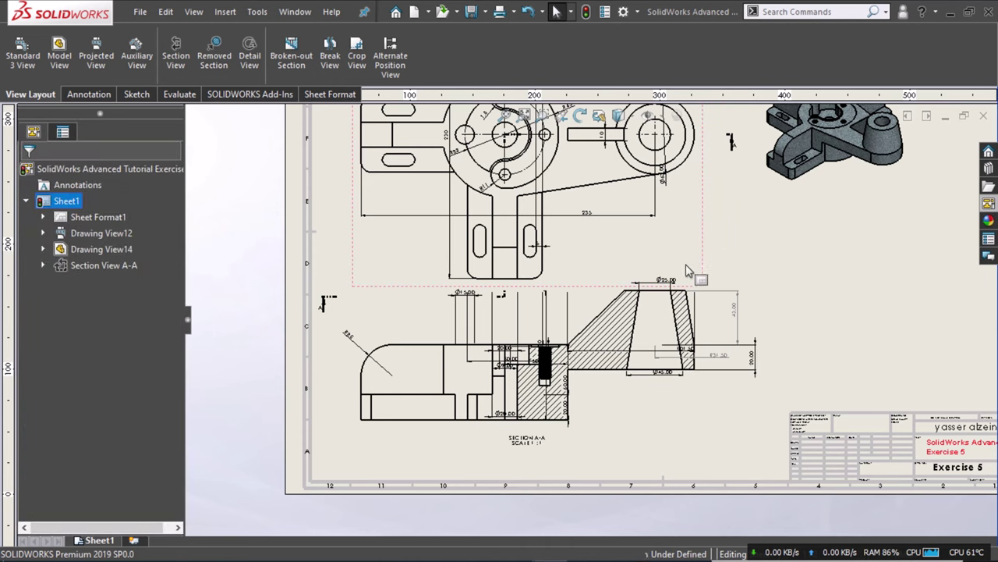
{"action": "middle_click_drag", "start_coordinate": [728, 244], "coordinate": [630, 303]}
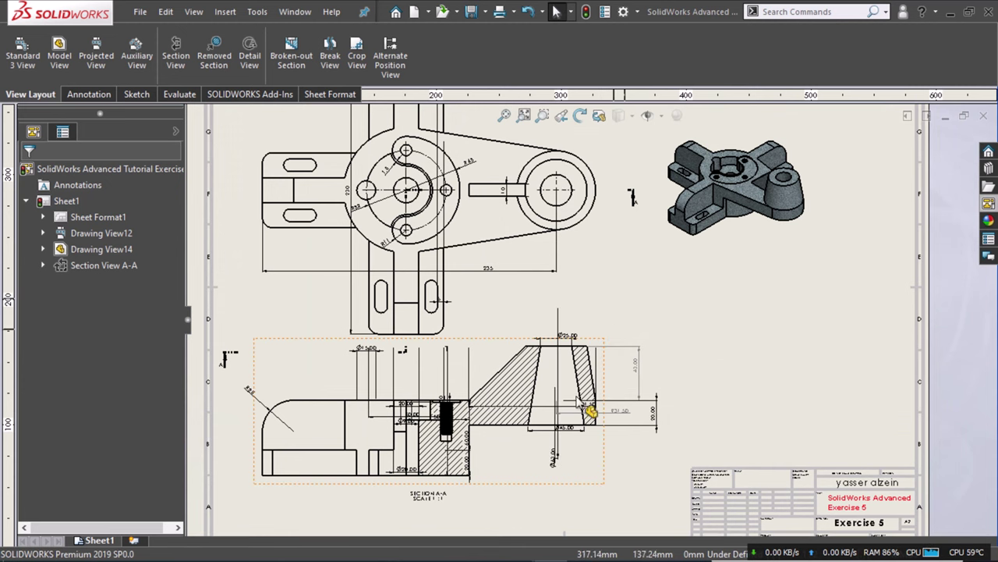
{"action": "scroll", "coordinate": [585, 472], "scroll_direction": "down", "scroll_amount": 1}
{"action": "scroll", "coordinate": [550, 449], "scroll_direction": "down", "scroll_amount": 1}
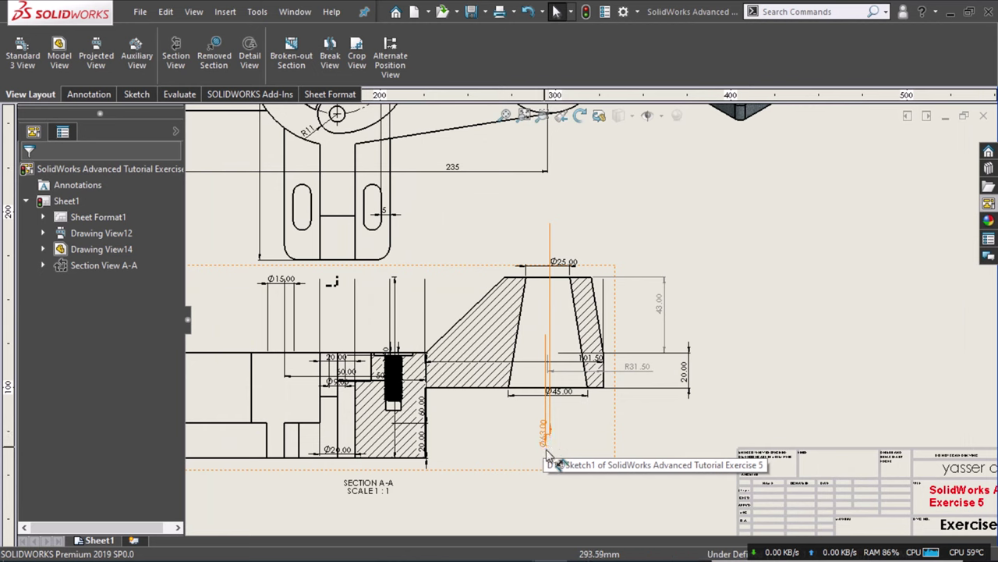
{"action": "left_click", "coordinate": [547, 442]}
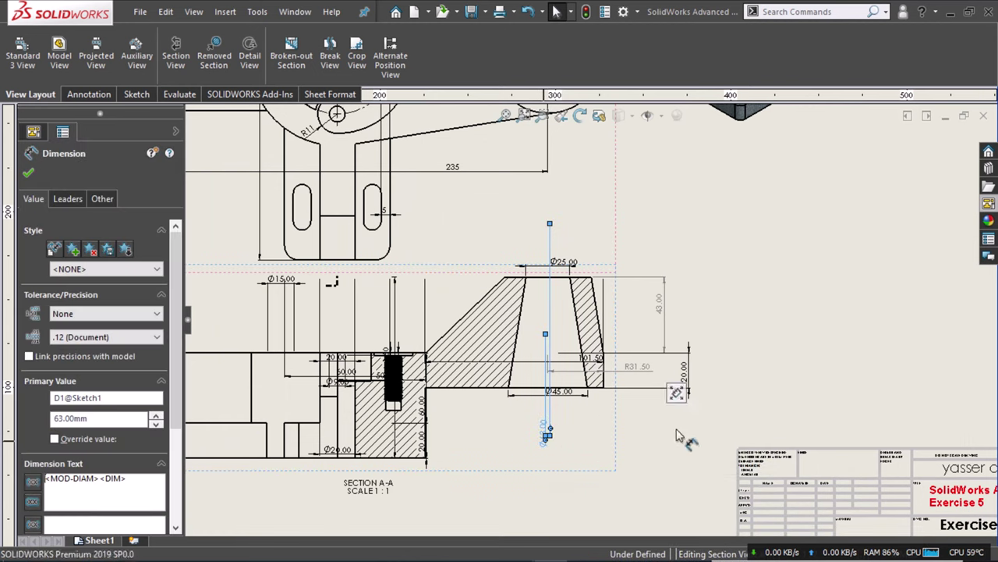
{"action": "key", "text": "Escape"}
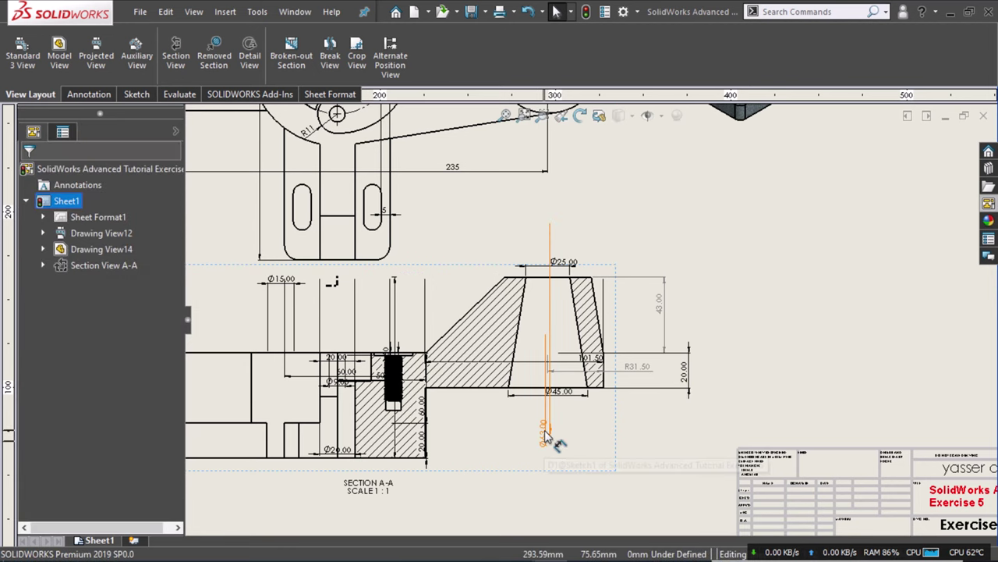
{"action": "left_click", "coordinate": [548, 439]}
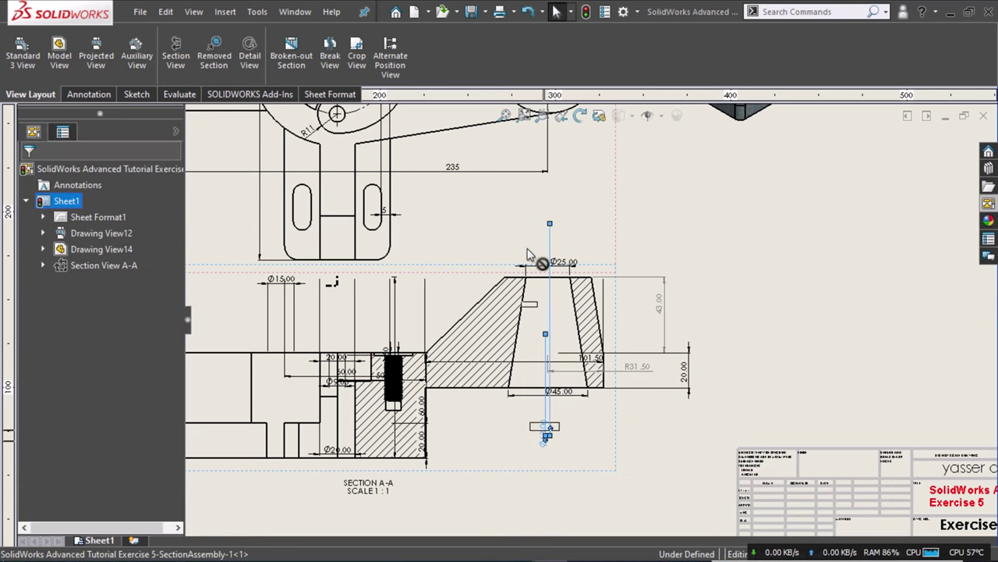
{"action": "left_click_drag", "start_coordinate": [522, 162], "coordinate": [521, 161], "text": "shift"}
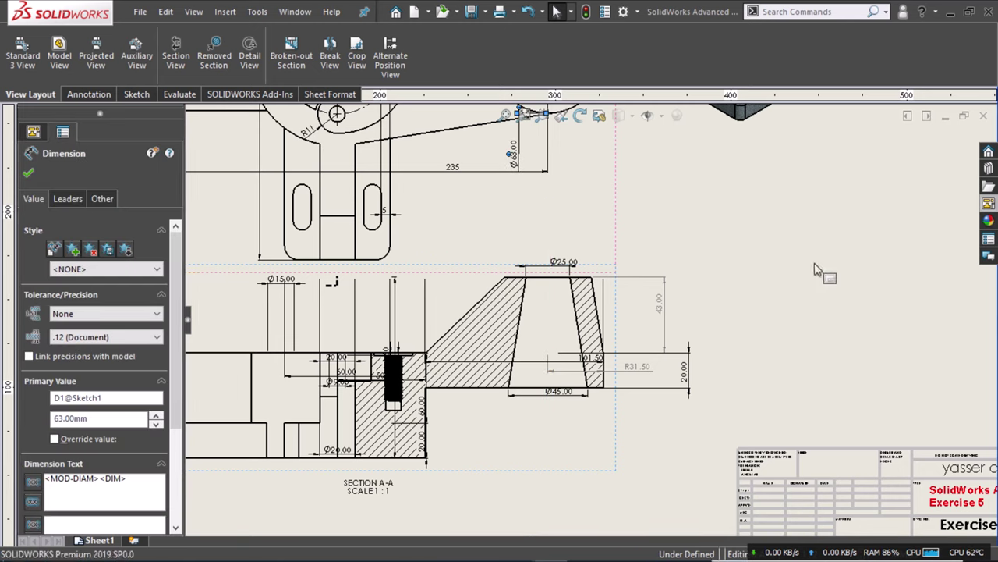
{"action": "left_click", "coordinate": [696, 419]}
{"action": "left_click", "coordinate": [691, 388]}
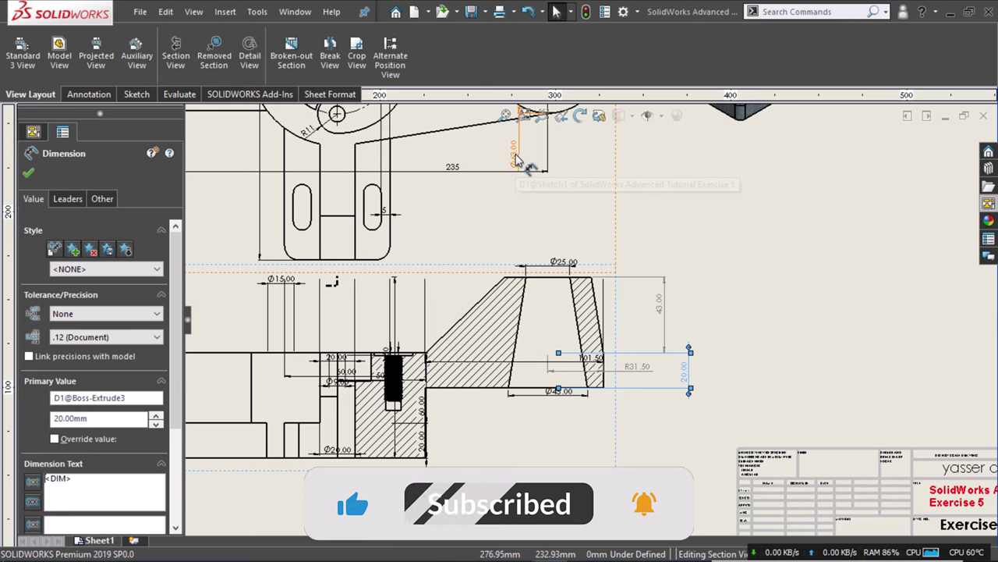
Round the selected Ø63, Ø25, 43 and Ø45 dimensions to whole numbers with precision None.
{"action": "left_click", "coordinate": [567, 265], "text": "ctrl"}
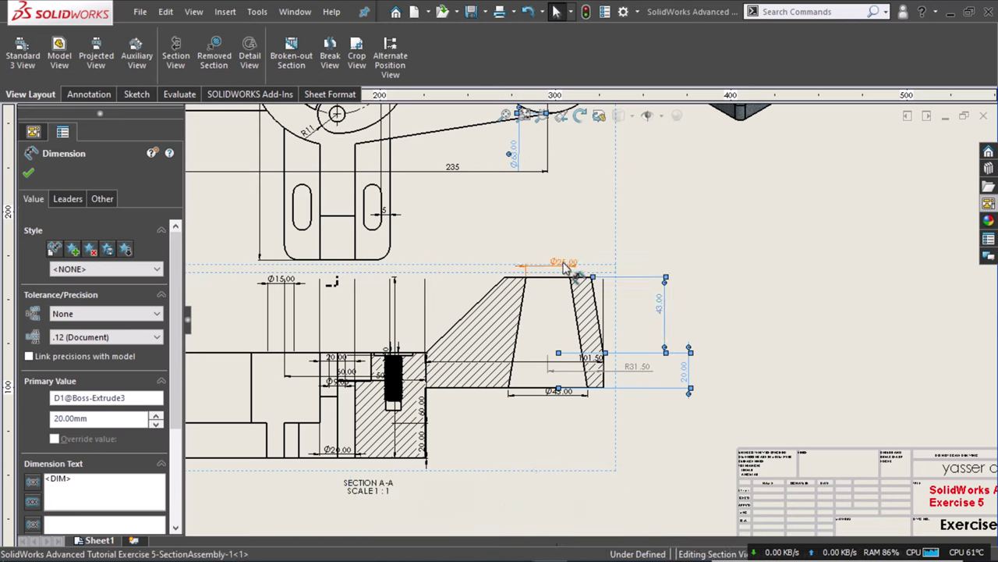
{"action": "left_click", "coordinate": [557, 398], "text": "ctrl"}
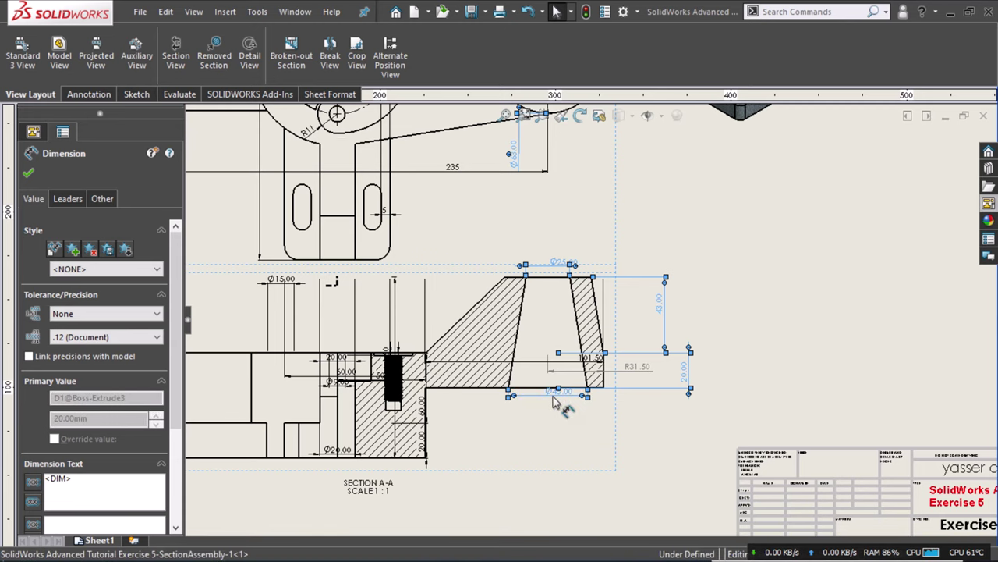
{"action": "left_click", "coordinate": [99, 338]}
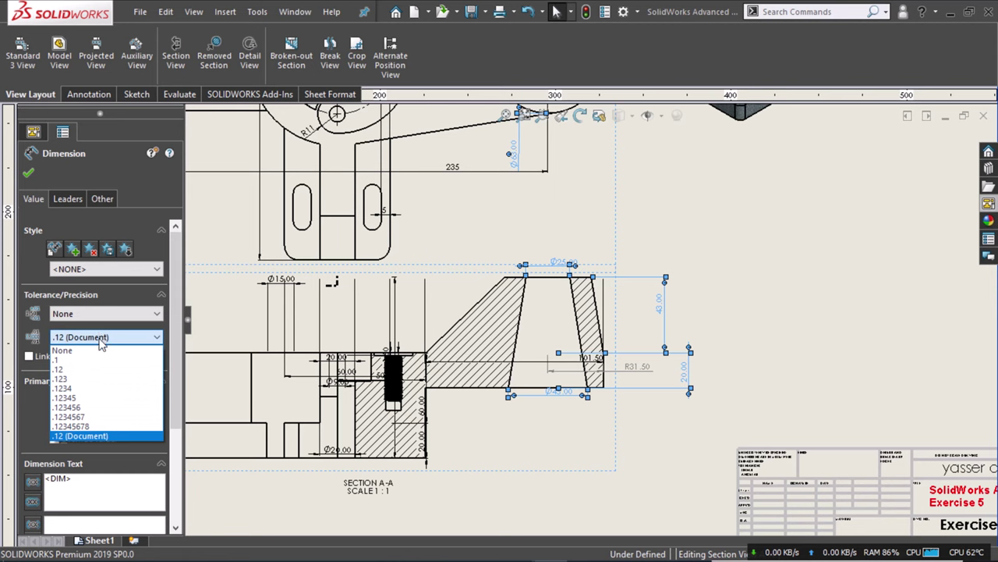
{"action": "left_click", "coordinate": [99, 353]}
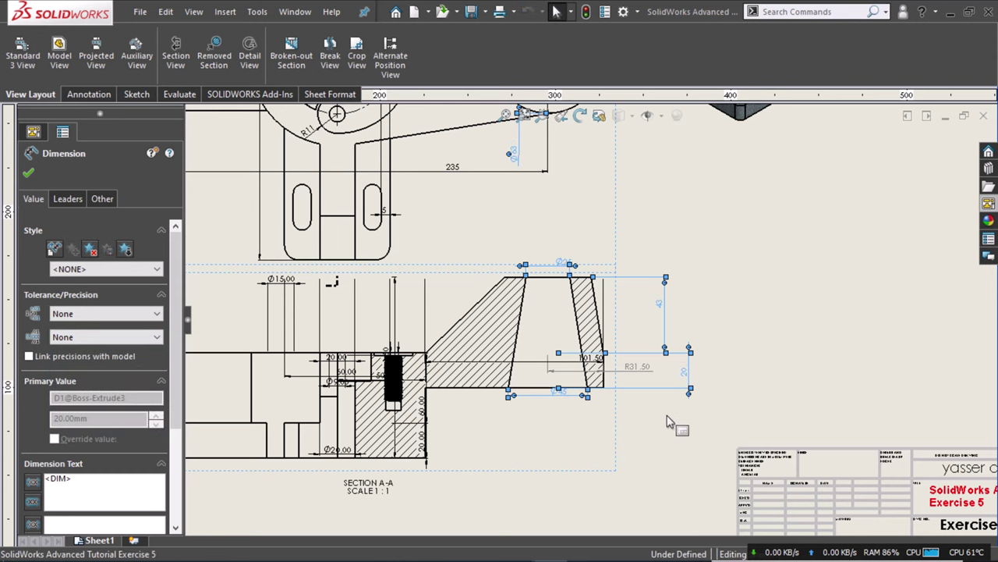
{"action": "left_click", "coordinate": [670, 421]}
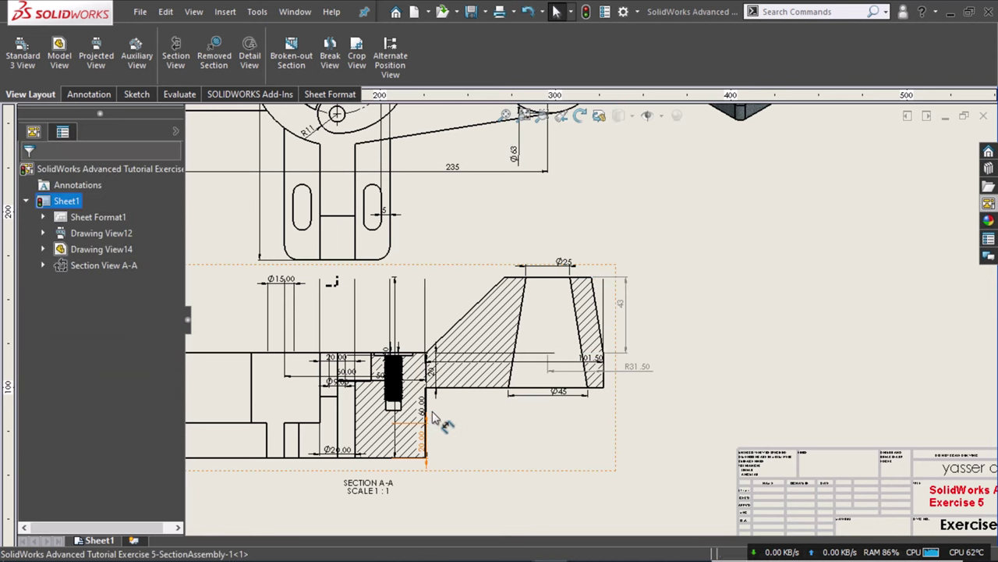
Round the lower 20.00 height dimension to 20.
{"action": "left_click", "coordinate": [464, 421]}
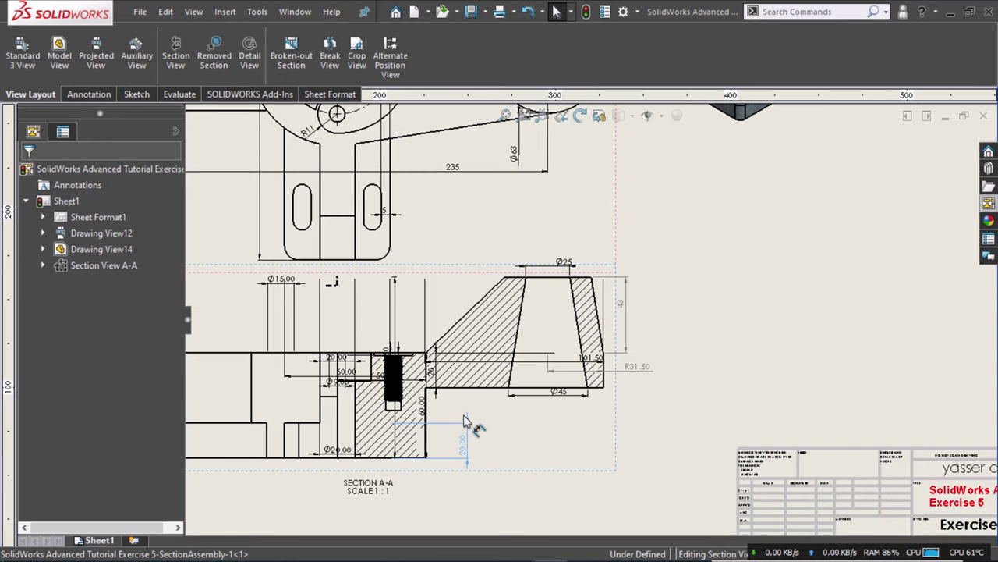
{"action": "left_click", "coordinate": [464, 421]}
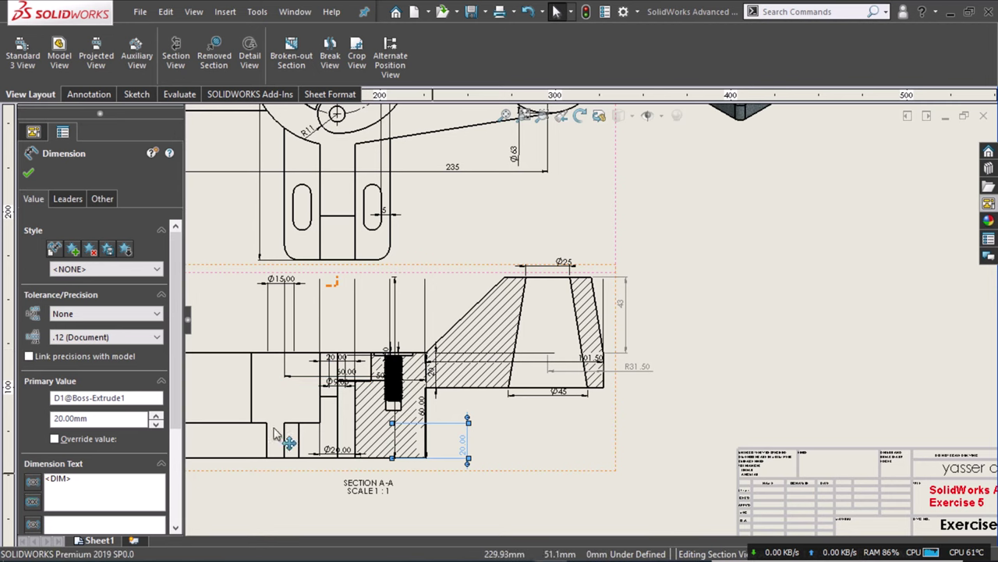
{"action": "left_click", "coordinate": [114, 337]}
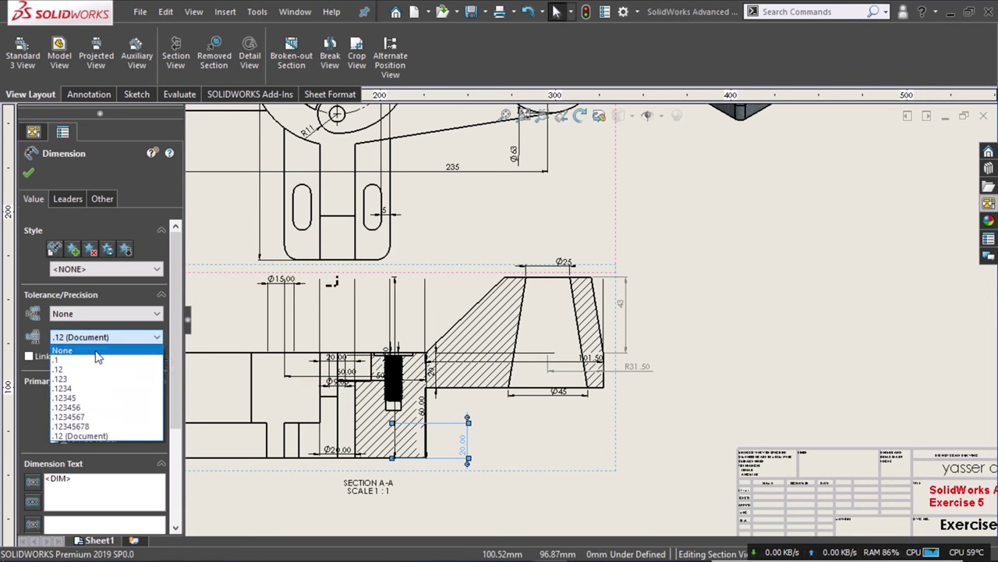
{"action": "left_click", "coordinate": [62, 351]}
{"action": "left_click", "coordinate": [330, 457]}
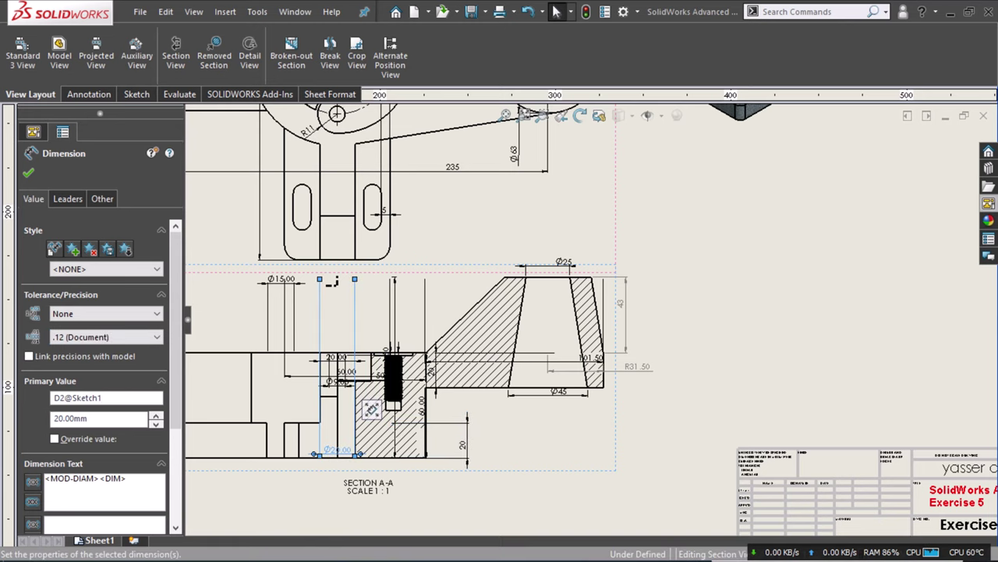
Shift-drag the Ø20.00 and Ø15.00 dimensions into the top view beside the slots.
{"action": "key", "text": "shift"}
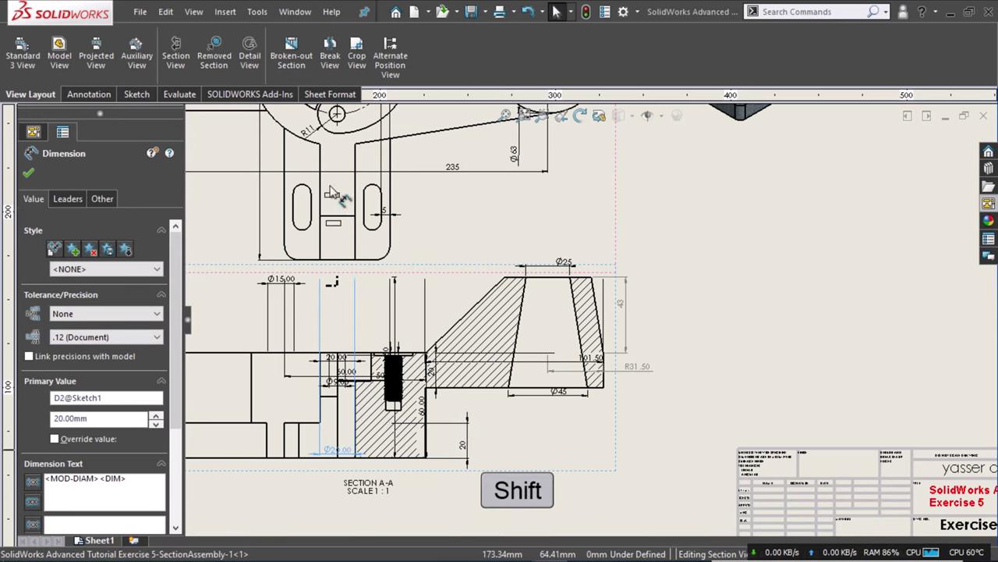
{"action": "left_click_drag", "start_coordinate": [330, 194], "coordinate": [331, 195], "text": "shift"}
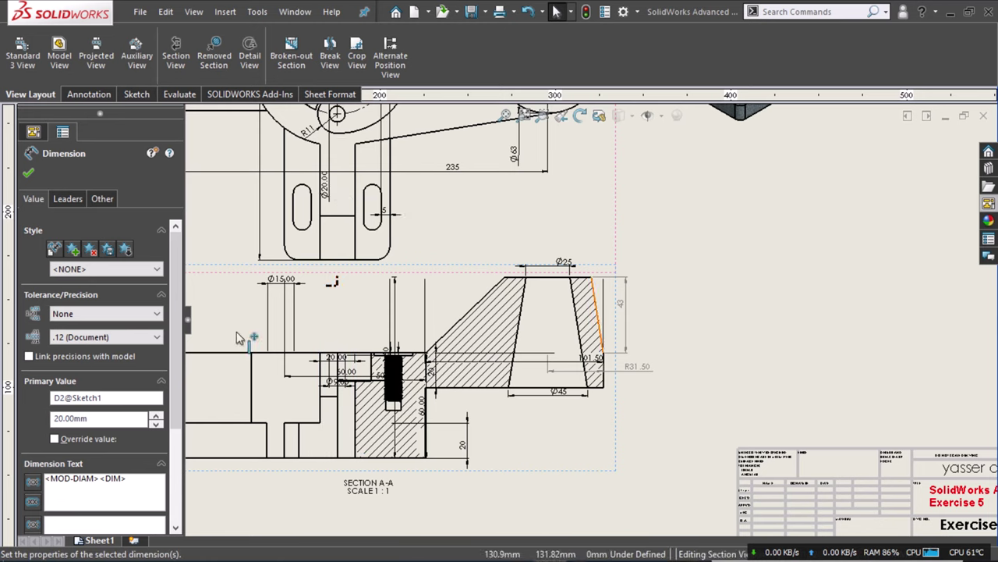
{"action": "left_click_drag", "start_coordinate": [273, 285], "coordinate": [296, 160], "text": "shift"}
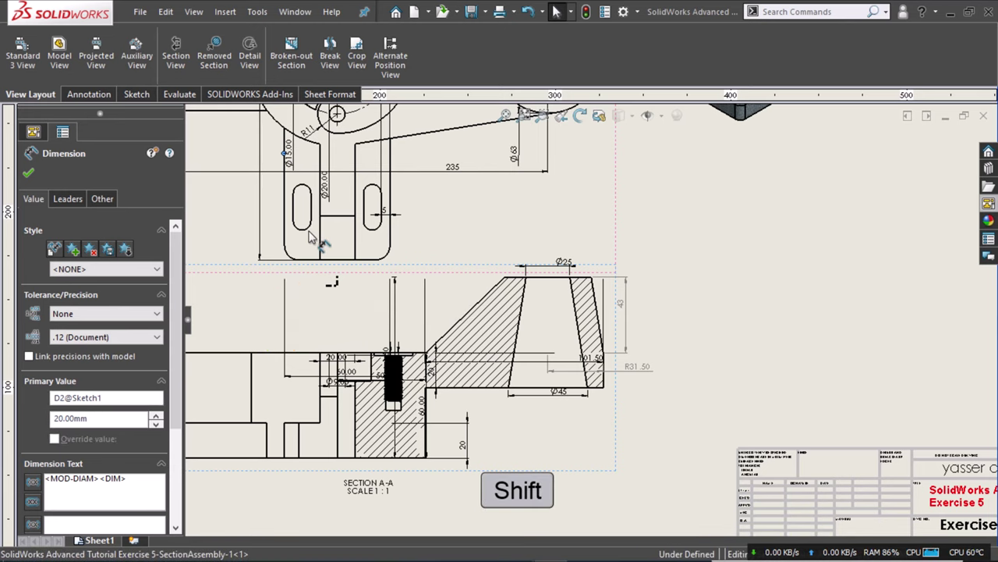
{"action": "left_click_drag", "start_coordinate": [324, 191], "coordinate": [327, 201], "text": "shift"}
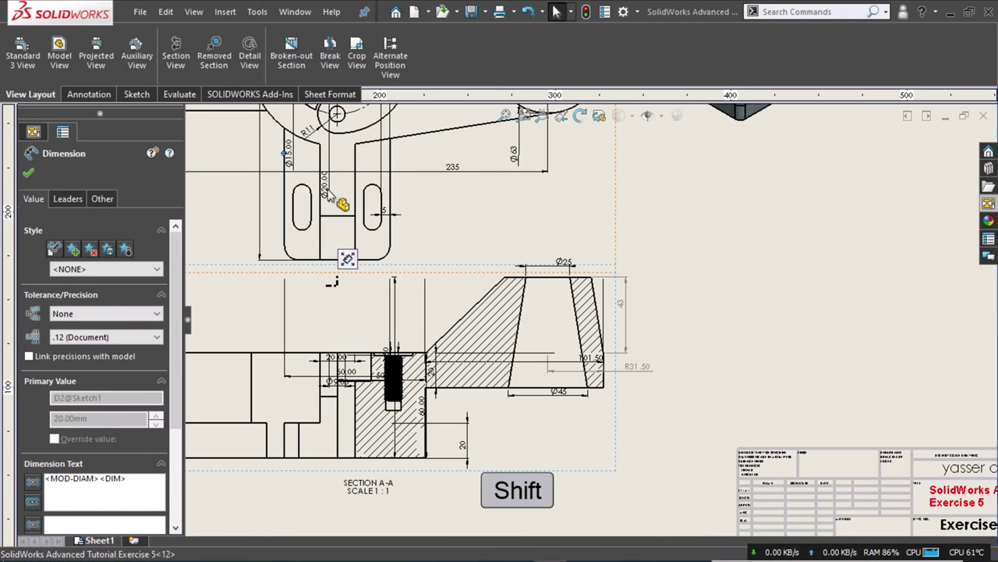
{"action": "left_click_drag", "start_coordinate": [327, 195], "coordinate": [328, 196], "text": "shift"}
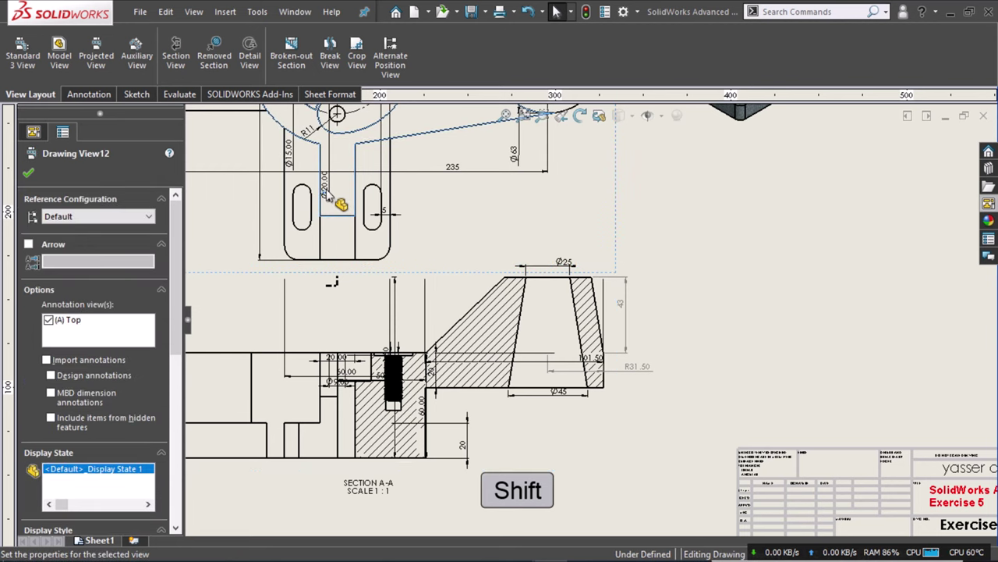
Set precision to None on both hole diameters so they read Ø15 and Ø20.
{"action": "left_click", "coordinate": [325, 185]}
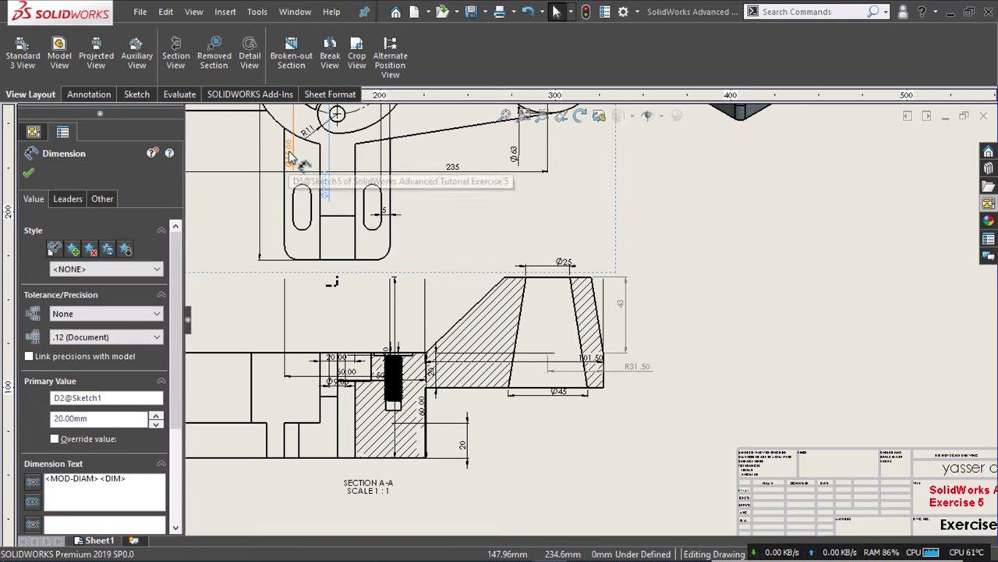
{"action": "left_click", "coordinate": [328, 258], "text": "ctrl"}
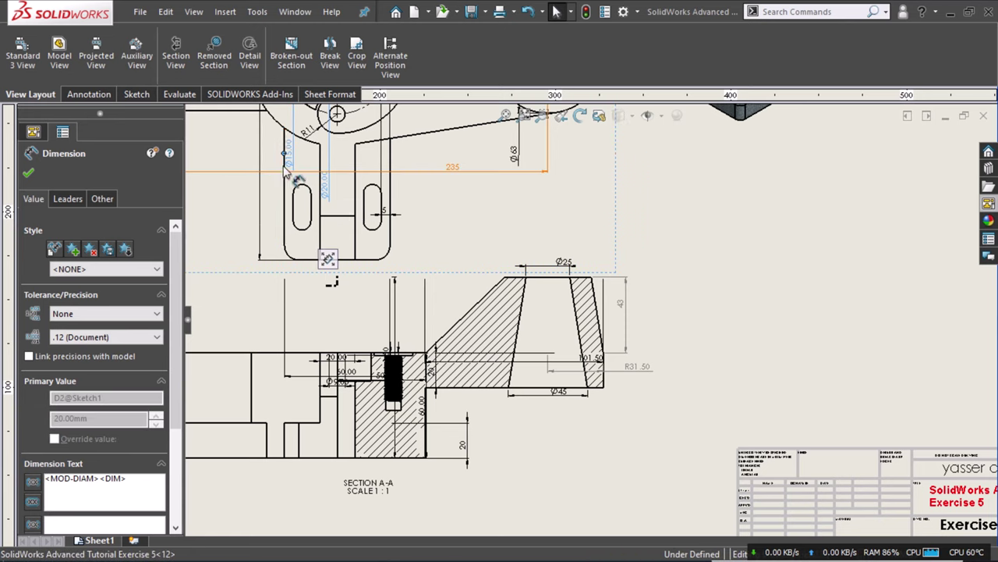
{"action": "left_click", "coordinate": [104, 333]}
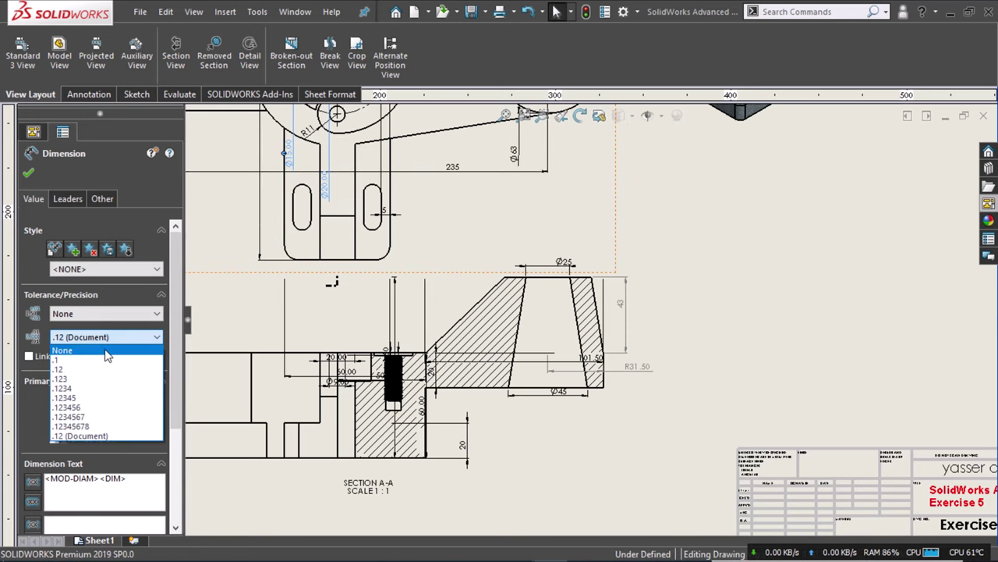
{"action": "left_click", "coordinate": [71, 347]}
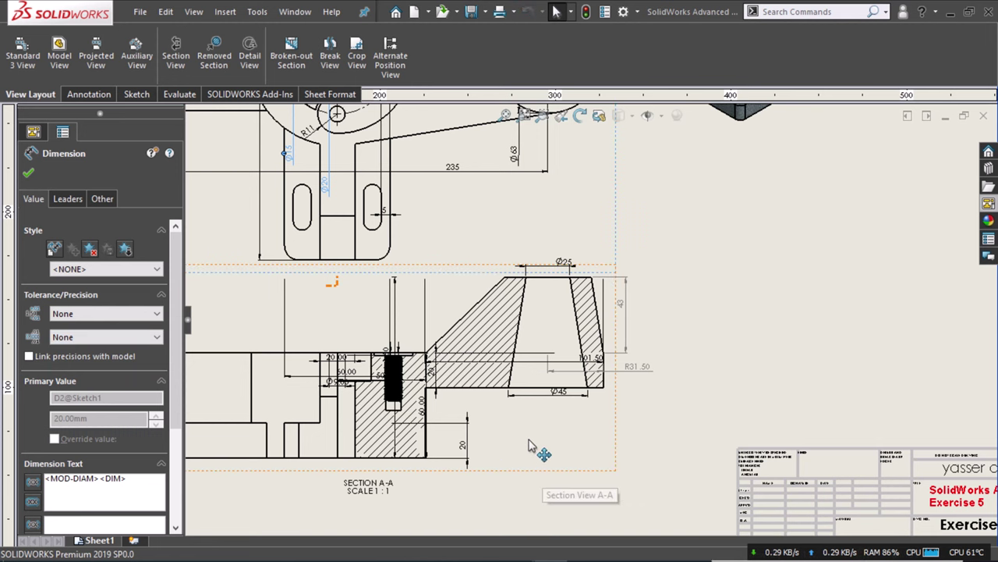
{"action": "mouse_move", "coordinate": [511, 443]}
{"action": "middle_mouse_down"}
{"action": "mouse_move", "coordinate": [677, 410]}
{"action": "mouse_move", "coordinate": [661, 410]}
{"action": "middle_mouse_up"}
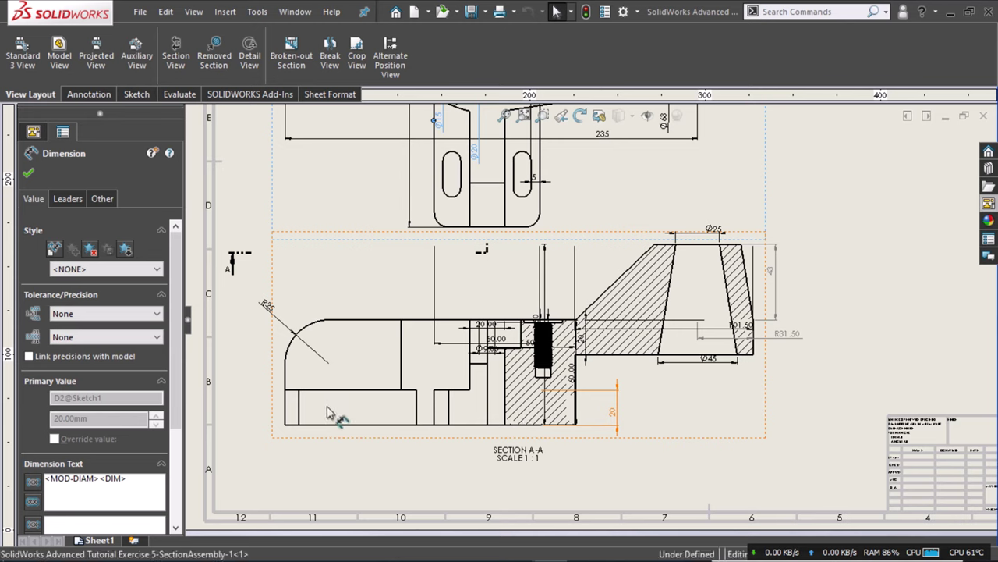
Line up the 20 and 60.00 height dimensions along section A-A's left edge.
{"action": "left_click_drag", "start_coordinate": [612, 415], "coordinate": [253, 408]}
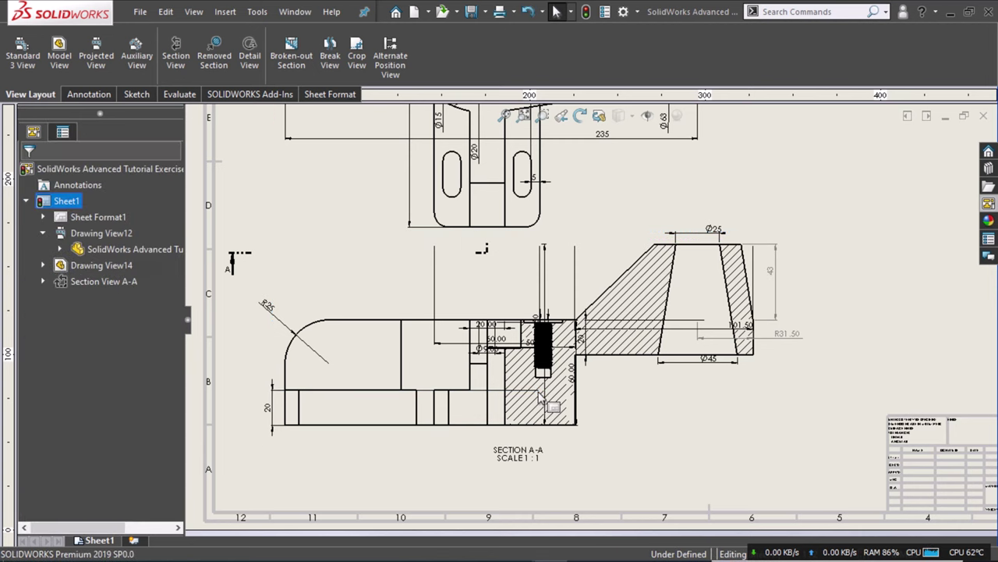
{"action": "key", "text": "Escape"}
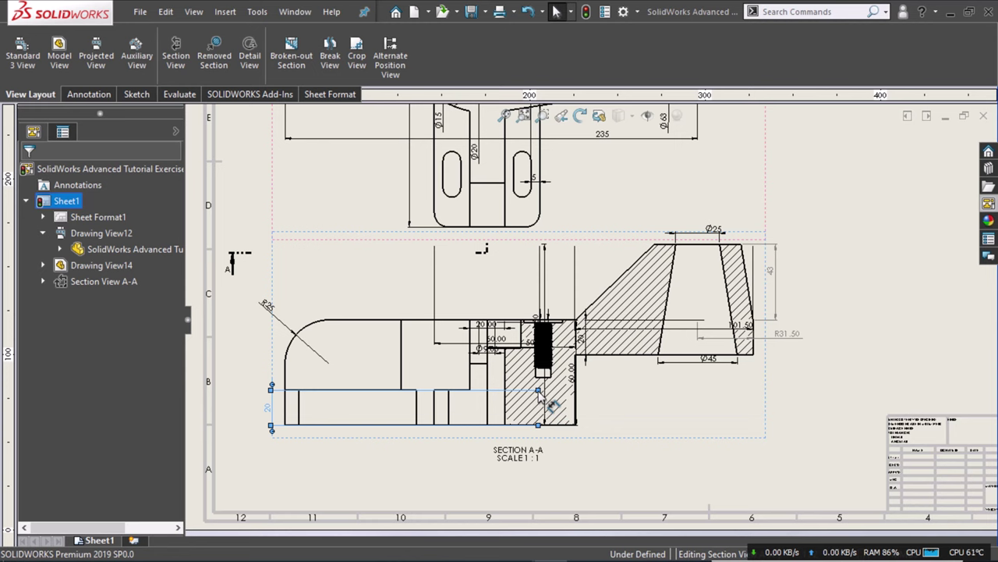
{"action": "left_click", "coordinate": [551, 404]}
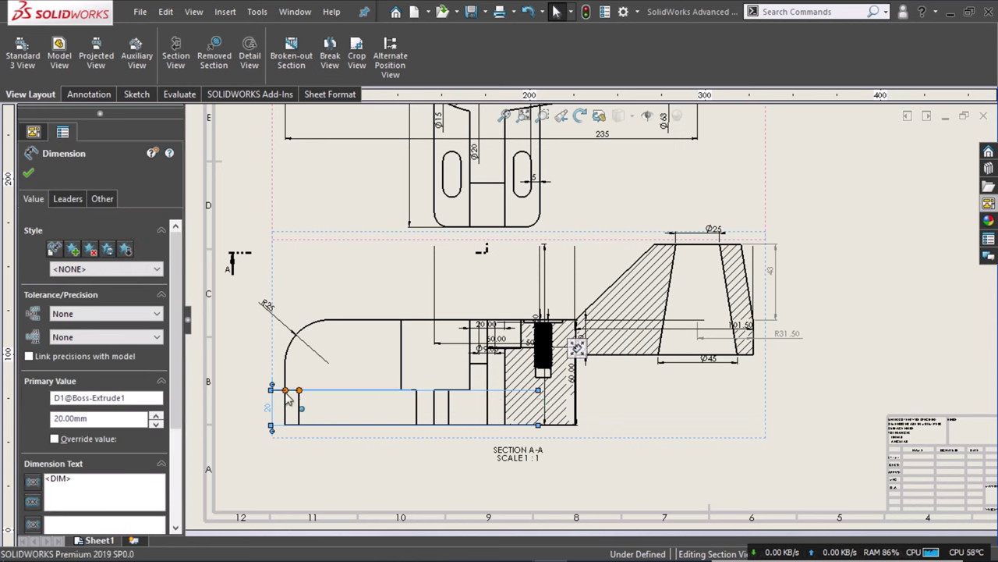
{"action": "left_click_drag", "start_coordinate": [288, 397], "coordinate": [285, 390]}
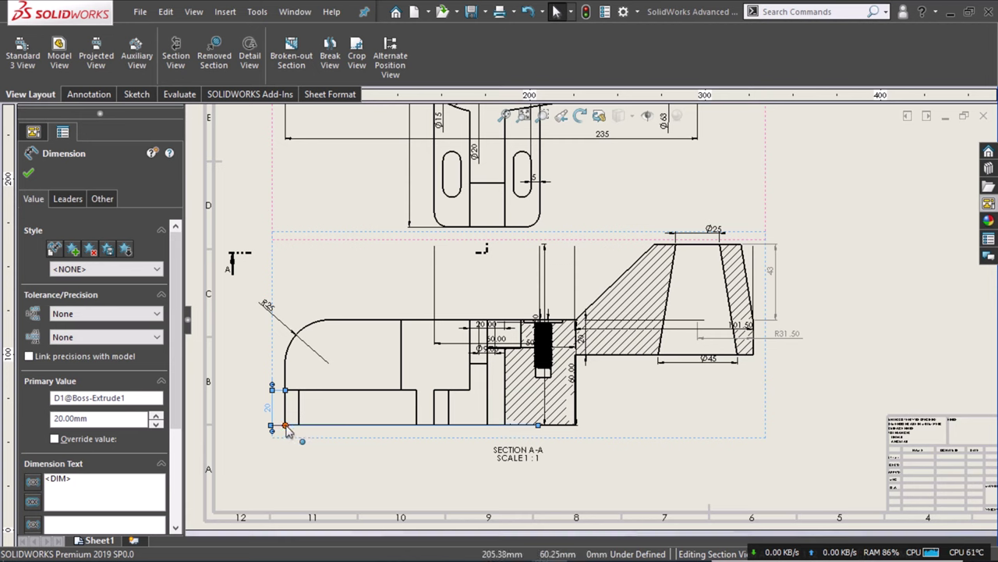
{"action": "left_click_drag", "start_coordinate": [288, 431], "coordinate": [286, 425]}
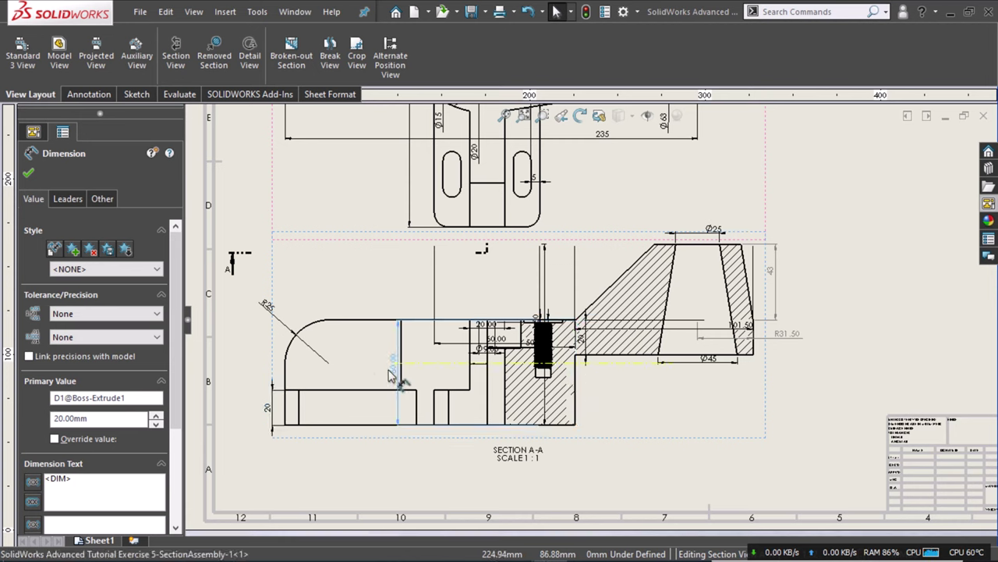
{"action": "left_click_drag", "start_coordinate": [367, 376], "coordinate": [240, 378]}
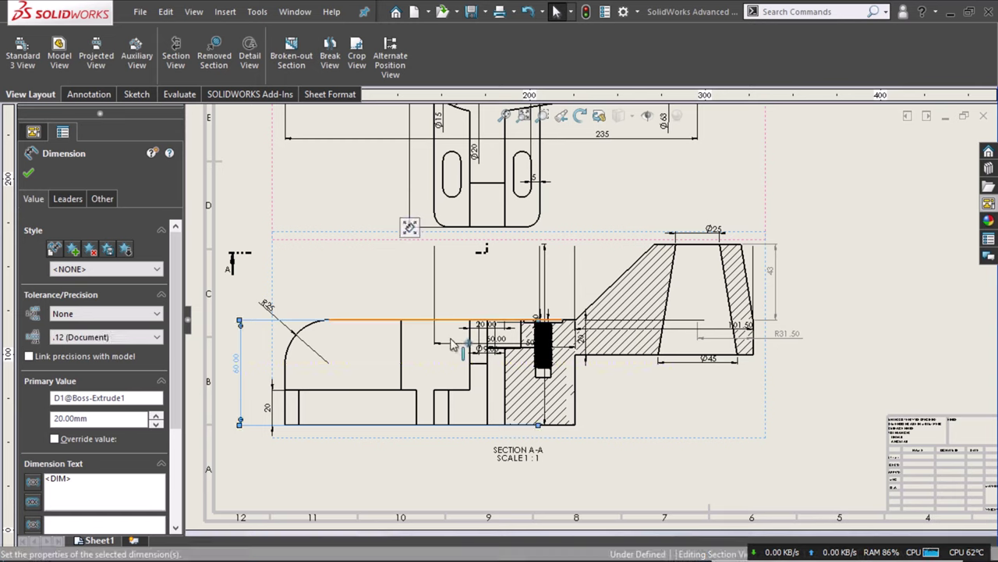
{"action": "left_click", "coordinate": [355, 283]}
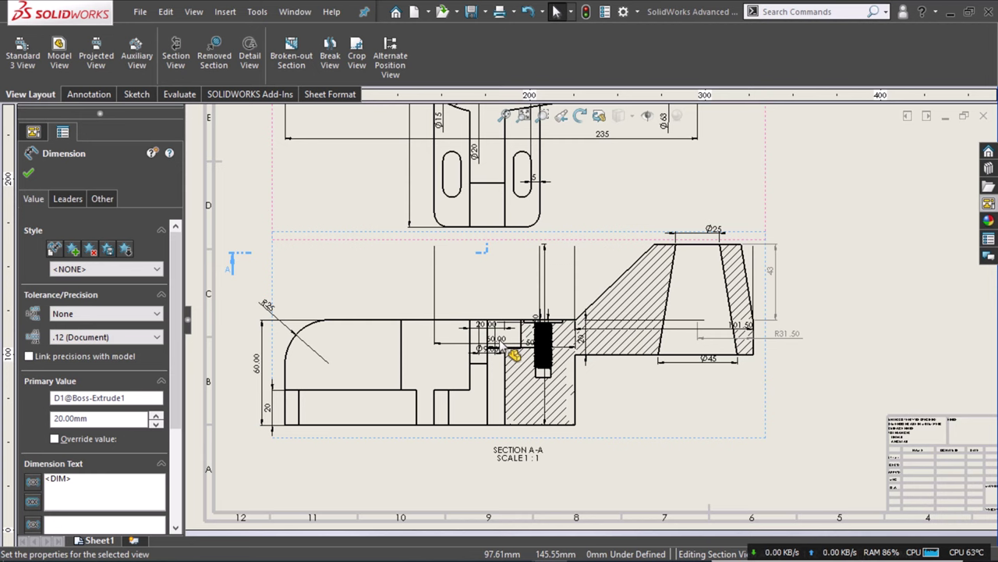
Move the 60.00 width dimension up onto the top view beneath the slots.
{"action": "left_click", "coordinate": [505, 338]}
{"action": "left_click_drag", "start_coordinate": [506, 337], "coordinate": [505, 284]}
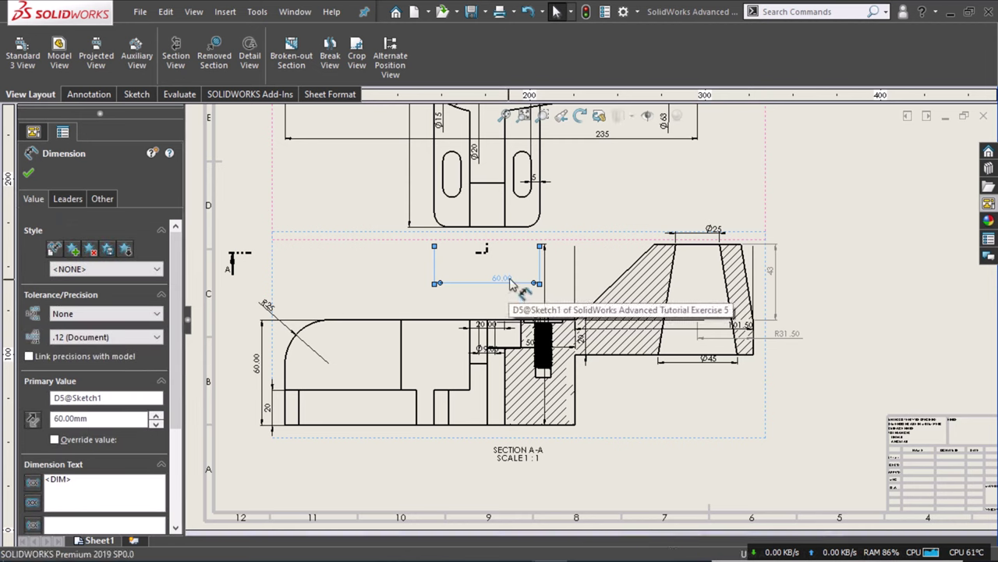
{"action": "left_click_drag", "start_coordinate": [510, 224], "coordinate": [513, 224], "text": "shift"}
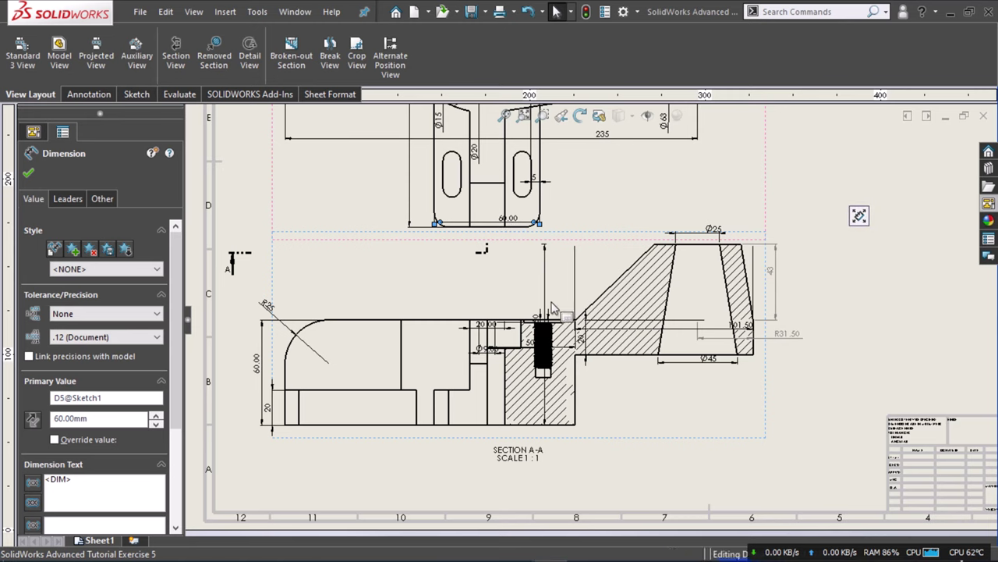
{"action": "key", "text": "Escape"}
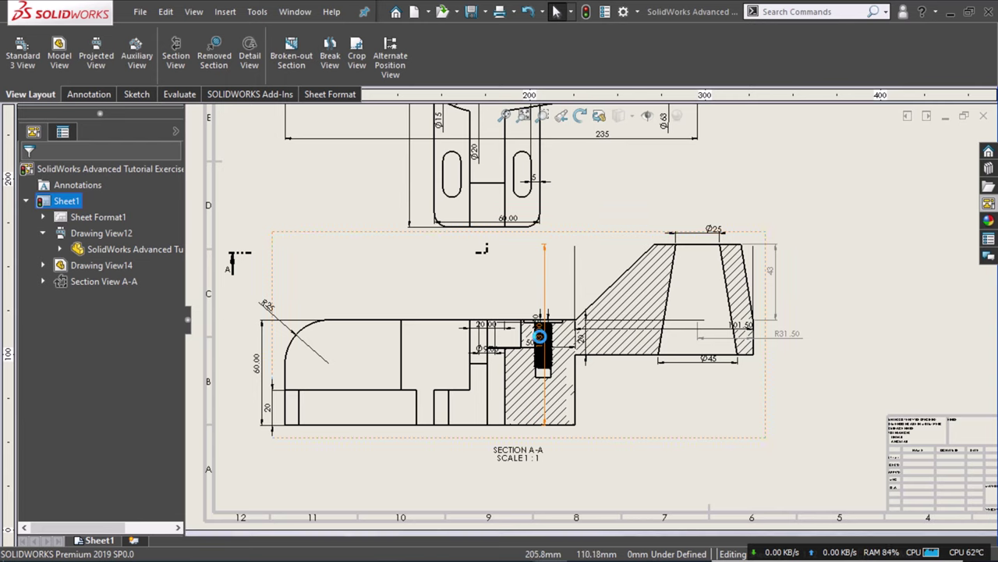
Move the 20 height dimension out to section A-A's right side.
{"action": "left_click", "coordinate": [624, 343]}
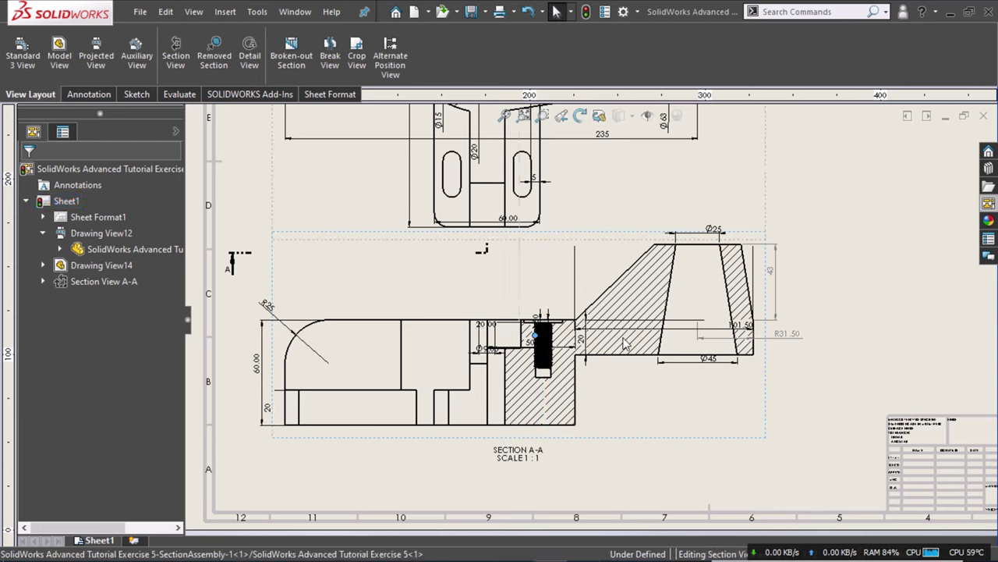
{"action": "left_click", "coordinate": [618, 385]}
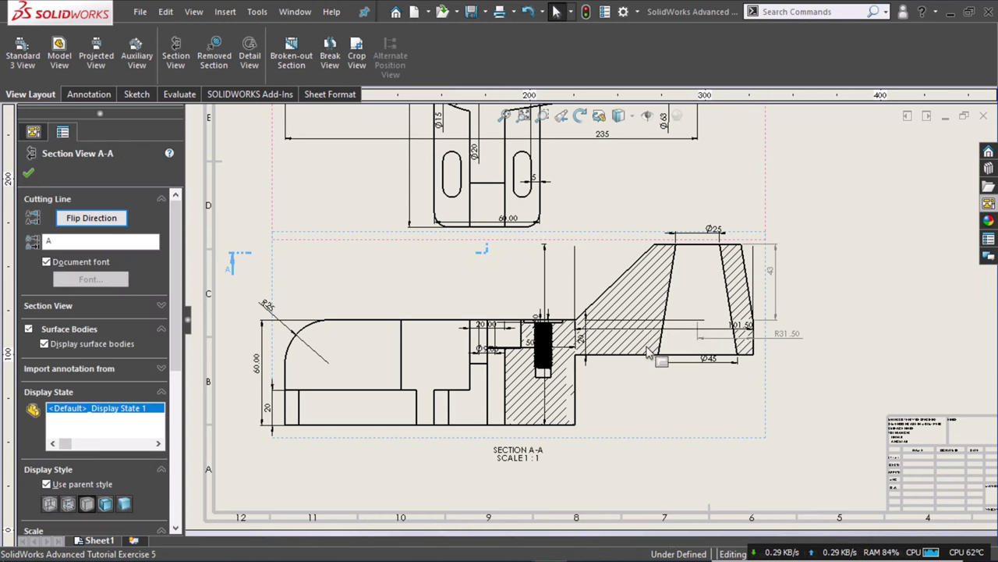
{"action": "key", "text": "Escape"}
{"action": "left_click_drag", "start_coordinate": [593, 354], "coordinate": [839, 348]}
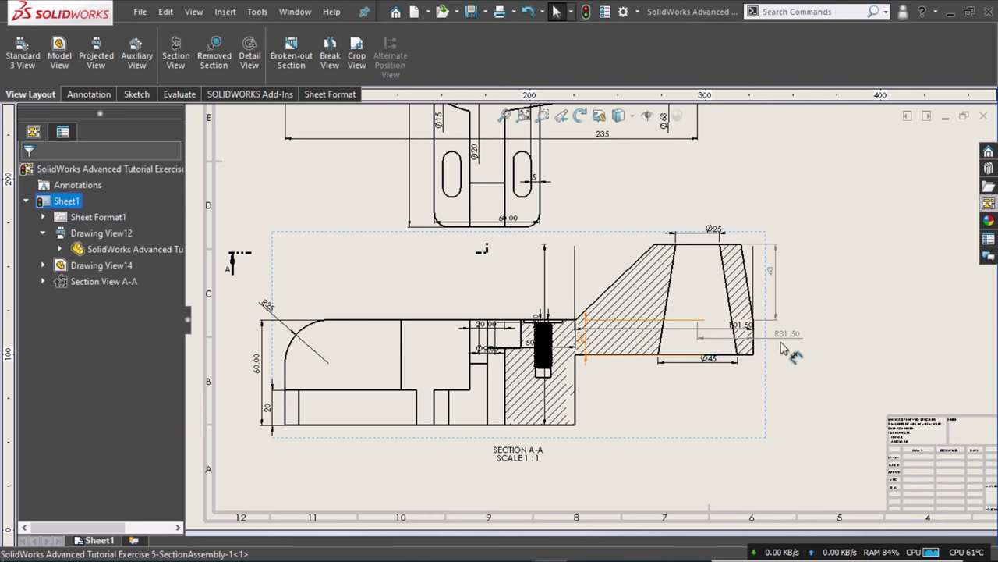
{"action": "left_click", "coordinate": [839, 357]}
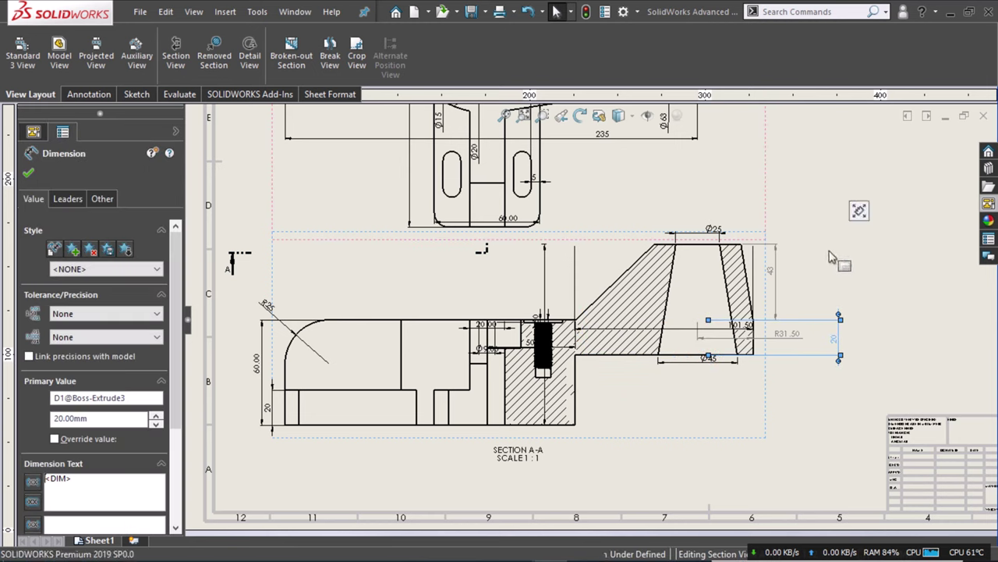
{"action": "left_click", "coordinate": [730, 337]}
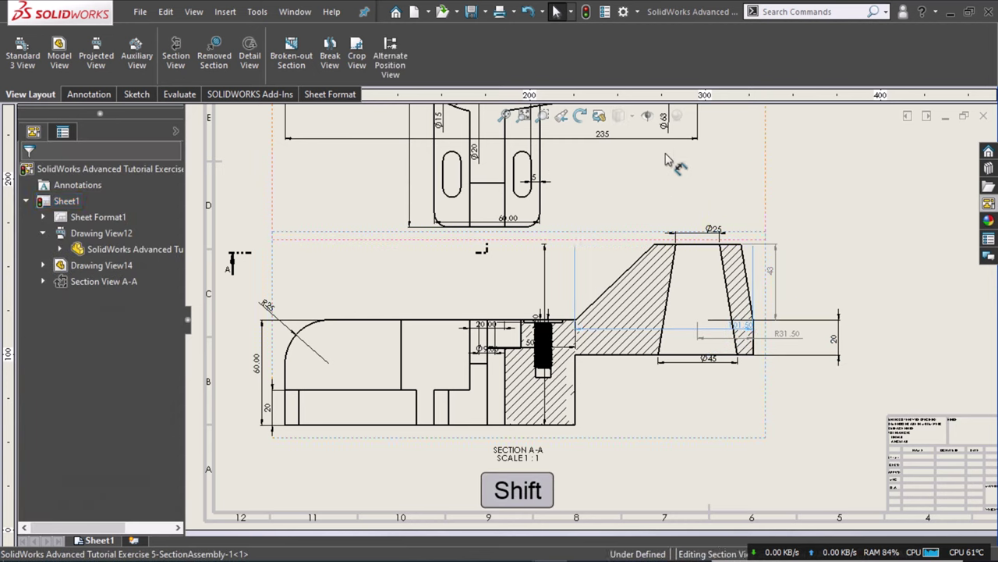
Move the 101.50 length into the top view and pull the 103.00 height right.
{"action": "left_click_drag", "start_coordinate": [667, 159], "coordinate": [667, 160], "text": "shift"}
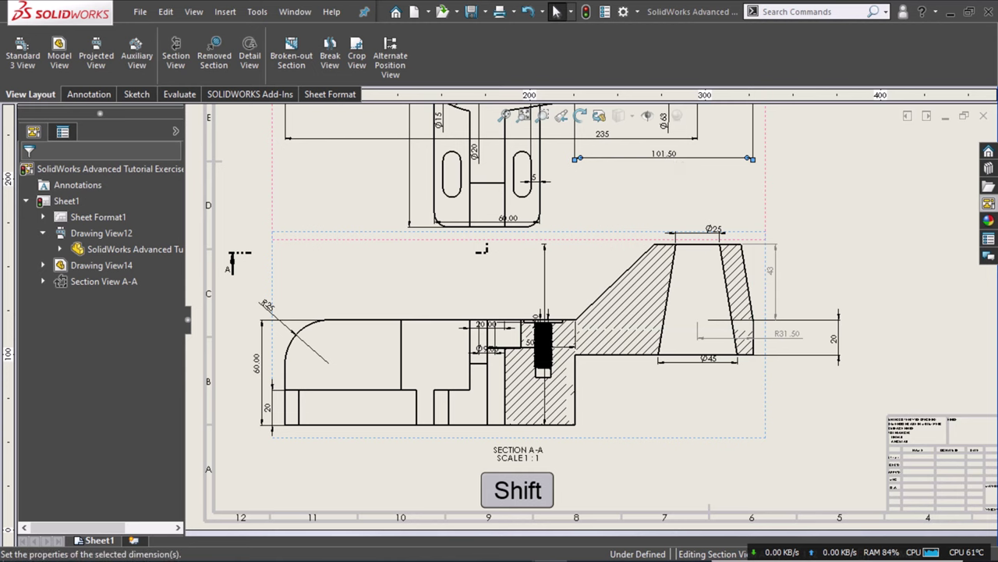
{"action": "left_click", "coordinate": [546, 251]}
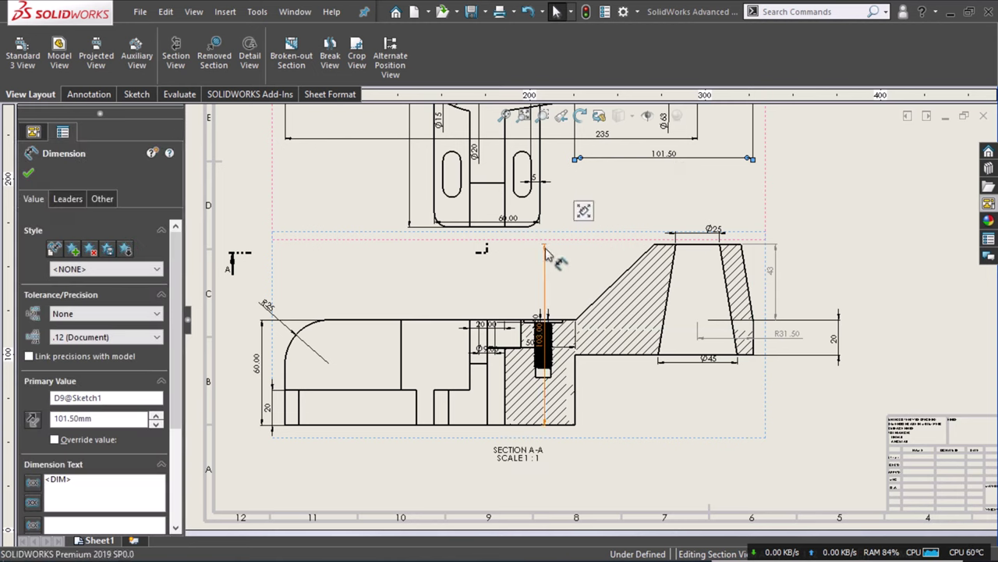
{"action": "left_click_drag", "start_coordinate": [873, 269], "coordinate": [873, 270]}
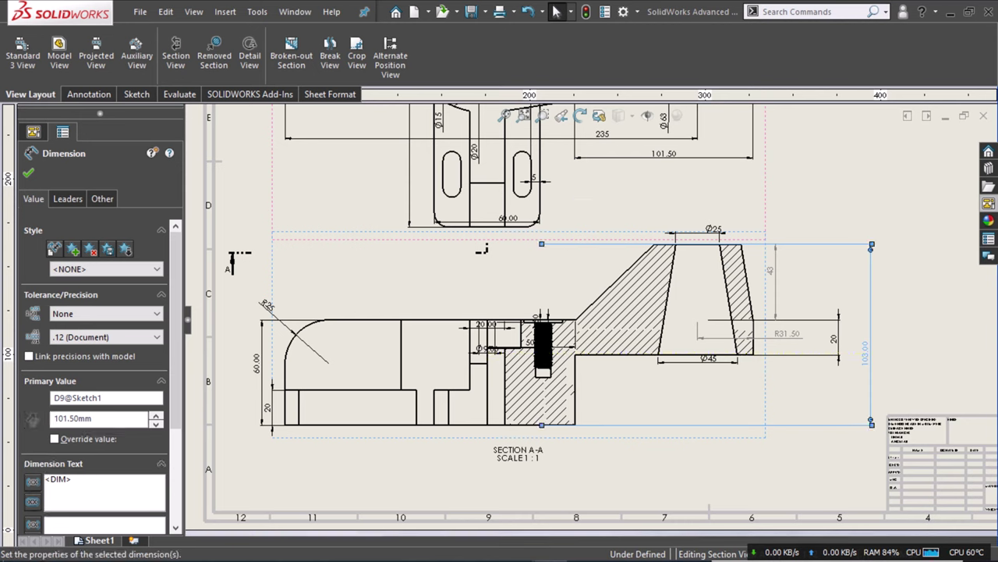
Round the overall height to 103 and anchor its top extension line on the part's top edge.
{"action": "left_click", "coordinate": [144, 337]}
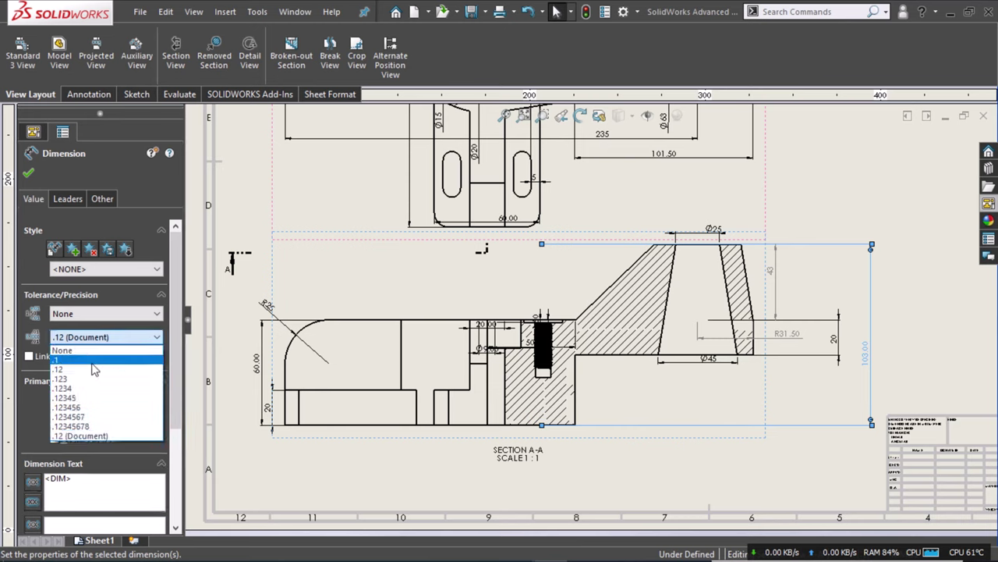
{"action": "left_click", "coordinate": [80, 352]}
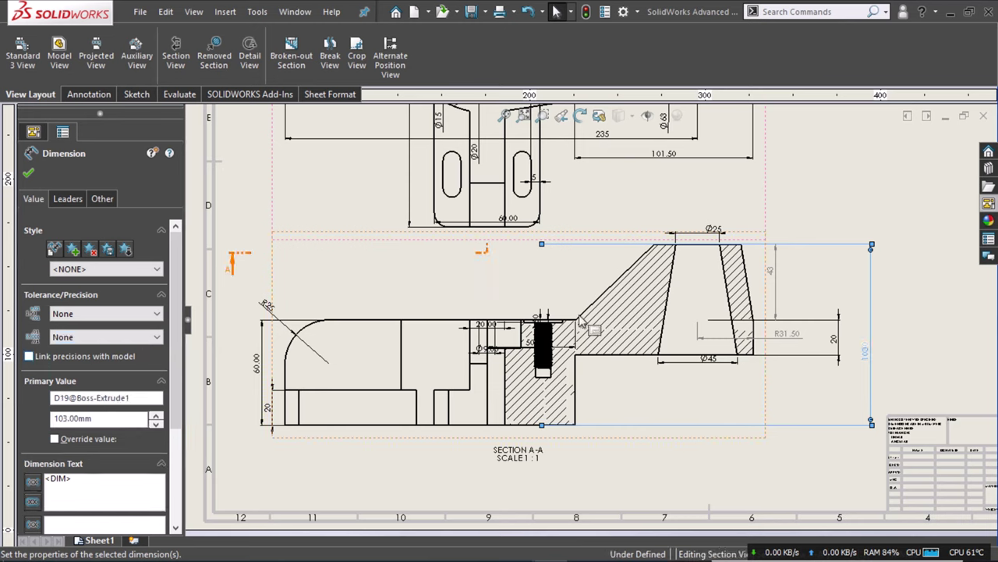
{"action": "left_click_drag", "start_coordinate": [542, 246], "coordinate": [715, 248]}
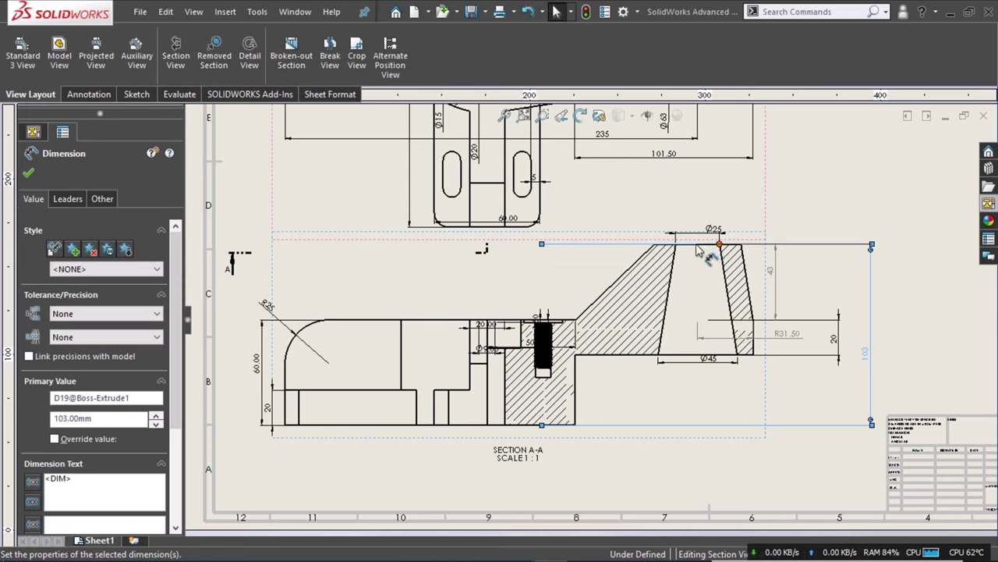
{"action": "left_click_drag", "start_coordinate": [699, 249], "coordinate": [696, 245]}
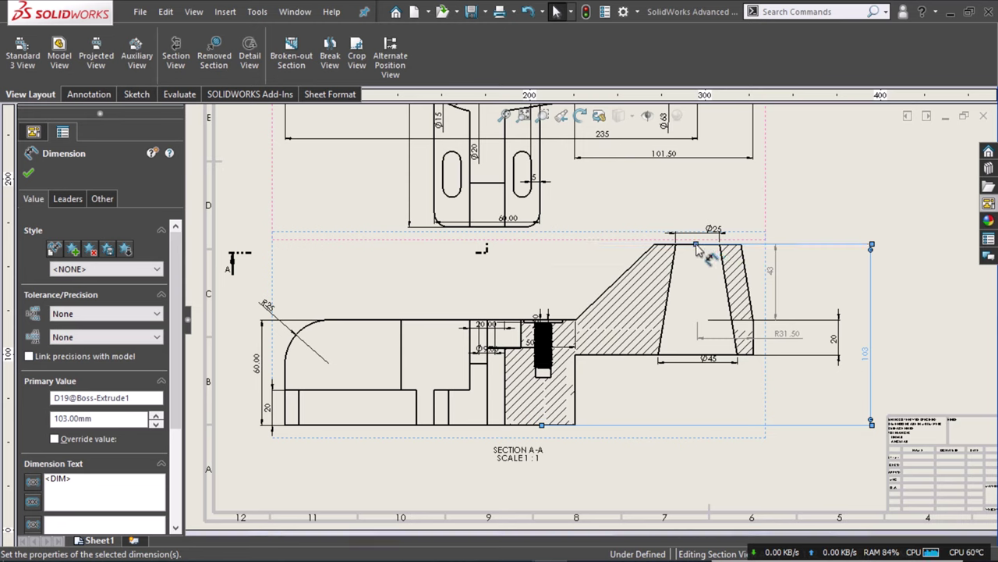
{"action": "left_click", "coordinate": [876, 182]}
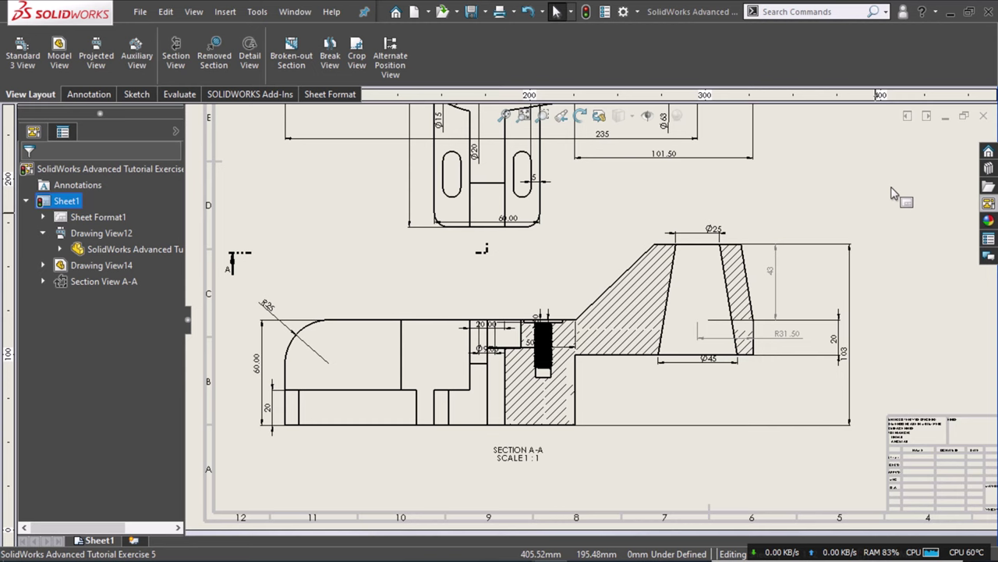
Move the 20.00 rib width dimension up above the part.
{"action": "left_click", "coordinate": [485, 328]}
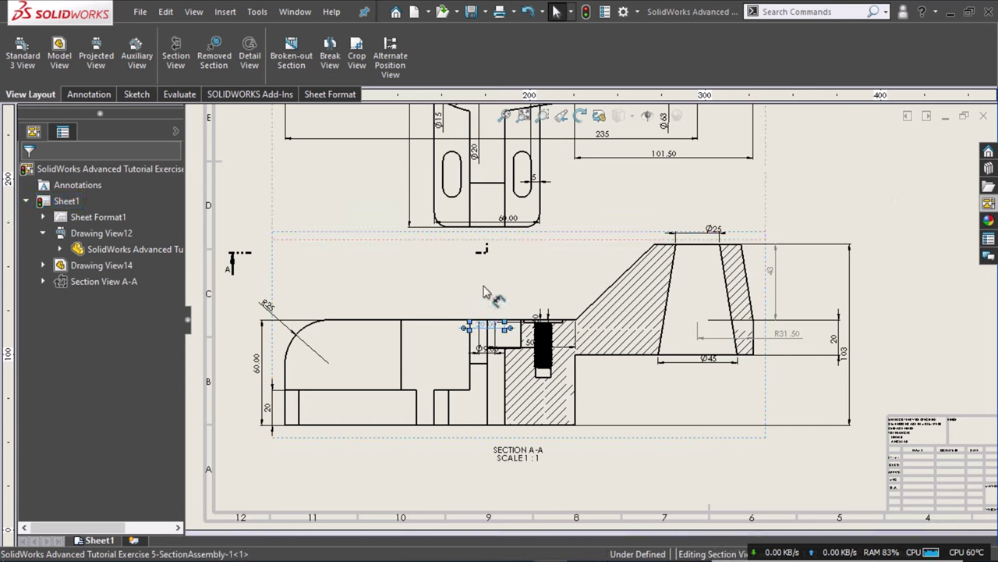
{"action": "left_click_drag", "start_coordinate": [484, 291], "coordinate": [487, 286]}
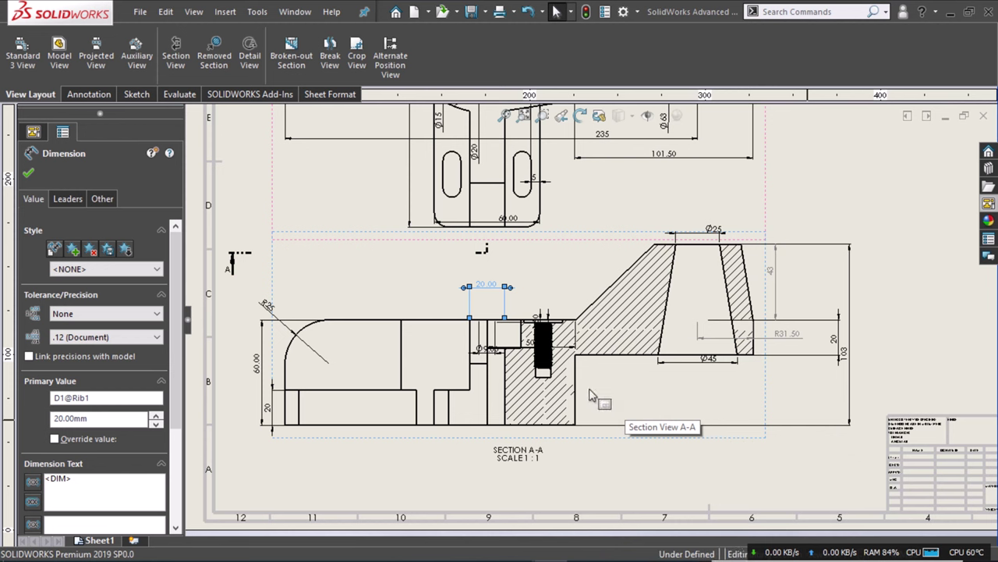
{"action": "key", "text": "Escape"}
{"action": "scroll", "coordinate": [535, 360], "scroll_direction": "down", "scroll_amount": 2}
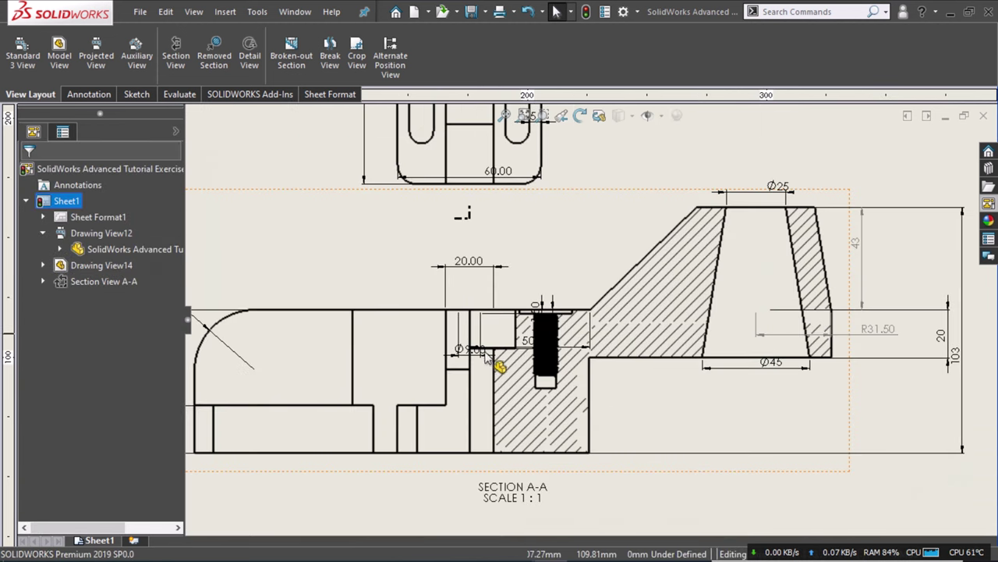
Reposition the Ø9.00, 1.50 and 50.50 dimensions above section A-A, clear of the threaded hole.
{"action": "left_click", "coordinate": [466, 170]}
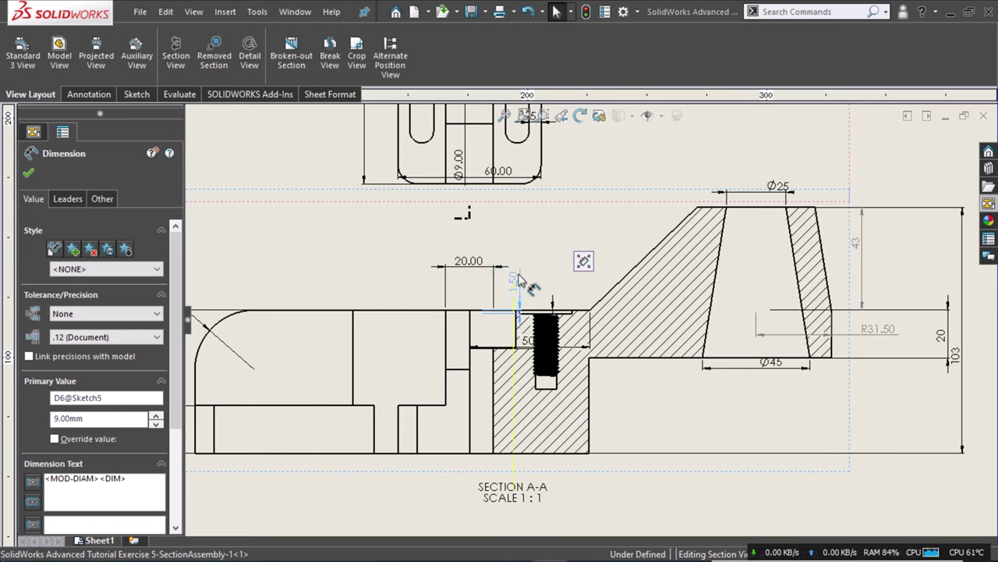
{"action": "left_click", "coordinate": [521, 281]}
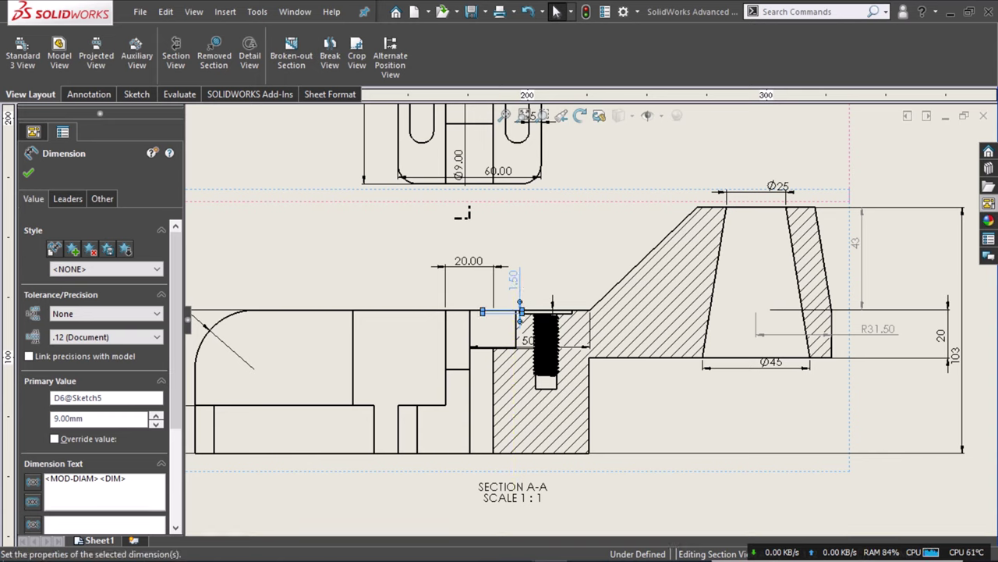
{"action": "left_click", "coordinate": [531, 348]}
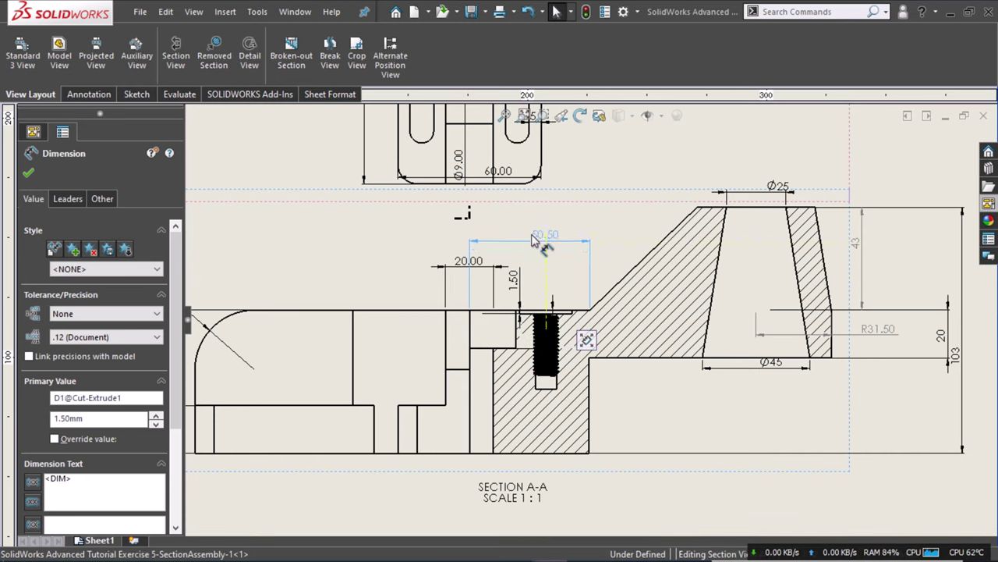
{"action": "left_click", "coordinate": [533, 241]}
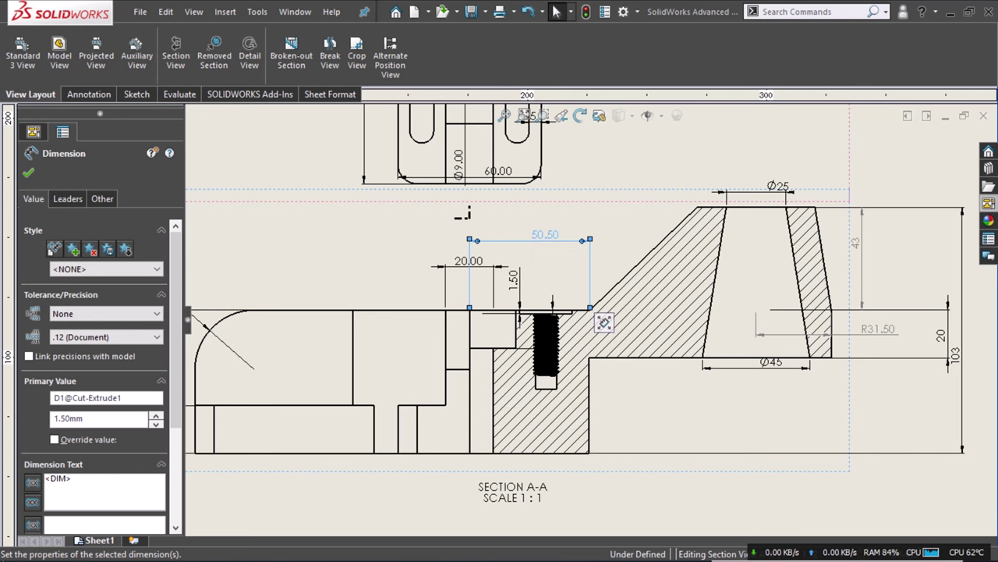
{"action": "scroll", "coordinate": [568, 373], "scroll_direction": "down", "scroll_amount": 2}
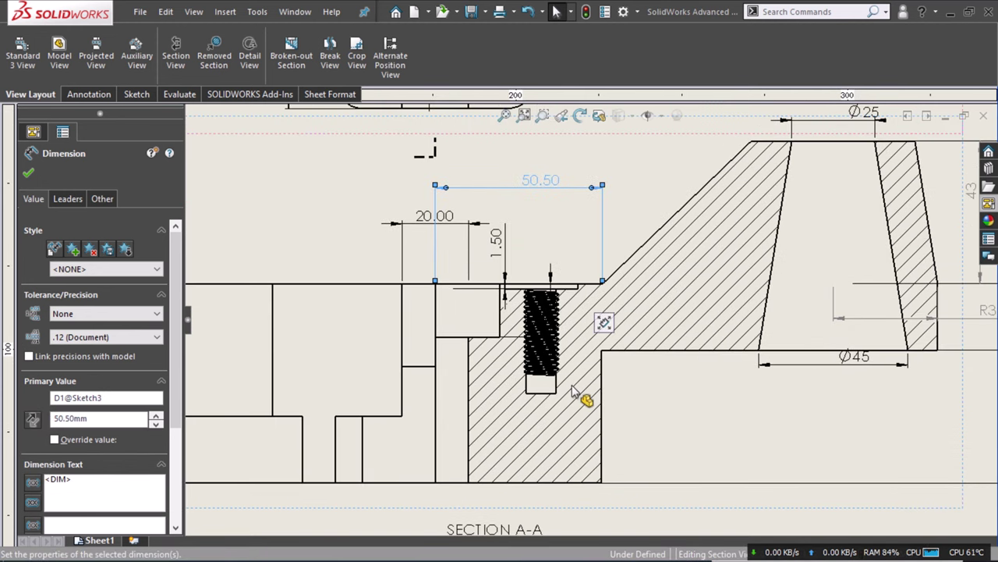
{"action": "scroll", "coordinate": [577, 394], "scroll_direction": "up", "scroll_amount": 3}
{"action": "scroll", "coordinate": [590, 398], "scroll_direction": "up", "scroll_amount": 2}
{"action": "scroll", "coordinate": [588, 383], "scroll_direction": "up", "scroll_amount": 2}
{"action": "scroll", "coordinate": [617, 249], "scroll_direction": "down", "scroll_amount": 1}
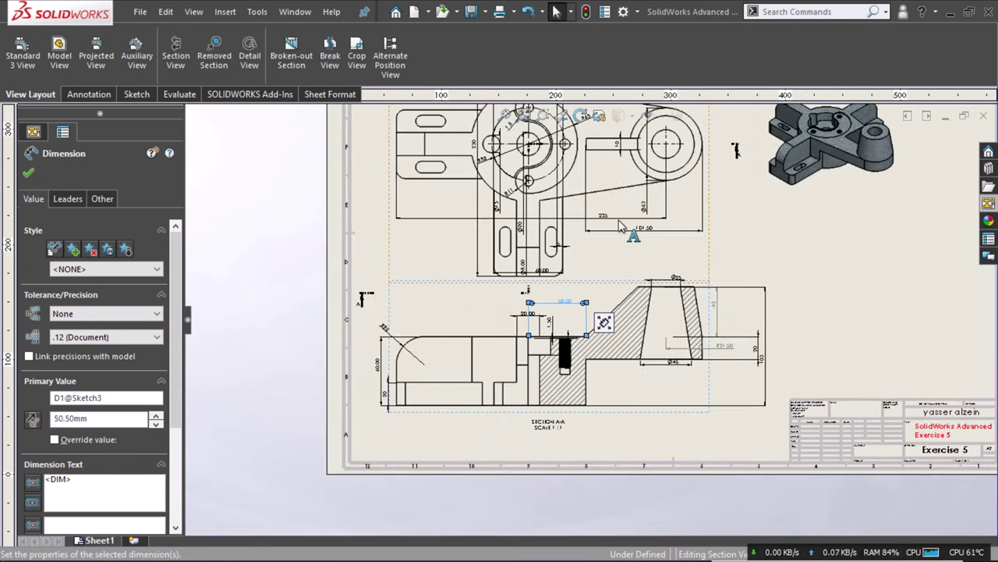
{"action": "scroll", "coordinate": [616, 251], "scroll_direction": "down", "scroll_amount": 1}
{"action": "scroll", "coordinate": [586, 306], "scroll_direction": "down", "scroll_amount": 1}
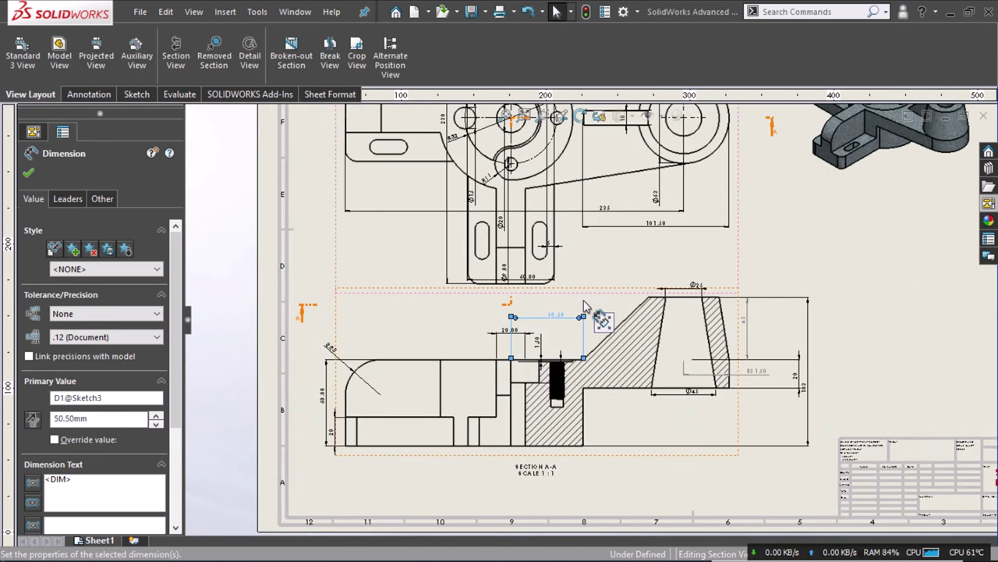
Zoom in on section A-A and nudge the Ø25 dimension slightly upward.
{"action": "left_click", "coordinate": [884, 321]}
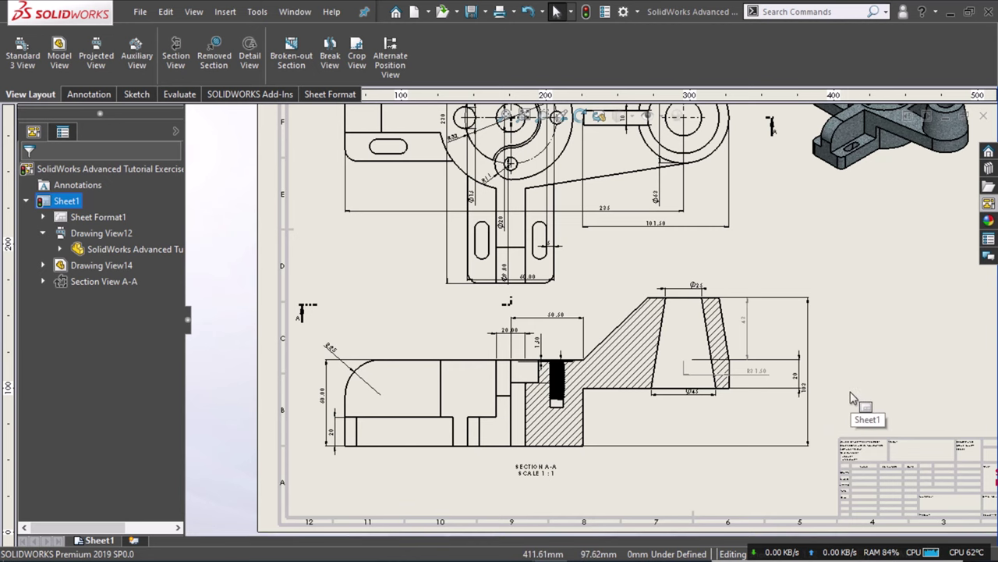
{"action": "key", "text": "f"}
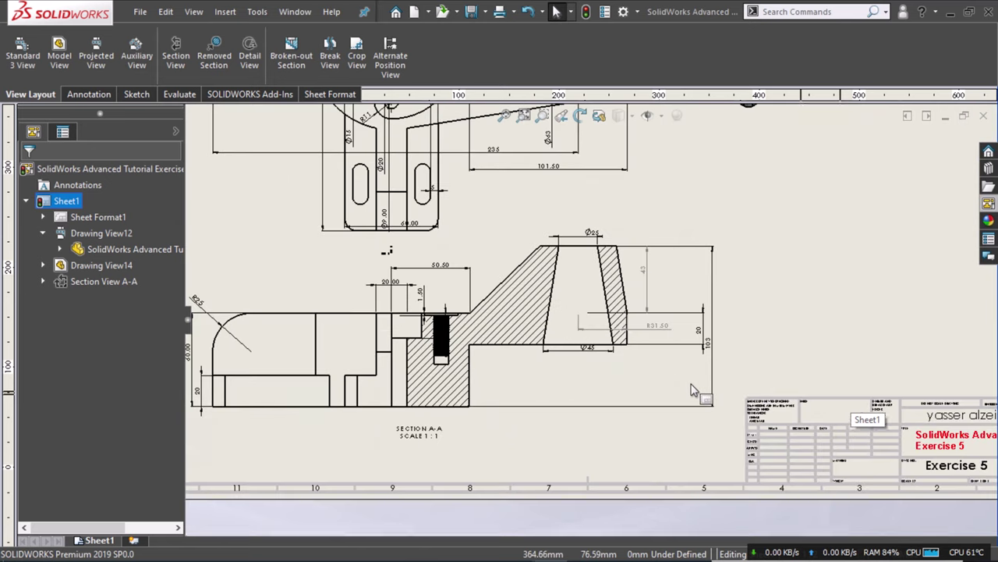
{"action": "scroll", "coordinate": [784, 405], "scroll_direction": "down", "scroll_amount": 3}
{"action": "scroll", "coordinate": [676, 274], "scroll_direction": "down", "scroll_amount": 1}
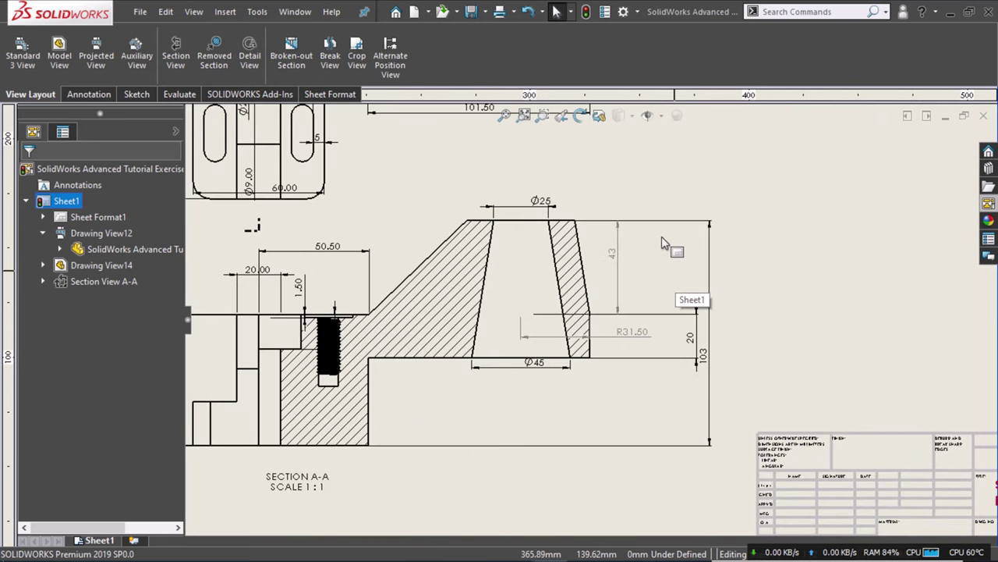
{"action": "scroll", "coordinate": [670, 273], "scroll_direction": "down", "scroll_amount": 1}
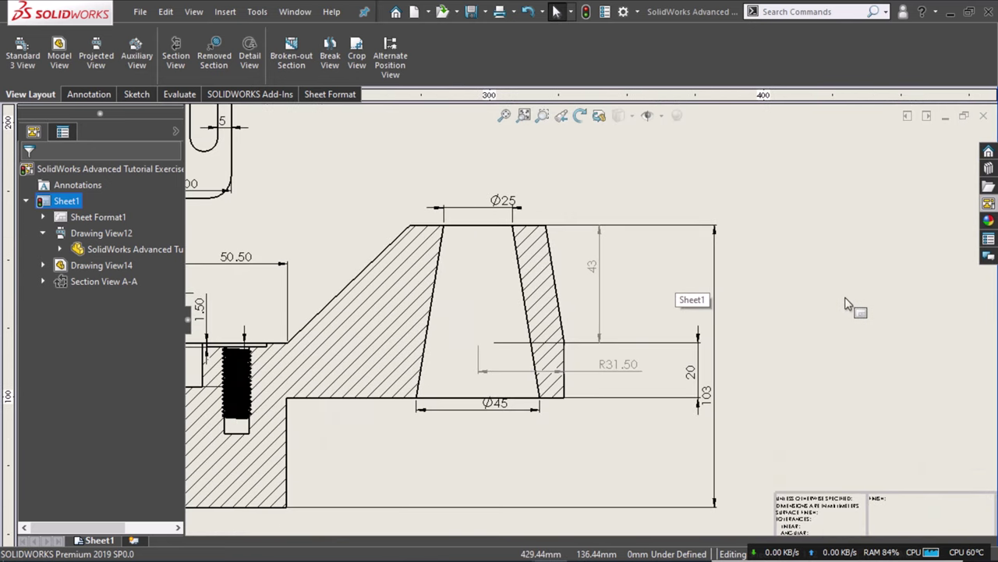
{"action": "scroll", "coordinate": [770, 310], "scroll_direction": "down", "scroll_amount": 1}
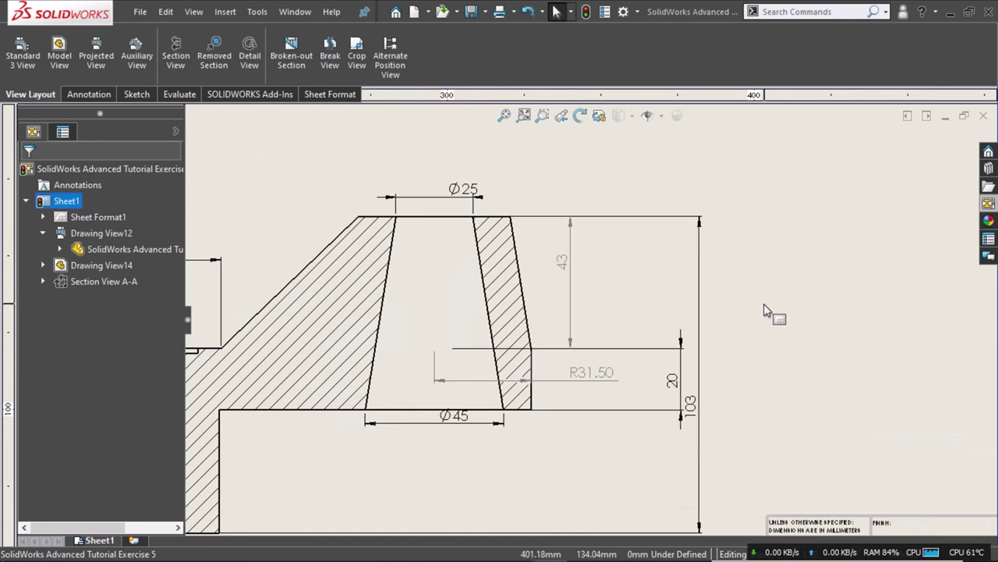
{"action": "left_click_drag", "start_coordinate": [435, 197], "coordinate": [432, 184]}
{"action": "left_click", "coordinate": [430, 182]}
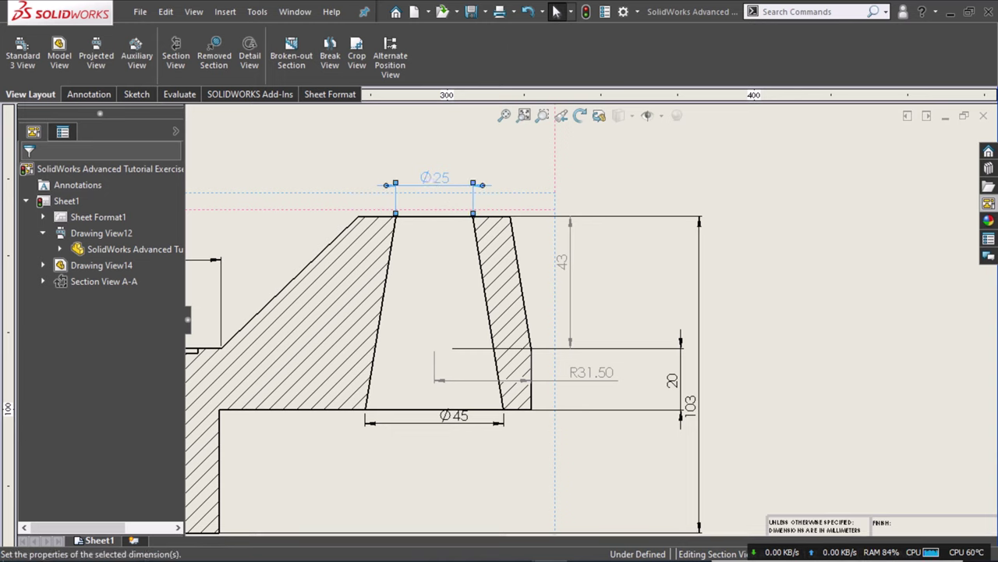
{"action": "left_click", "coordinate": [772, 223]}
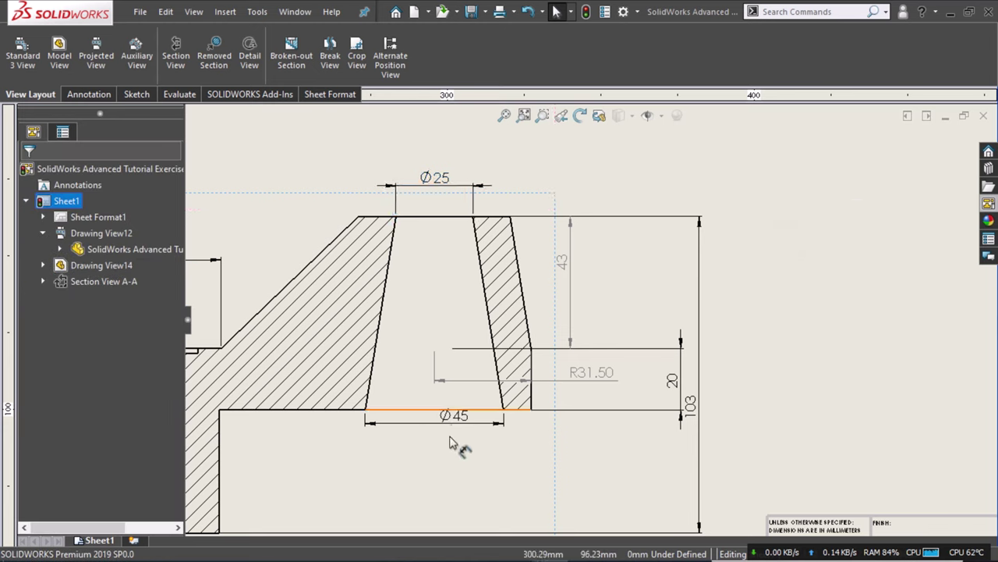
Move the Ø45 dimension further below the part and delete the R31.50 radius.
{"action": "left_click_drag", "start_coordinate": [450, 443], "coordinate": [450, 490]}
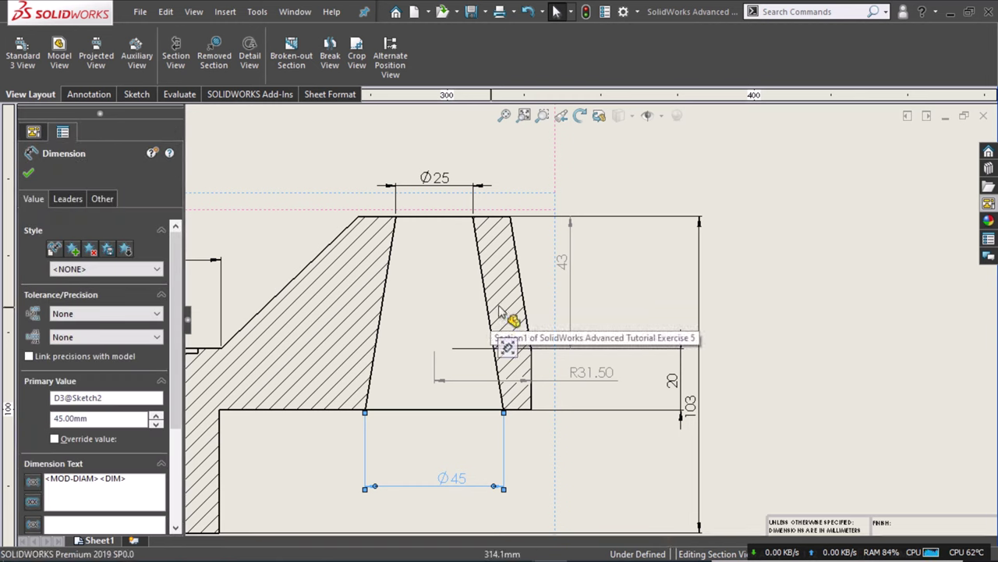
{"action": "left_click", "coordinate": [593, 380]}
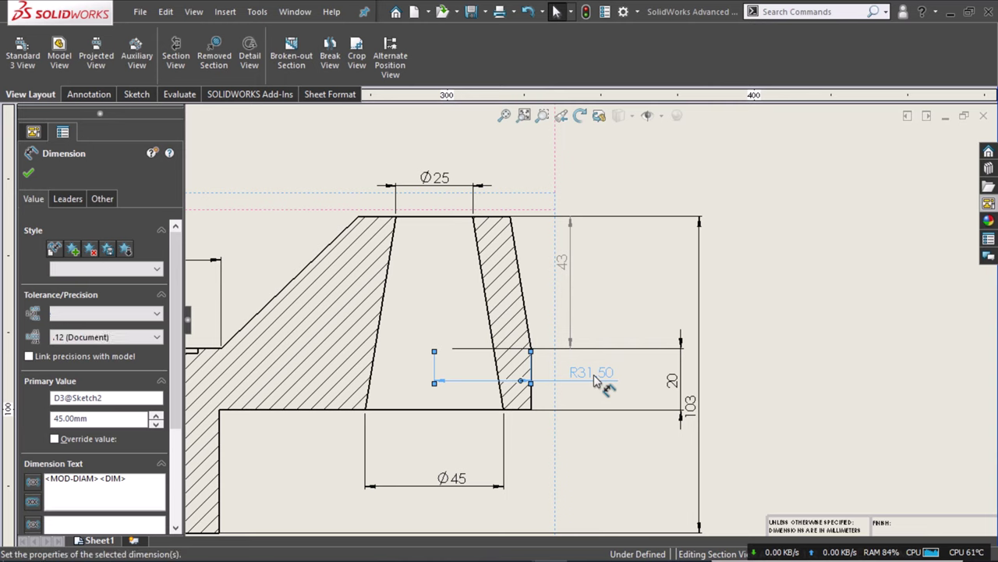
{"action": "key", "text": "Delete"}
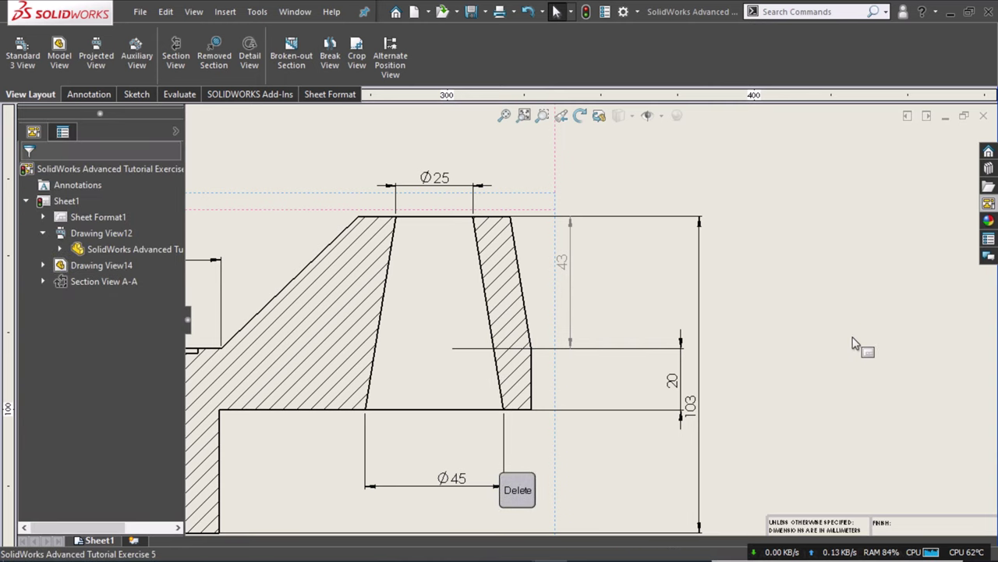
Move the 20 height beside the 43, fit its extension line, and raise Ø45 closer to the part.
{"action": "left_click_drag", "start_coordinate": [677, 381], "coordinate": [562, 380]}
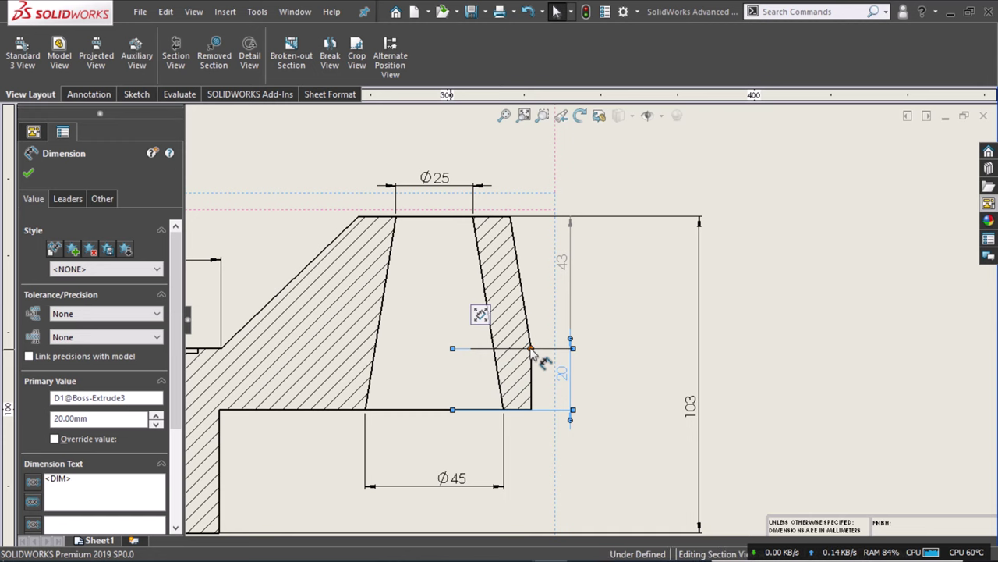
{"action": "left_click_drag", "start_coordinate": [531, 351], "coordinate": [532, 349]}
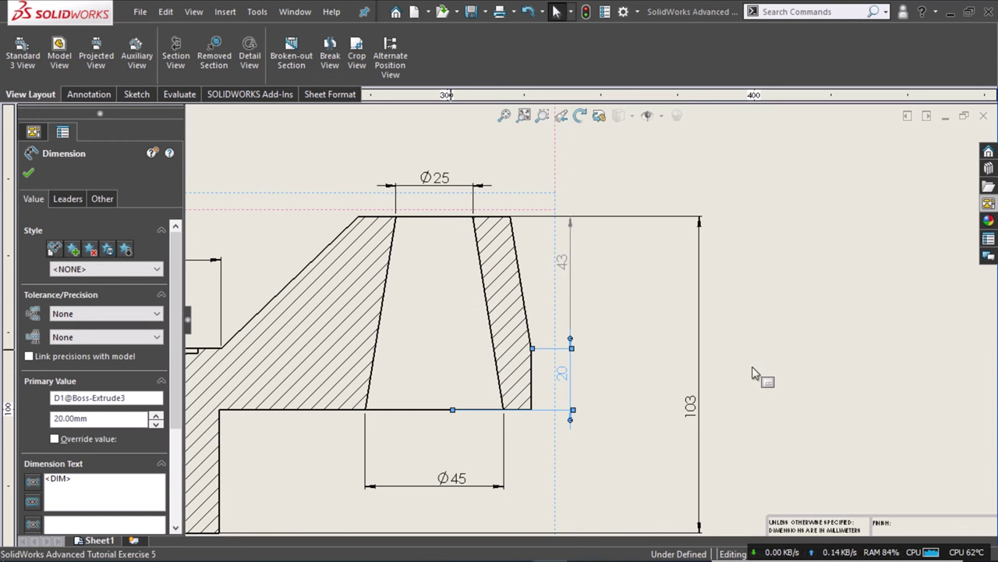
{"action": "left_click", "coordinate": [775, 273]}
{"action": "middle_click_drag", "start_coordinate": [775, 274], "coordinate": [823, 252]}
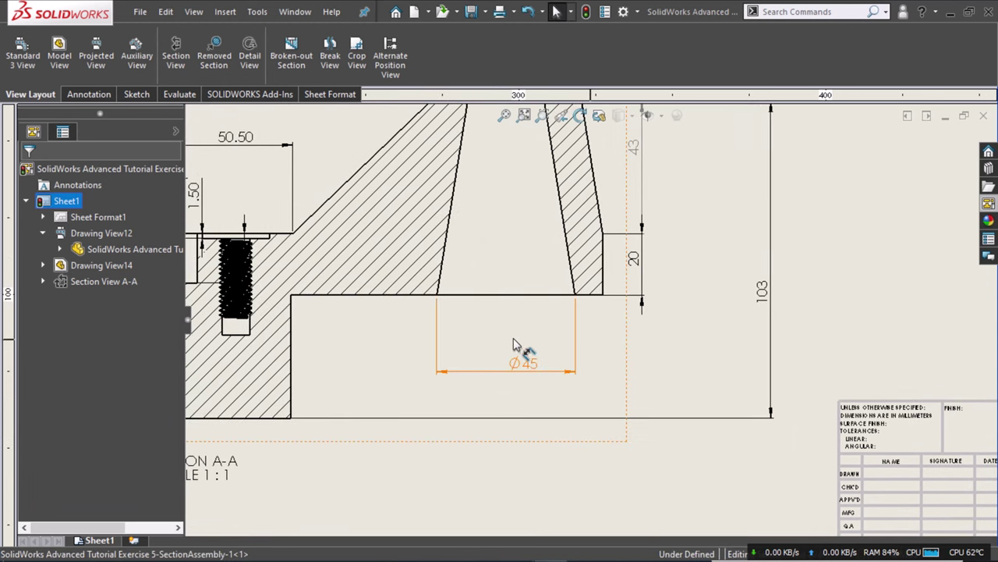
{"action": "left_click_drag", "start_coordinate": [515, 344], "coordinate": [512, 339]}
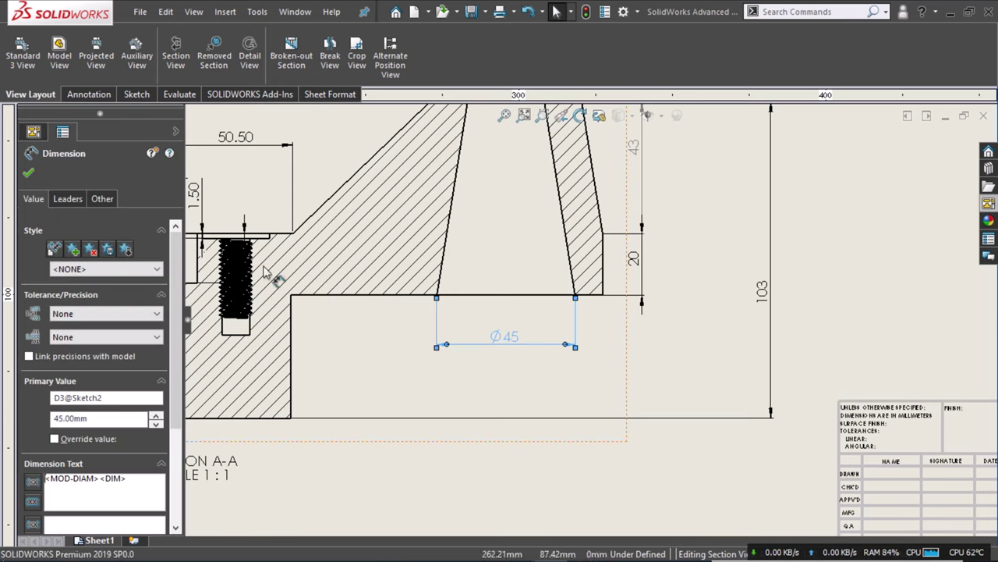
Dimension section A-A's lower step as a 40 height with precision set to None.
{"action": "left_click", "coordinate": [77, 97]}
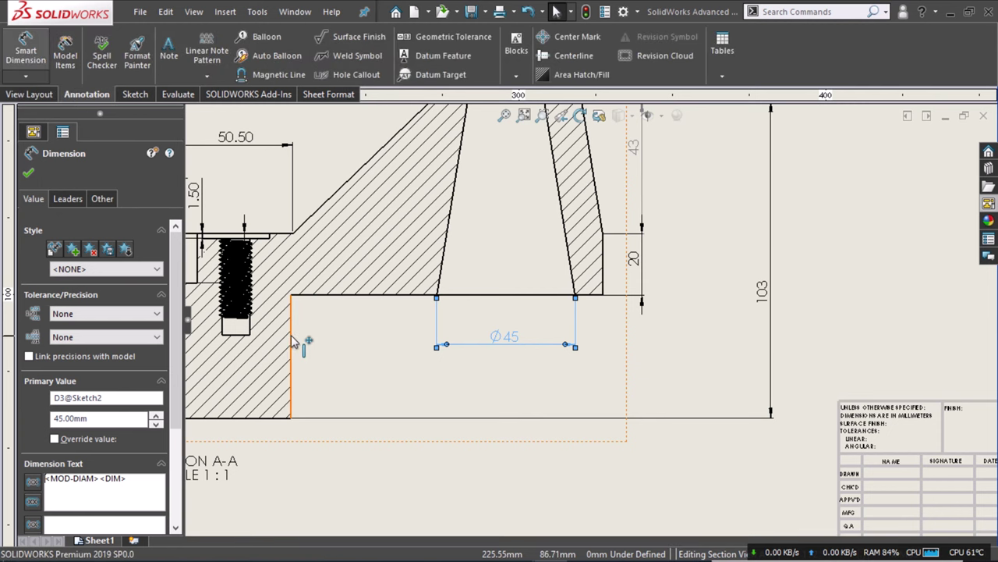
{"action": "left_click", "coordinate": [332, 341]}
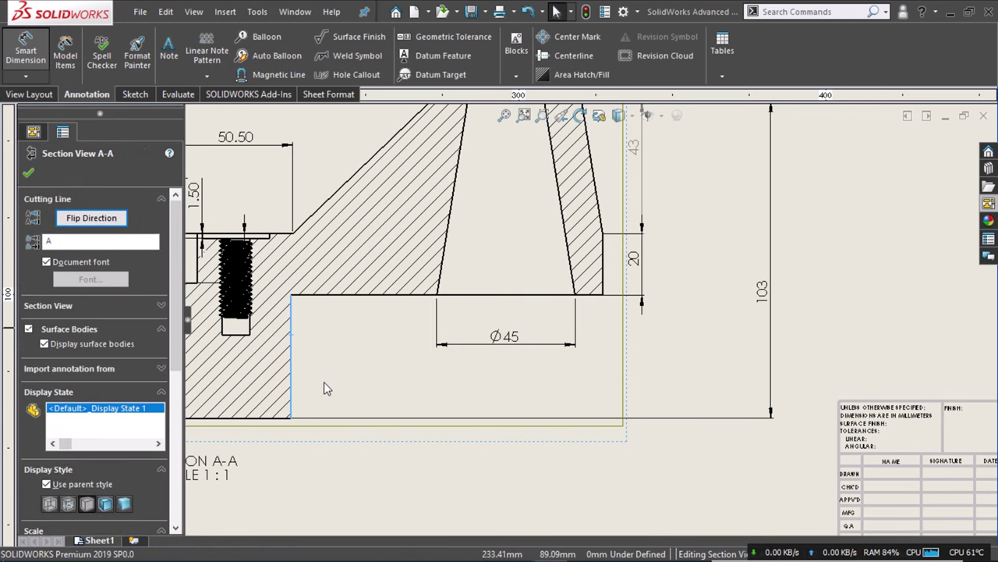
{"action": "key", "text": "Escape"}
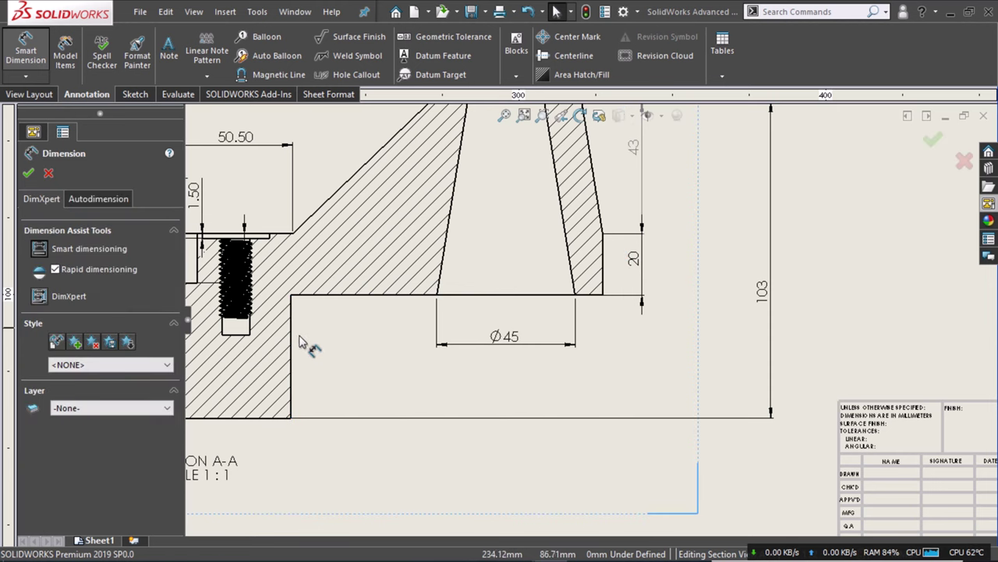
{"action": "left_click", "coordinate": [293, 341]}
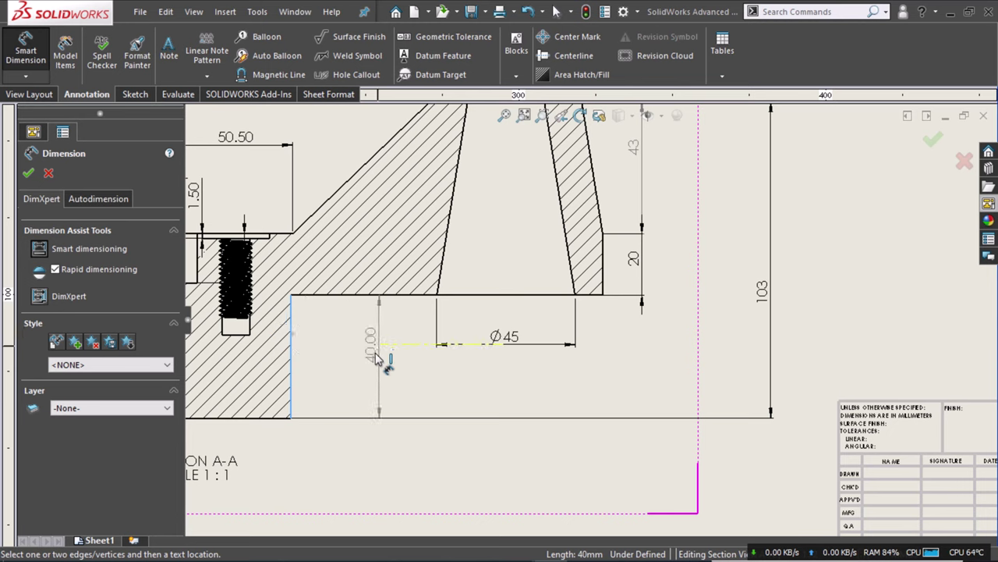
{"action": "left_click", "coordinate": [376, 360]}
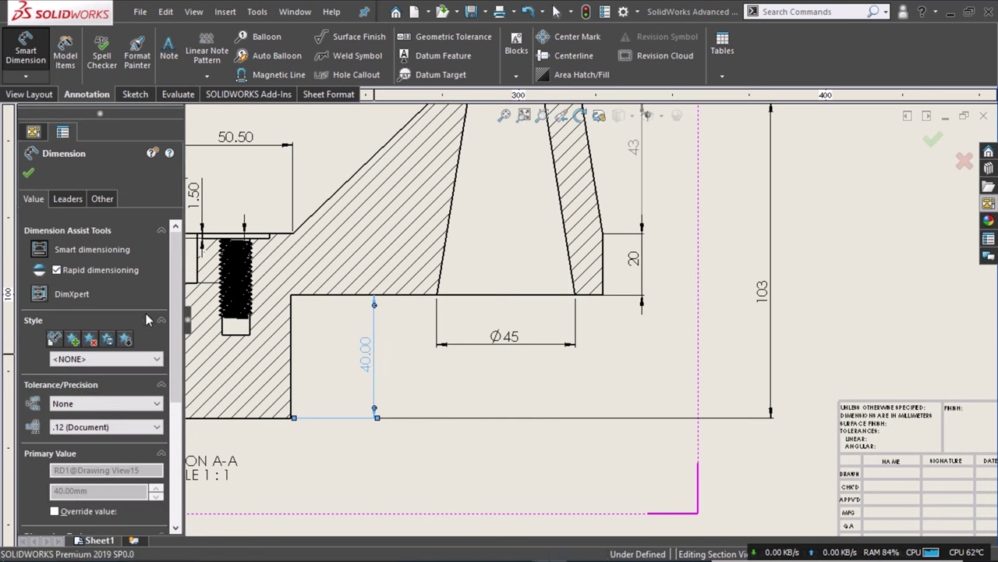
{"action": "left_click", "coordinate": [82, 434]}
{"action": "left_click", "coordinate": [70, 442]}
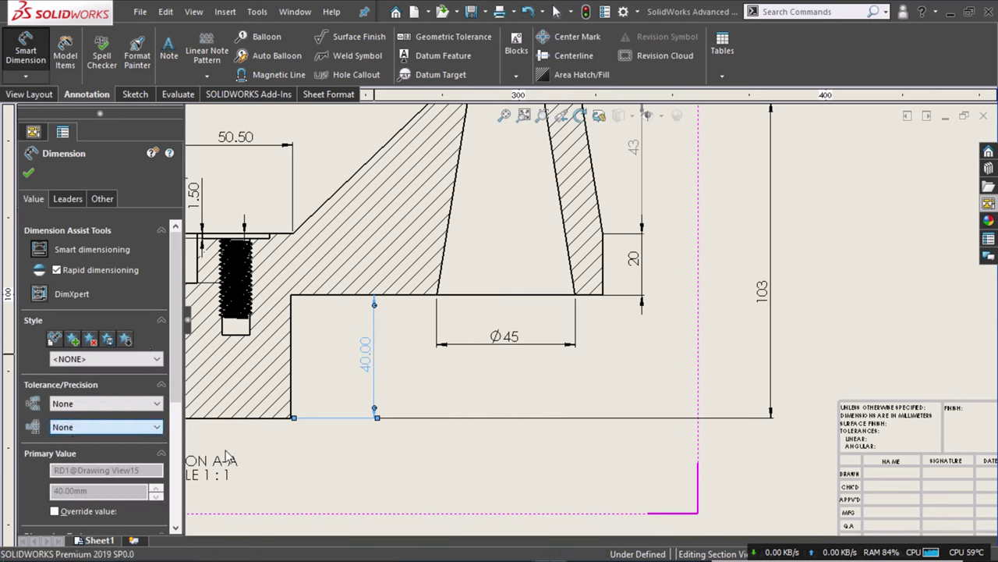
{"action": "key", "text": "Escape"}
Delete the 103 overall height dimension from section A-A's right side.
{"action": "left_click", "coordinate": [762, 295]}
{"action": "key", "text": "Delete"}
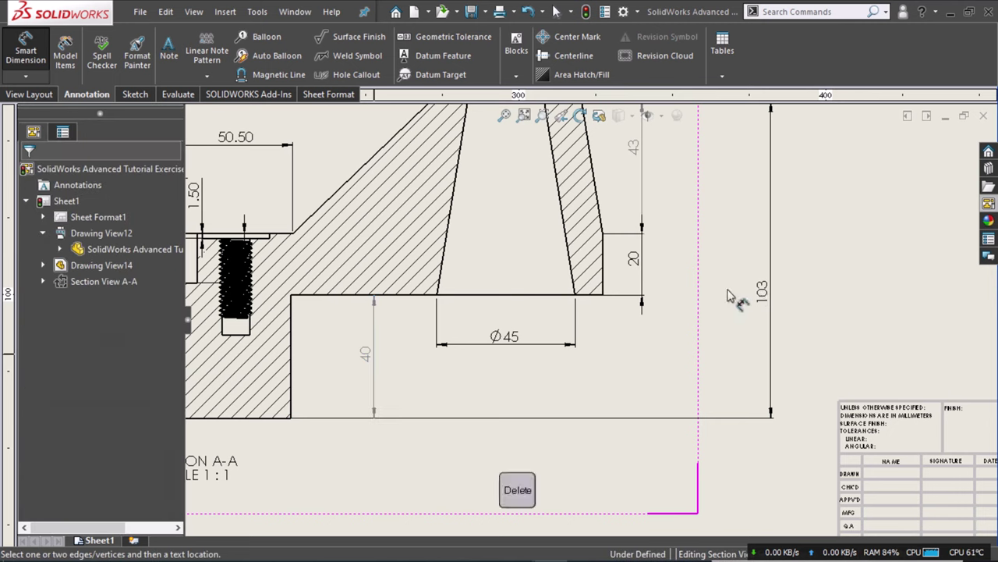
{"action": "left_click", "coordinate": [762, 292]}
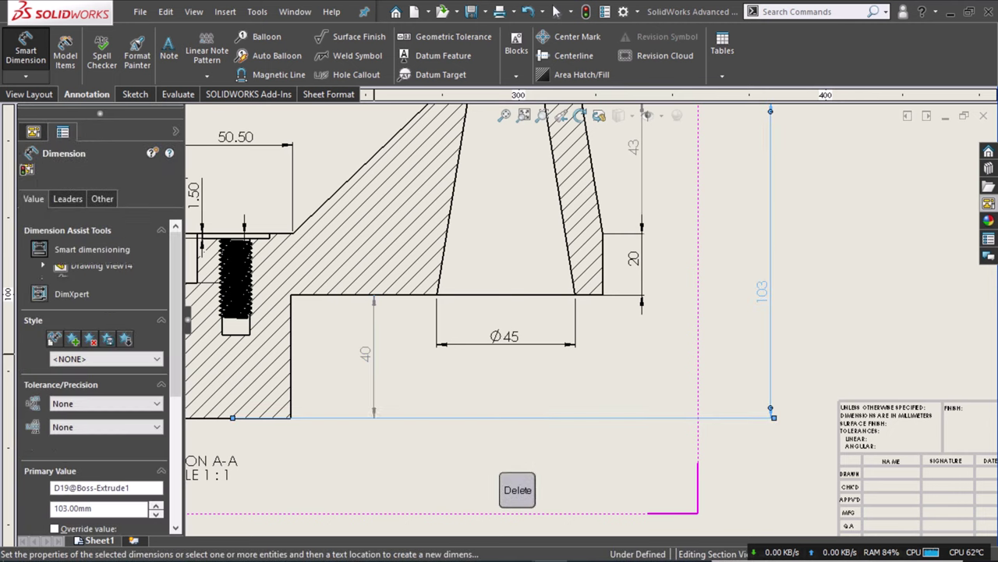
{"action": "key", "text": "Delete"}
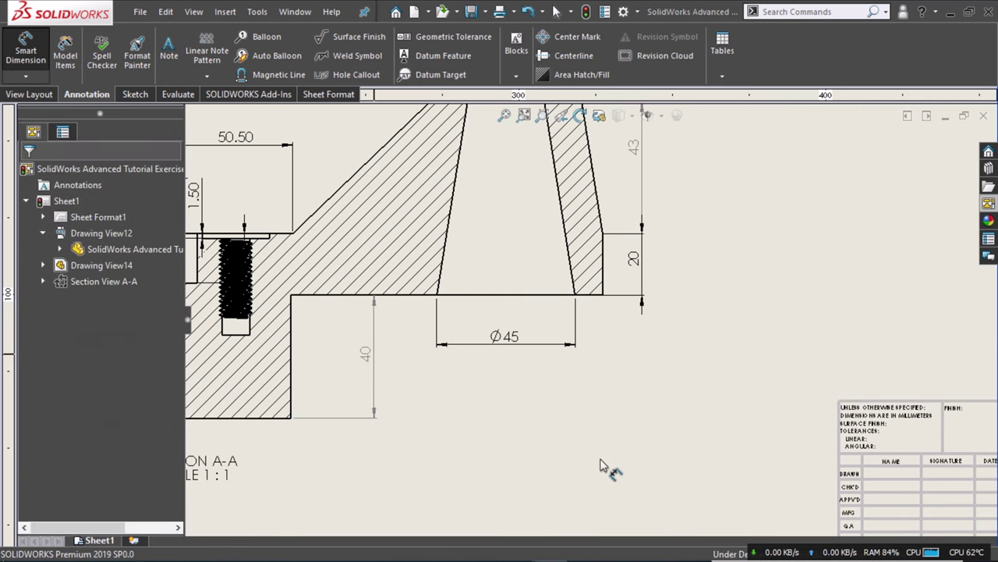
Pan to the section's upper dimensions and restart the Smart Dimension tool.
{"action": "middle_click_drag", "start_coordinate": [599, 463], "coordinate": [628, 468]}
{"action": "key", "text": "d"}
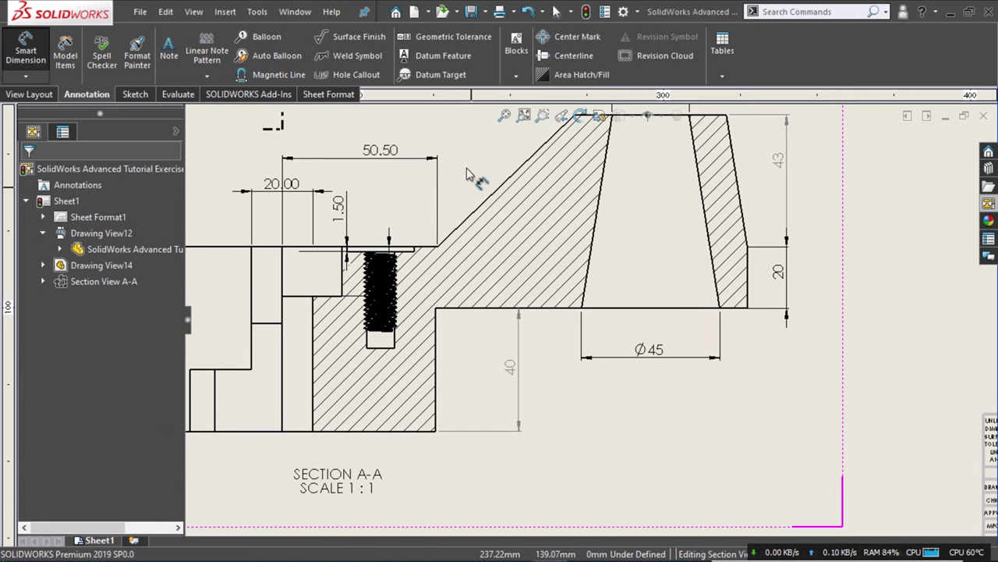
{"action": "mouse_move", "coordinate": [493, 251]}
{"action": "middle_mouse_down"}
{"action": "mouse_move", "coordinate": [517, 290]}
{"action": "mouse_move", "coordinate": [550, 294]}
{"action": "middle_mouse_up"}
{"action": "key", "text": "Escape"}
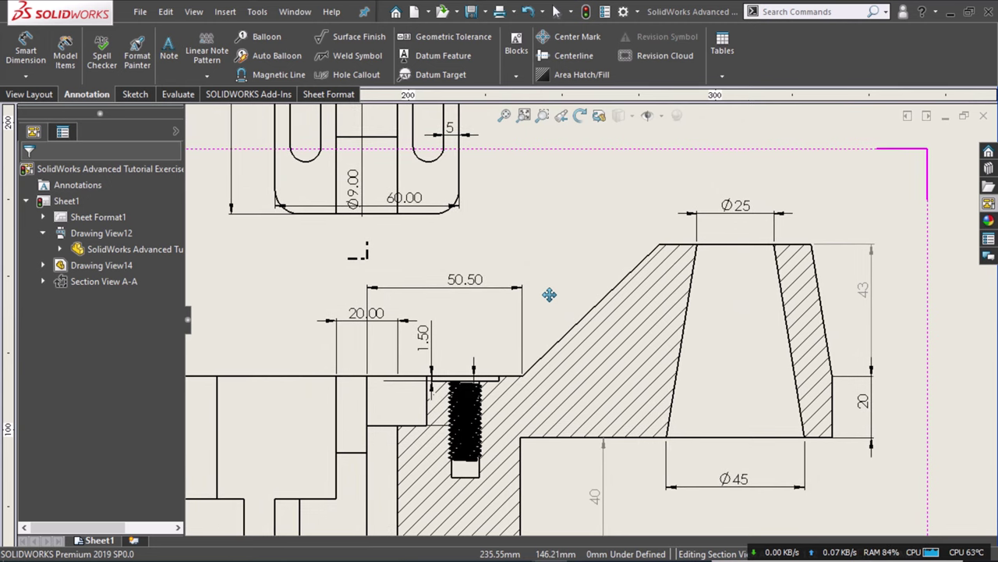
{"action": "key", "text": "Return"}
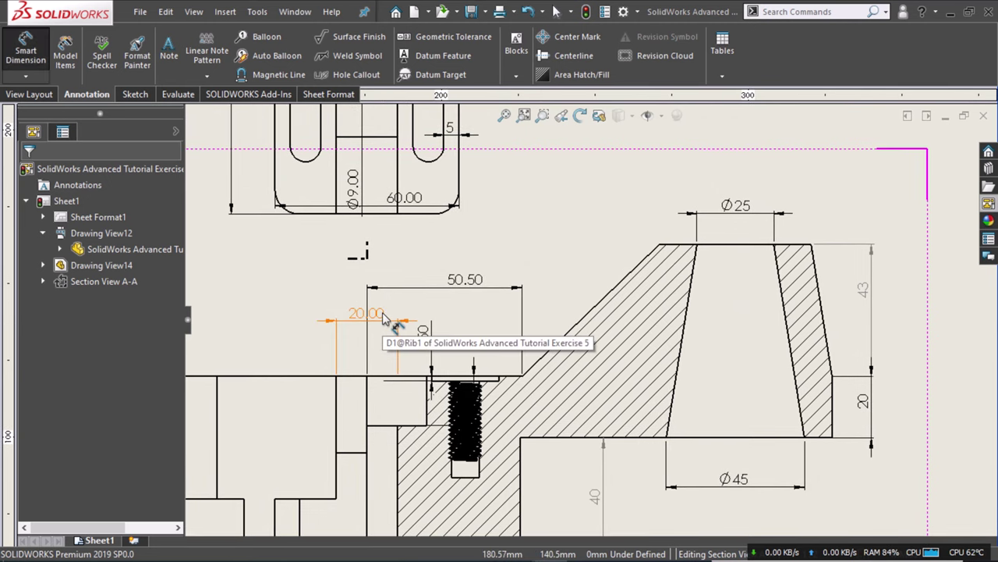
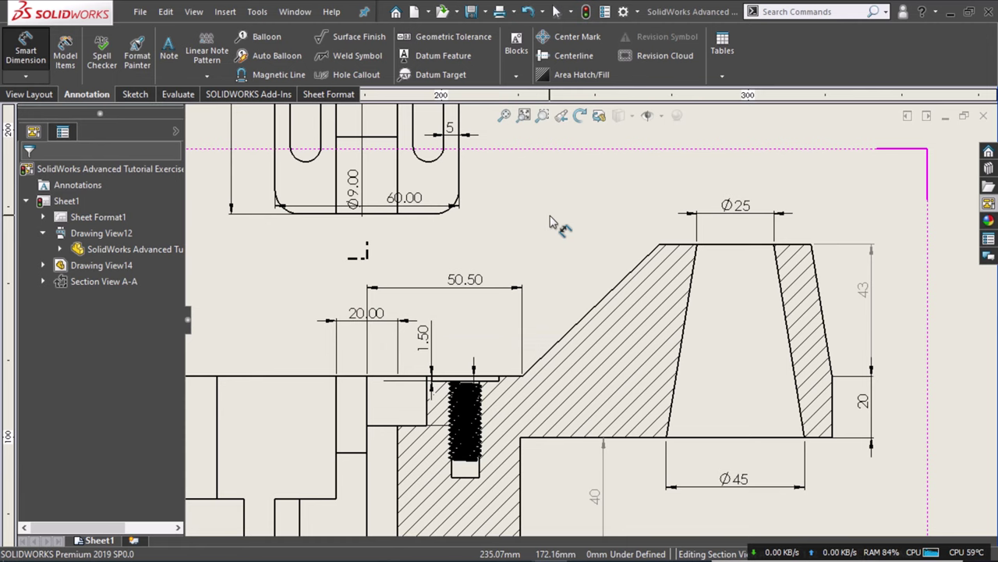
Drag the 20.00 dimension off Section A-A into the top view beside 60.00.
{"action": "left_click", "coordinate": [352, 315]}
{"action": "key", "text": "space"}
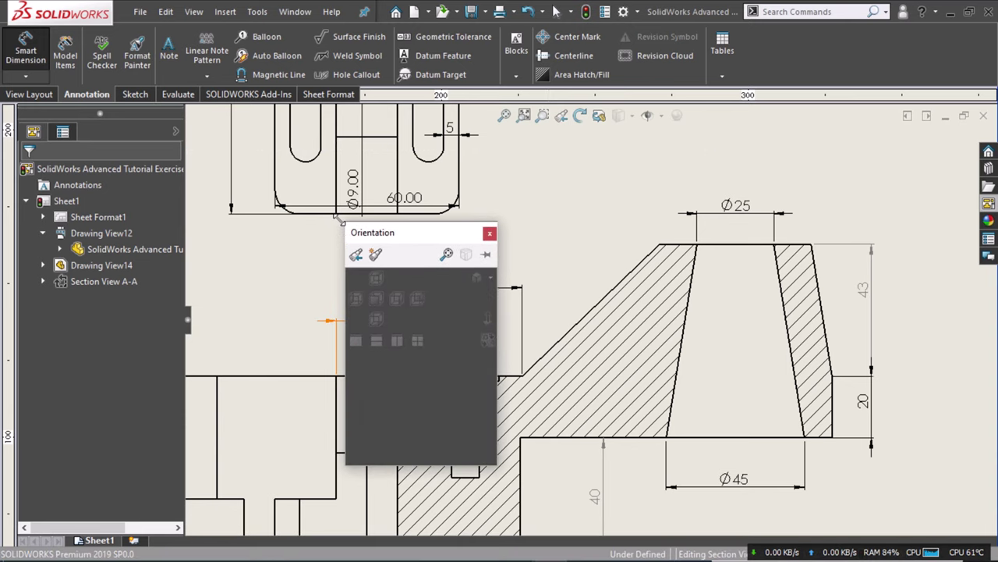
{"action": "left_click", "coordinate": [261, 301]}
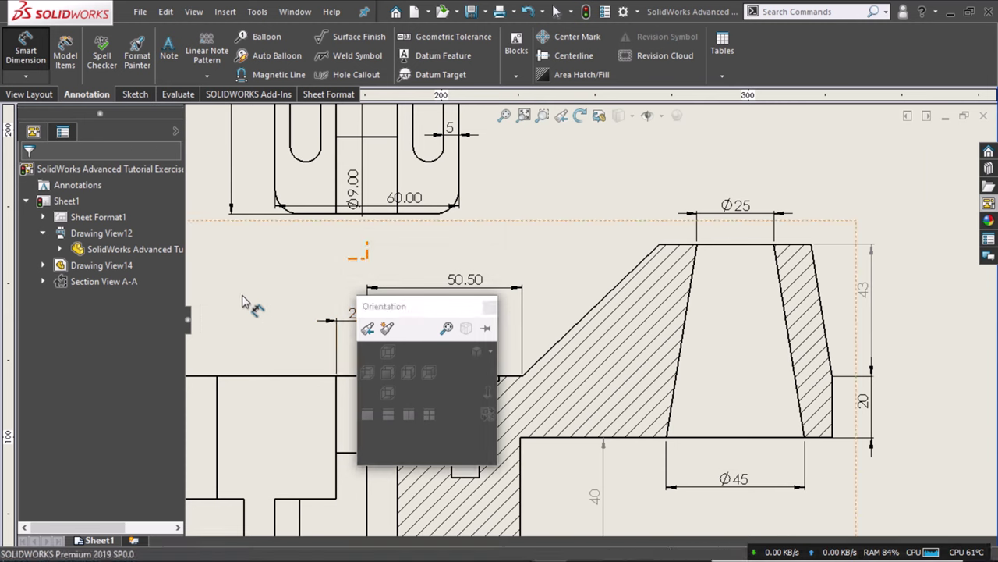
{"action": "left_click", "coordinate": [359, 312]}
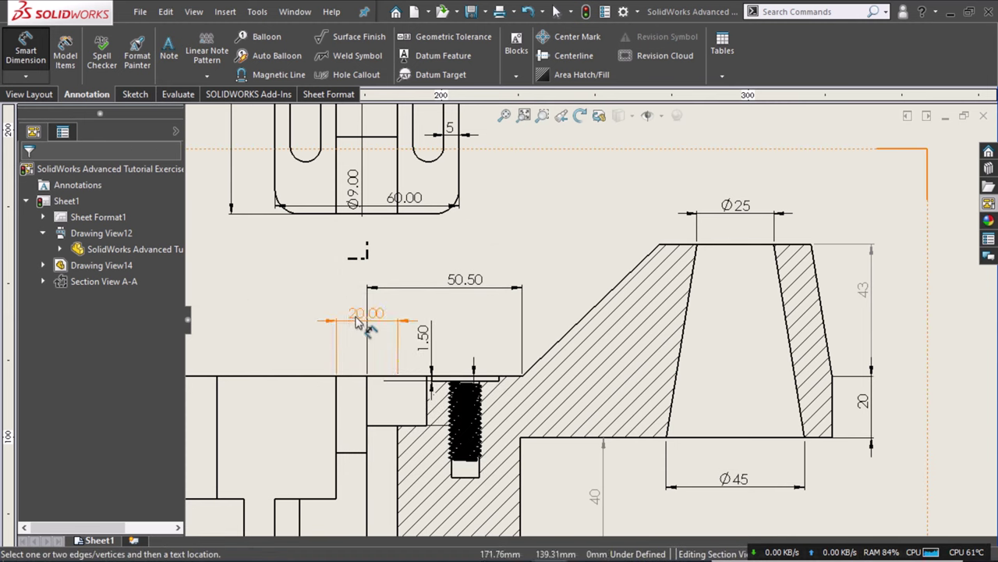
{"action": "left_click_drag", "start_coordinate": [350, 302], "coordinate": [347, 204], "text": "shift"}
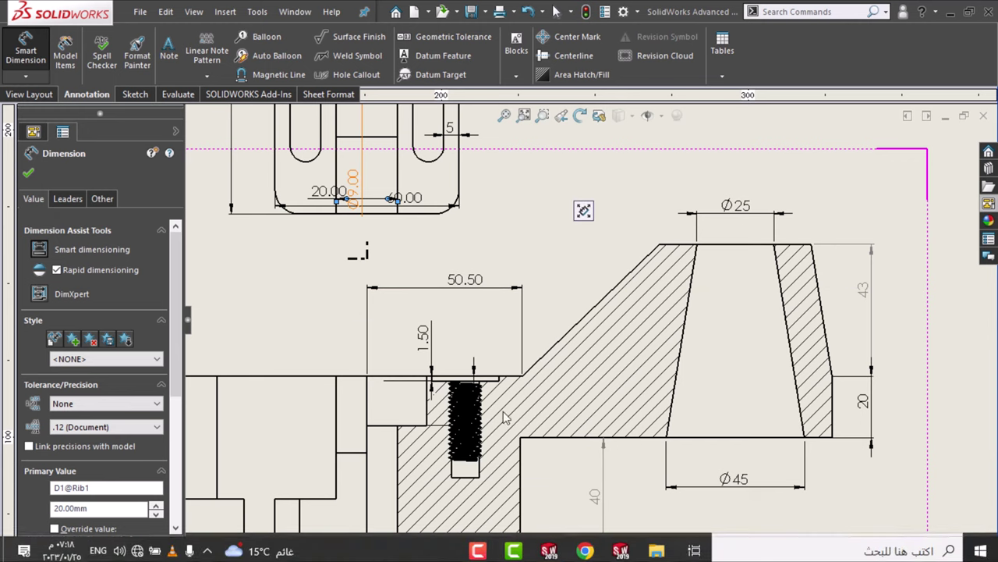
{"action": "left_click", "coordinate": [526, 220]}
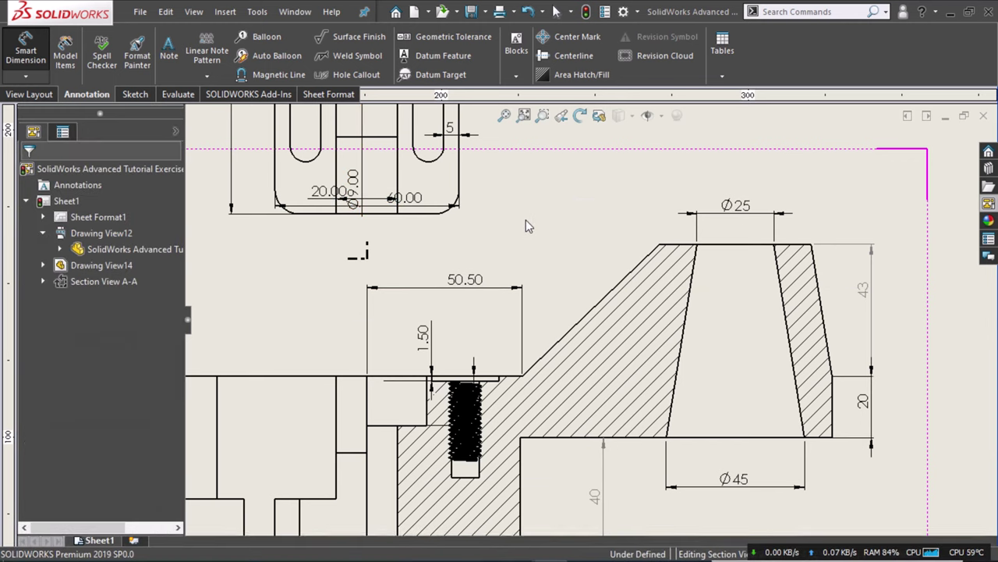
Relocate the 101.50 dimension from the top view to beneath Section A-A, adjusting its extension line.
{"action": "scroll", "coordinate": [529, 218], "scroll_direction": "down", "scroll_amount": 1}
{"action": "scroll", "coordinate": [530, 217], "scroll_direction": "down", "scroll_amount": 2}
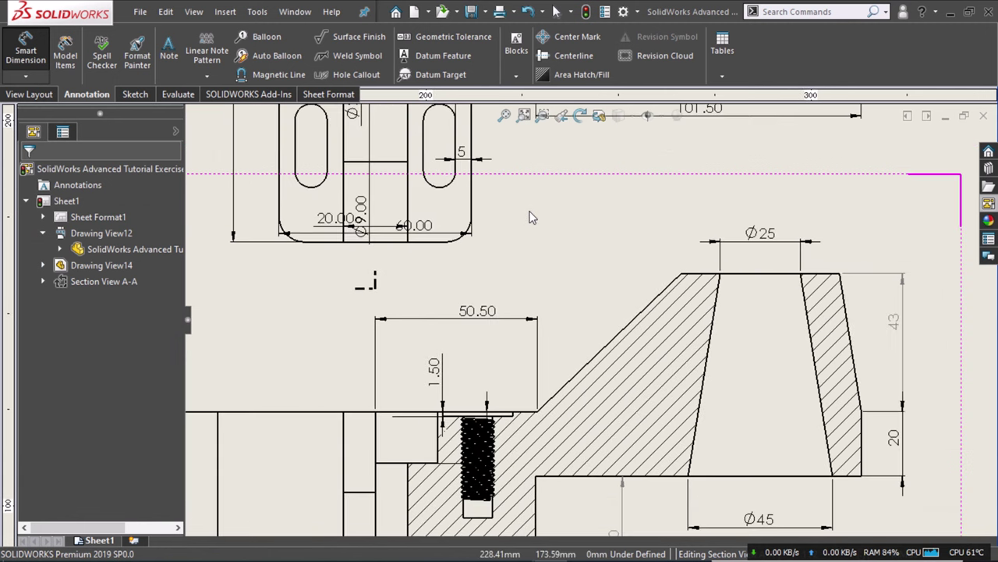
{"action": "scroll", "coordinate": [531, 218], "scroll_direction": "up", "scroll_amount": 2}
{"action": "scroll", "coordinate": [529, 212], "scroll_direction": "up", "scroll_amount": 1}
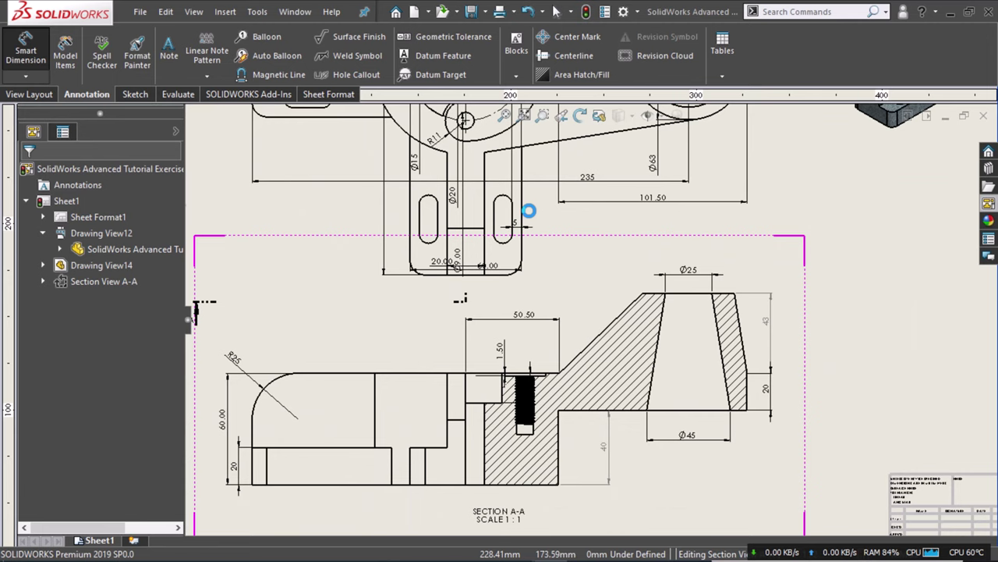
{"action": "left_click", "coordinate": [651, 200]}
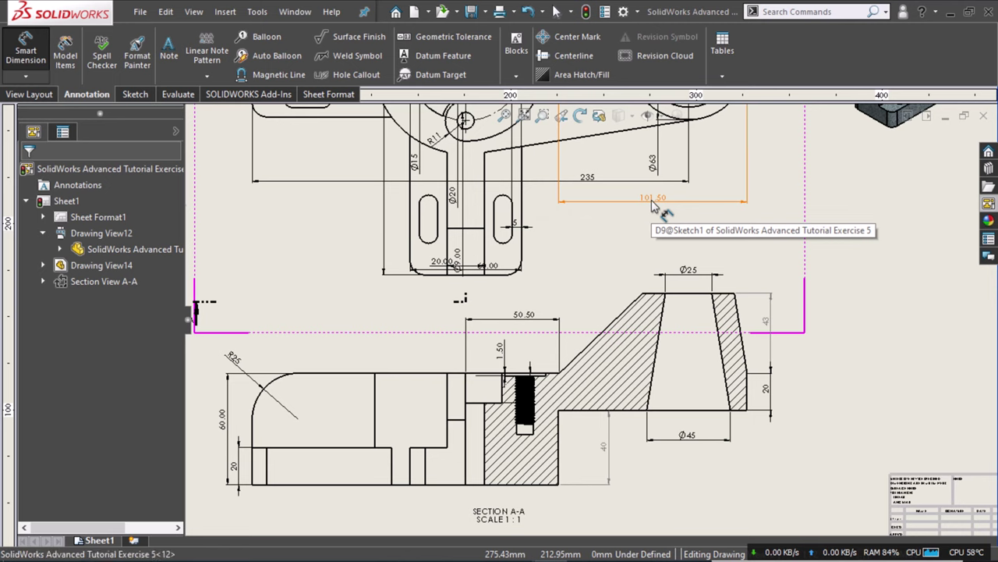
{"action": "left_click_drag", "start_coordinate": [651, 200], "coordinate": [644, 452], "text": "shift"}
{"action": "left_click", "coordinate": [644, 458]}
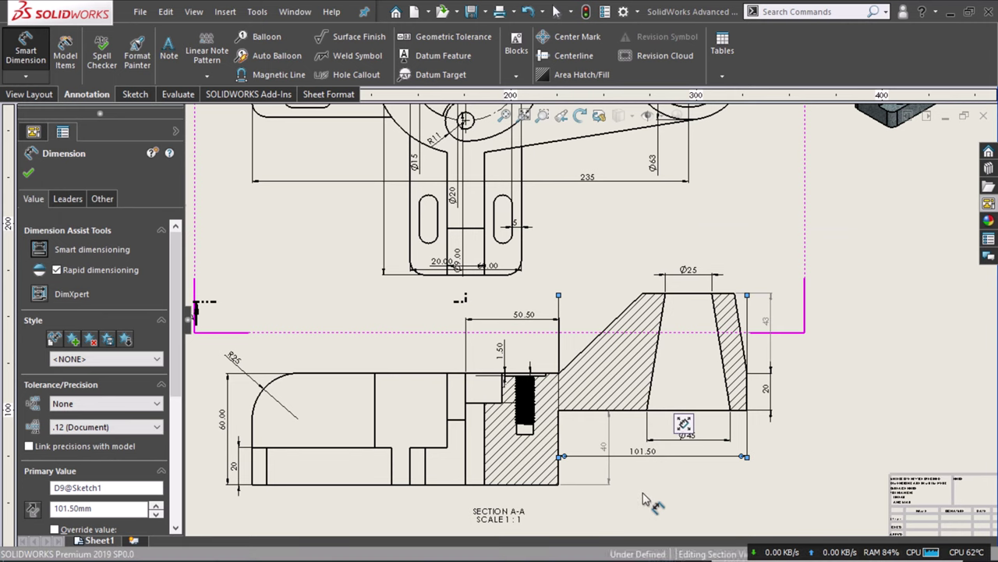
{"action": "left_click_drag", "start_coordinate": [643, 511], "coordinate": [644, 505]}
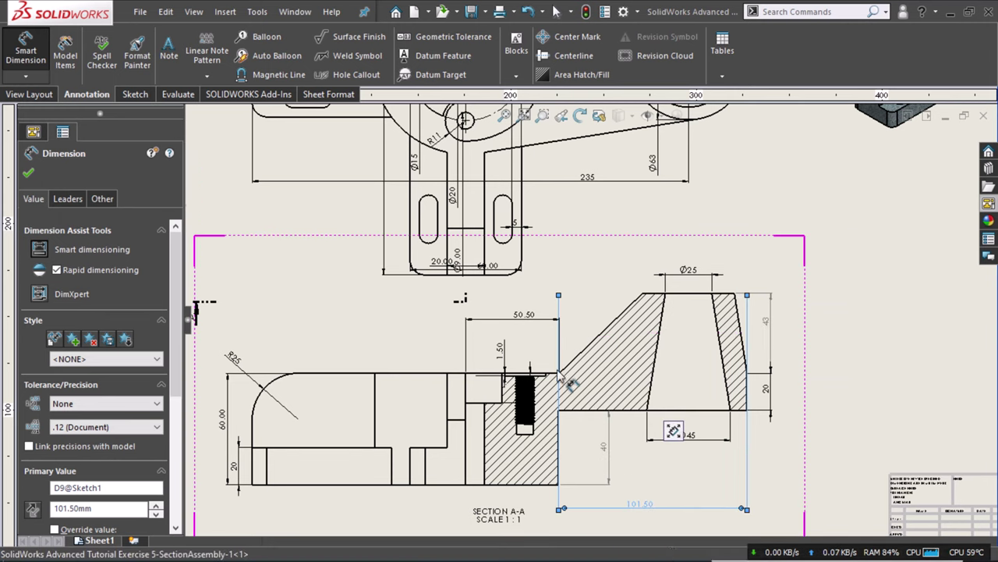
{"action": "middle_click_drag", "start_coordinate": [560, 379], "coordinate": [527, 357]}
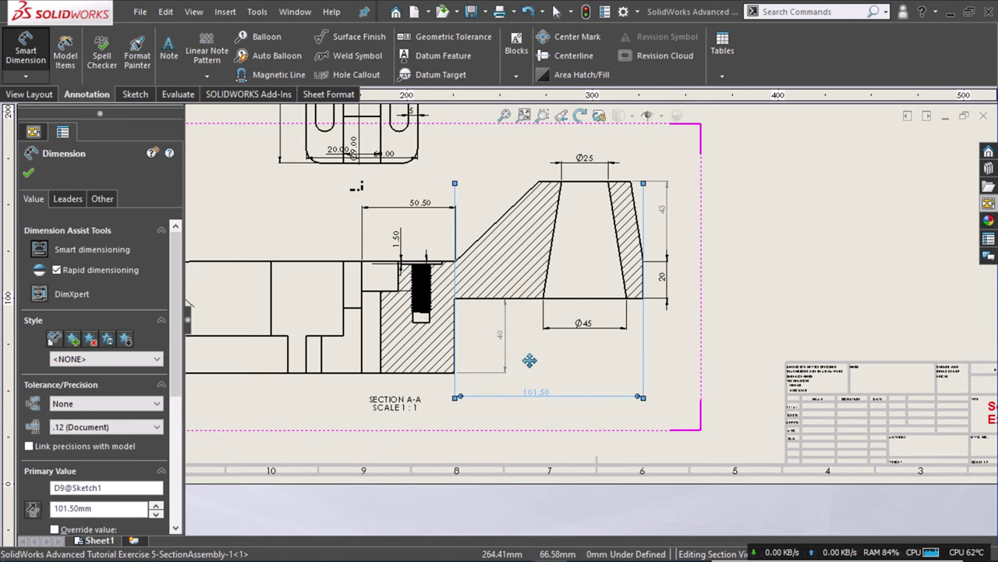
{"action": "left_click", "coordinate": [644, 185]}
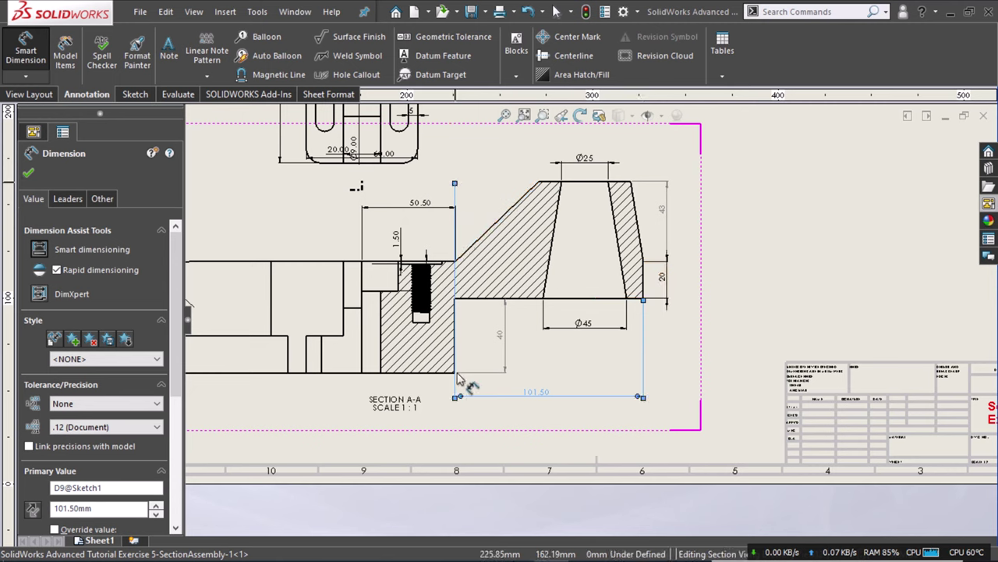
{"action": "left_click", "coordinate": [784, 337]}
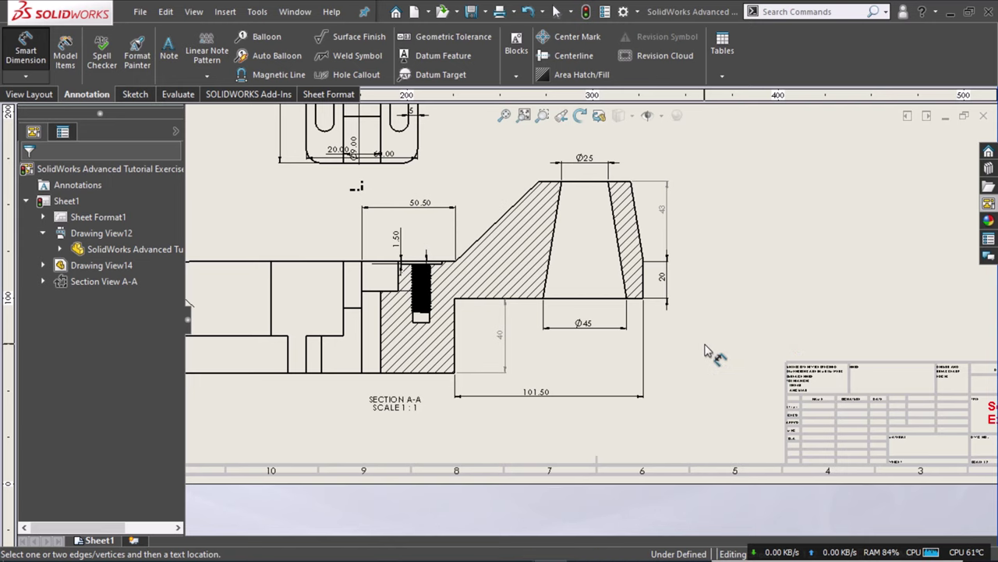
Place the 16.00 dimension beside the threaded hole in Section A-A.
{"action": "scroll", "coordinate": [442, 293], "scroll_direction": "down", "scroll_amount": 1}
{"action": "scroll", "coordinate": [472, 289], "scroll_direction": "down", "scroll_amount": 1}
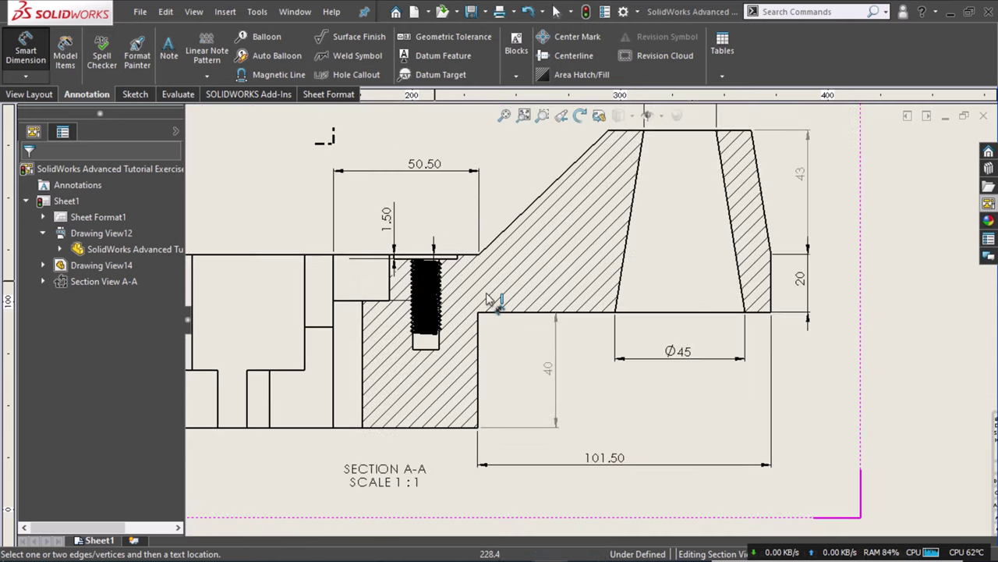
{"action": "scroll", "coordinate": [487, 299], "scroll_direction": "down", "scroll_amount": 1}
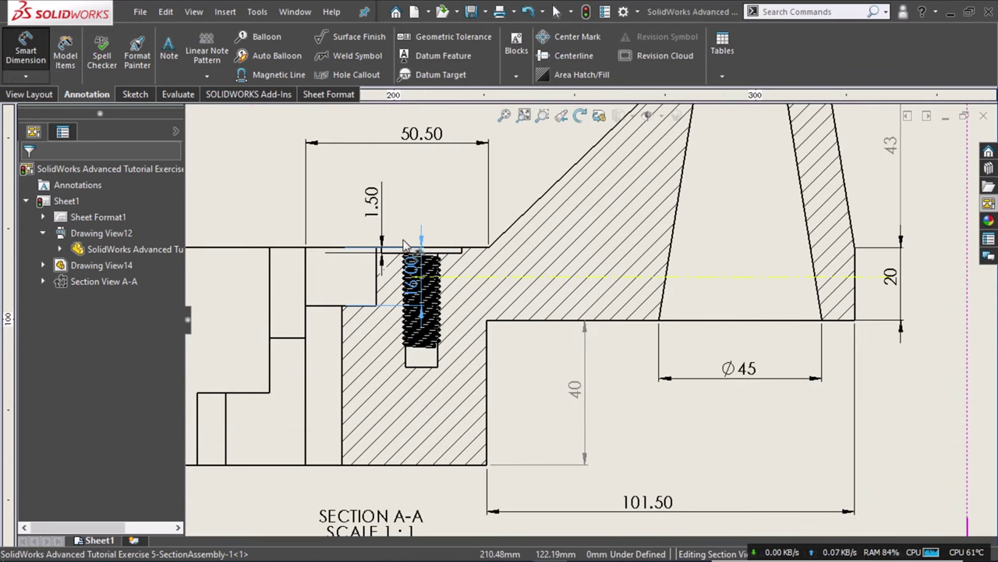
{"action": "left_click", "coordinate": [342, 242]}
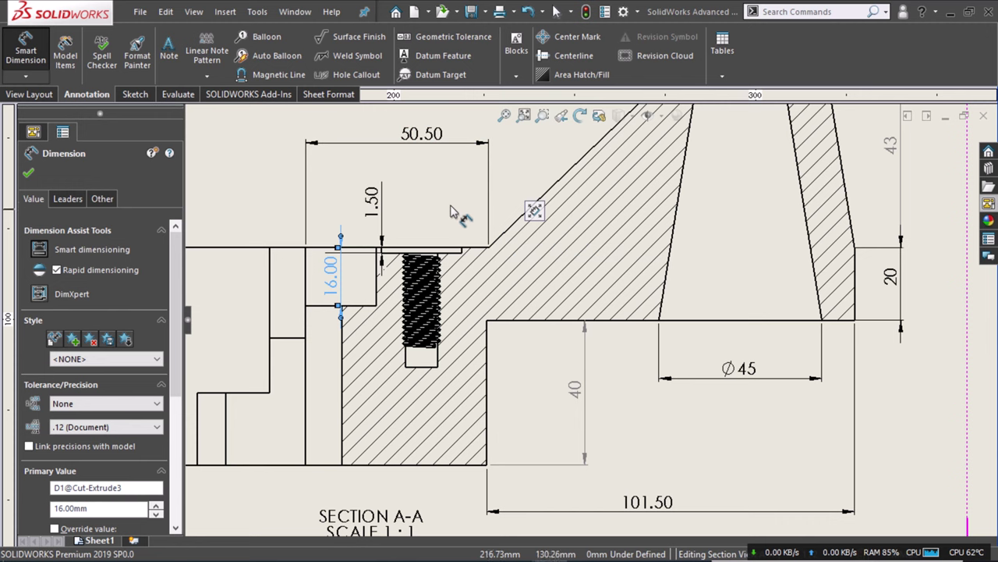
{"action": "key", "text": "Escape"}
Dimension the threaded hole's depth as 31.50, from its bottom edge to the top edge.
{"action": "left_click", "coordinate": [28, 95]}
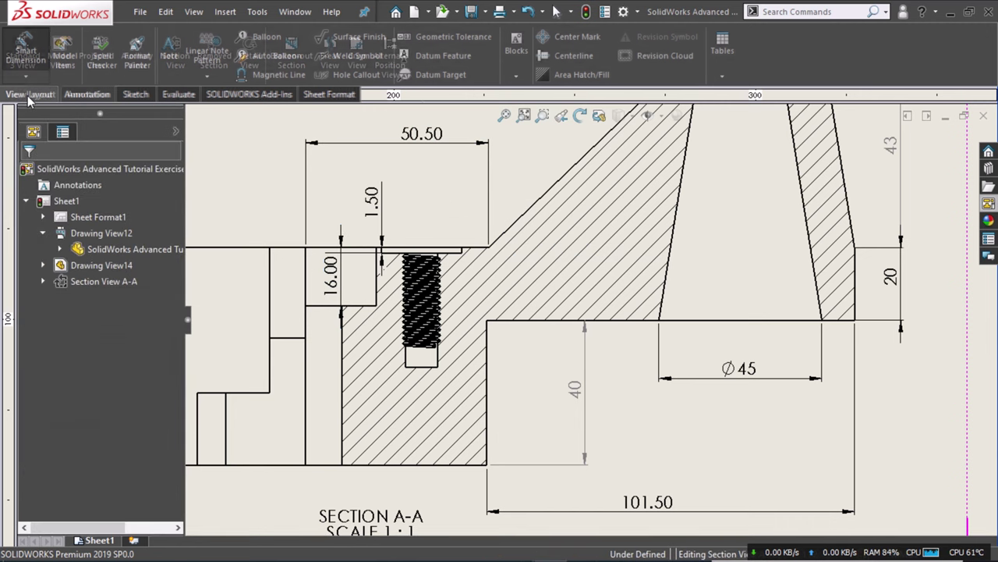
{"action": "left_click", "coordinate": [113, 95]}
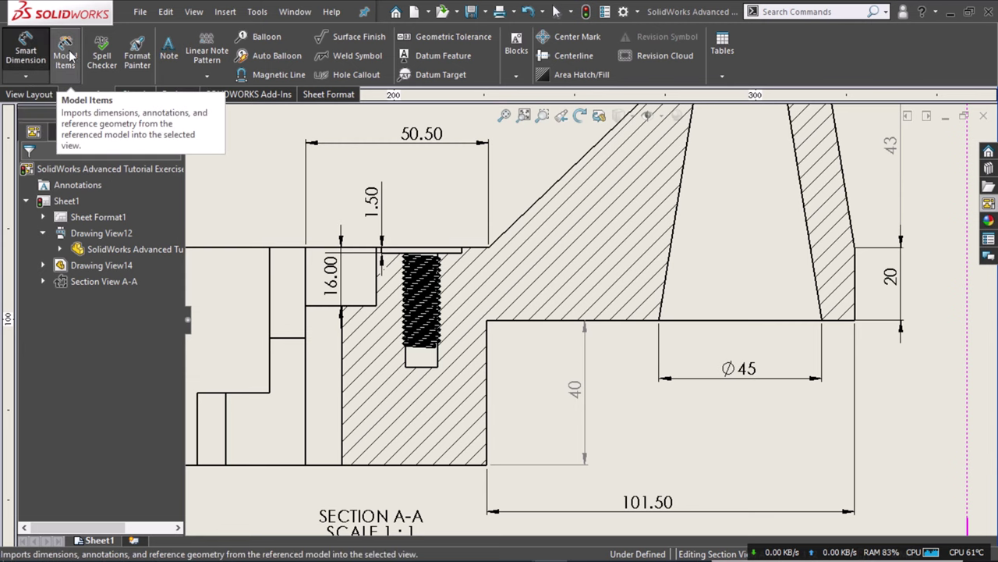
{"action": "left_click", "coordinate": [429, 368]}
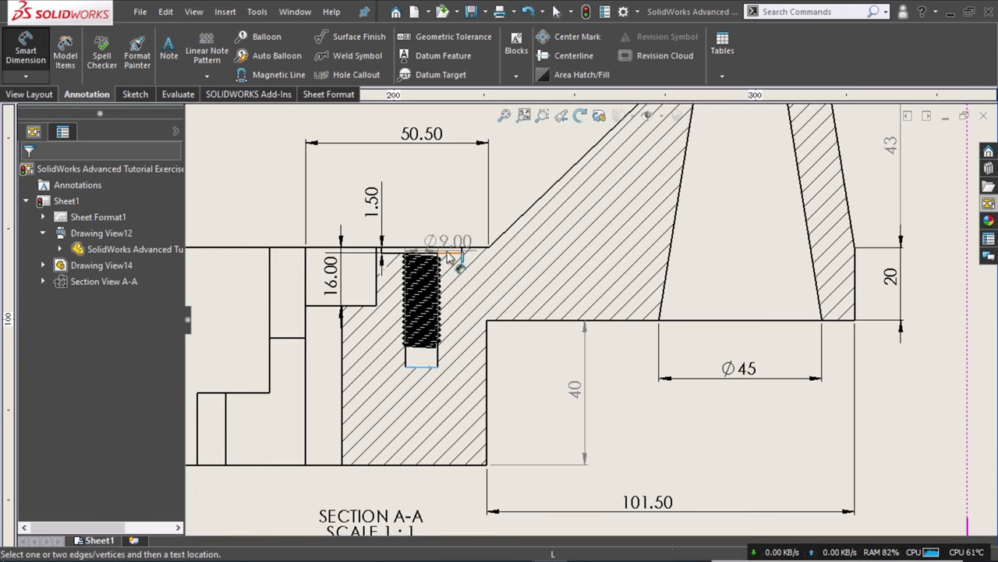
{"action": "left_click", "coordinate": [453, 263]}
{"action": "left_click", "coordinate": [445, 255]}
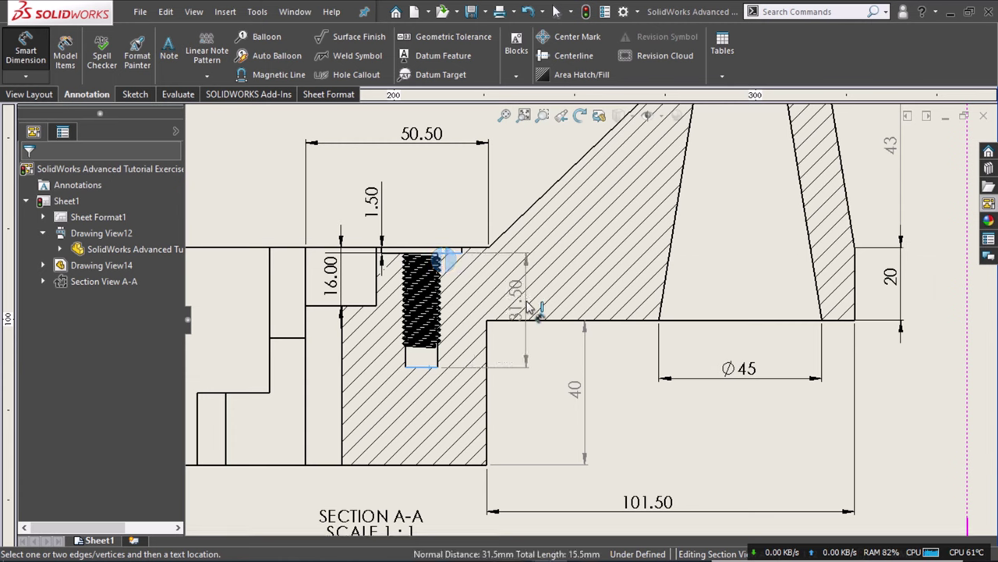
{"action": "left_click", "coordinate": [527, 351]}
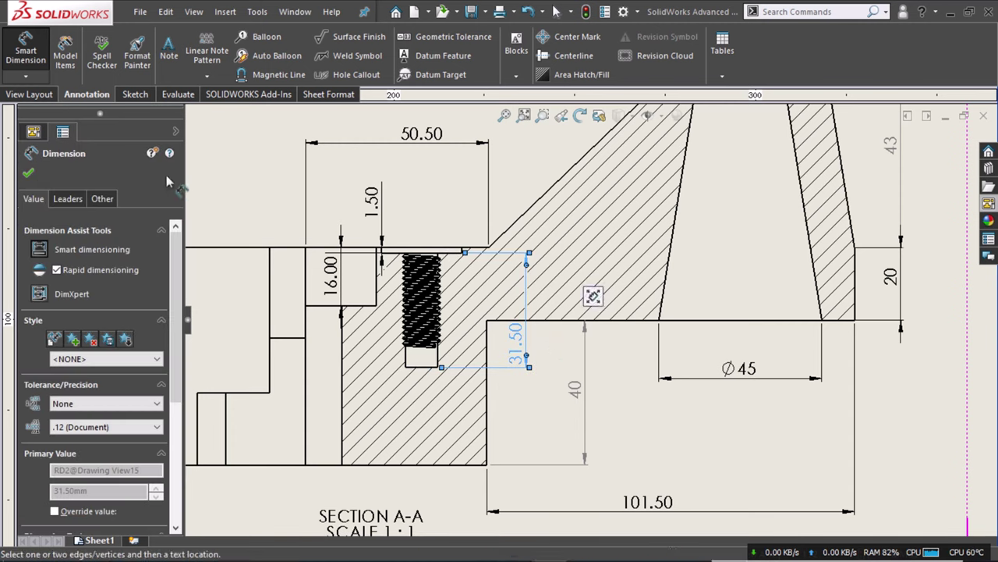
{"action": "key", "text": "Escape"}
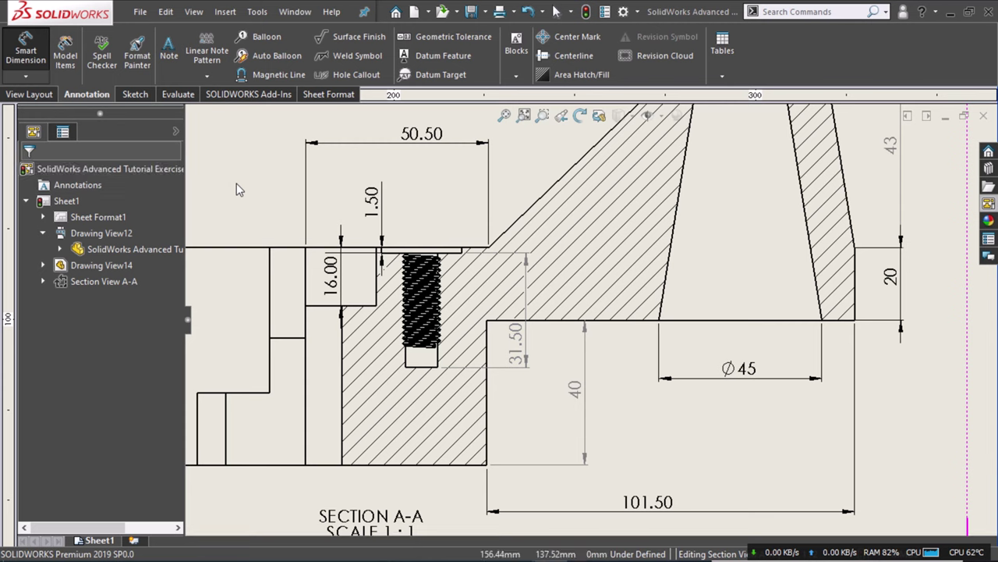
{"action": "key", "text": "Escape"}
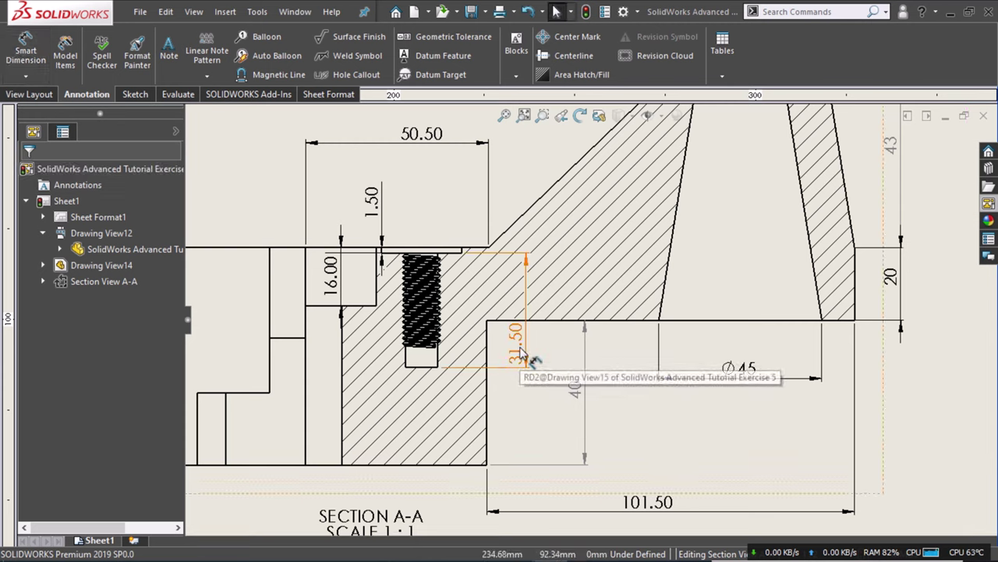
Set the 31.50 and 16.00 dimensions to precision None so they read 32 and 16.
{"action": "left_click", "coordinate": [521, 352]}
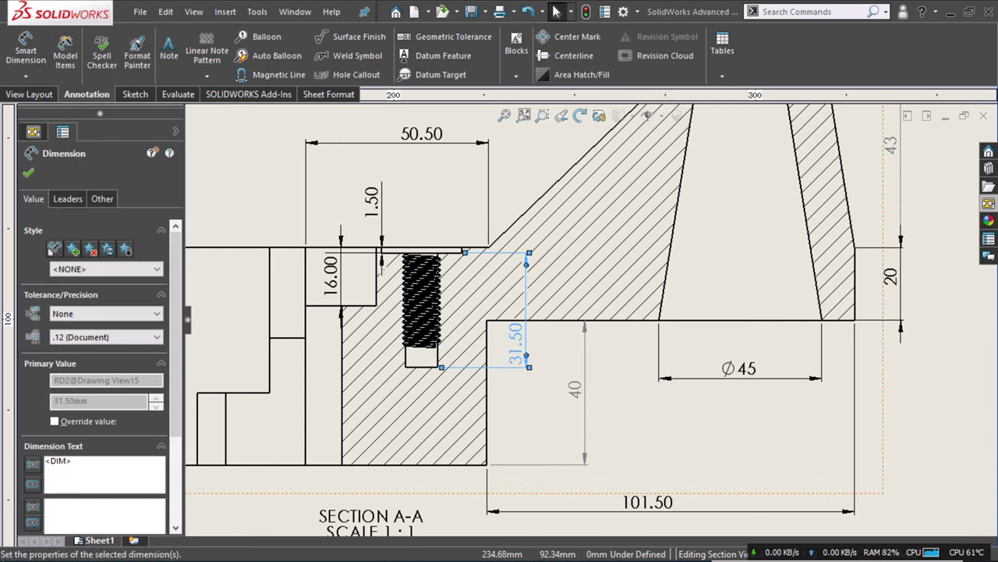
{"action": "left_click", "coordinate": [88, 342]}
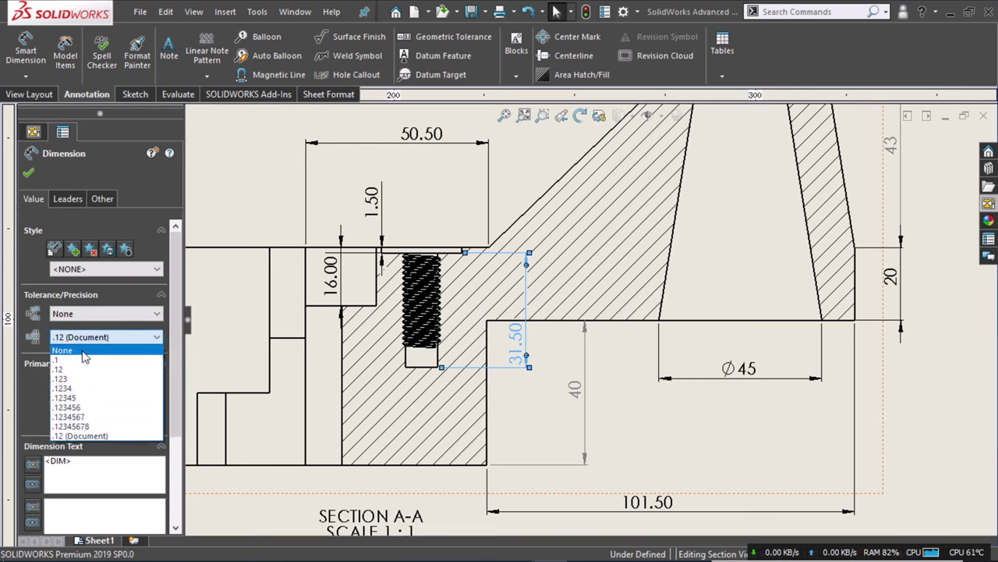
{"action": "left_click", "coordinate": [86, 351]}
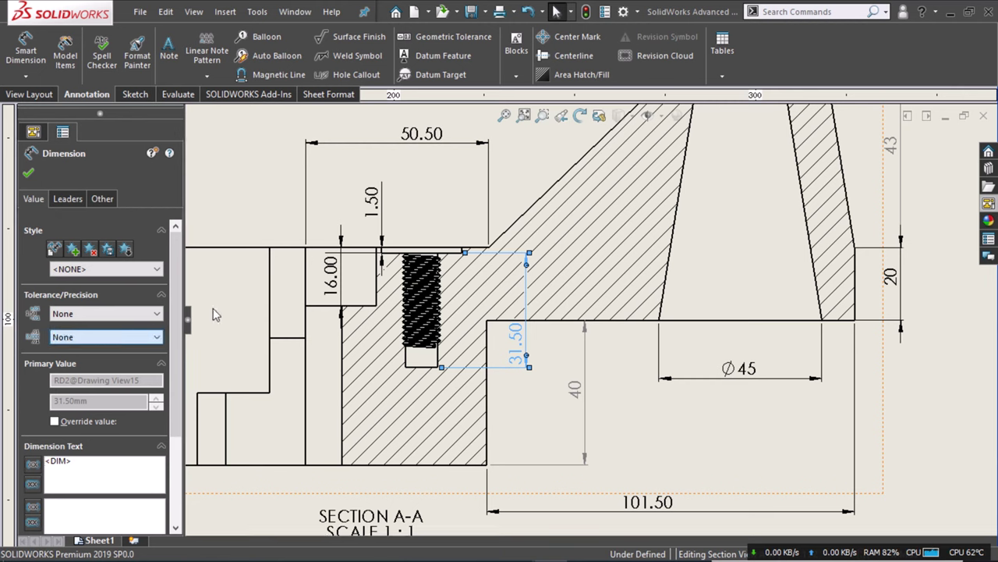
{"action": "left_click", "coordinate": [329, 273]}
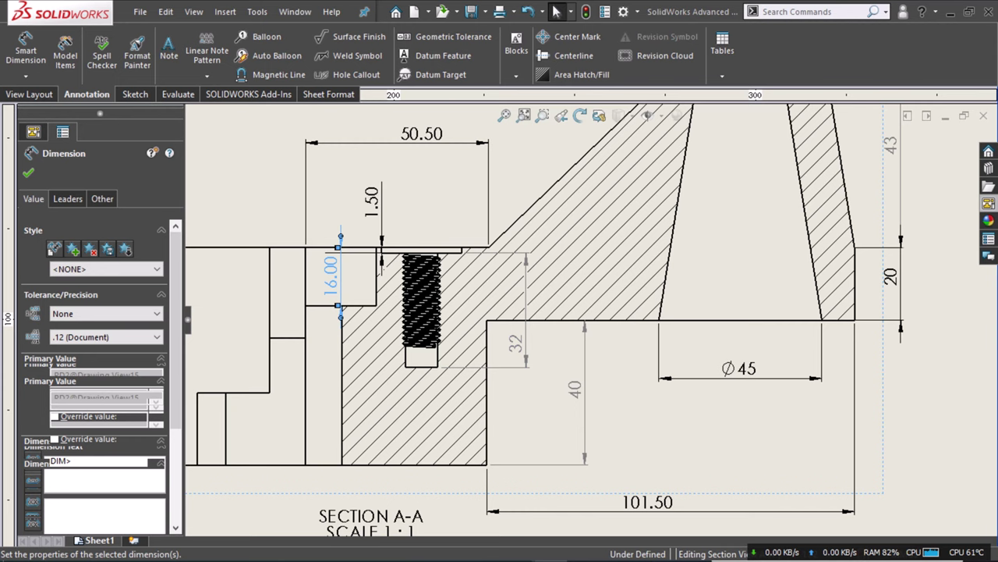
{"action": "left_click", "coordinate": [91, 339]}
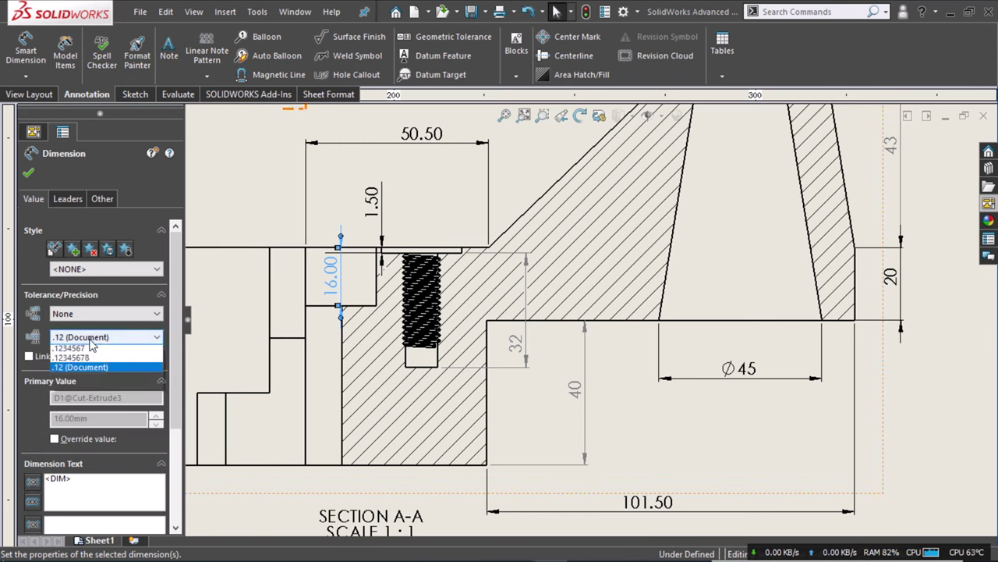
{"action": "left_click", "coordinate": [91, 351]}
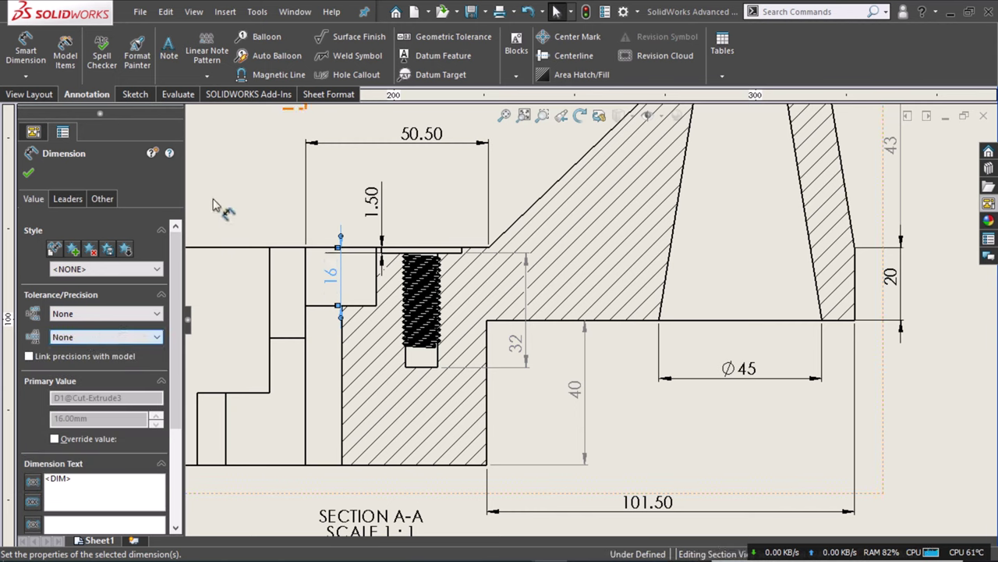
{"action": "left_click", "coordinate": [229, 170]}
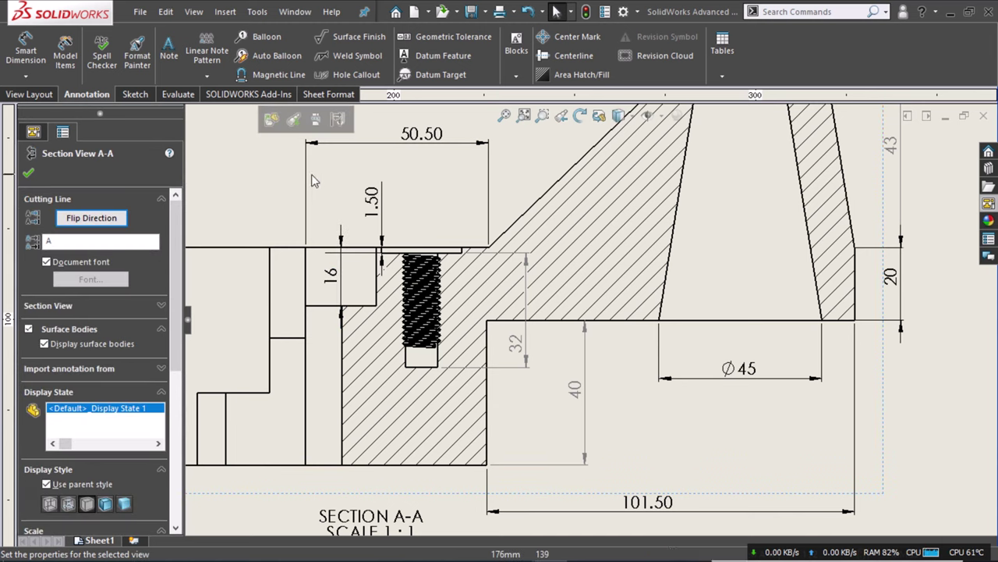
Give 50.50 and 1.50 .1 precision (50.5, 1.5) and move Section A-A right.
{"action": "left_click", "coordinate": [423, 143]}
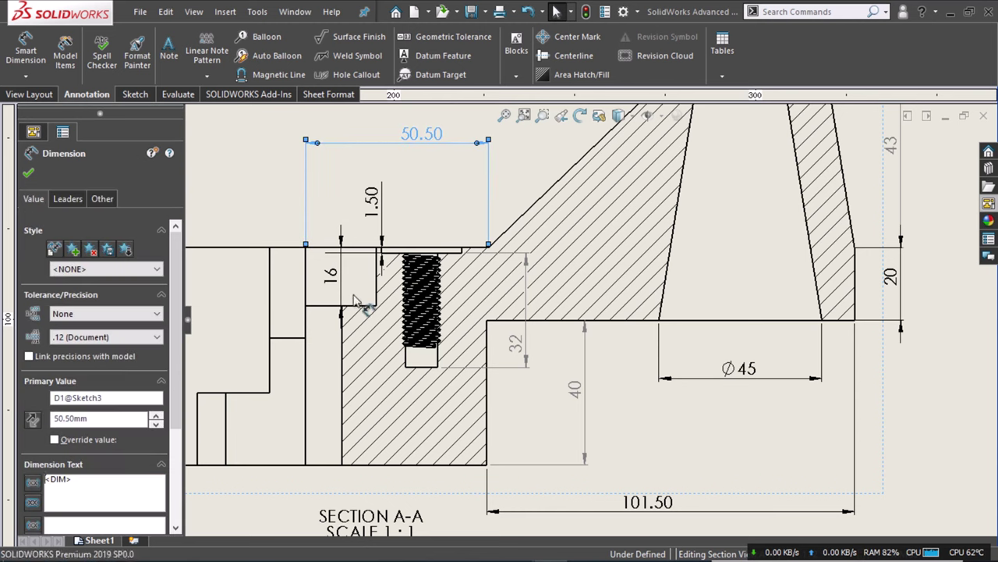
{"action": "left_click", "coordinate": [378, 202], "text": "ctrl"}
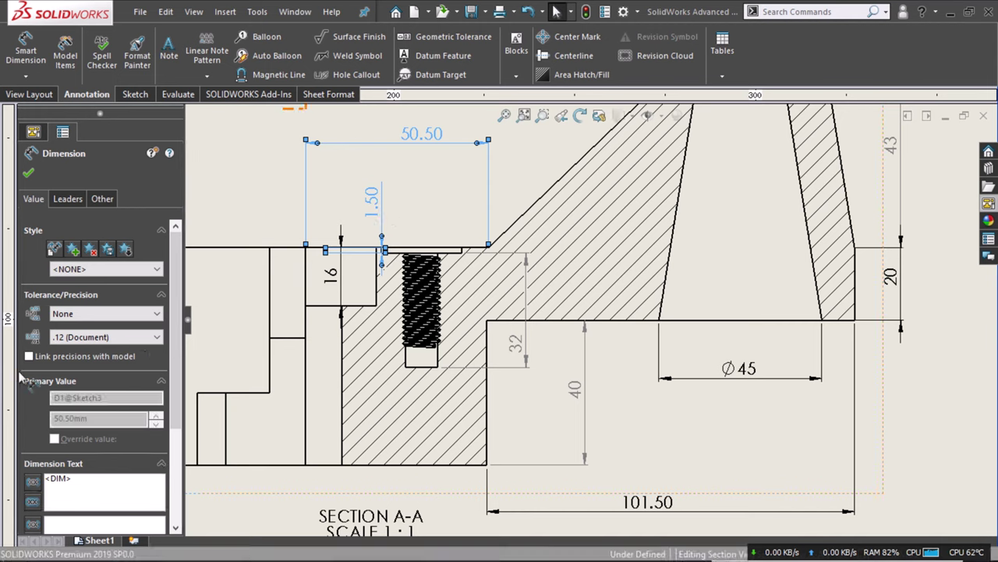
{"action": "left_click", "coordinate": [105, 337]}
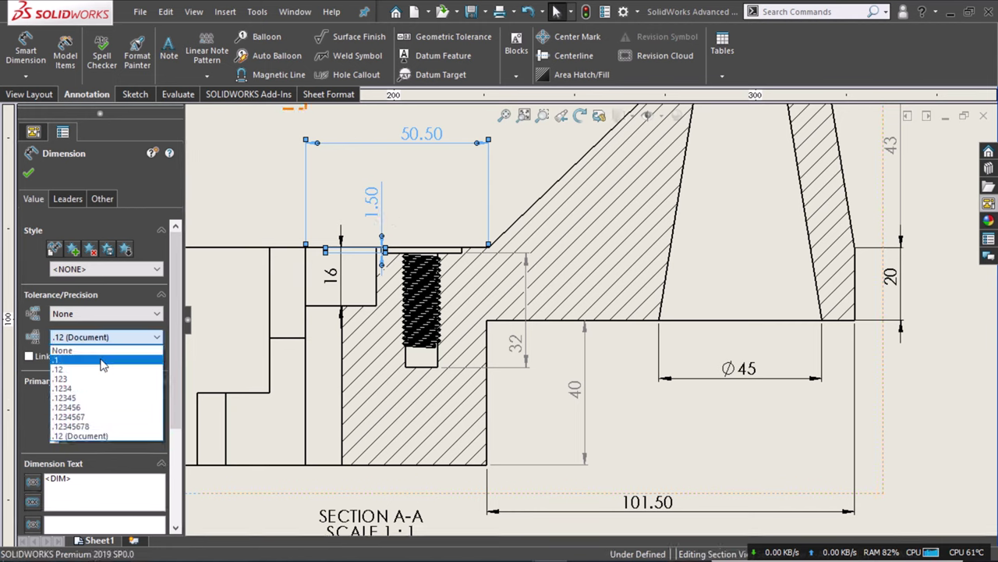
{"action": "left_click", "coordinate": [120, 355]}
{"action": "left_click", "coordinate": [476, 421]}
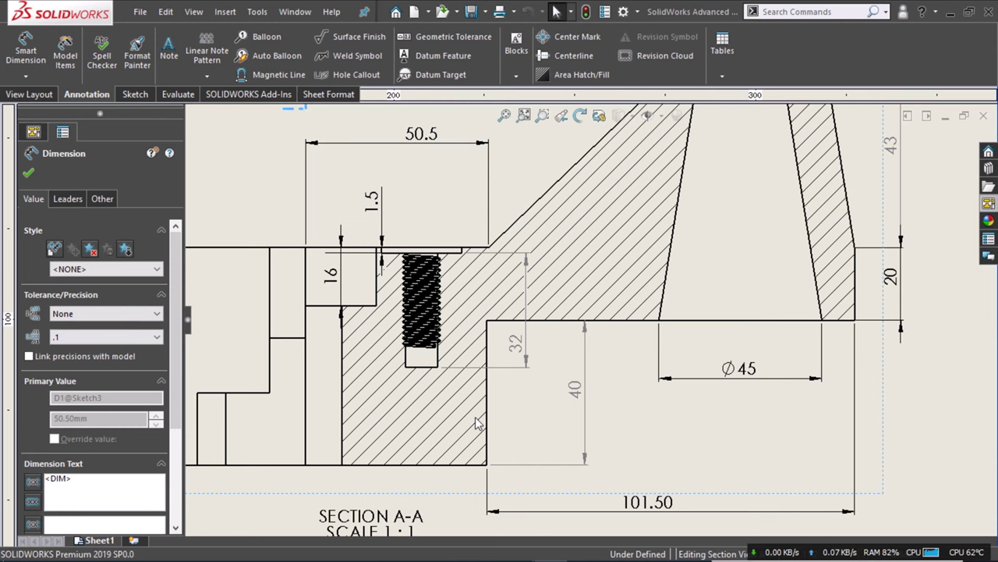
{"action": "mouse_move", "coordinate": [487, 464]}
{"action": "left_mouse_down"}
{"action": "mouse_move", "coordinate": [694, 402]}
{"action": "mouse_move", "coordinate": [806, 405]}
{"action": "left_mouse_up"}
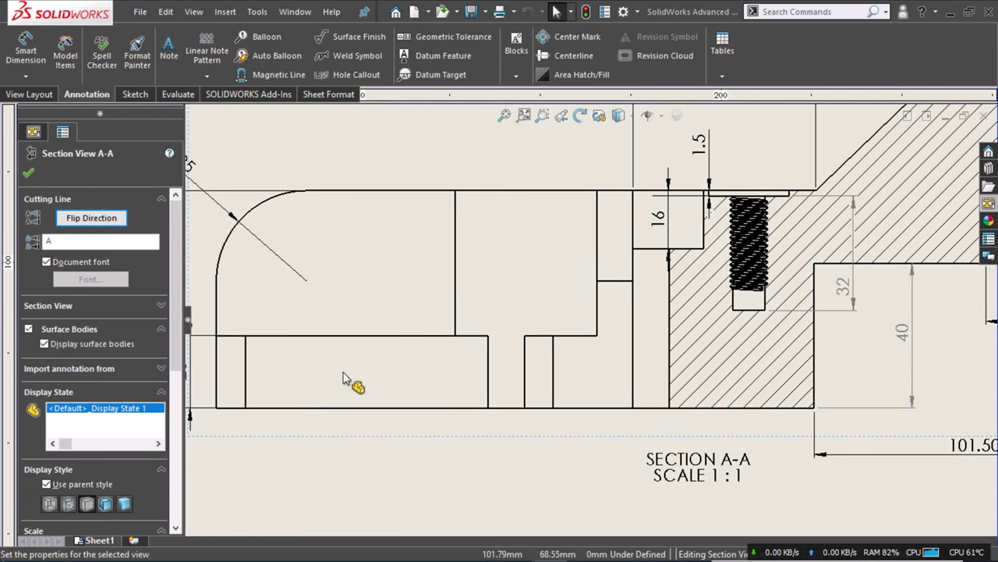
{"action": "left_click_drag", "start_coordinate": [350, 379], "coordinate": [411, 372]}
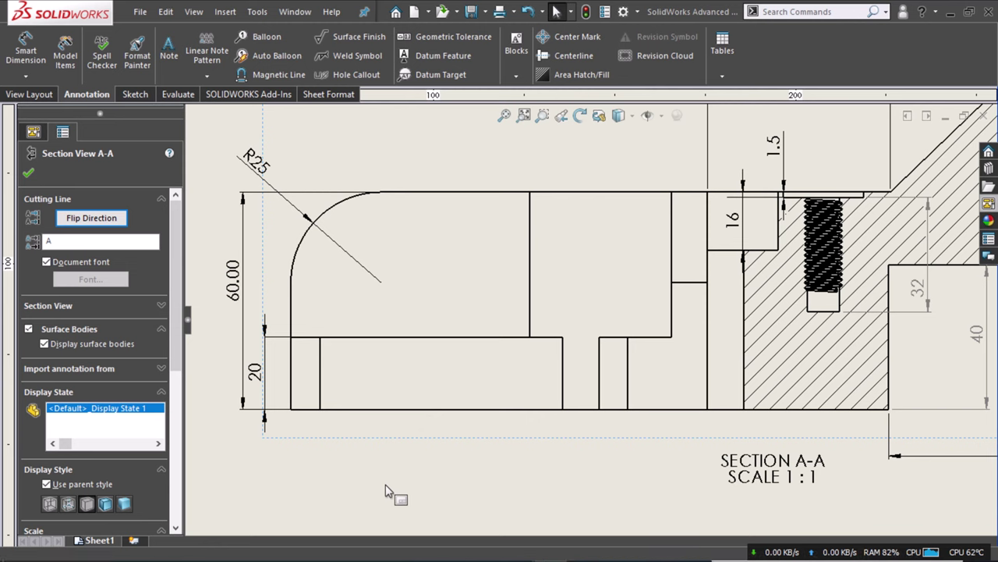
Set the 60.00 dimension to precision None and enable Break Lines on its extension lines.
{"action": "left_click", "coordinate": [328, 490]}
{"action": "middle_click_drag", "start_coordinate": [328, 490], "coordinate": [376, 482]}
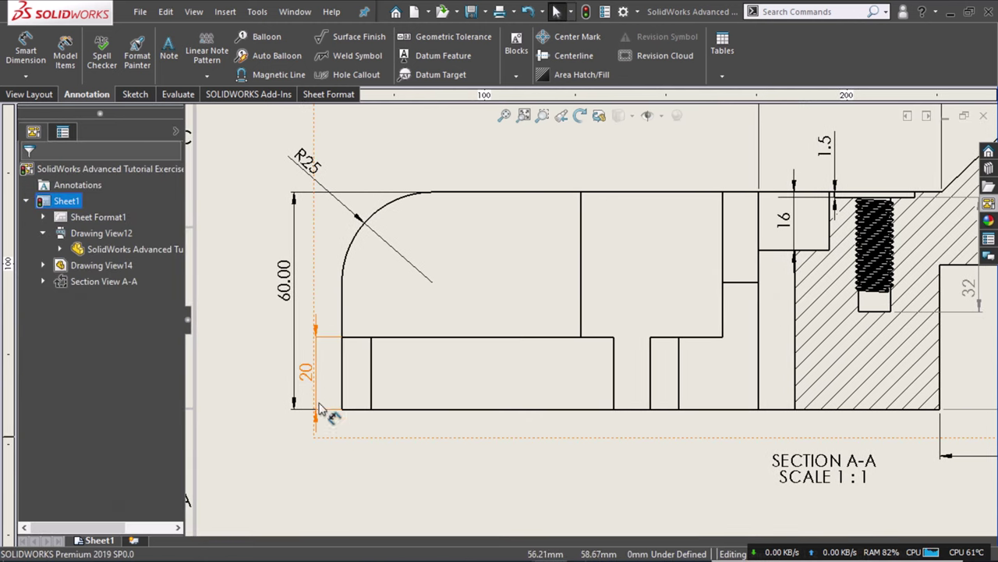
{"action": "left_click_drag", "start_coordinate": [283, 277], "coordinate": [248, 285]}
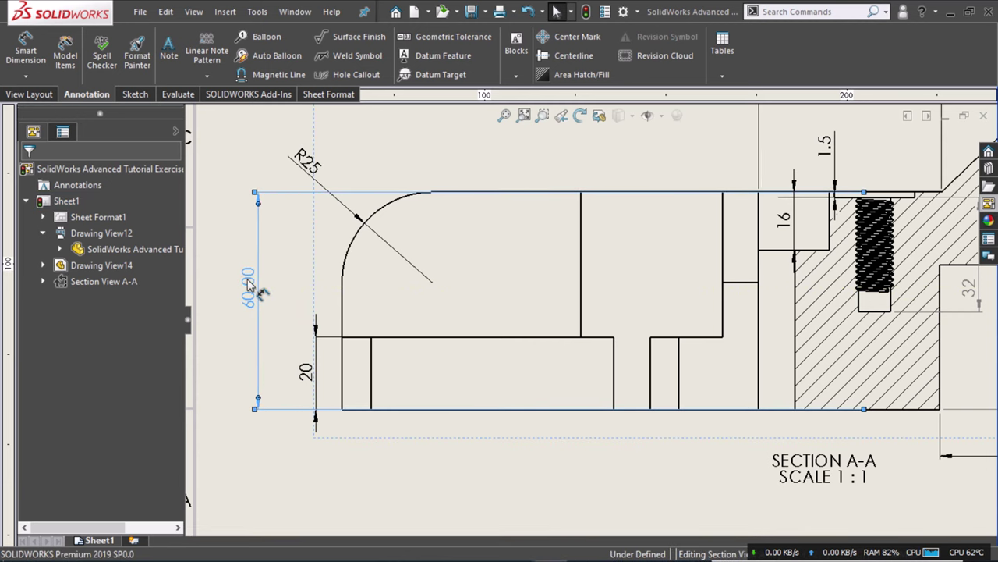
{"action": "left_click", "coordinate": [250, 282]}
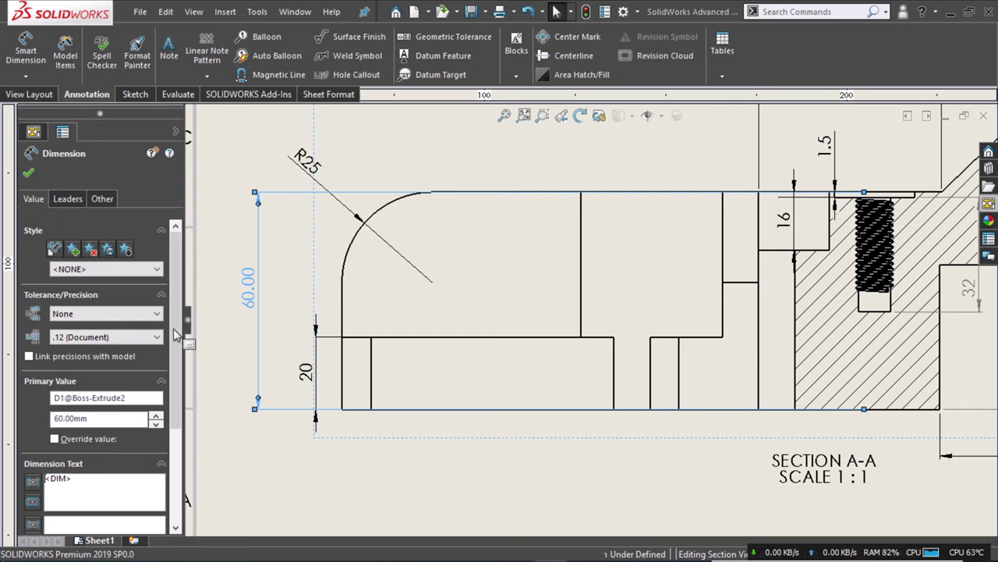
{"action": "left_click", "coordinate": [106, 337]}
{"action": "left_click", "coordinate": [78, 351]}
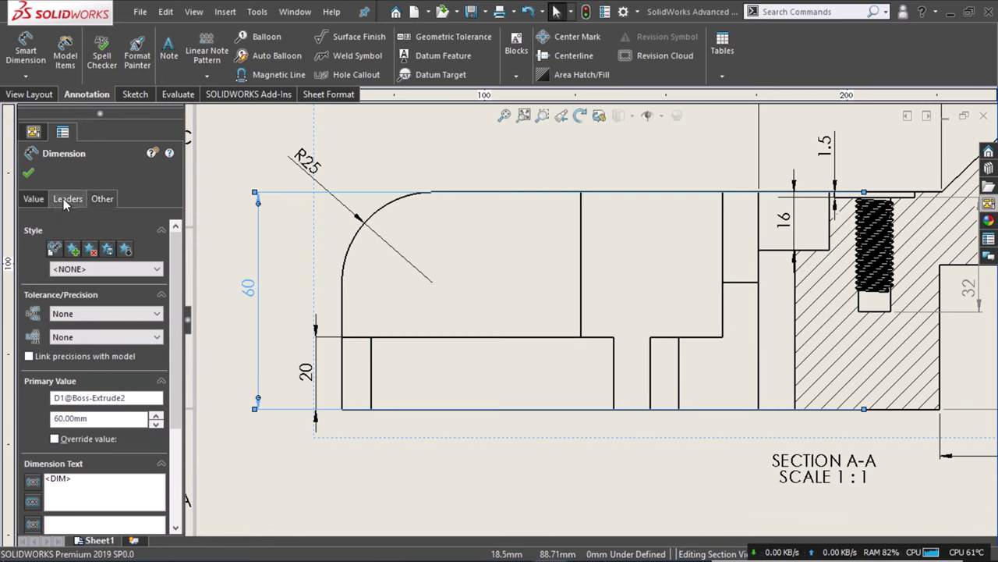
{"action": "left_click", "coordinate": [66, 200]}
{"action": "scroll", "coordinate": [92, 444], "scroll_direction": "down", "scroll_amount": 2}
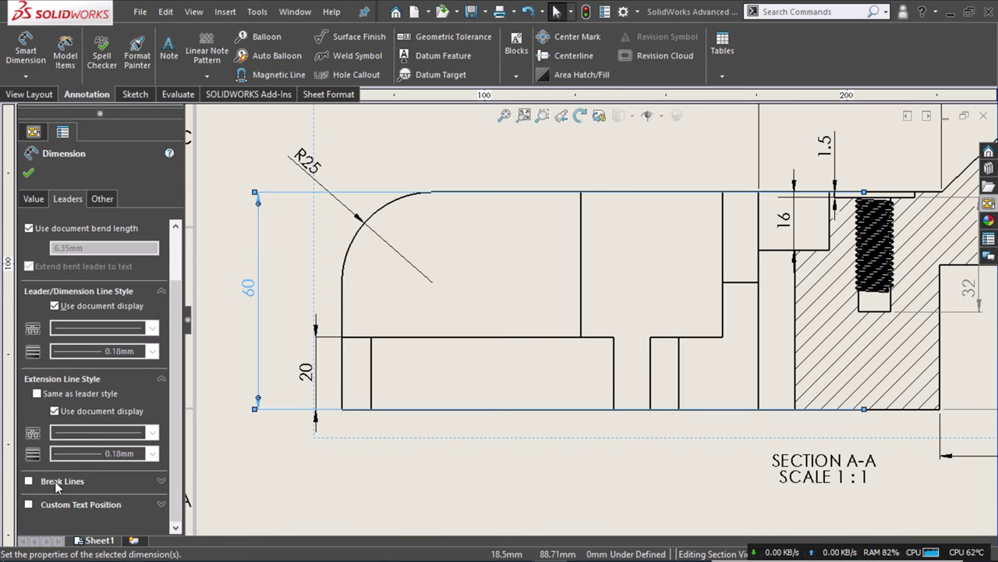
{"action": "left_click", "coordinate": [28, 481]}
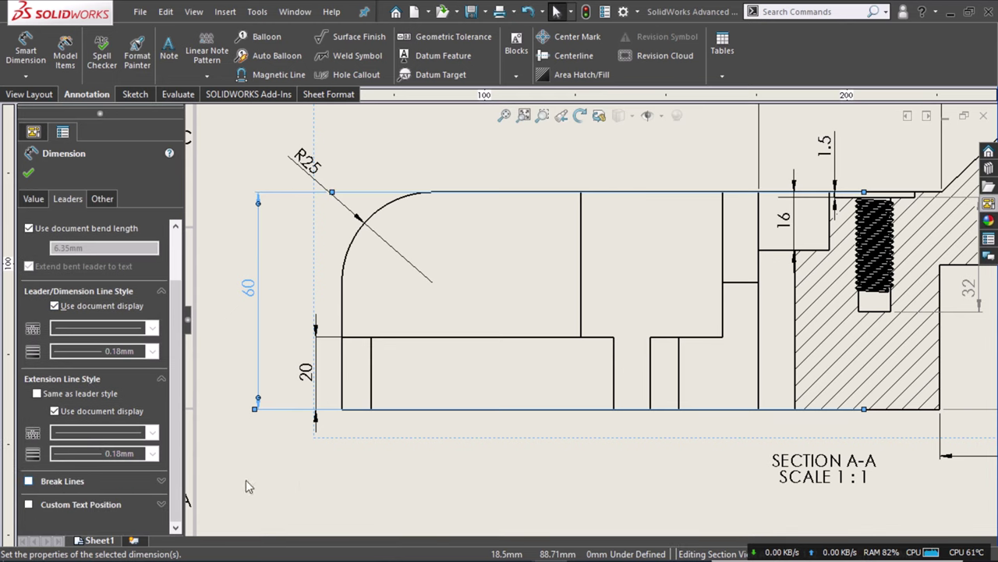
{"action": "left_click", "coordinate": [379, 479]}
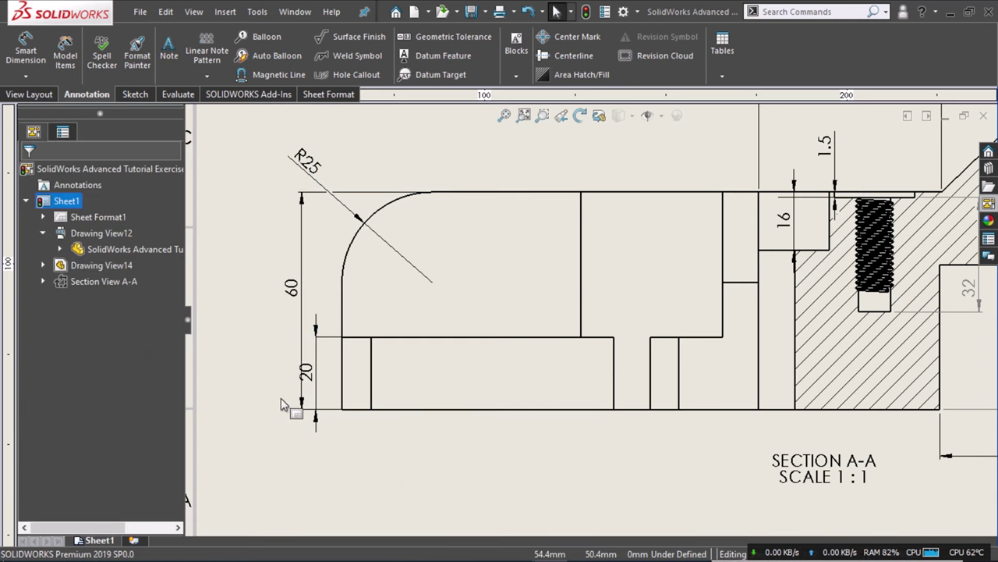
Shift the 60 dimension further left and move the 20 dimension beside the part.
{"action": "left_click", "coordinate": [269, 304]}
{"action": "left_click_drag", "start_coordinate": [246, 301], "coordinate": [241, 298]}
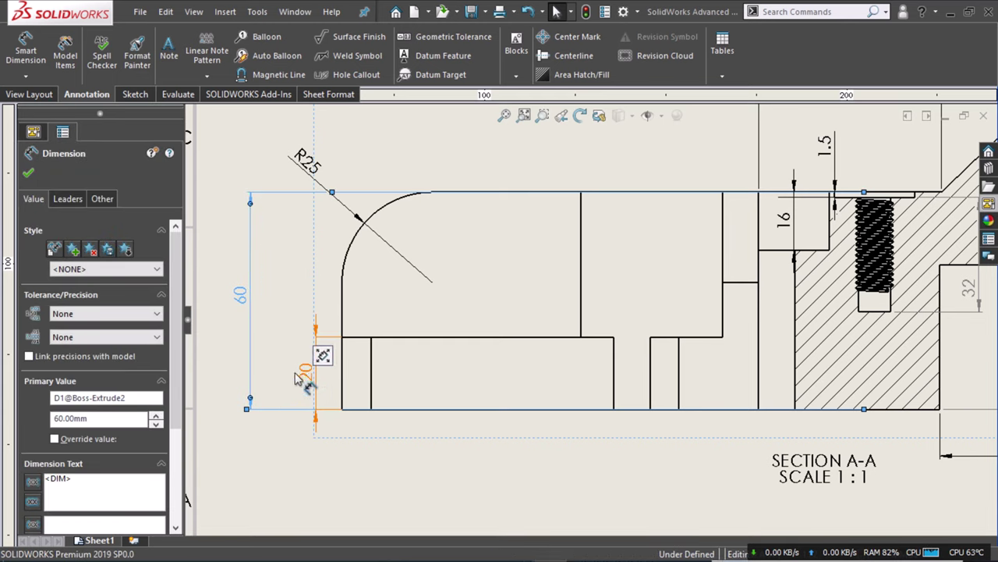
{"action": "left_click_drag", "start_coordinate": [311, 372], "coordinate": [286, 376]}
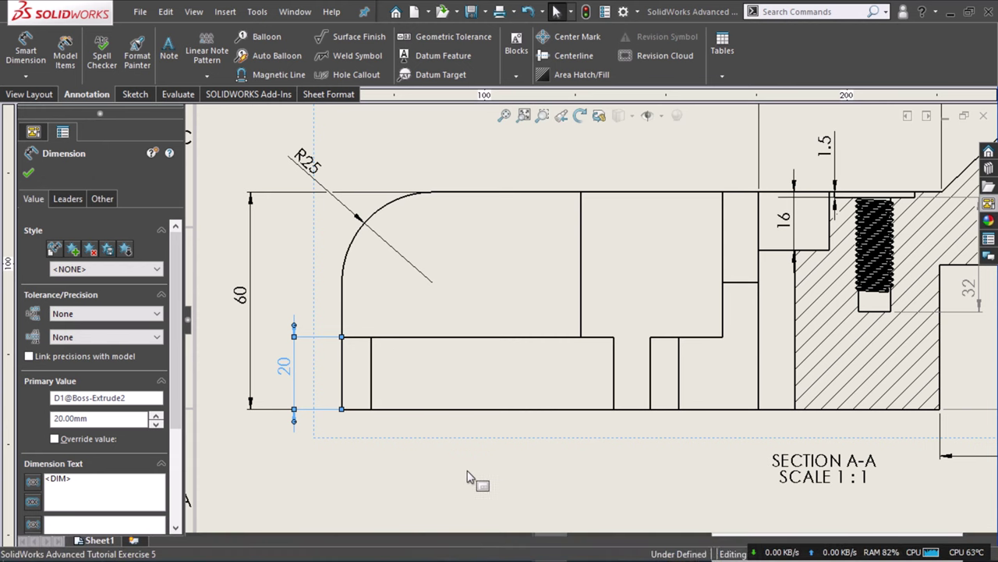
{"action": "key", "text": "ctrl+z"}
Nudge the 50.5 dimension down closer to the threaded hole in Section A-A.
{"action": "scroll", "coordinate": [444, 484], "scroll_direction": "up", "scroll_amount": 1}
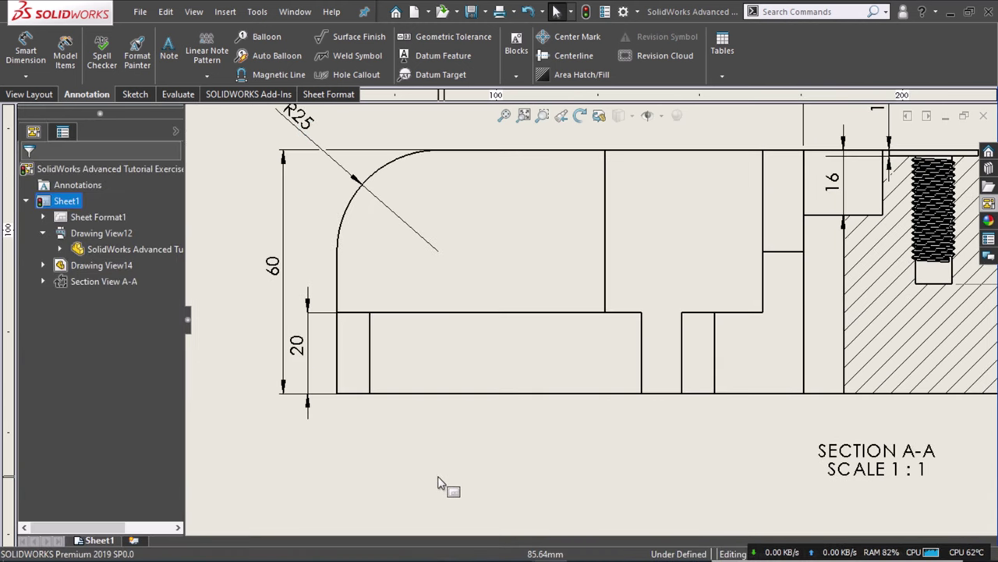
{"action": "scroll", "coordinate": [443, 483], "scroll_direction": "up", "scroll_amount": 1}
{"action": "scroll", "coordinate": [438, 484], "scroll_direction": "up", "scroll_amount": 1}
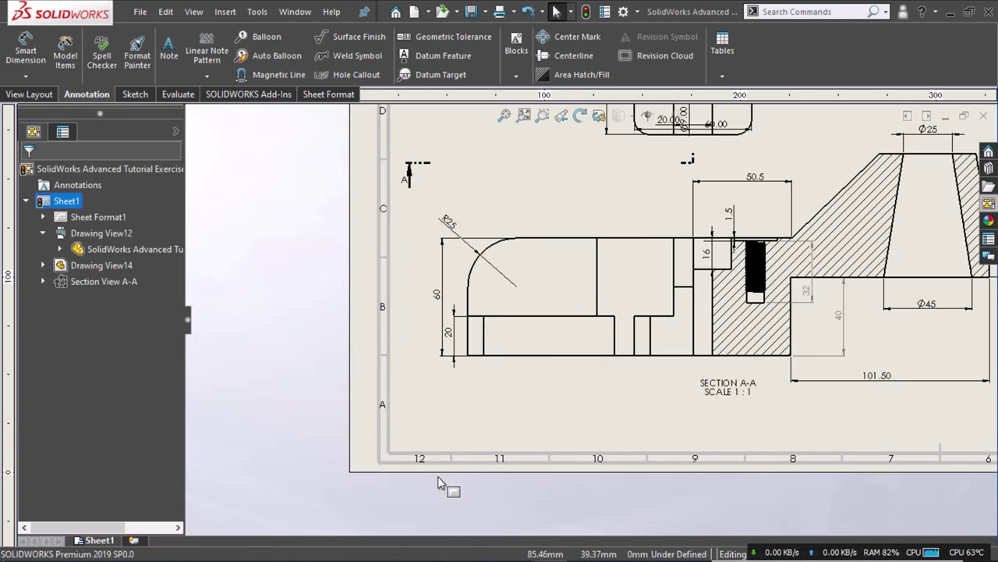
{"action": "scroll", "coordinate": [438, 484], "scroll_direction": "up", "scroll_amount": 1}
{"action": "scroll", "coordinate": [791, 196], "scroll_direction": "down", "scroll_amount": 1}
{"action": "scroll", "coordinate": [780, 198], "scroll_direction": "down", "scroll_amount": 1}
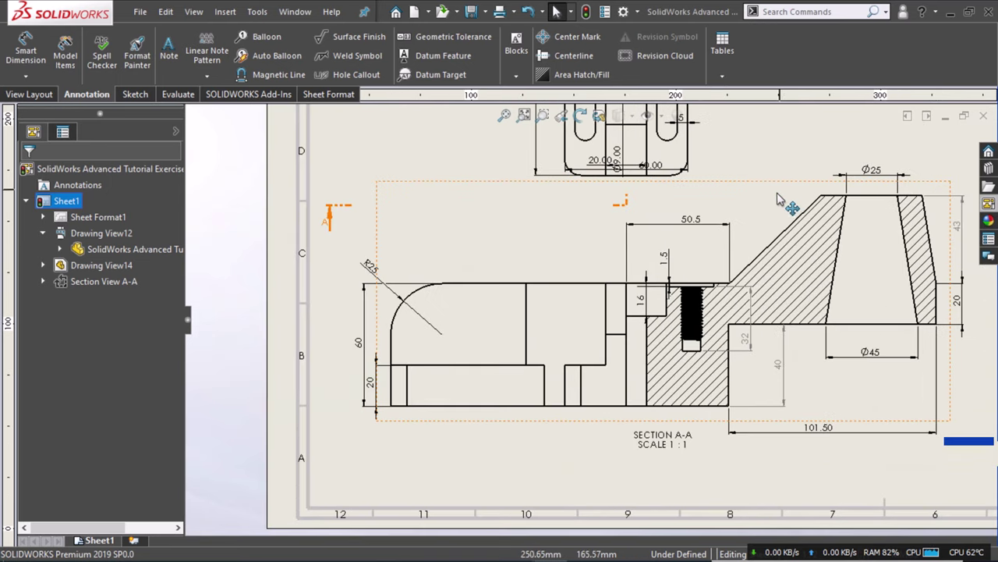
{"action": "scroll", "coordinate": [769, 209], "scroll_direction": "down", "scroll_amount": 1}
{"action": "scroll", "coordinate": [702, 238], "scroll_direction": "down", "scroll_amount": 1}
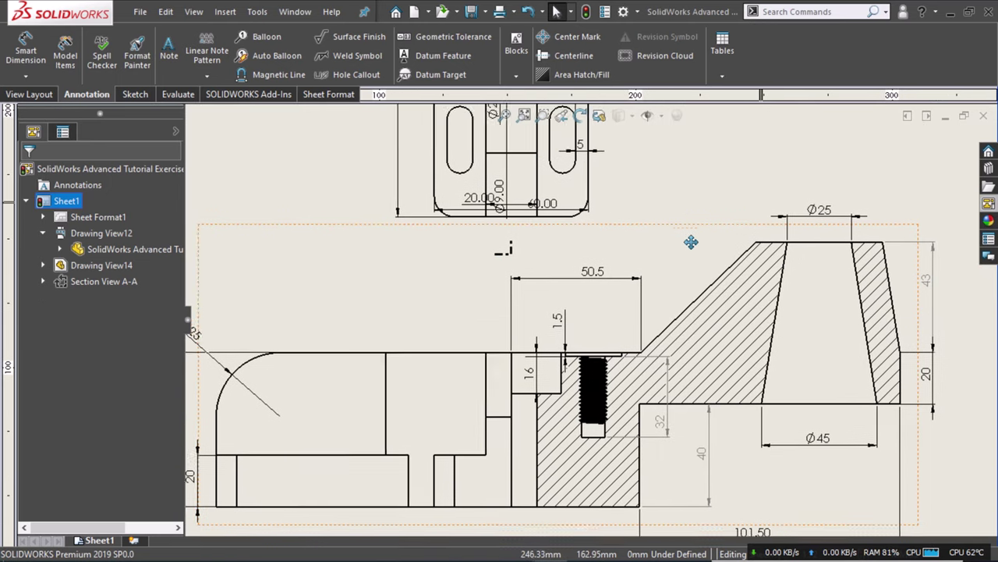
{"action": "middle_click_drag", "start_coordinate": [691, 242], "coordinate": [683, 243], "text": "ctrl"}
{"action": "left_click_drag", "start_coordinate": [579, 283], "coordinate": [568, 298]}
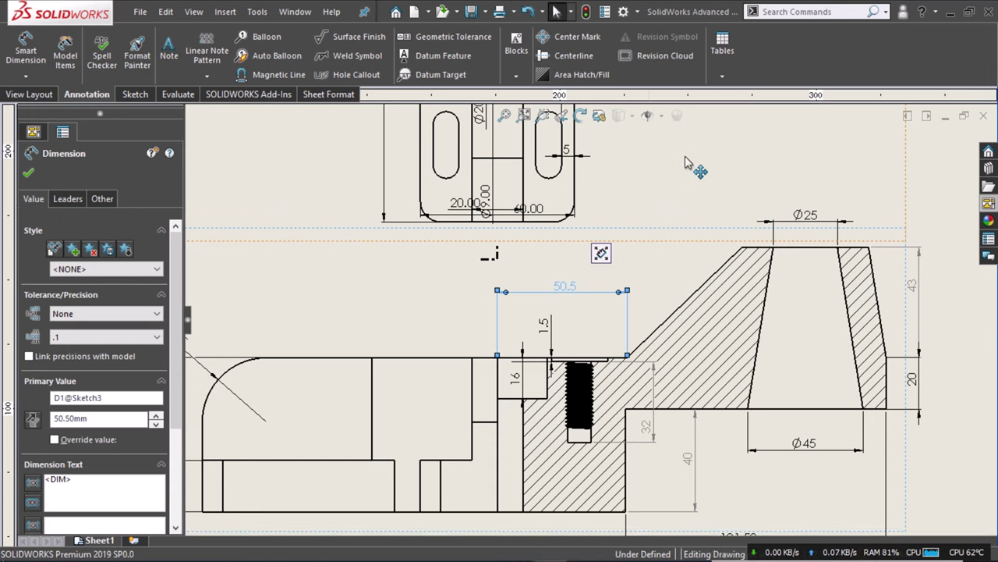
{"action": "left_click", "coordinate": [650, 272]}
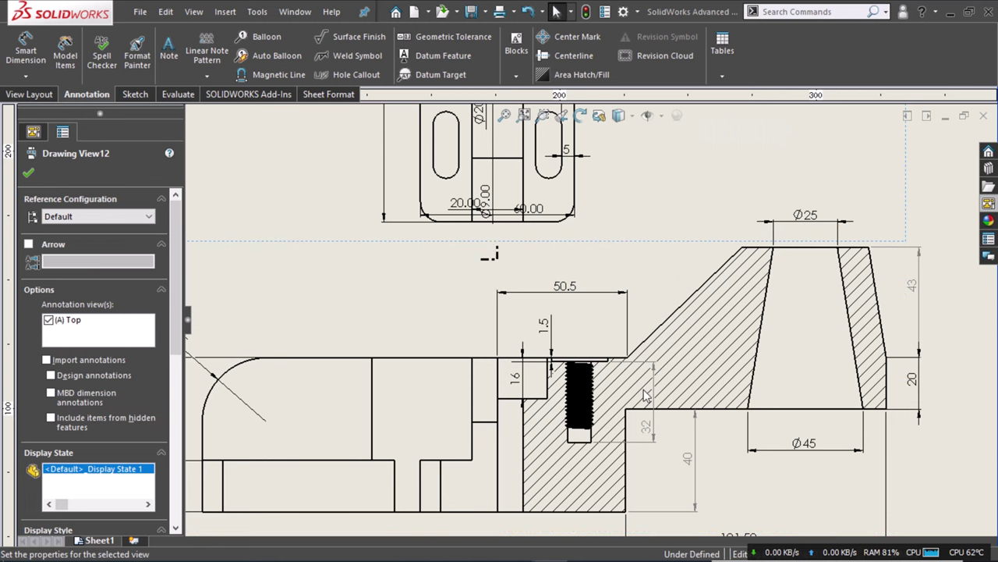
Drag the right slot's 5 width dimension down below the top view's bottom edge.
{"action": "middle_click_drag", "start_coordinate": [646, 397], "coordinate": [617, 455]}
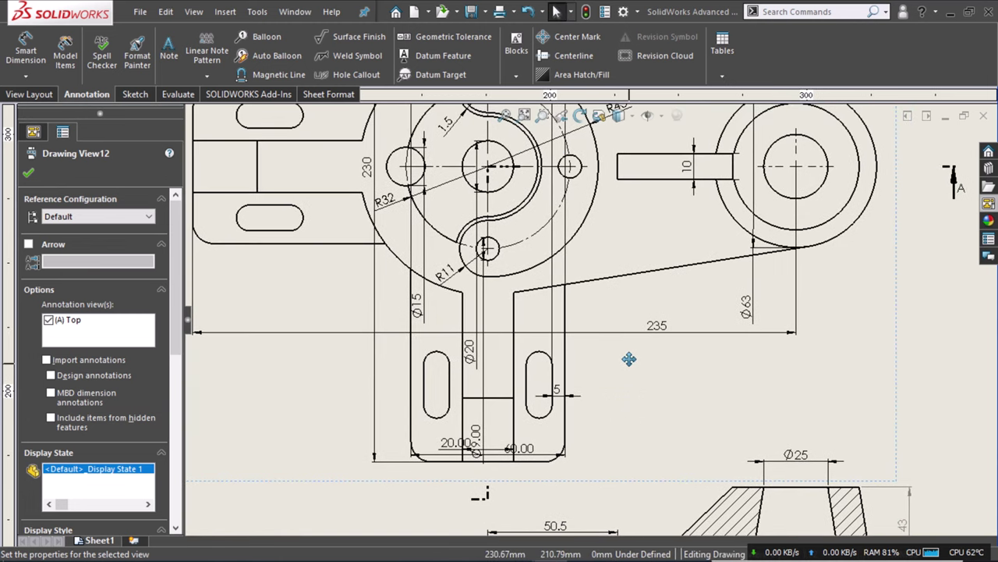
{"action": "middle_click_drag", "start_coordinate": [629, 359], "coordinate": [617, 437]}
{"action": "mouse_move", "coordinate": [546, 285]}
{"action": "middle_mouse_down"}
{"action": "mouse_move", "coordinate": [563, 312]}
{"action": "mouse_move", "coordinate": [586, 196]}
{"action": "middle_mouse_up"}
{"action": "mouse_move", "coordinate": [622, 449]}
{"action": "middle_mouse_down"}
{"action": "mouse_move", "coordinate": [617, 293]}
{"action": "mouse_move", "coordinate": [607, 316]}
{"action": "middle_mouse_up"}
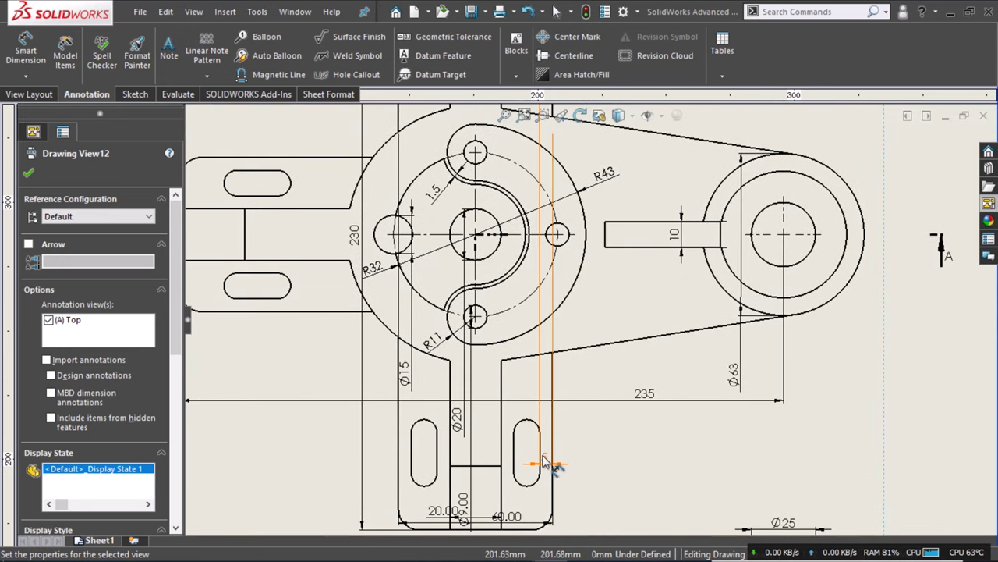
{"action": "left_click", "coordinate": [546, 462]}
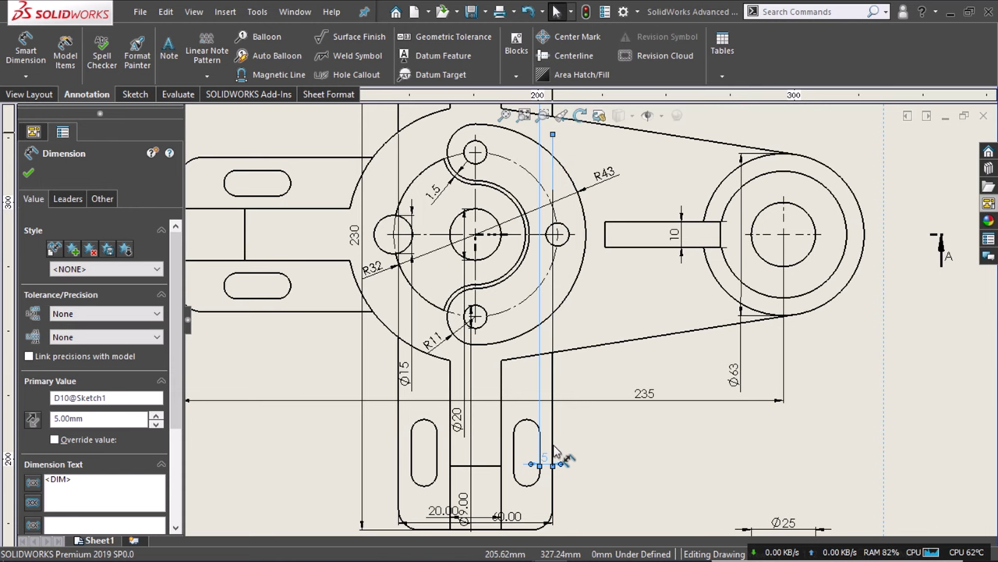
{"action": "middle_click_drag", "start_coordinate": [552, 176], "coordinate": [553, 251]}
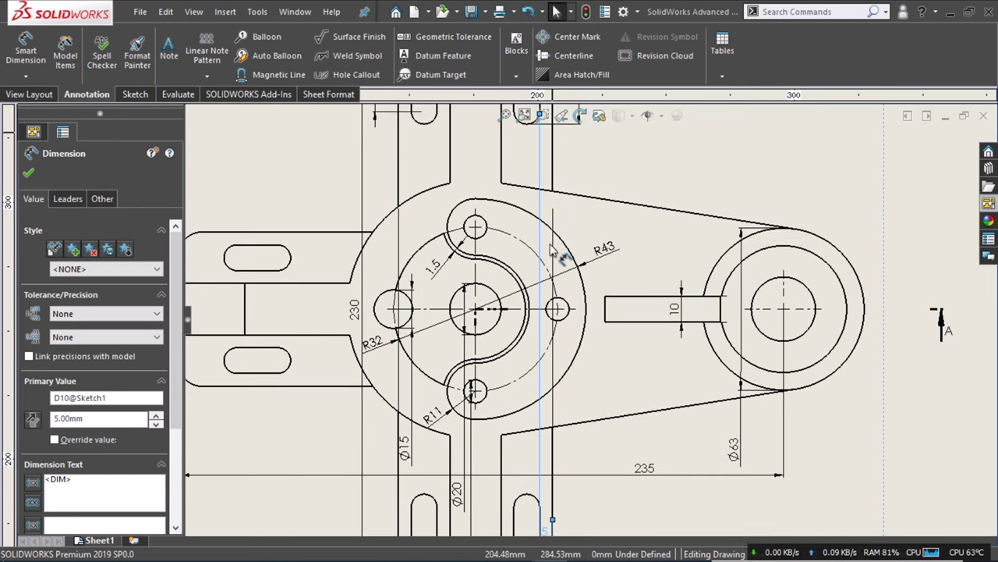
{"action": "middle_click_drag", "start_coordinate": [551, 195], "coordinate": [542, 251]}
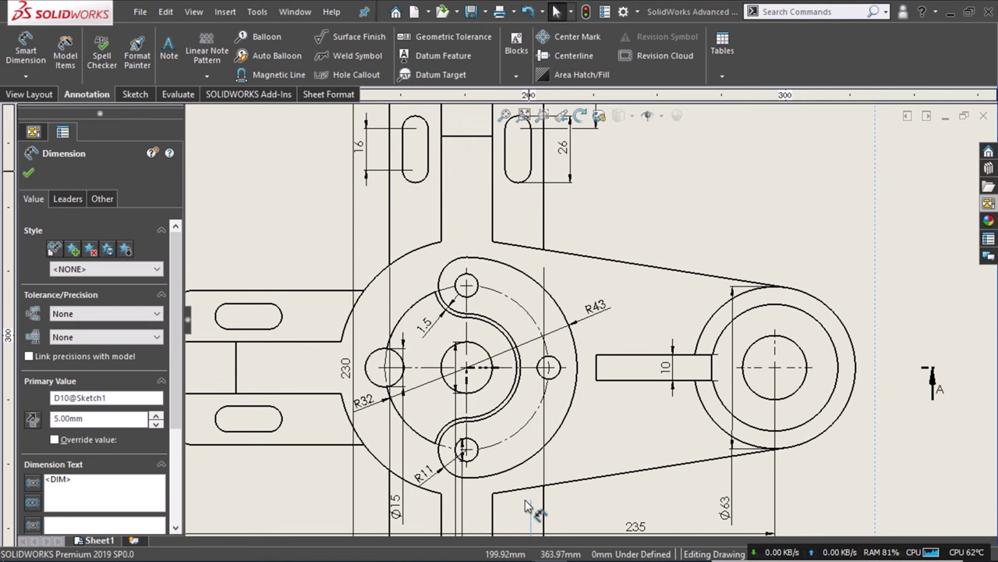
{"action": "middle_click_drag", "start_coordinate": [555, 480], "coordinate": [563, 172]}
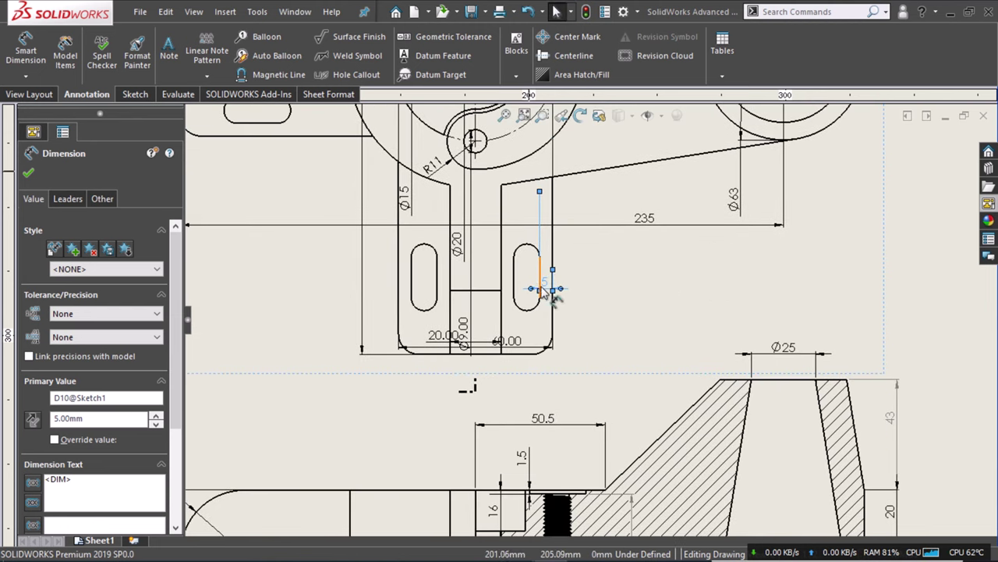
{"action": "scroll", "coordinate": [552, 294], "scroll_direction": "down", "scroll_amount": 2}
{"action": "scroll", "coordinate": [538, 270], "scroll_direction": "down", "scroll_amount": 1}
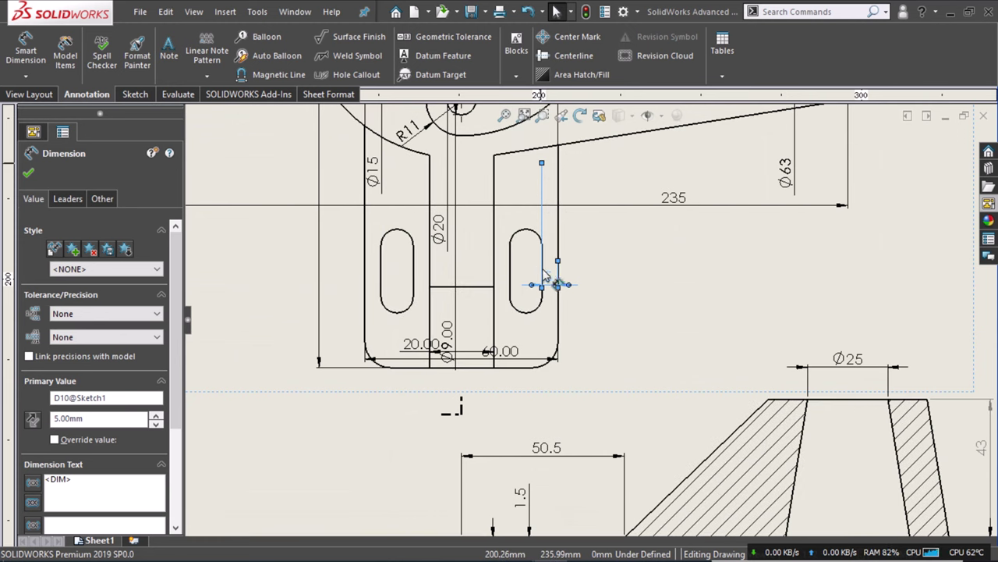
{"action": "left_click_drag", "start_coordinate": [544, 279], "coordinate": [548, 391]}
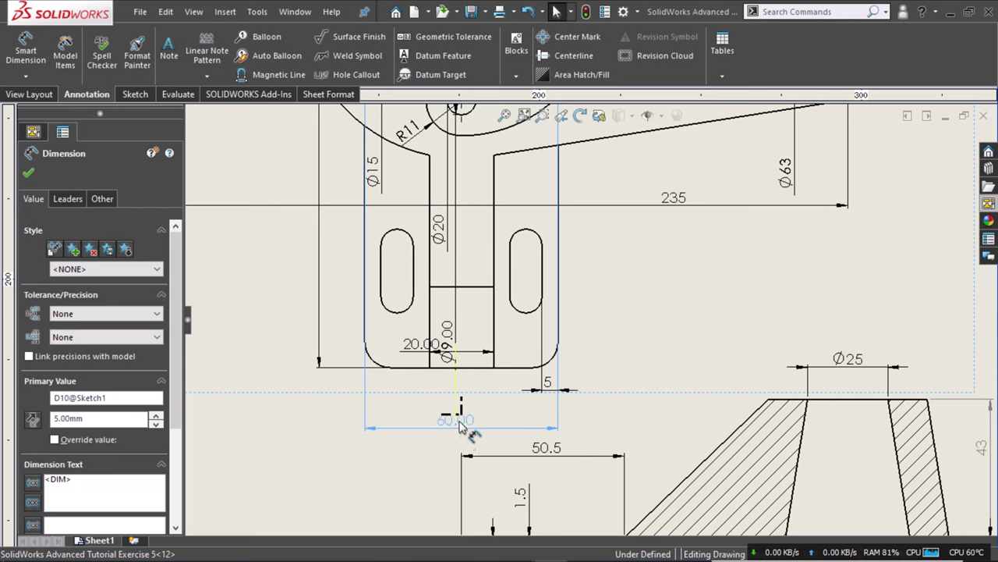
Pull the 20.00 dimension down to sit just above the 60.00 dimension.
{"action": "left_click", "coordinate": [460, 424]}
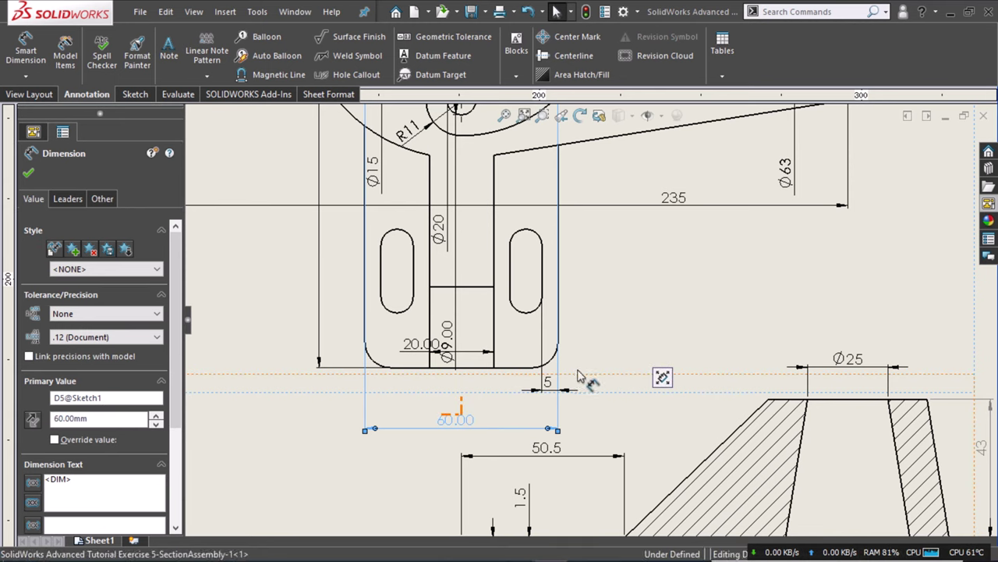
{"action": "left_click", "coordinate": [447, 350]}
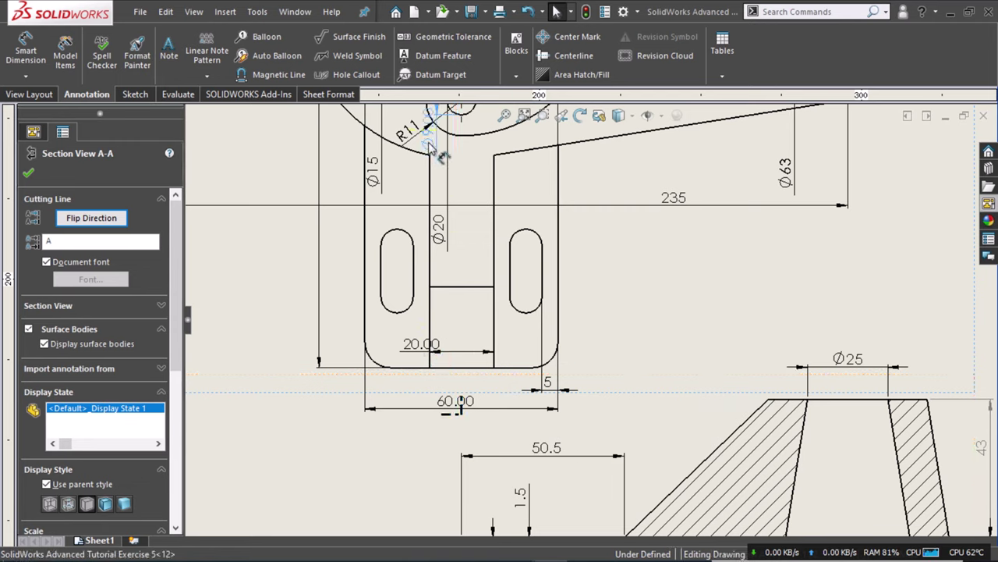
{"action": "key", "text": "Escape"}
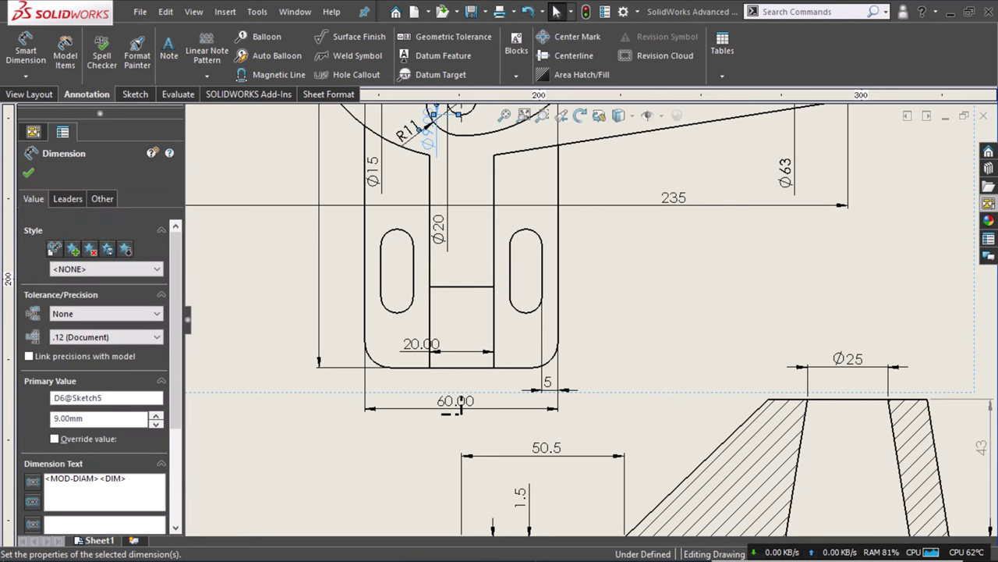
{"action": "left_click_drag", "start_coordinate": [439, 371], "coordinate": [460, 384]}
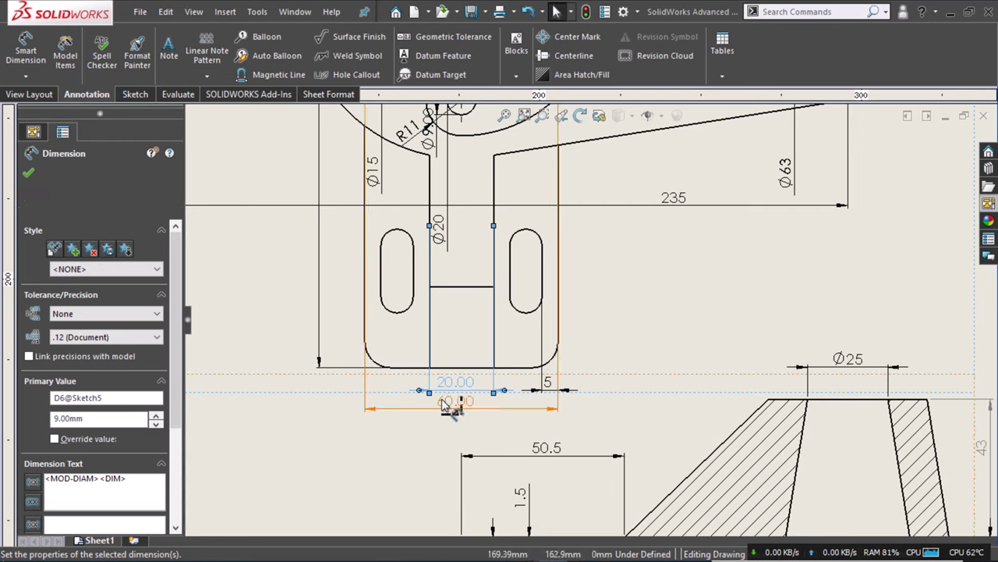
Set both the 20.00 and 60.00 dimensions to precision None, reading 20 and 60.
{"action": "left_click", "coordinate": [454, 407], "text": "ctrl"}
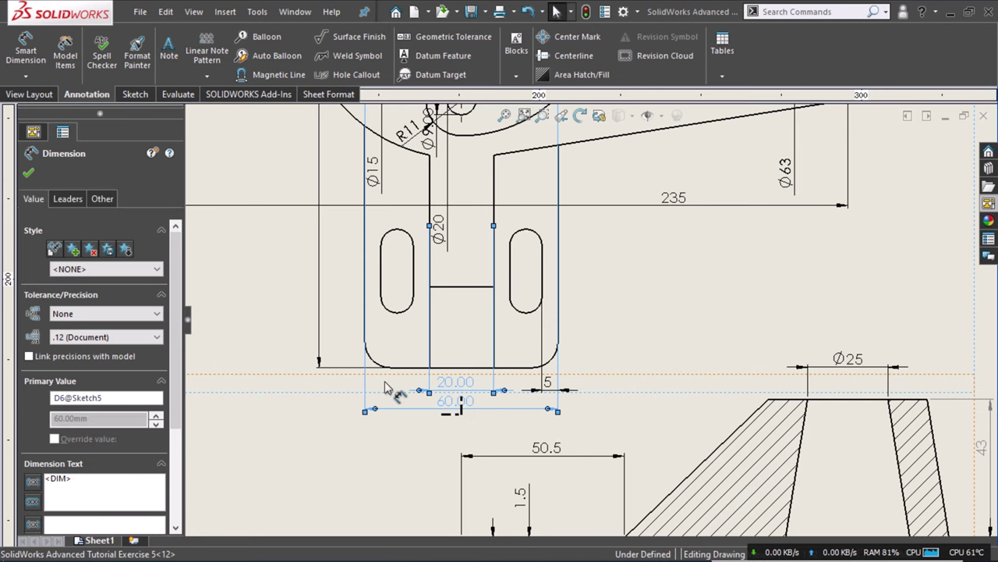
{"action": "left_click", "coordinate": [117, 337]}
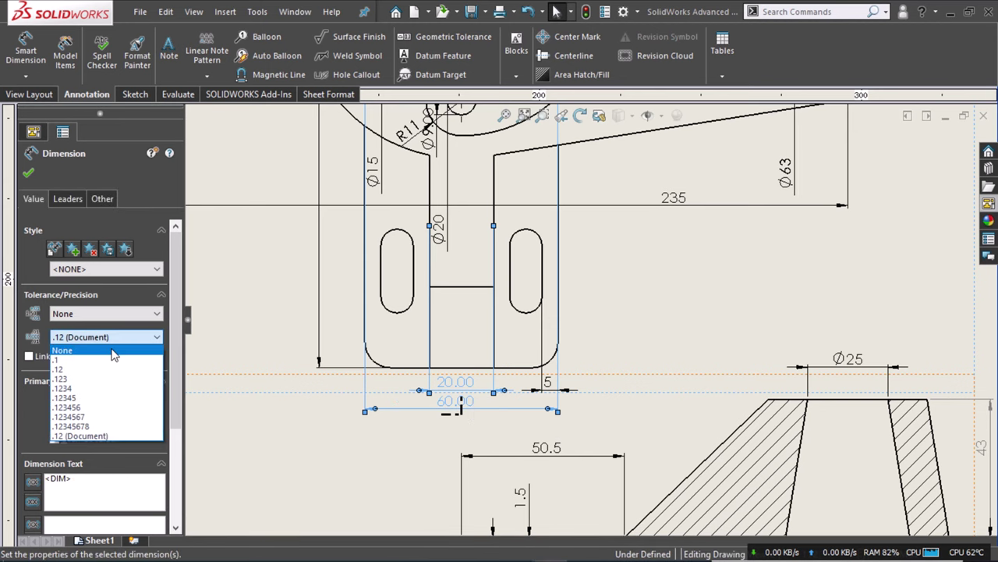
{"action": "left_click", "coordinate": [114, 348]}
{"action": "middle_click_drag", "start_coordinate": [680, 274], "coordinate": [693, 455]}
{"action": "scroll", "coordinate": [692, 455], "scroll_direction": "down", "scroll_amount": 1}
{"action": "scroll", "coordinate": [693, 455], "scroll_direction": "up", "scroll_amount": 1}
{"action": "scroll", "coordinate": [694, 453], "scroll_direction": "up", "scroll_amount": 2}
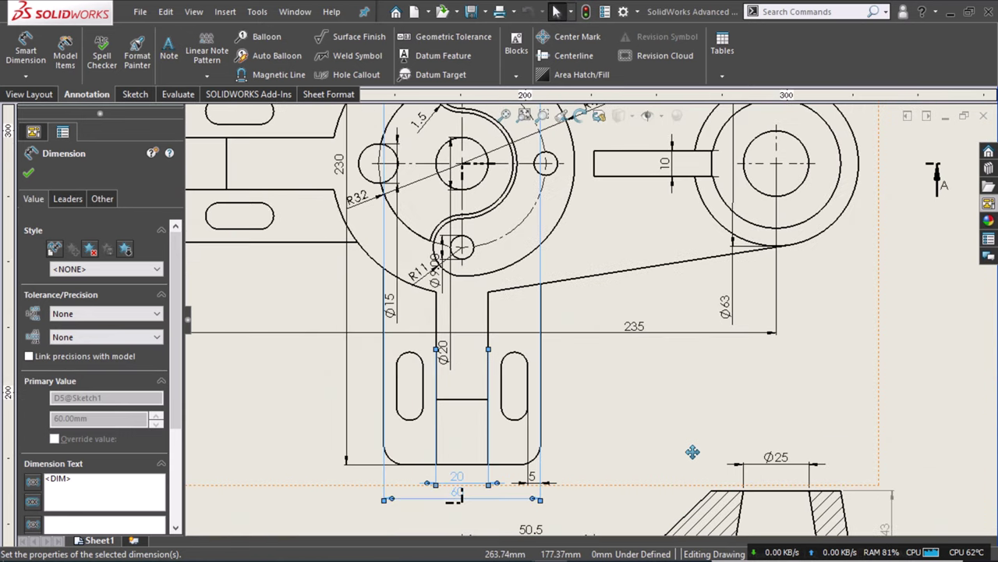
{"action": "scroll", "coordinate": [694, 452], "scroll_direction": "up", "scroll_amount": 2}
{"action": "scroll", "coordinate": [693, 450], "scroll_direction": "up", "scroll_amount": 2}
{"action": "scroll", "coordinate": [693, 447], "scroll_direction": "up", "scroll_amount": 2}
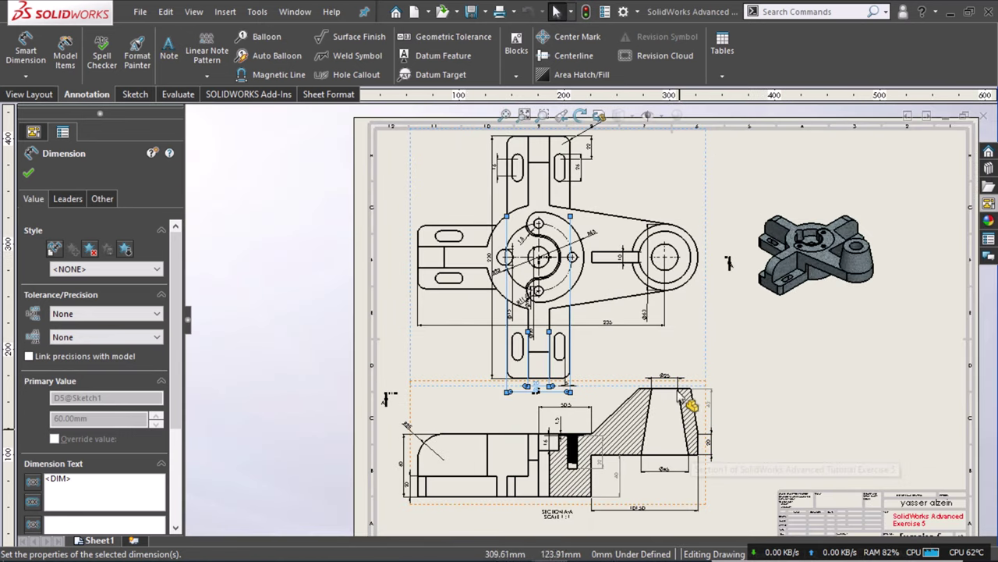
Nudge Section View A-A down on the sheet with the arrow keys.
{"action": "middle_click_drag", "start_coordinate": [693, 447], "coordinate": [674, 334]}
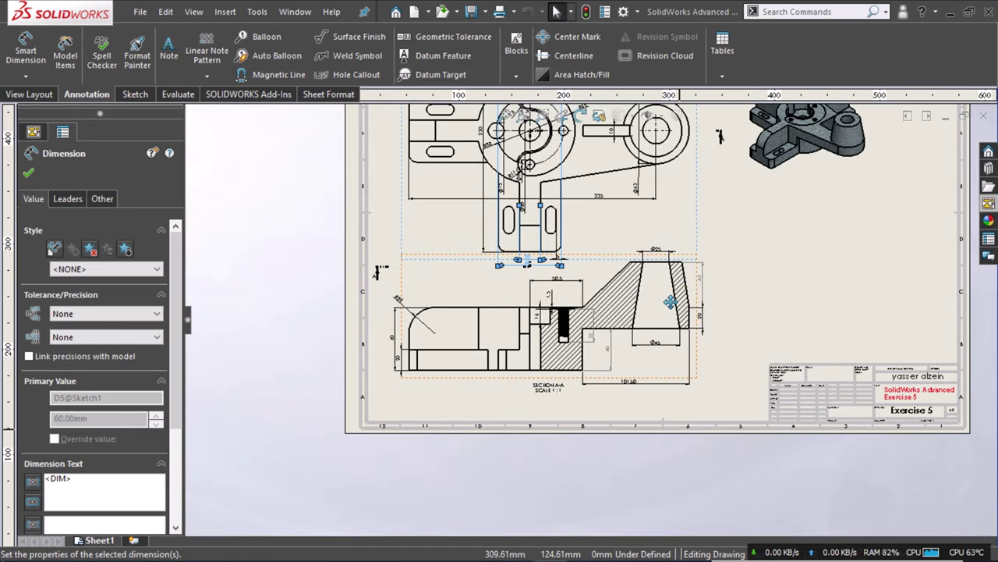
{"action": "left_click", "coordinate": [704, 393]}
{"action": "key", "text": "Down"}
{"action": "key", "text": "Down"}
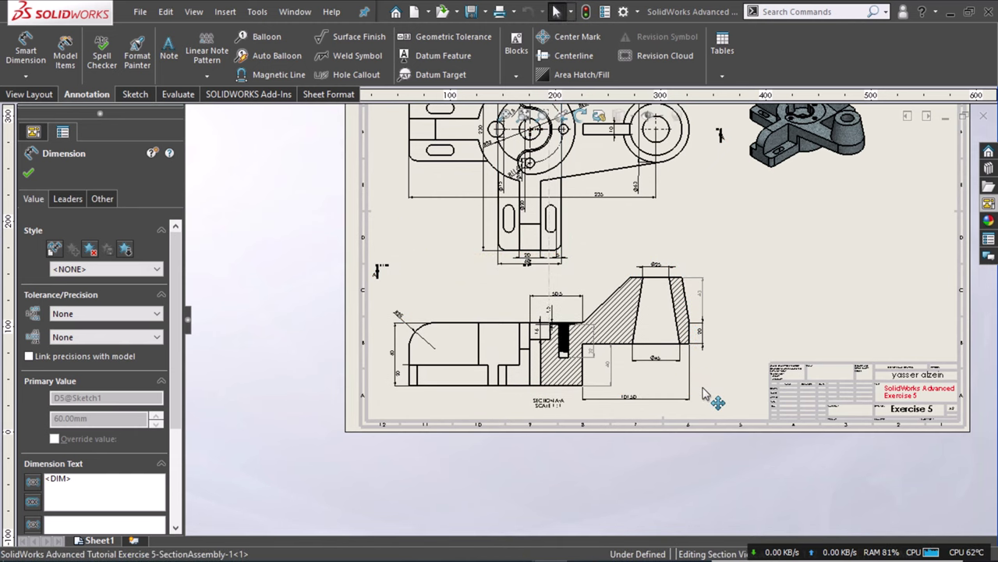
{"action": "key", "text": "Down"}
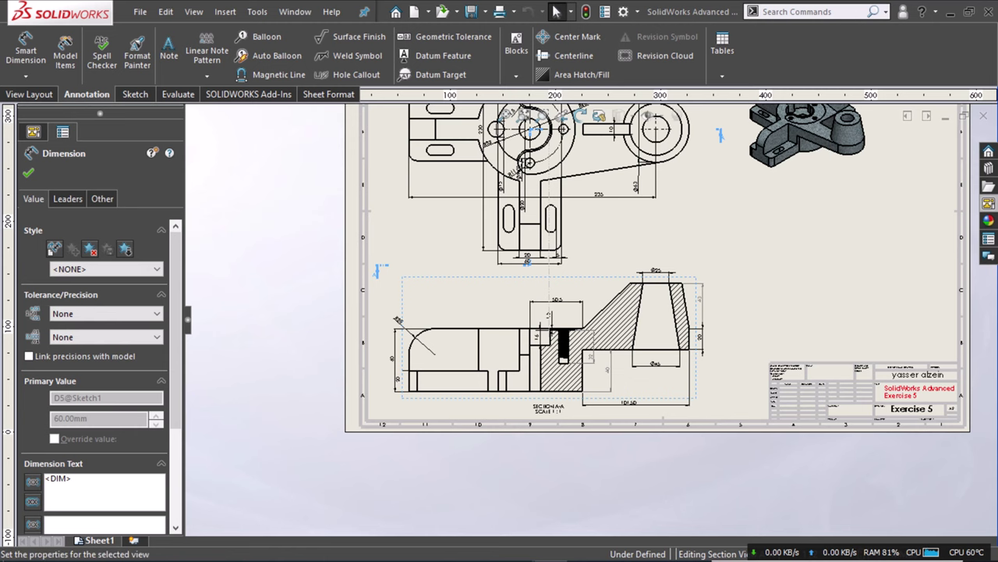
{"action": "left_click", "coordinate": [730, 252]}
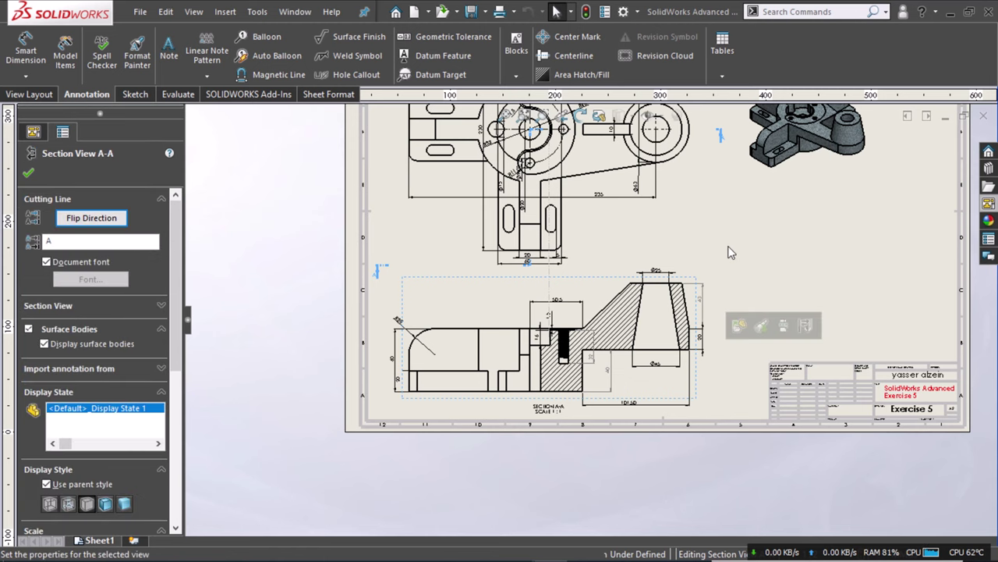
{"action": "left_click", "coordinate": [546, 268]}
Move the section cutting line's A marker lower, clear of the 60 dimension.
{"action": "scroll", "coordinate": [546, 268], "scroll_direction": "down", "scroll_amount": 1}
{"action": "scroll", "coordinate": [548, 269], "scroll_direction": "down", "scroll_amount": 1}
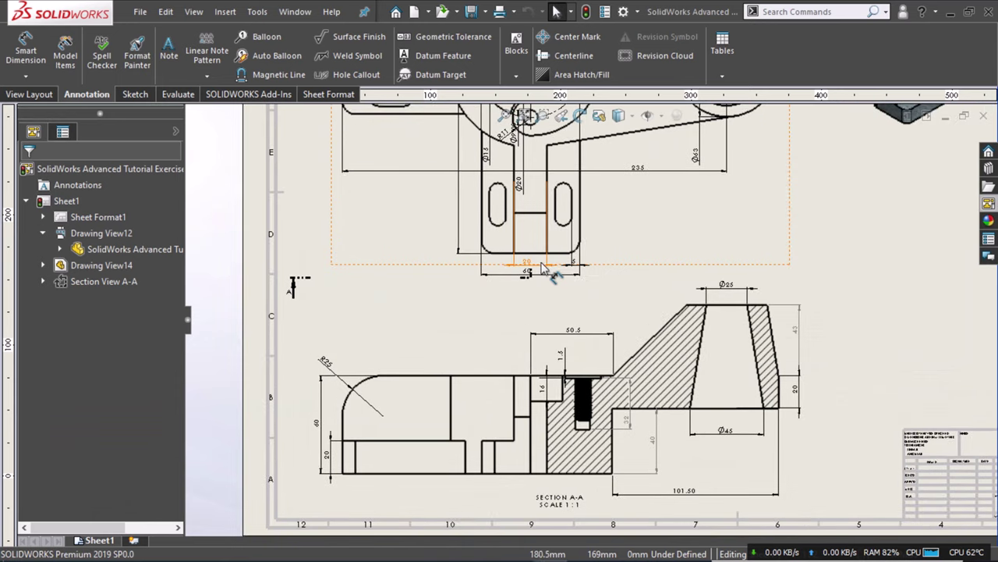
{"action": "scroll", "coordinate": [585, 283], "scroll_direction": "down", "scroll_amount": 1}
{"action": "scroll", "coordinate": [585, 283], "scroll_direction": "down", "scroll_amount": 1}
{"action": "scroll", "coordinate": [585, 282], "scroll_direction": "down", "scroll_amount": 1}
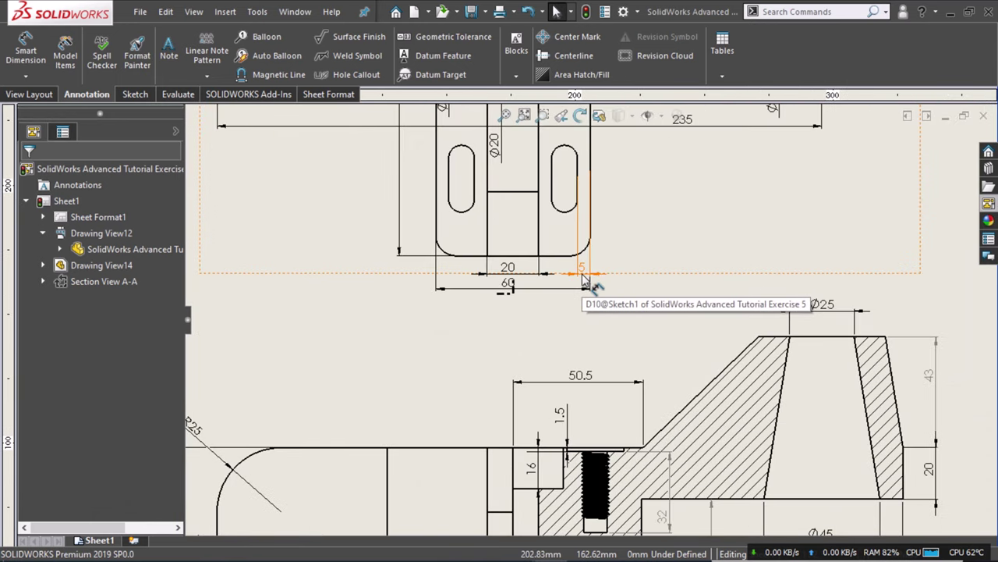
{"action": "scroll", "coordinate": [587, 282], "scroll_direction": "down", "scroll_amount": 1}
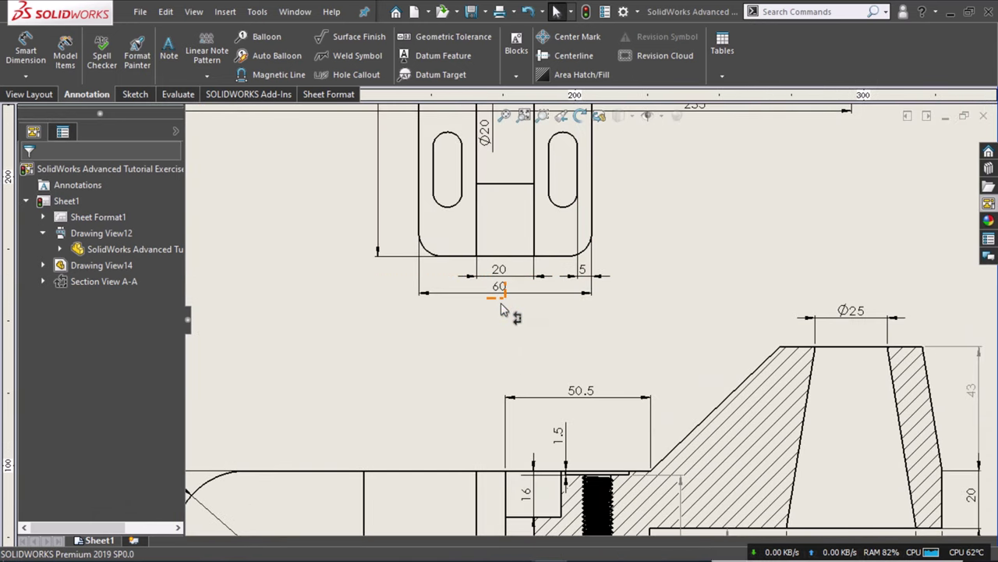
{"action": "left_click", "coordinate": [501, 325]}
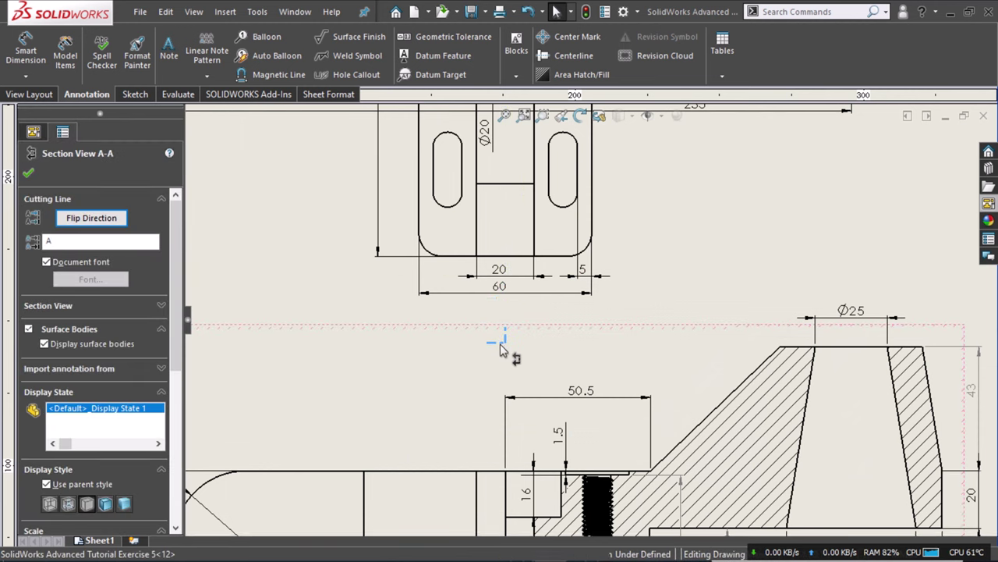
{"action": "left_click", "coordinate": [654, 366]}
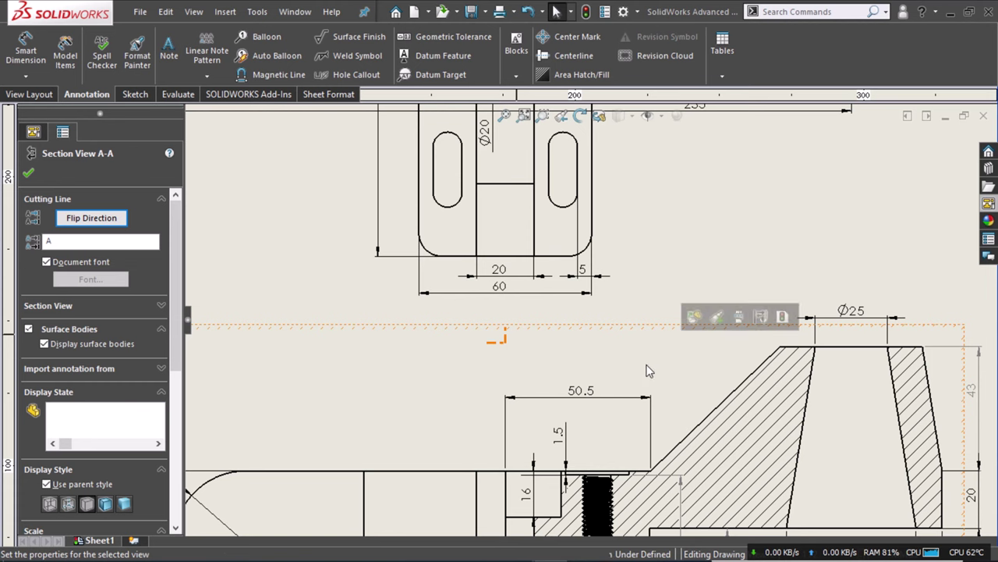
{"action": "scroll", "coordinate": [649, 369], "scroll_direction": "up", "scroll_amount": 3}
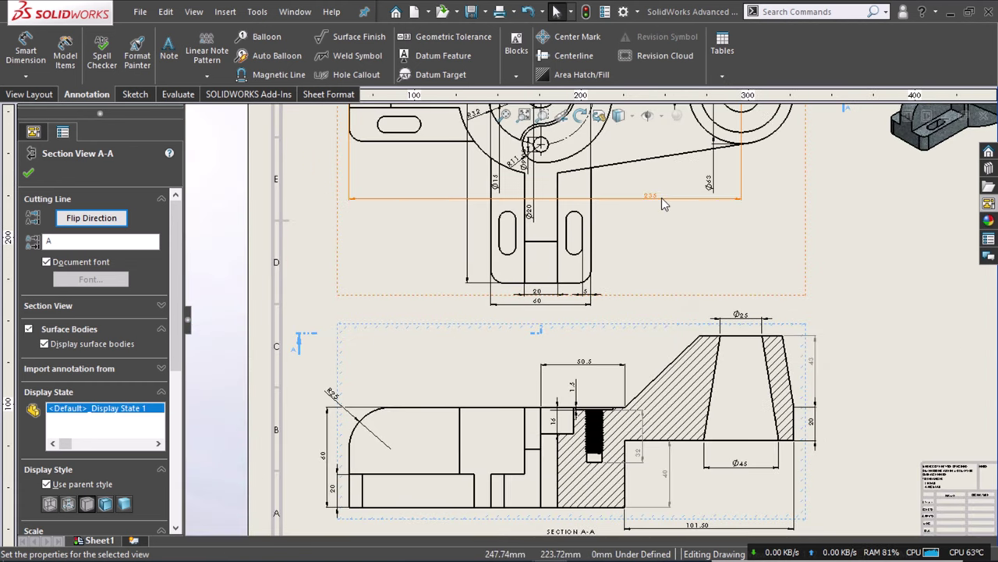
Lift the 235 overall width dimension from below the top view to above it.
{"action": "mouse_move", "coordinate": [662, 197]}
{"action": "left_mouse_down"}
{"action": "mouse_move", "coordinate": [632, 303]}
{"action": "mouse_move", "coordinate": [613, 313]}
{"action": "left_mouse_up"}
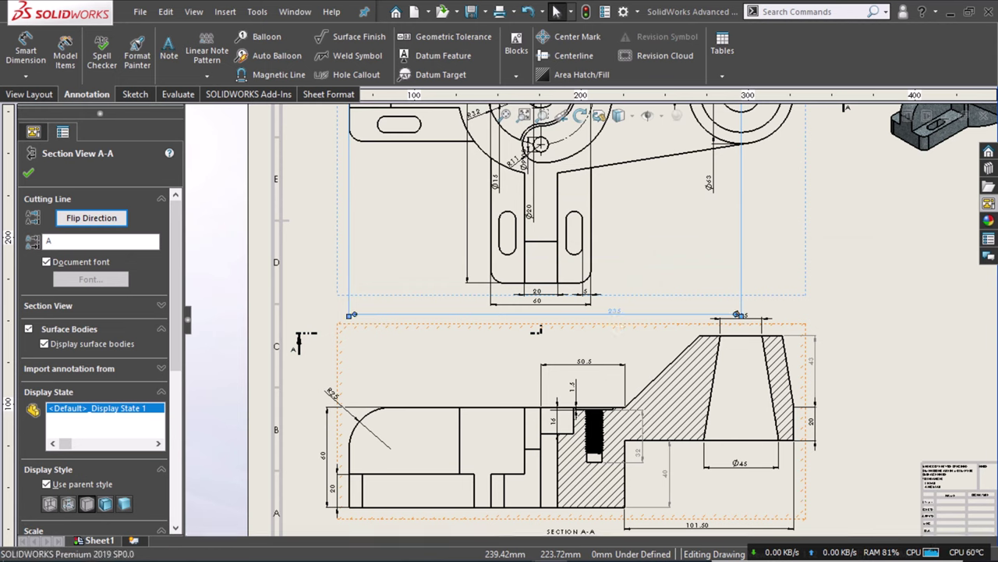
{"action": "left_click", "coordinate": [614, 314]}
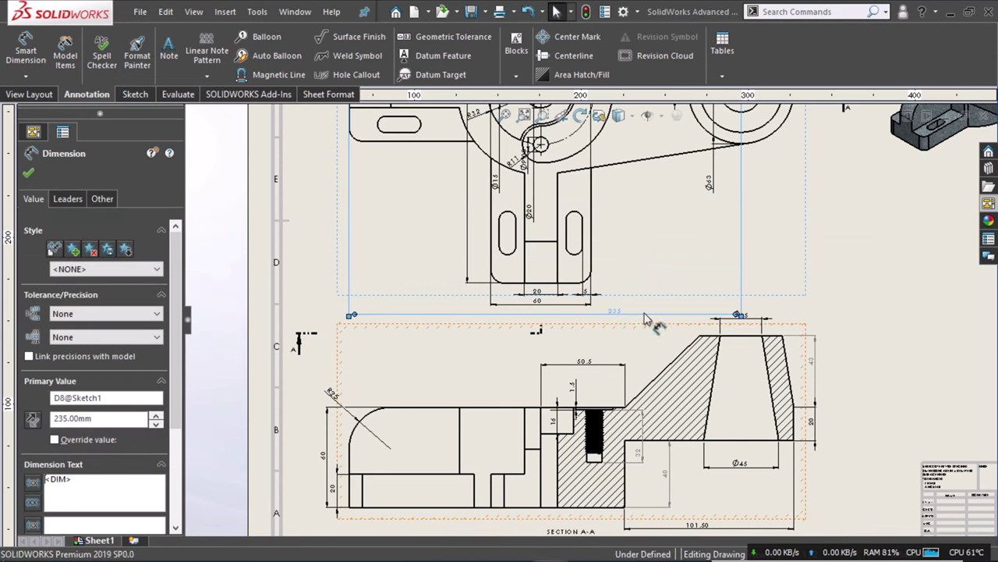
{"action": "key", "text": "Up"}
{"action": "key", "text": "Up"}
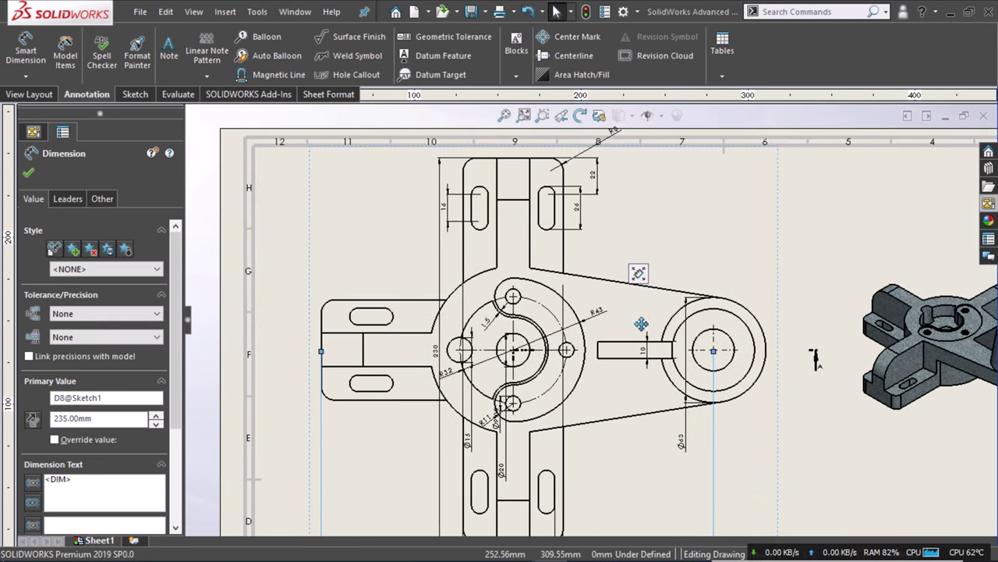
{"action": "mouse_move", "coordinate": [628, 369]}
{"action": "middle_mouse_down"}
{"action": "mouse_move", "coordinate": [640, 261]}
{"action": "mouse_move", "coordinate": [630, 215]}
{"action": "middle_mouse_up"}
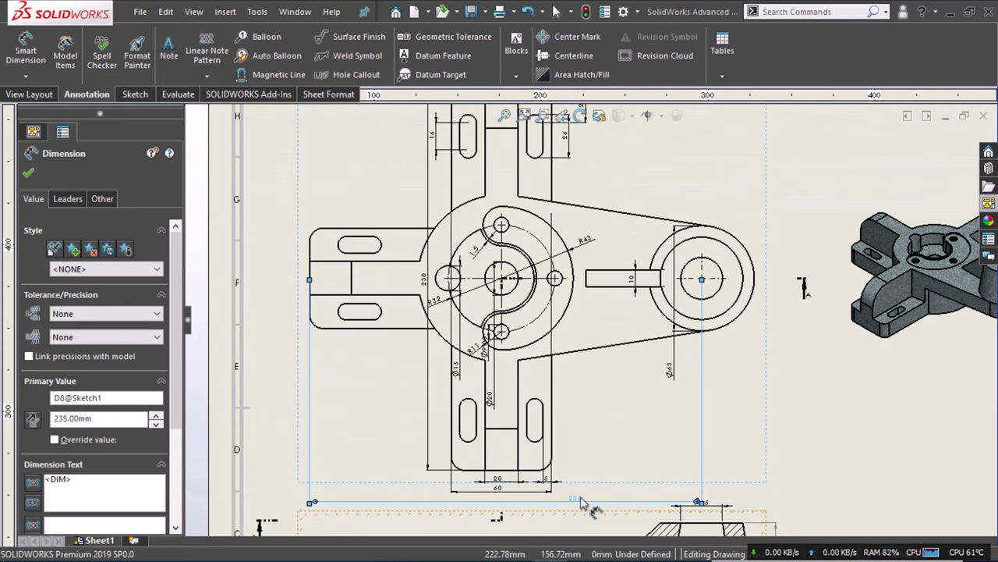
{"action": "left_click_drag", "start_coordinate": [578, 500], "coordinate": [577, 234]}
{"action": "left_click_drag", "start_coordinate": [589, 170], "coordinate": [613, 133]}
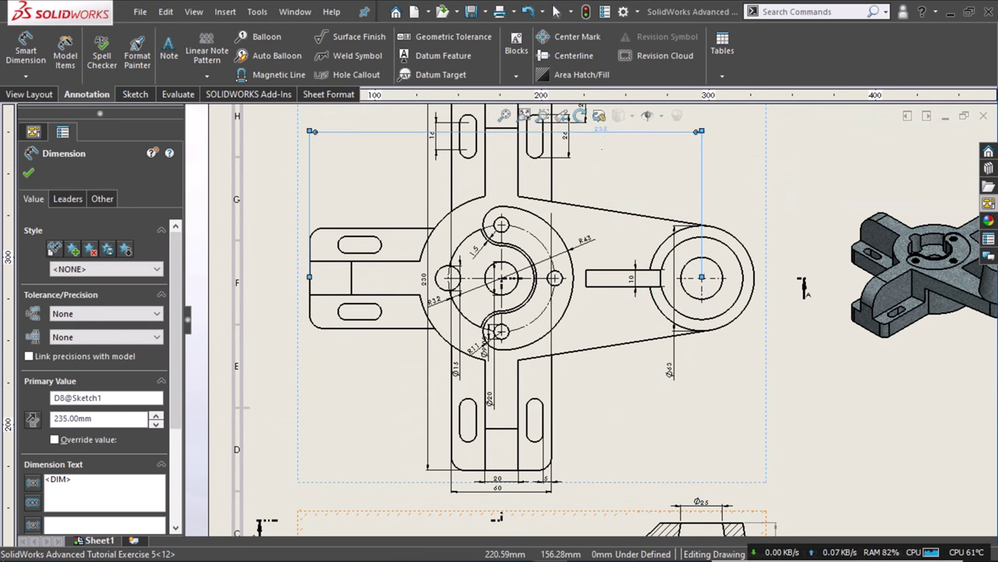
{"action": "left_click", "coordinate": [295, 452]}
{"action": "middle_click_drag", "start_coordinate": [295, 452], "coordinate": [297, 471]}
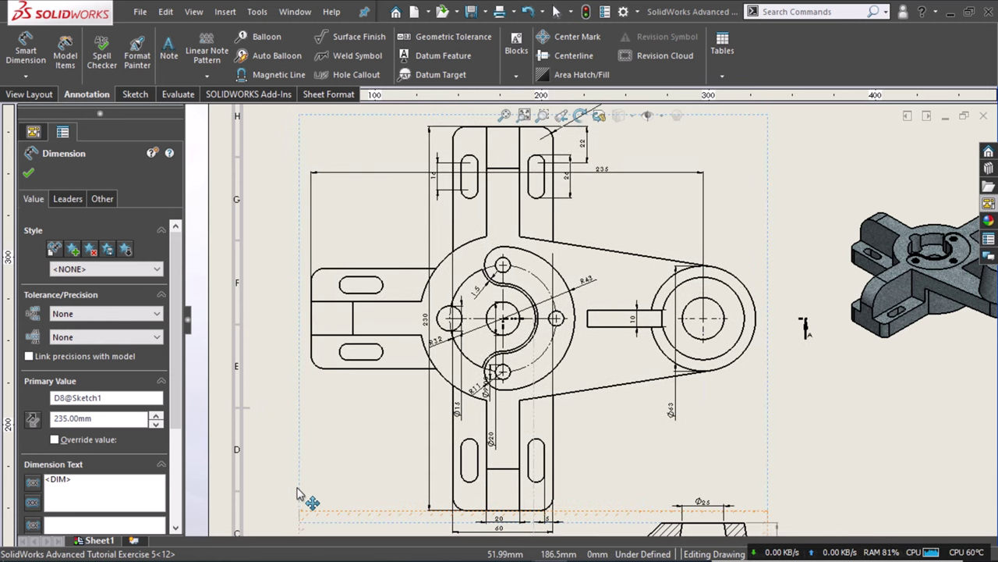
{"action": "left_click_drag", "start_coordinate": [297, 471], "coordinate": [298, 494]}
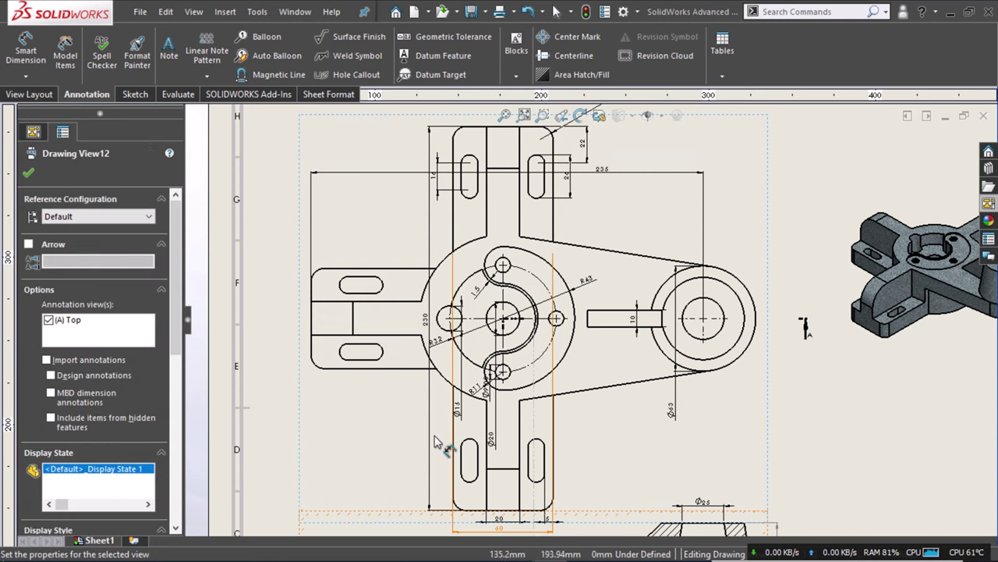
Raise the 235 dimension above the top view and shift the R8 radius leader below it.
{"action": "middle_click_drag", "start_coordinate": [455, 314], "coordinate": [432, 436]}
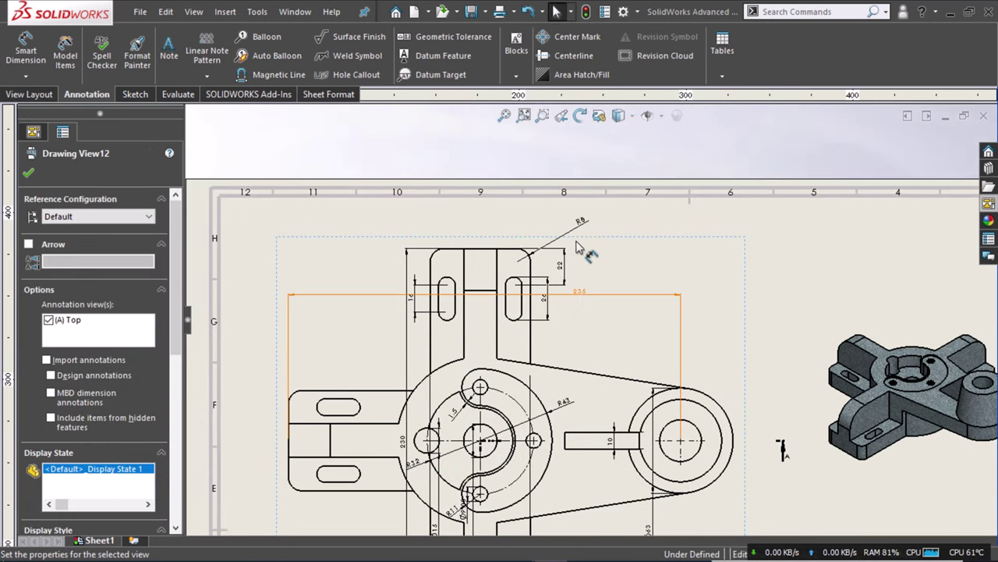
{"action": "mouse_move", "coordinate": [581, 295]}
{"action": "left_mouse_down"}
{"action": "mouse_move", "coordinate": [560, 219]}
{"action": "mouse_move", "coordinate": [507, 212]}
{"action": "mouse_move", "coordinate": [514, 231]}
{"action": "left_mouse_up"}
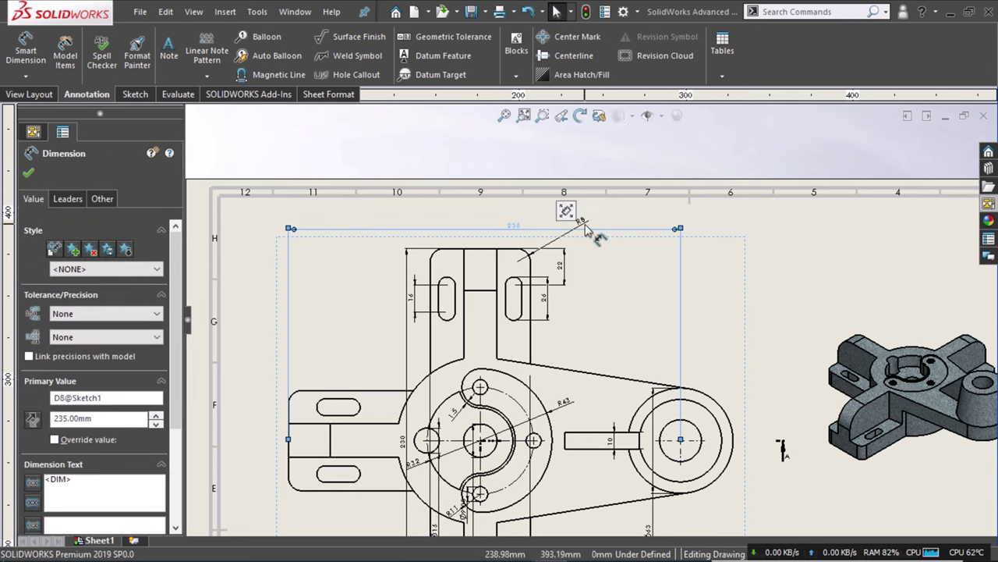
{"action": "left_click_drag", "start_coordinate": [585, 228], "coordinate": [586, 259]}
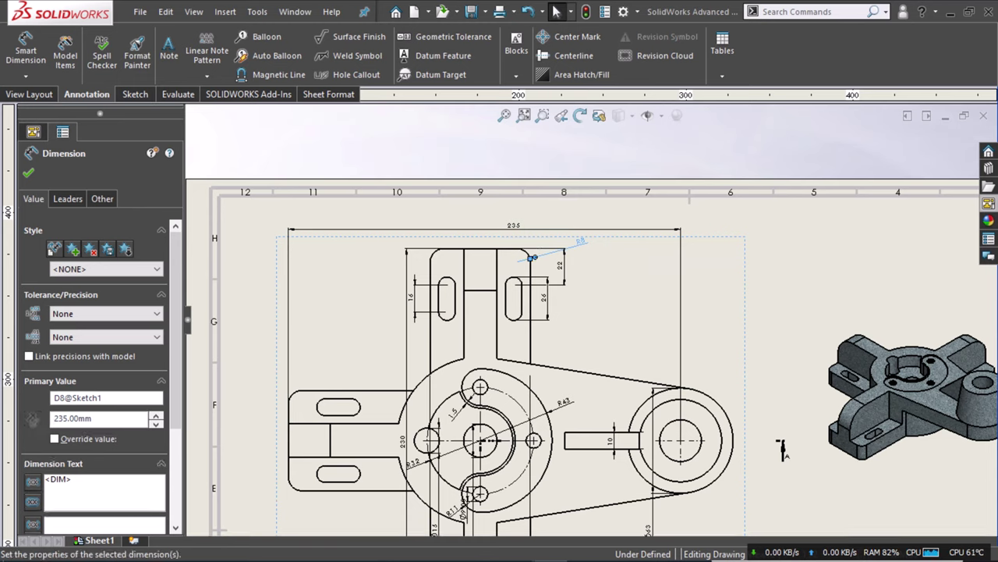
{"action": "left_click", "coordinate": [745, 226]}
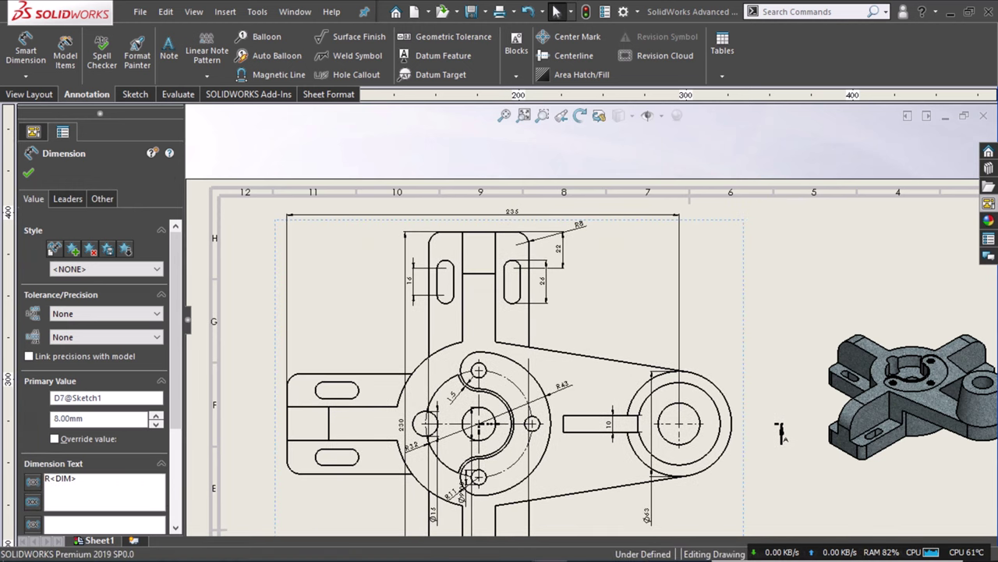
Place the 230 overall height dimension left of the top view and turn on its break lines.
{"action": "middle_click_drag", "start_coordinate": [390, 346], "coordinate": [370, 253]}
{"action": "left_click_drag", "start_coordinate": [394, 343], "coordinate": [250, 318]}
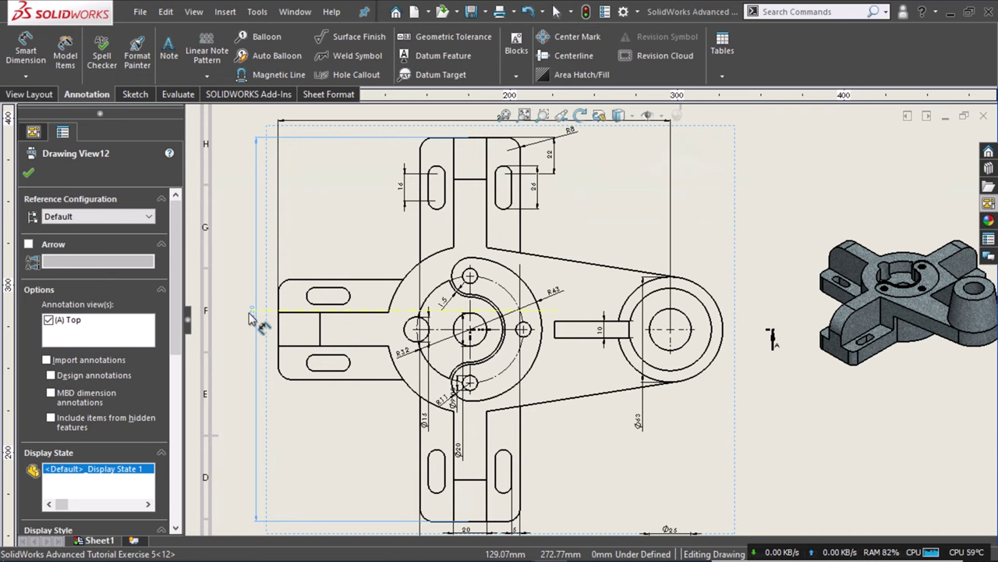
{"action": "left_click_drag", "start_coordinate": [250, 317], "coordinate": [249, 317]}
{"action": "left_click", "coordinate": [251, 318]}
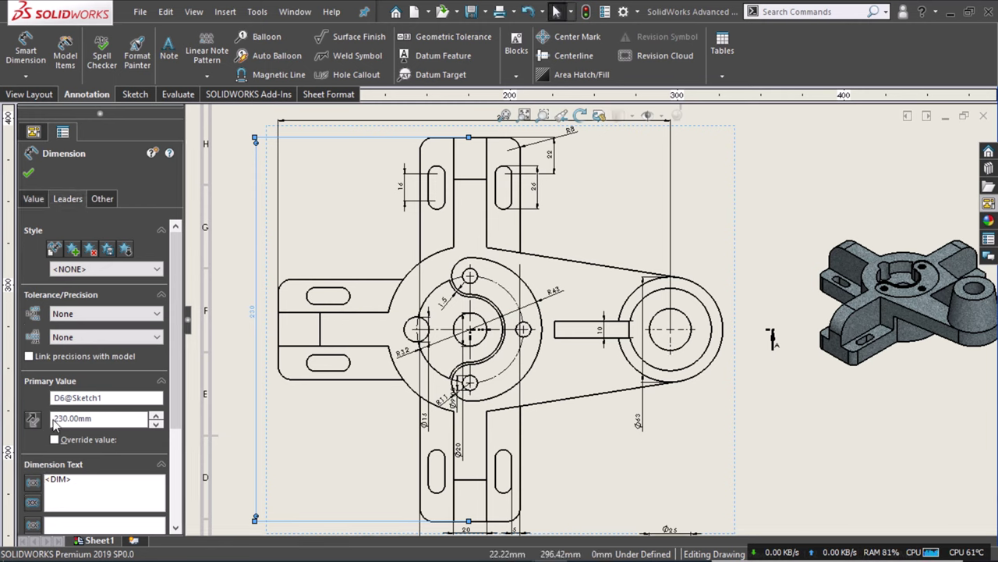
{"action": "scroll", "coordinate": [42, 460], "scroll_direction": "down", "scroll_amount": 3}
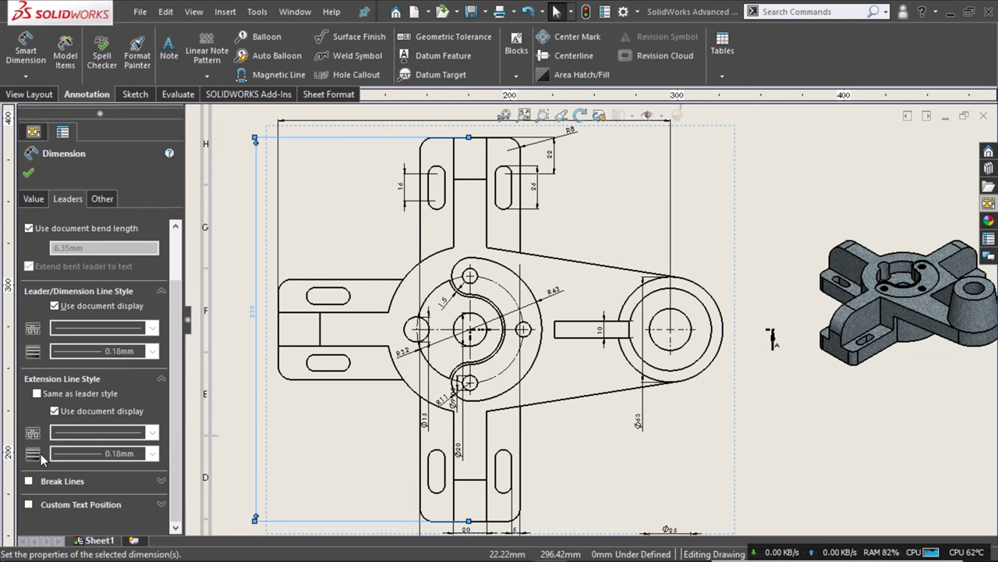
{"action": "left_click", "coordinate": [28, 482]}
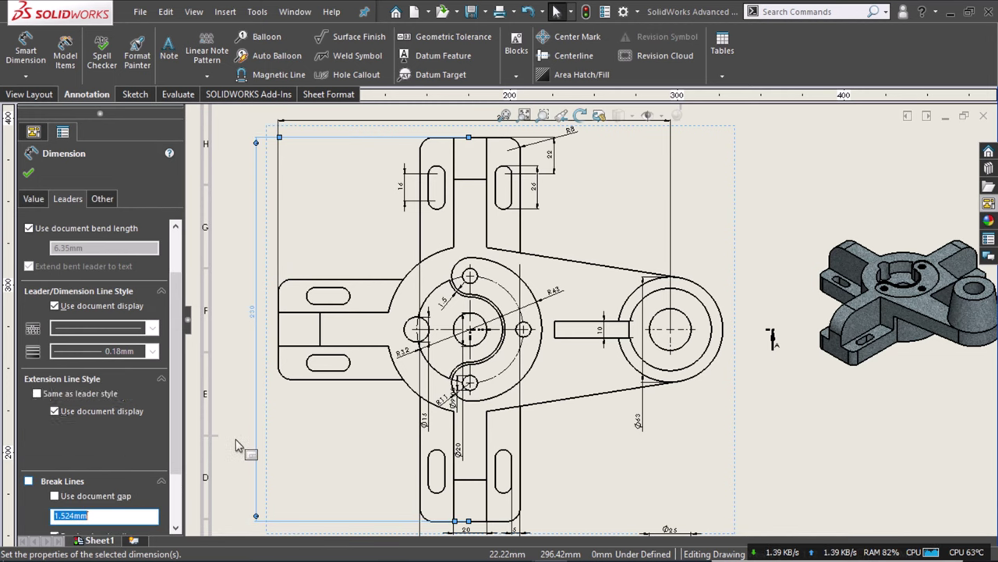
{"action": "left_click", "coordinate": [238, 446]}
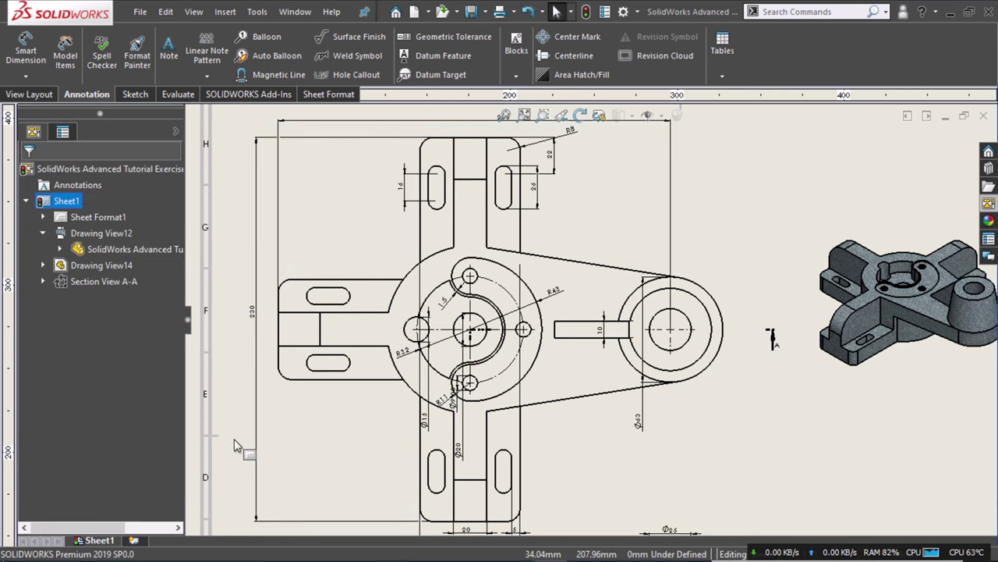
Move the Ø63 dimension beside the right circle and the Ø15 dimension beside the small left hole.
{"action": "scroll", "coordinate": [719, 419], "scroll_direction": "down", "scroll_amount": 1}
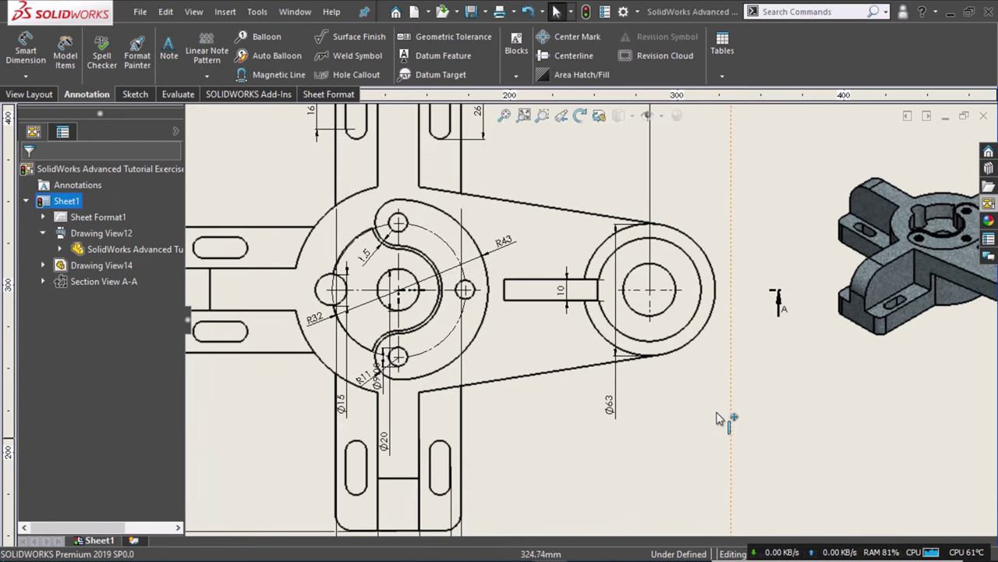
{"action": "scroll", "coordinate": [722, 364], "scroll_direction": "down", "scroll_amount": 1}
{"action": "left_click_drag", "start_coordinate": [594, 407], "coordinate": [724, 278]}
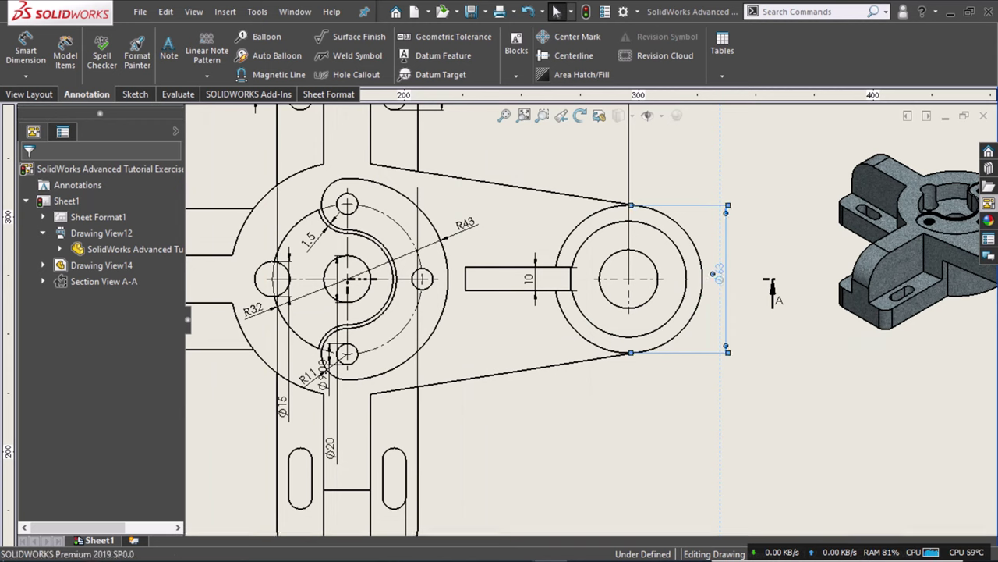
{"action": "left_click", "coordinate": [529, 277]}
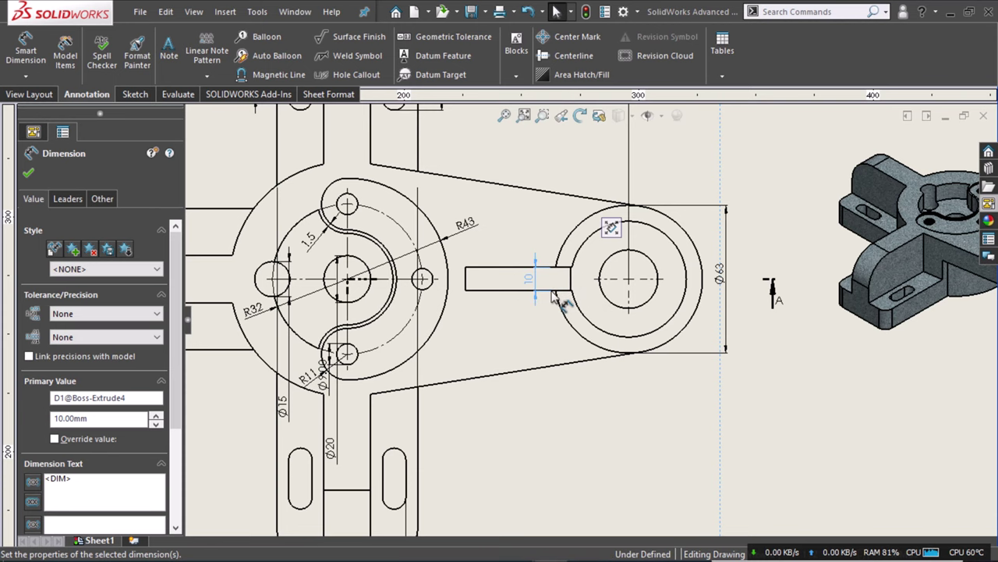
{"action": "mouse_move", "coordinate": [517, 457]}
{"action": "middle_mouse_down"}
{"action": "mouse_move", "coordinate": [616, 381]}
{"action": "mouse_move", "coordinate": [621, 404]}
{"action": "middle_mouse_up"}
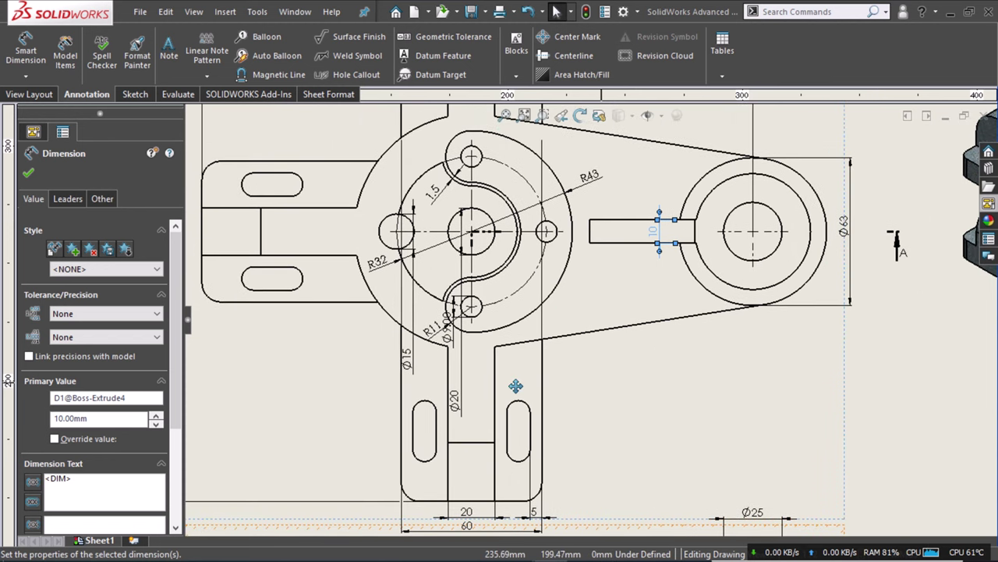
{"action": "mouse_move", "coordinate": [407, 369]}
{"action": "left_mouse_down"}
{"action": "mouse_move", "coordinate": [394, 235]}
{"action": "mouse_move", "coordinate": [358, 234]}
{"action": "left_mouse_up"}
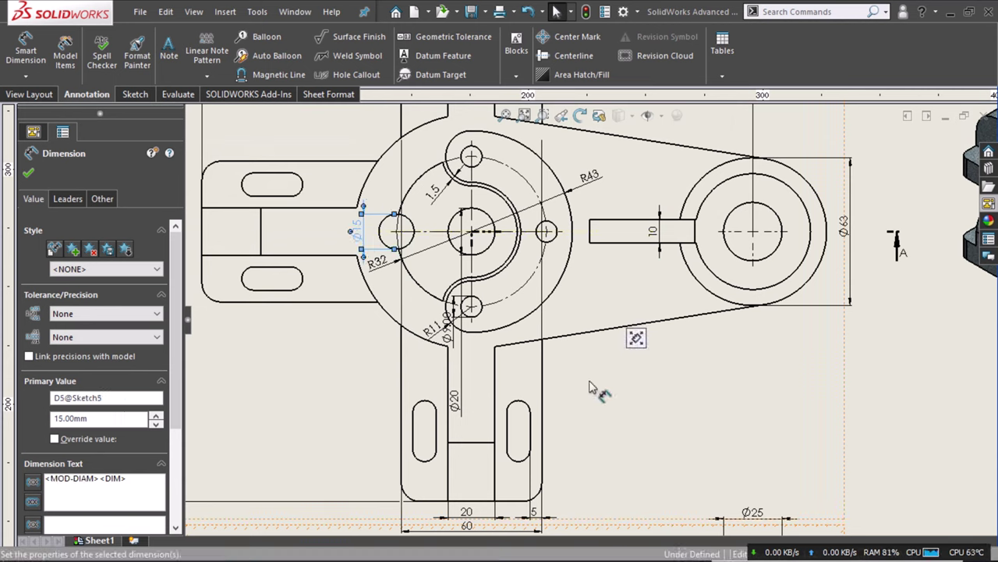
Move the Ø20 dimension beside the centre hole.
{"action": "left_click", "coordinate": [489, 306]}
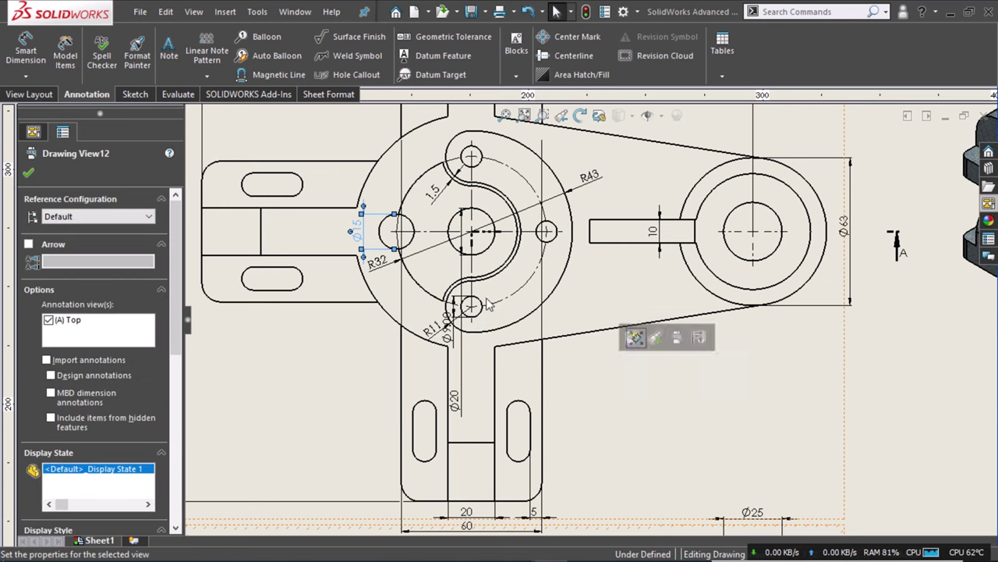
{"action": "scroll", "coordinate": [489, 300], "scroll_direction": "down", "scroll_amount": 2}
{"action": "scroll", "coordinate": [492, 285], "scroll_direction": "down", "scroll_amount": 1}
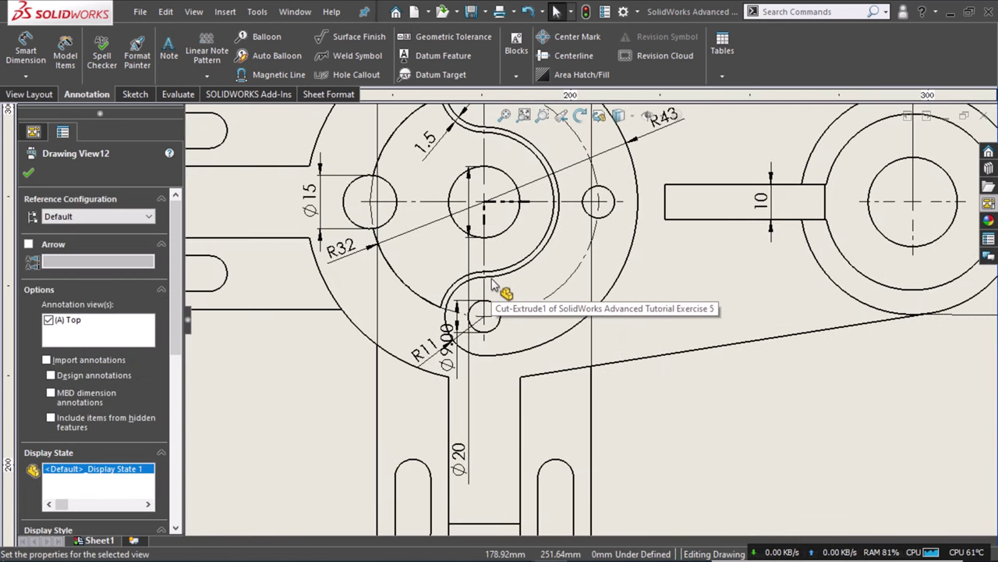
{"action": "left_click_drag", "start_coordinate": [456, 301], "coordinate": [435, 209]}
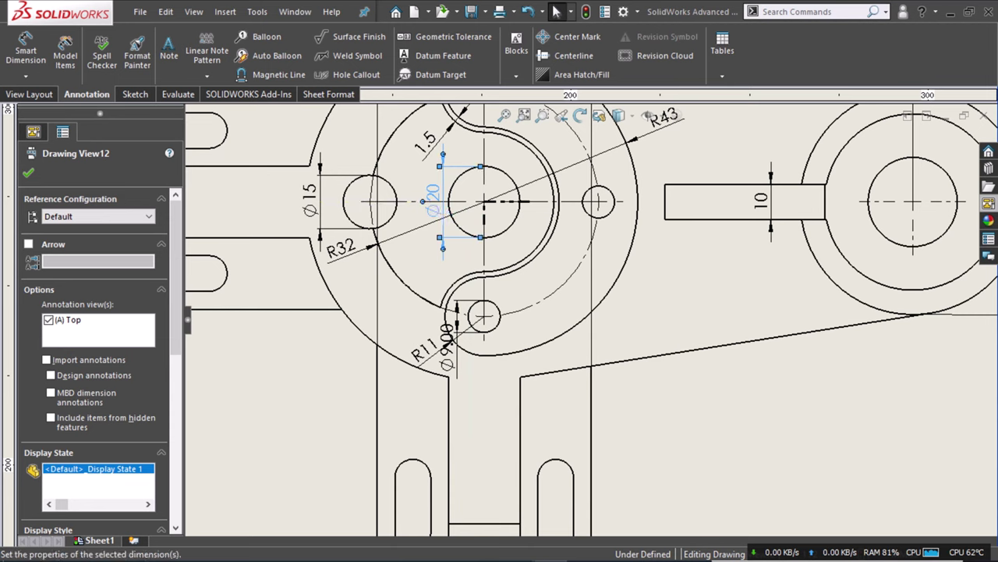
{"action": "left_click", "coordinate": [468, 359]}
Move Ø9 to the small hole's right side and set its primary precision to None.
{"action": "left_click", "coordinate": [469, 359]}
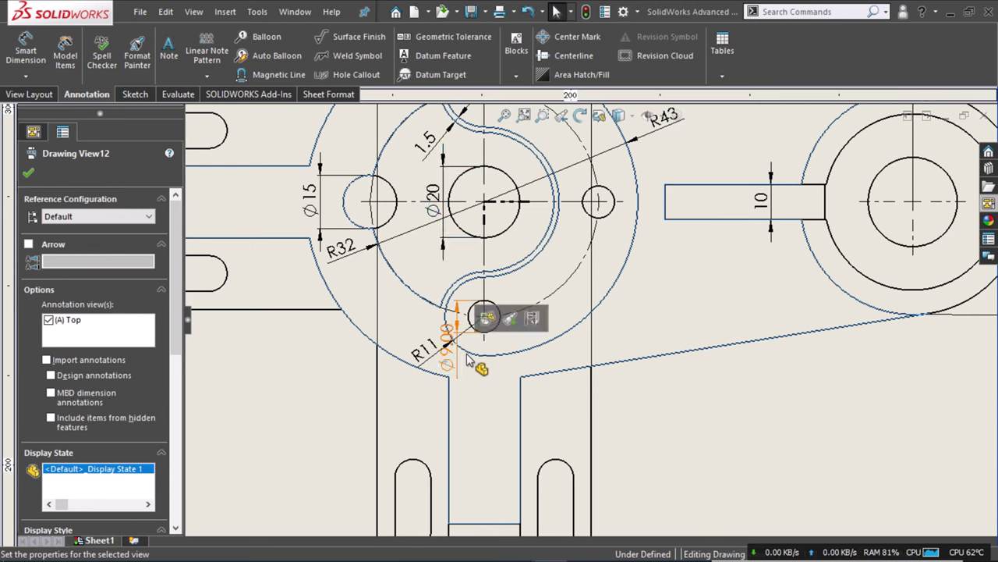
{"action": "mouse_move", "coordinate": [478, 361]}
{"action": "left_mouse_down"}
{"action": "mouse_move", "coordinate": [510, 356]}
{"action": "mouse_move", "coordinate": [521, 331]}
{"action": "left_mouse_up"}
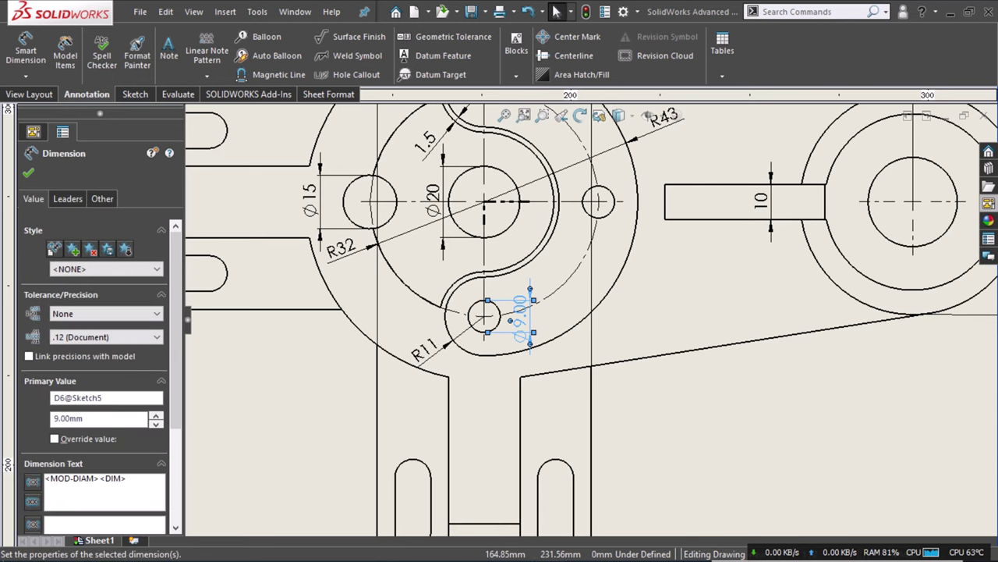
{"action": "left_click", "coordinate": [113, 337]}
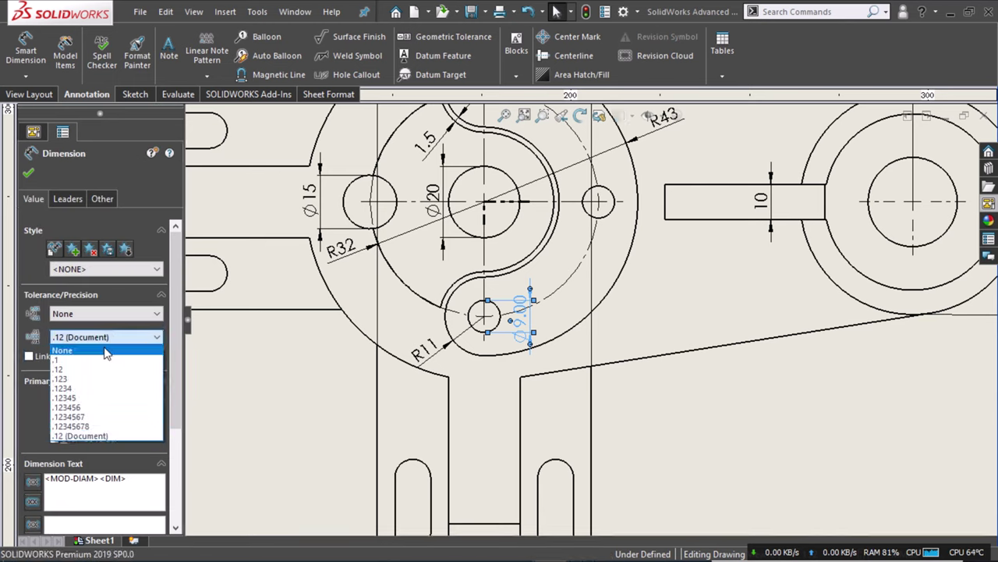
{"action": "left_click", "coordinate": [102, 345]}
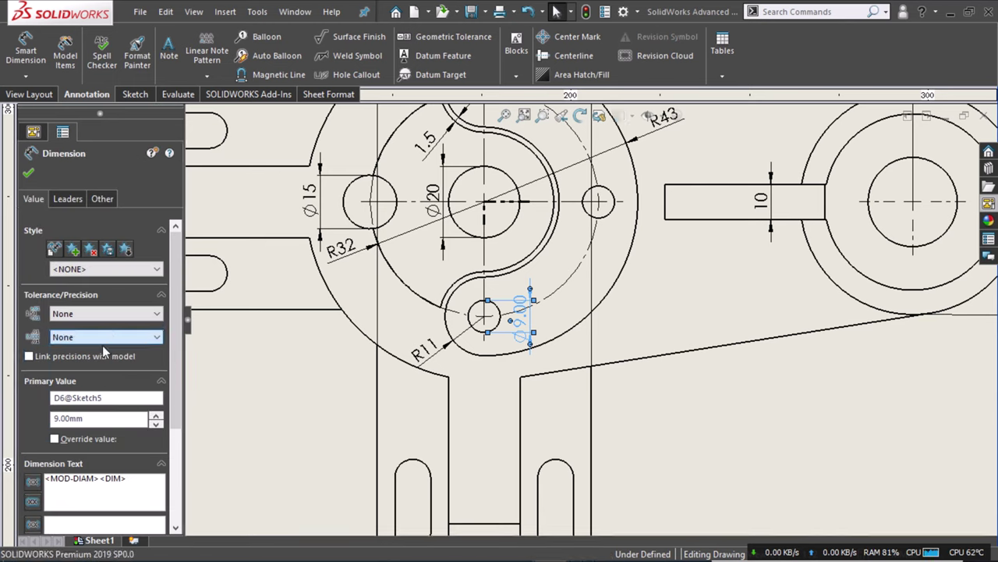
{"action": "left_click", "coordinate": [682, 400]}
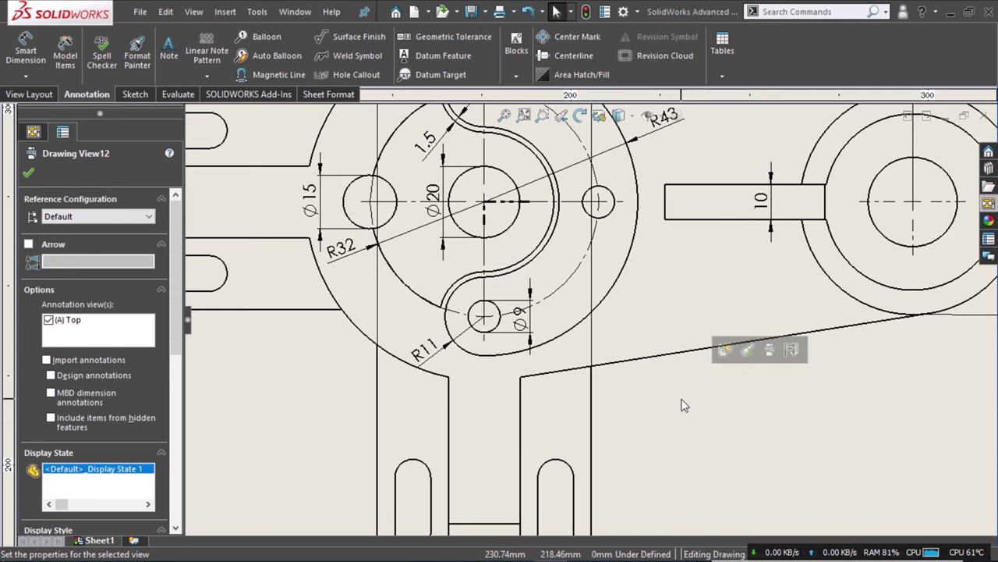
{"action": "key", "text": "z"}
{"action": "key", "text": "z"}
{"action": "key", "text": "z"}
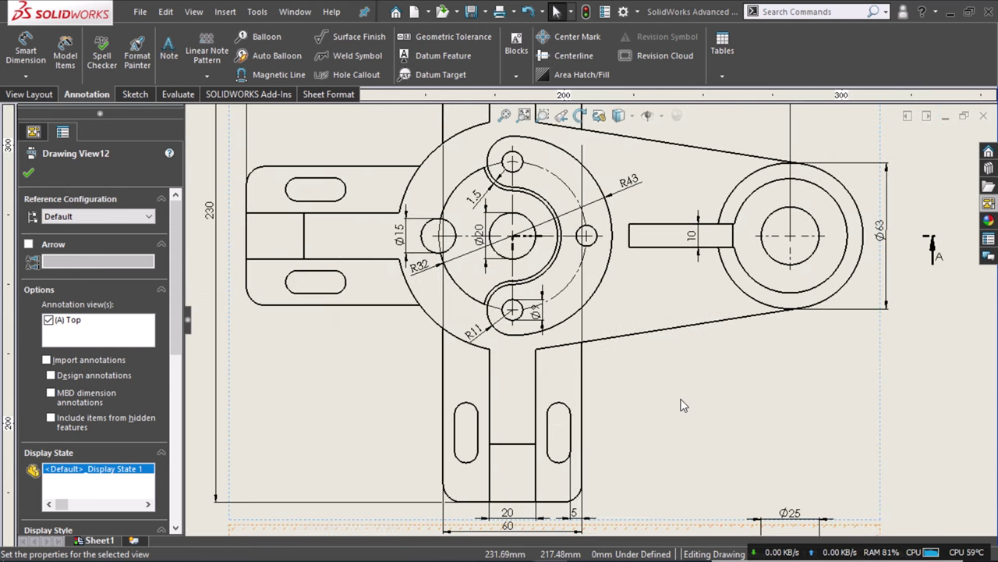
{"action": "key", "text": "z"}
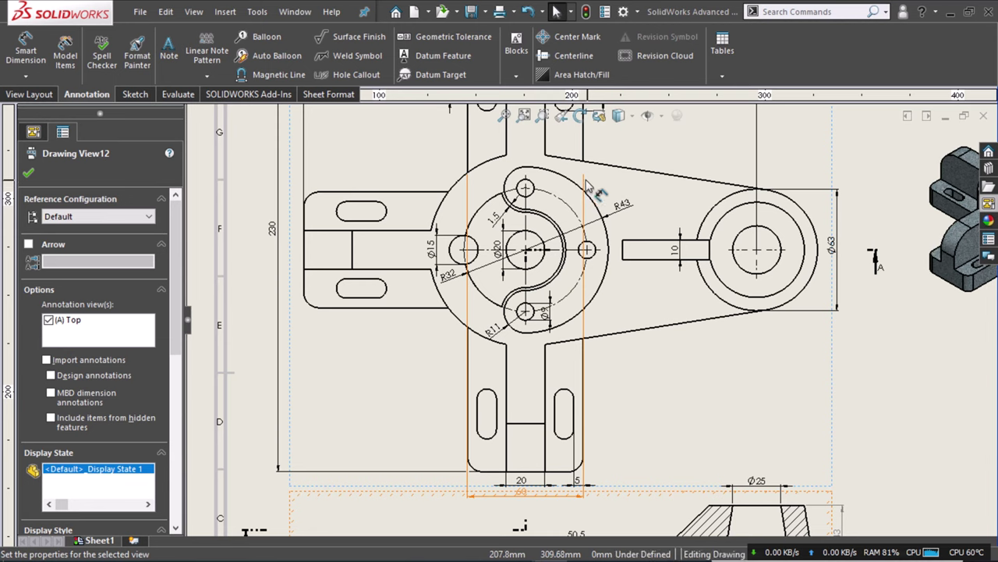
Shorten both extension lines of the 60 dimension up to the lower arm.
{"action": "left_click", "coordinate": [584, 181]}
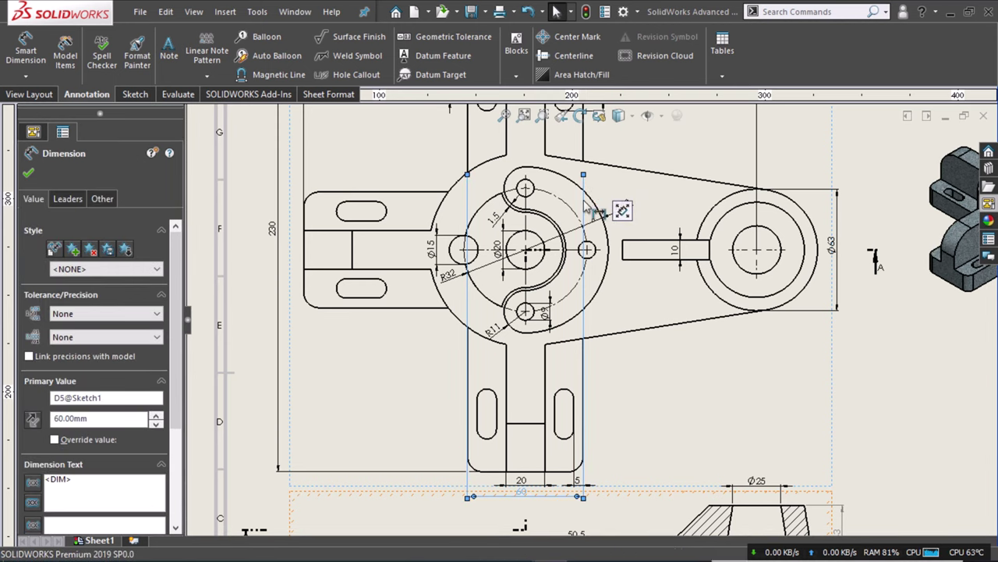
{"action": "left_click", "coordinate": [585, 365]}
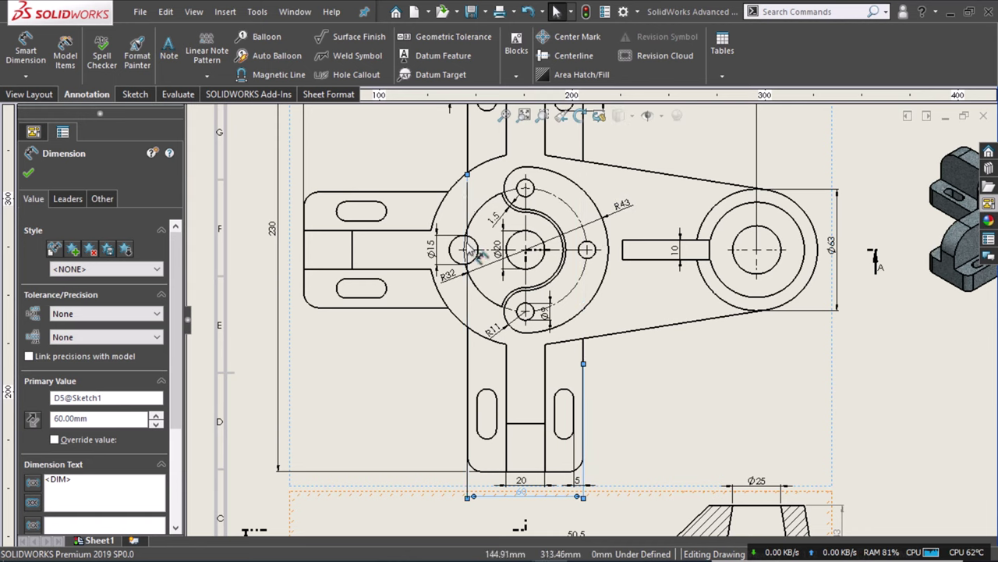
{"action": "left_click", "coordinate": [466, 356]}
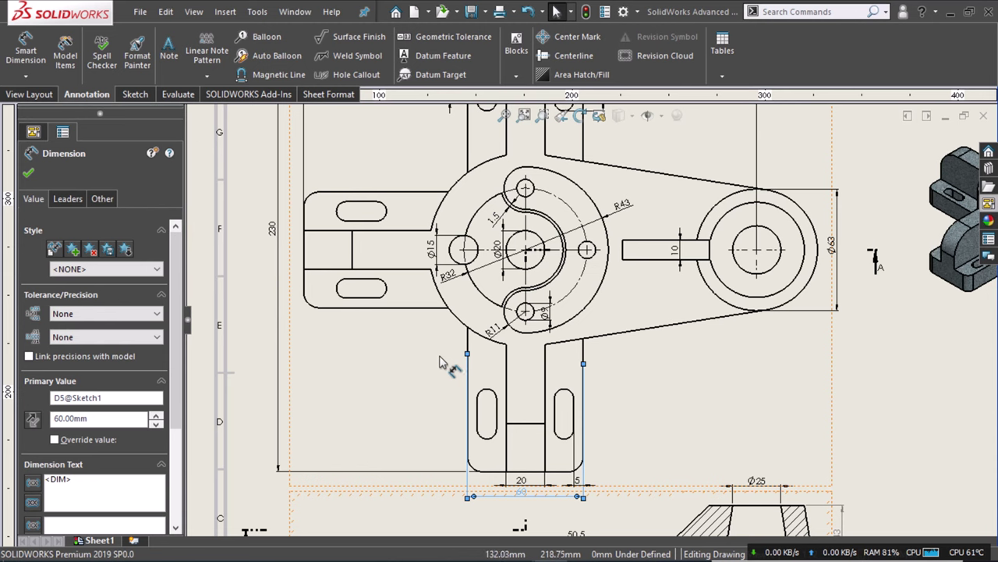
{"action": "left_click", "coordinate": [400, 394]}
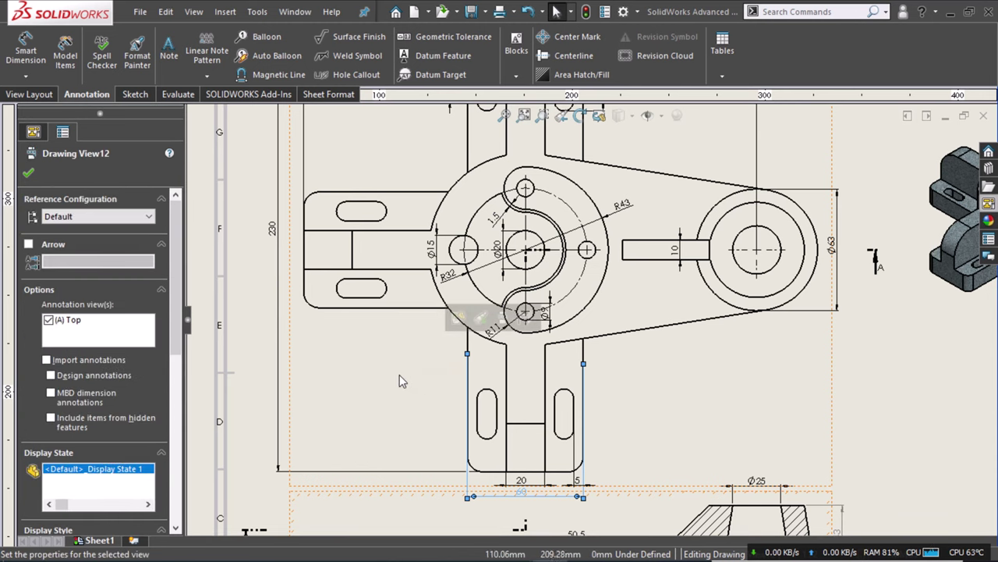
Re-space the 60, 5 and 20 dimensions below the lower arm, with 5 and 20 in one row.
{"action": "scroll", "coordinate": [601, 251], "scroll_direction": "up", "scroll_amount": 1}
{"action": "scroll", "coordinate": [601, 248], "scroll_direction": "up", "scroll_amount": 1}
{"action": "left_click", "coordinate": [589, 248]}
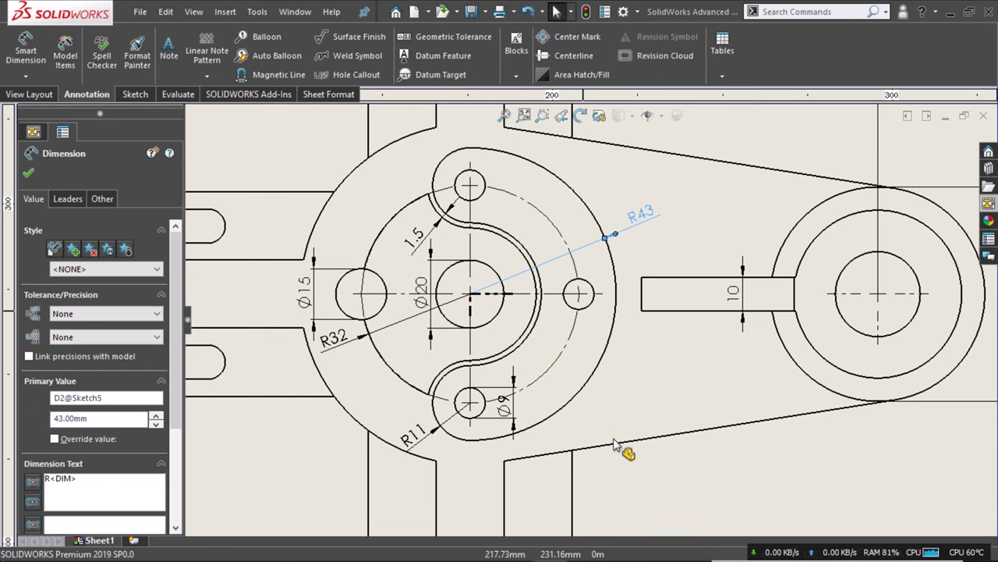
{"action": "middle_click_drag", "start_coordinate": [614, 437], "coordinate": [601, 287]}
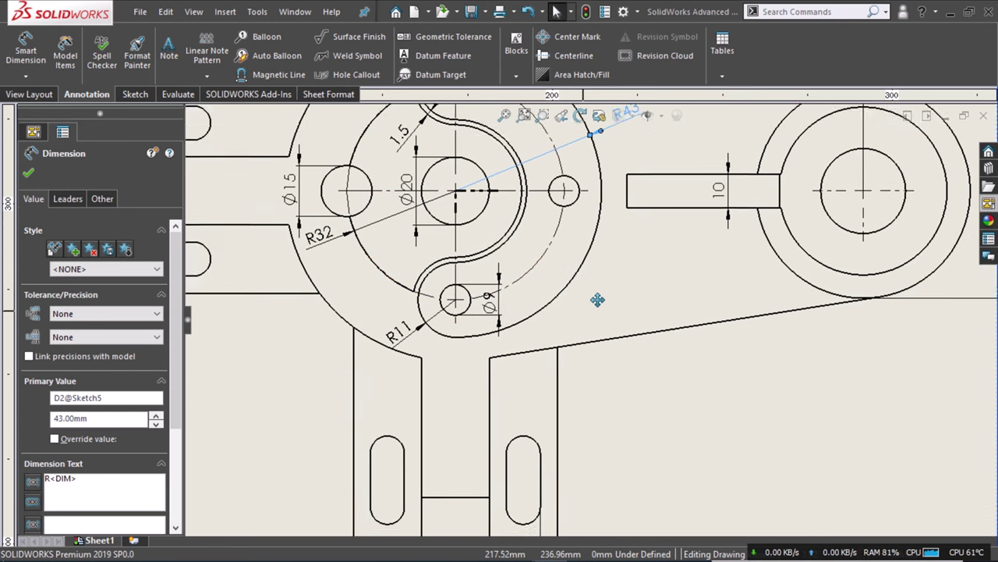
{"action": "left_click", "coordinate": [646, 412]}
{"action": "scroll", "coordinate": [646, 412], "scroll_direction": "up", "scroll_amount": 2}
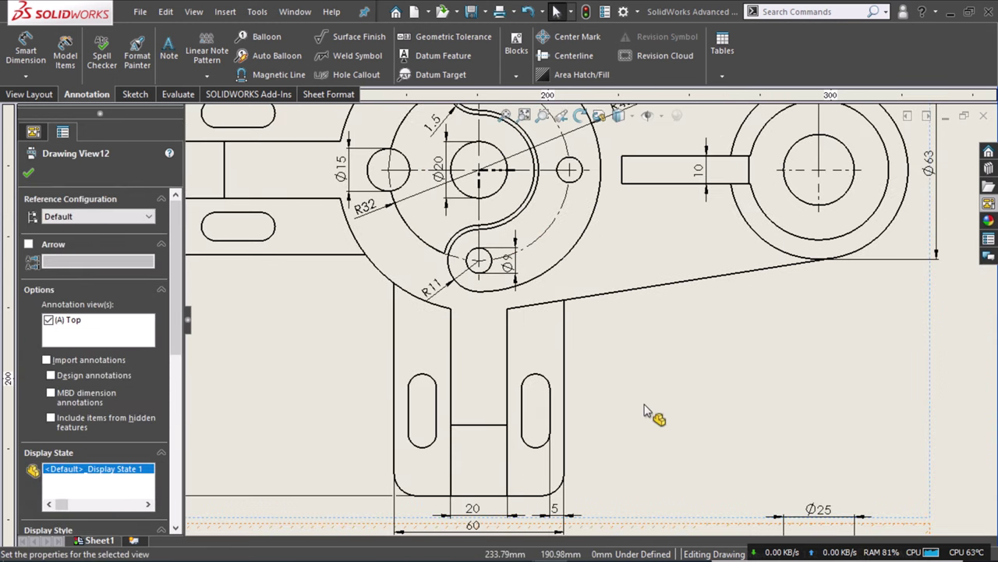
{"action": "scroll", "coordinate": [644, 412], "scroll_direction": "up", "scroll_amount": 1}
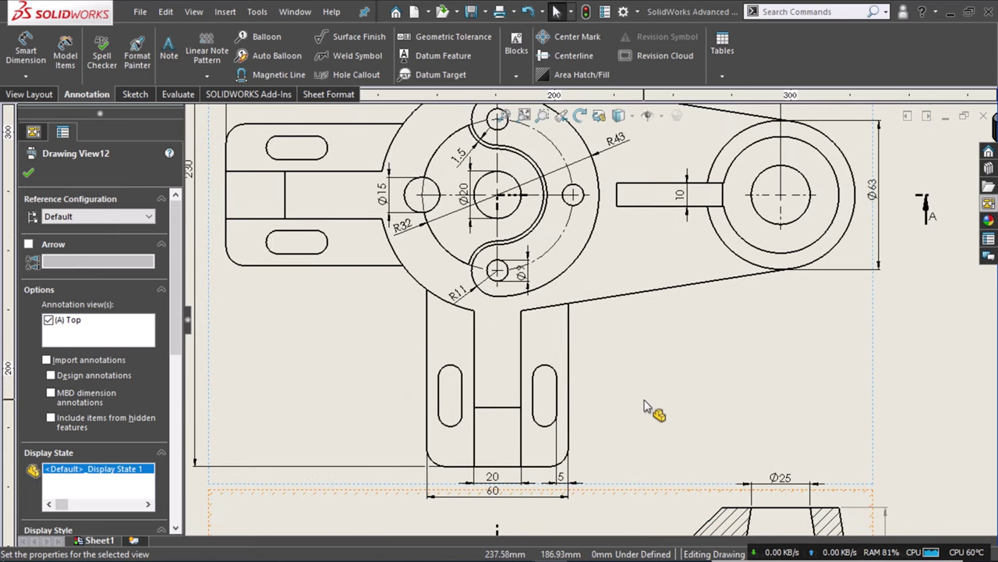
{"action": "middle_click_drag", "start_coordinate": [641, 407], "coordinate": [651, 315]}
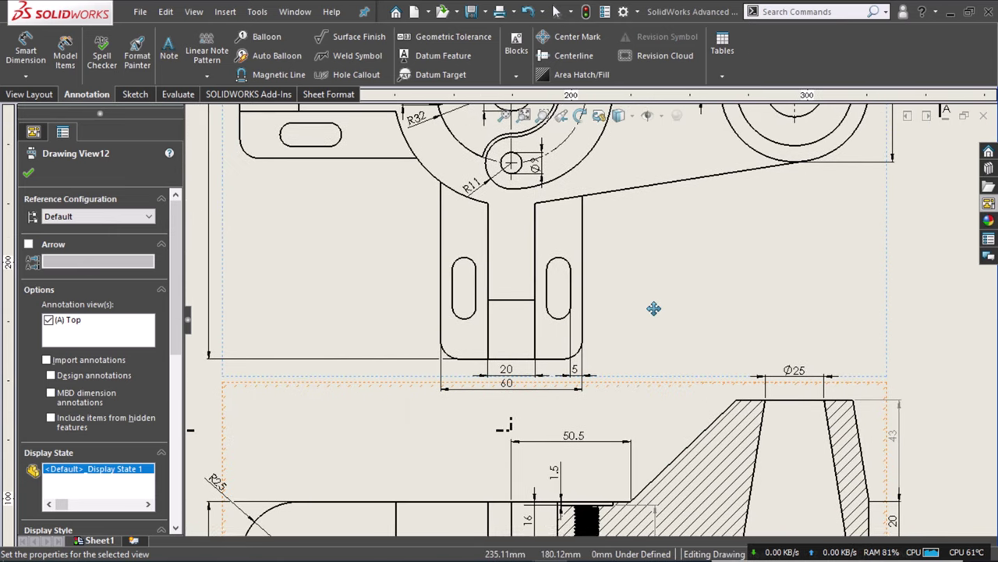
{"action": "scroll", "coordinate": [584, 419], "scroll_direction": "down", "scroll_amount": 1}
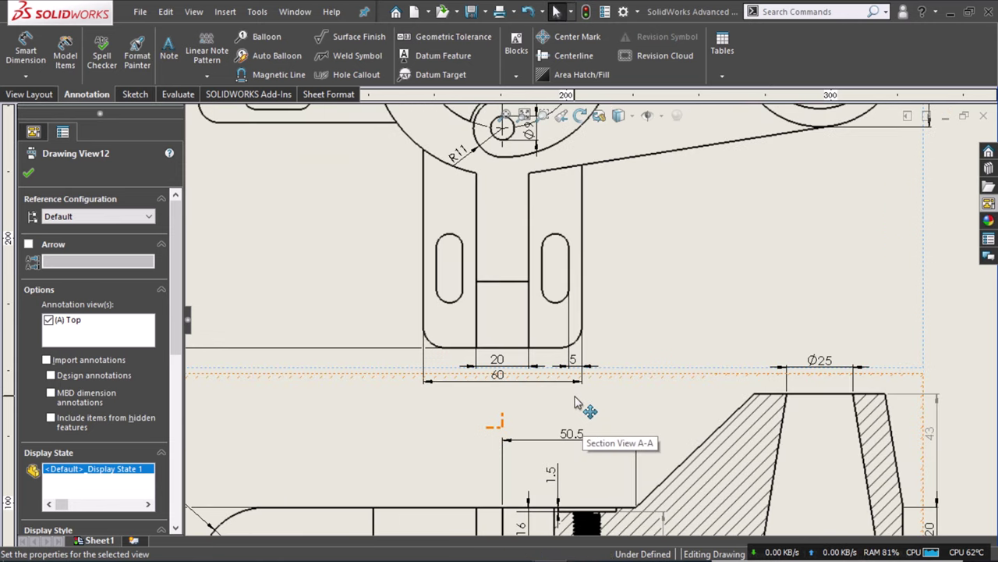
{"action": "scroll", "coordinate": [577, 402], "scroll_direction": "down", "scroll_amount": 1}
{"action": "scroll", "coordinate": [575, 400], "scroll_direction": "down", "scroll_amount": 1}
{"action": "scroll", "coordinate": [573, 373], "scroll_direction": "down", "scroll_amount": 1}
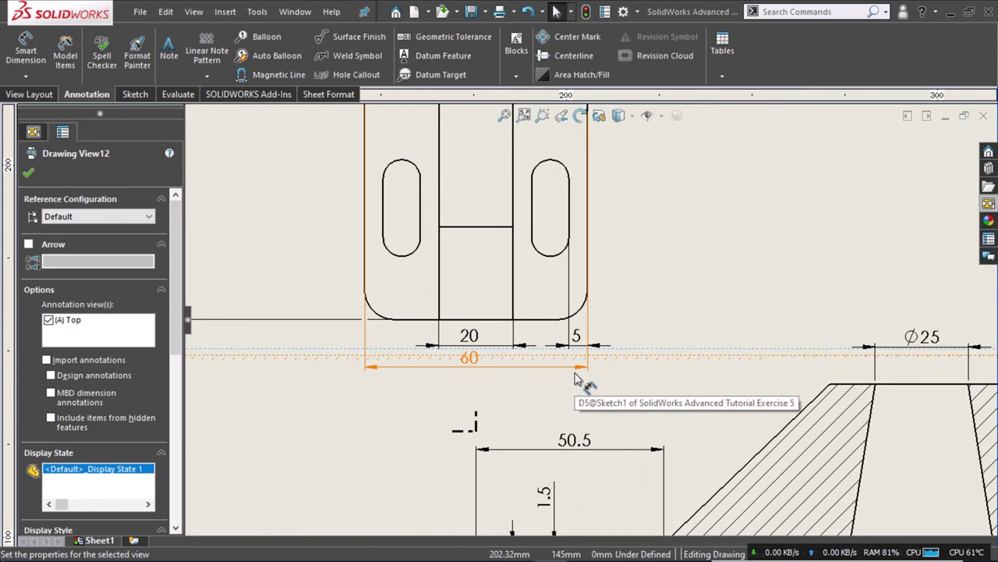
{"action": "scroll", "coordinate": [532, 374], "scroll_direction": "down", "scroll_amount": 1}
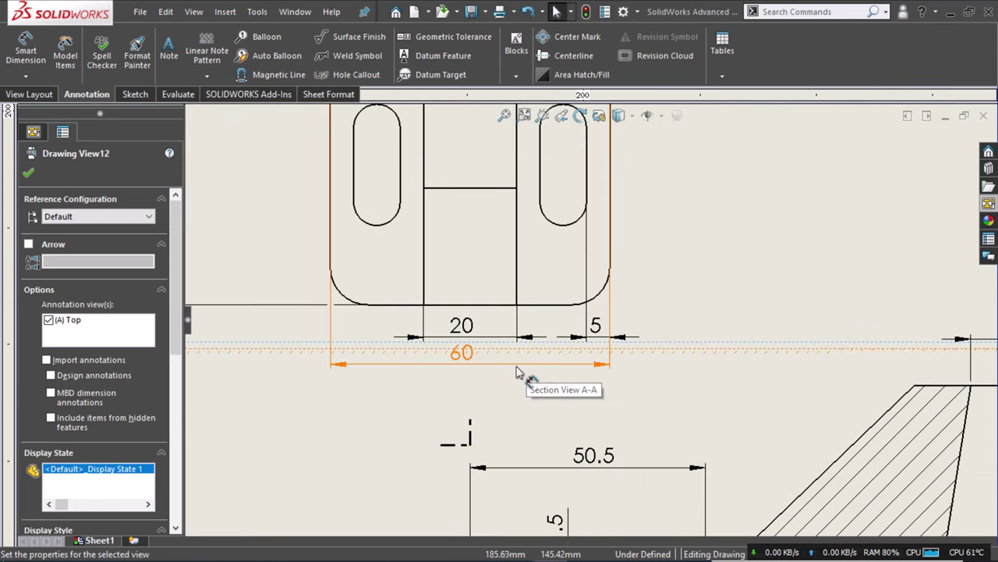
{"action": "left_click_drag", "start_coordinate": [460, 369], "coordinate": [460, 397]}
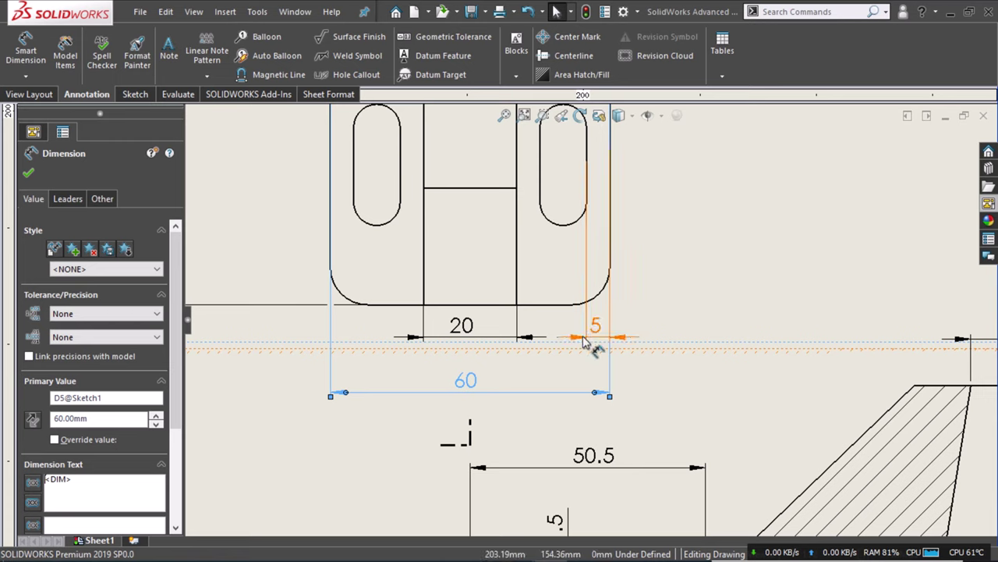
{"action": "mouse_move", "coordinate": [584, 341]}
{"action": "left_mouse_down"}
{"action": "mouse_move", "coordinate": [595, 361]}
{"action": "mouse_move", "coordinate": [595, 352]}
{"action": "left_mouse_up"}
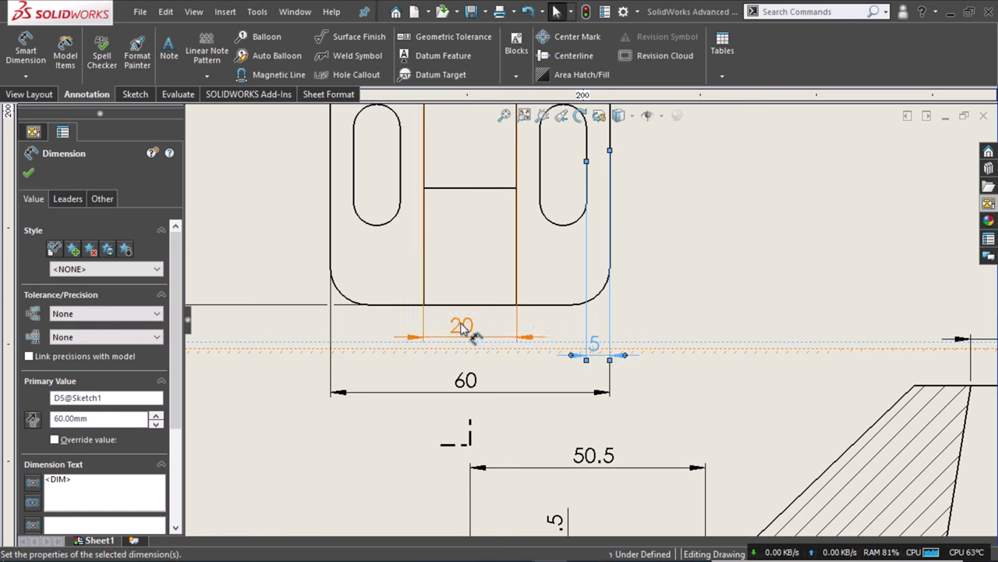
{"action": "left_click_drag", "start_coordinate": [463, 326], "coordinate": [466, 346]}
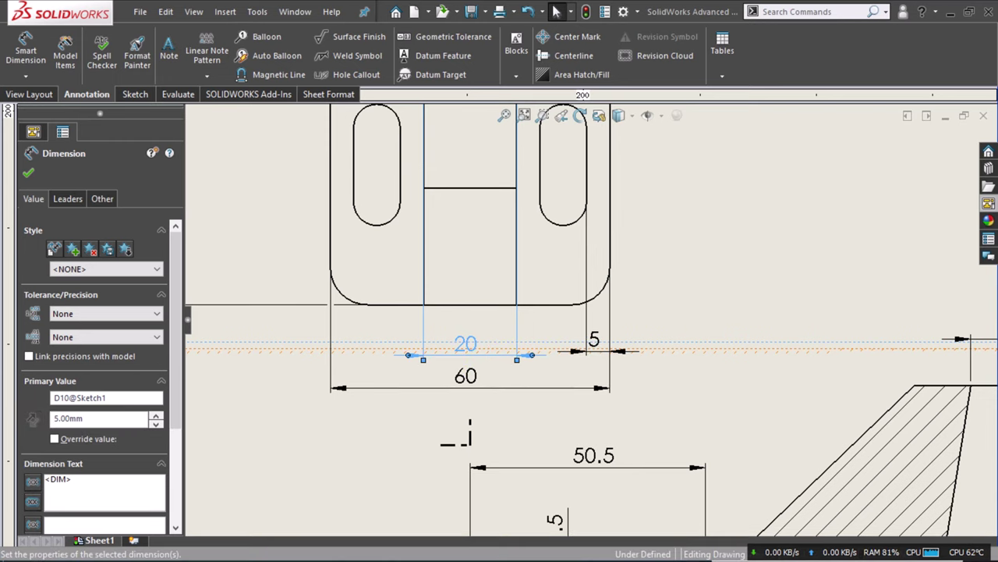
Change the Ø9 hole dimension's primary value to 12 mm.
{"action": "left_click", "coordinate": [727, 411]}
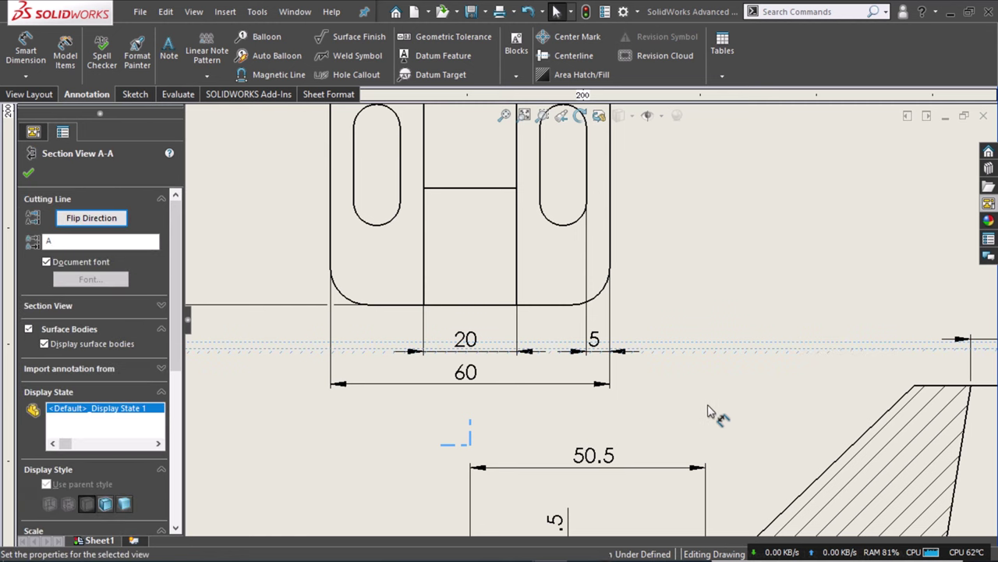
{"action": "scroll", "coordinate": [712, 413], "scroll_direction": "up", "scroll_amount": 3}
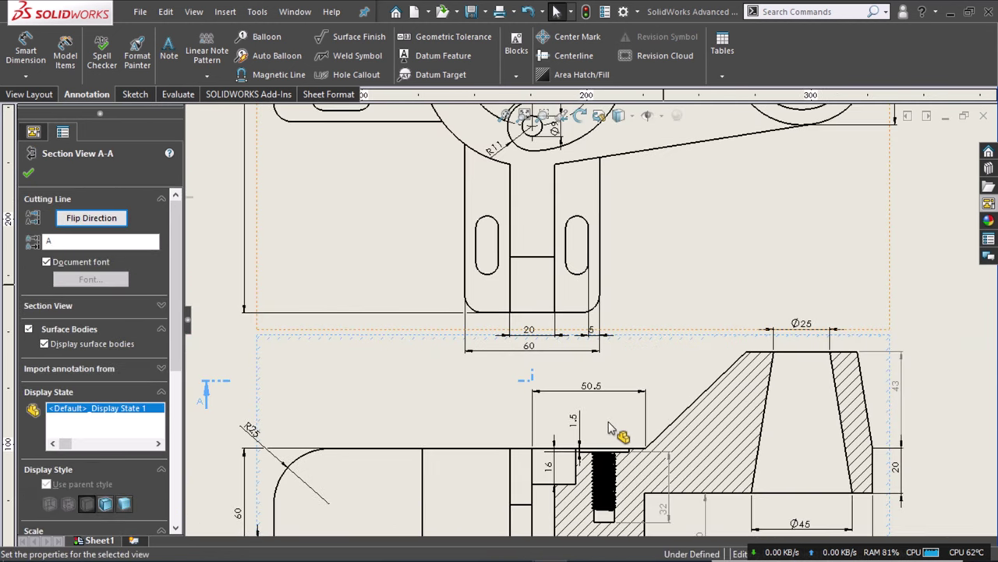
{"action": "middle_click_drag", "start_coordinate": [619, 312], "coordinate": [600, 434]}
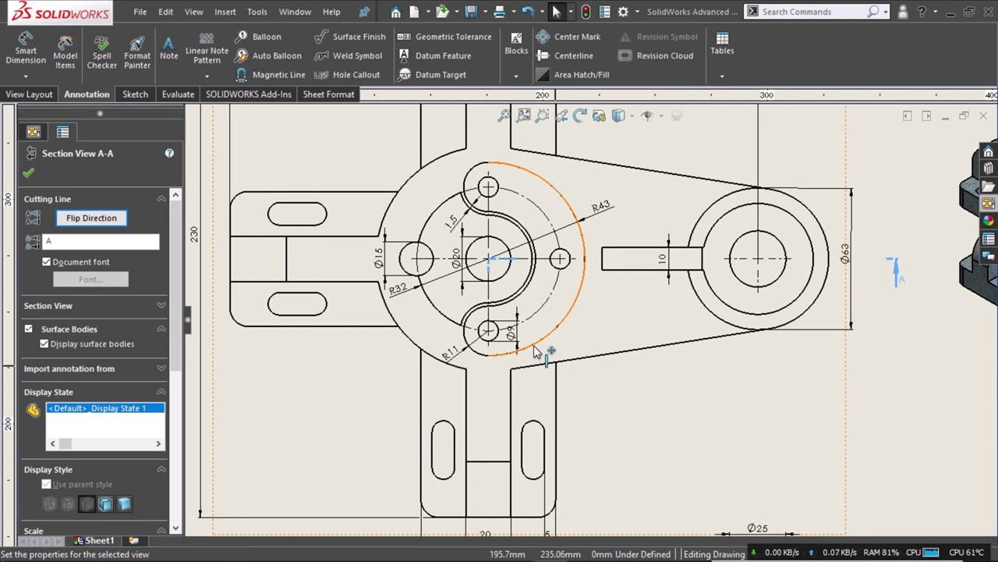
{"action": "scroll", "coordinate": [534, 349], "scroll_direction": "down", "scroll_amount": 1}
{"action": "scroll", "coordinate": [533, 349], "scroll_direction": "down", "scroll_amount": 1}
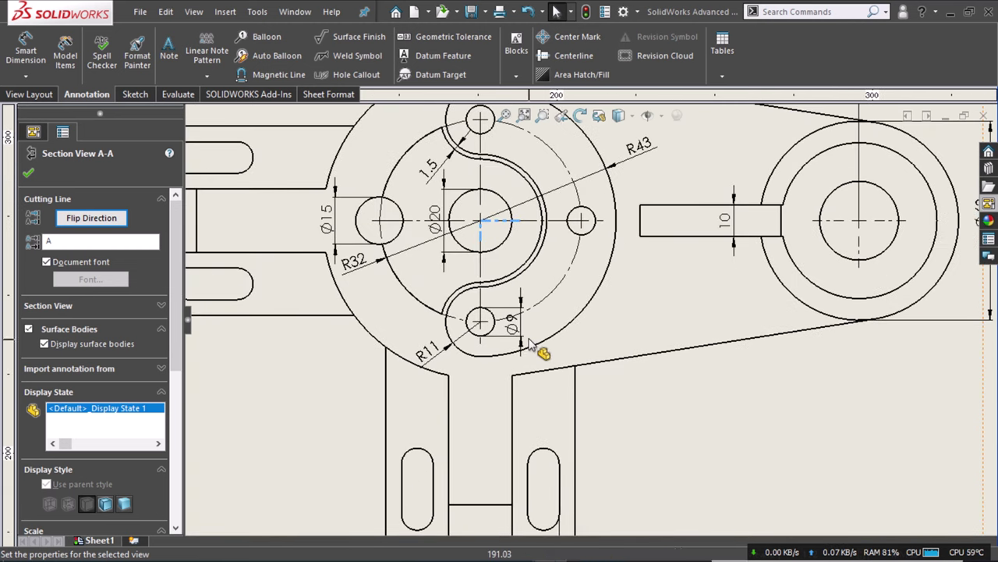
{"action": "scroll", "coordinate": [539, 350], "scroll_direction": "up", "scroll_amount": 1}
{"action": "scroll", "coordinate": [572, 428], "scroll_direction": "up", "scroll_amount": 1}
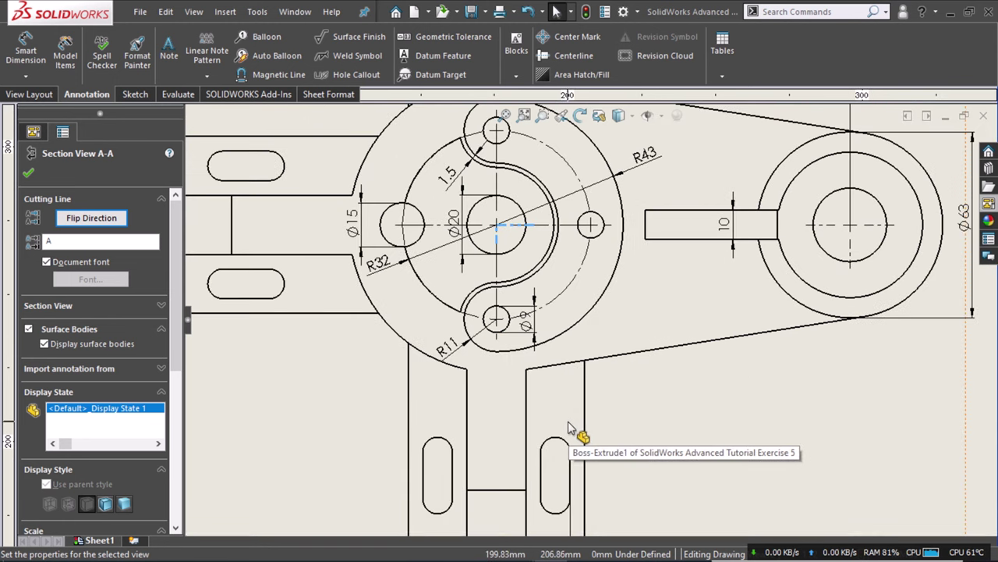
{"action": "left_click", "coordinate": [525, 328]}
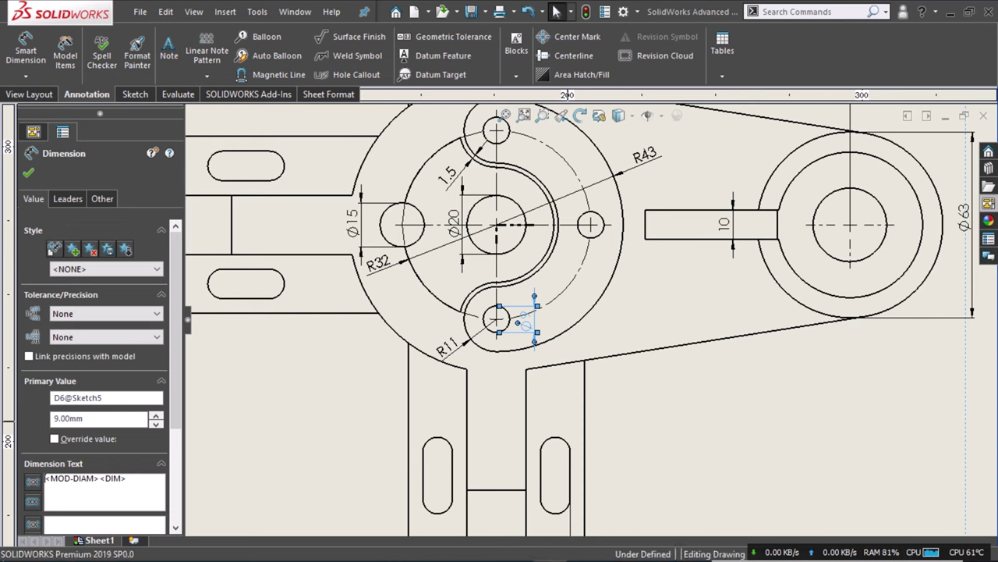
{"action": "left_click_drag", "start_coordinate": [175, 366], "coordinate": [187, 460]}
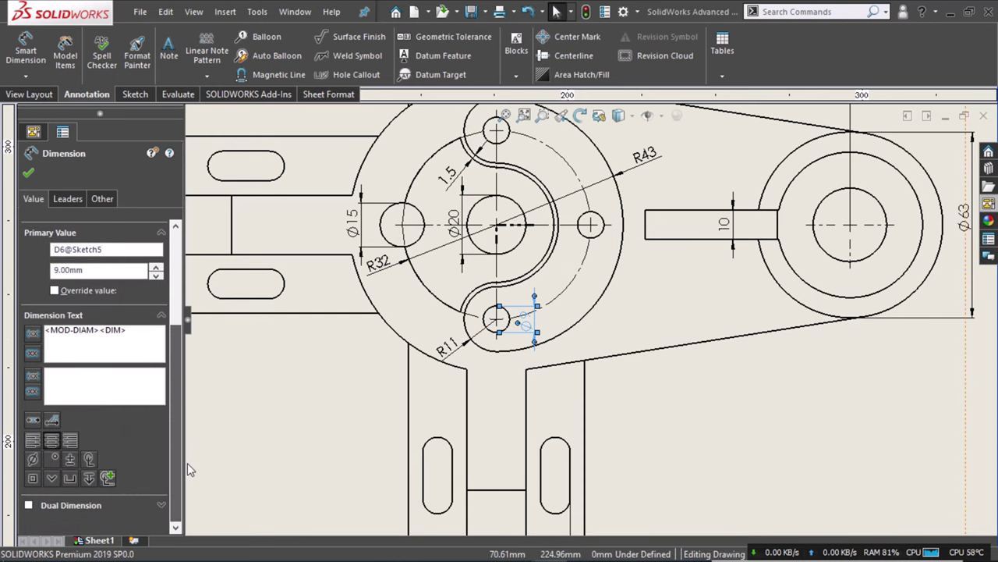
{"action": "left_click_drag", "start_coordinate": [187, 462], "coordinate": [190, 454]}
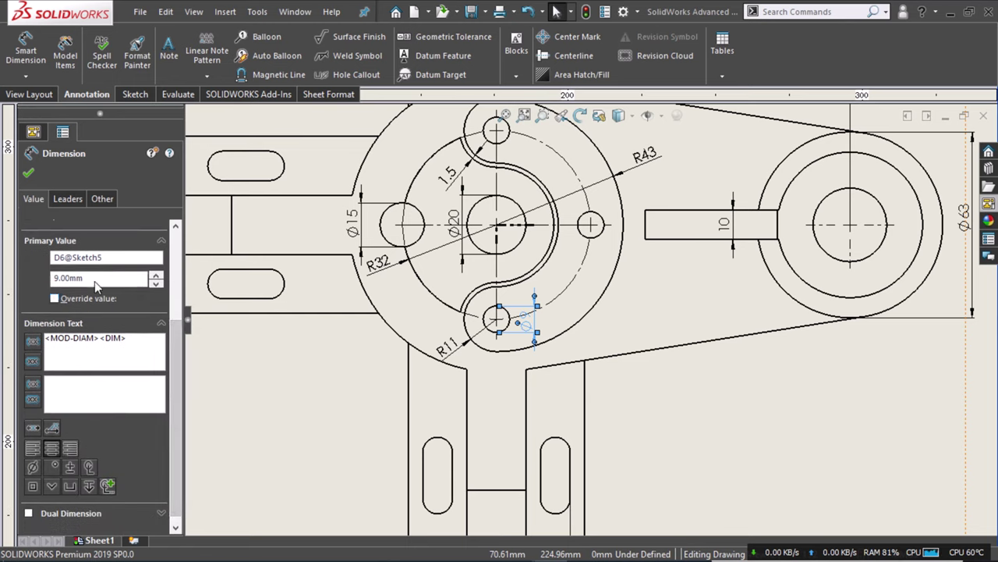
{"action": "left_click_drag", "start_coordinate": [103, 281], "coordinate": [53, 278]}
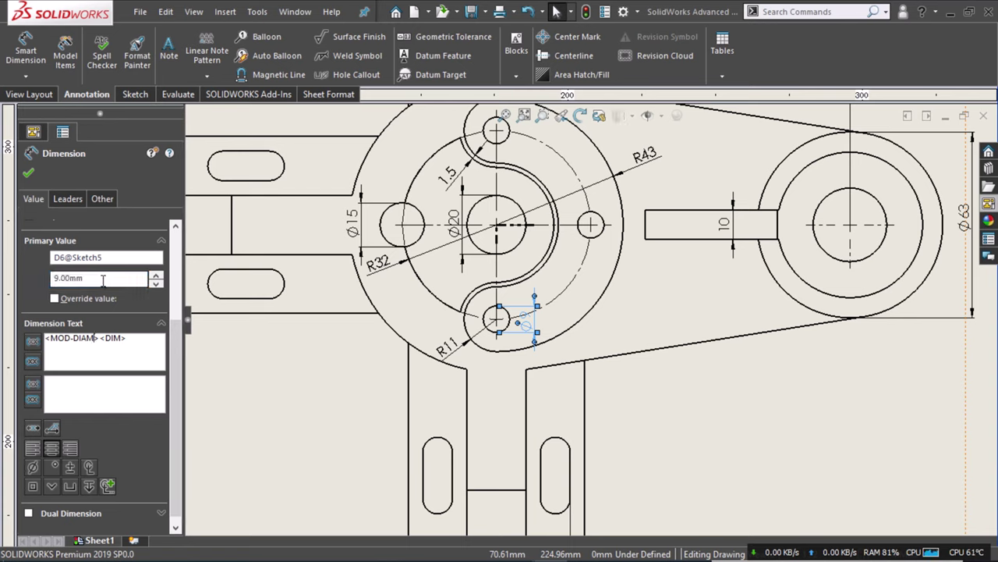
{"action": "left_click_drag", "start_coordinate": [103, 279], "coordinate": [46, 285]}
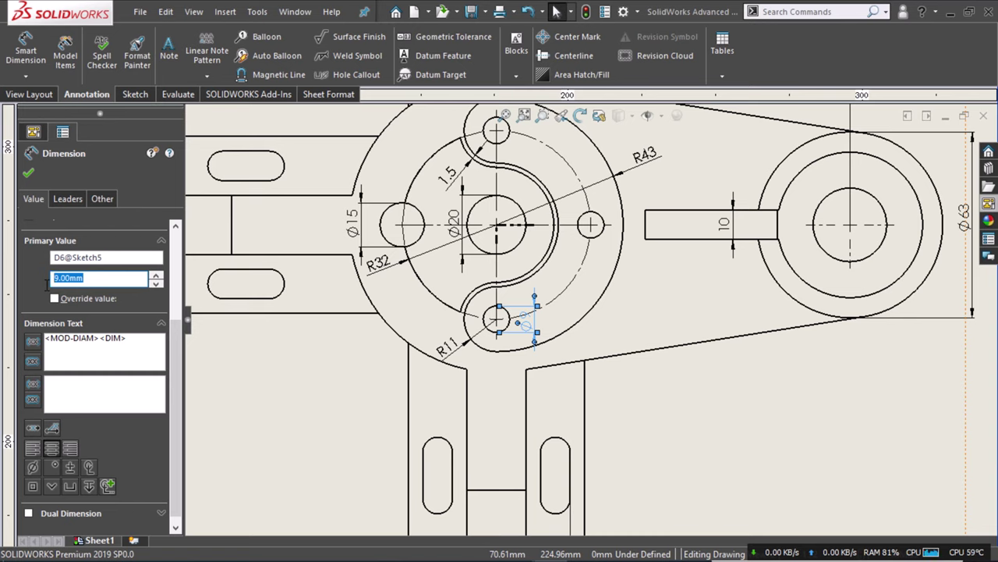
{"action": "type", "text": "12"}
{"action": "key", "text": "Return"}
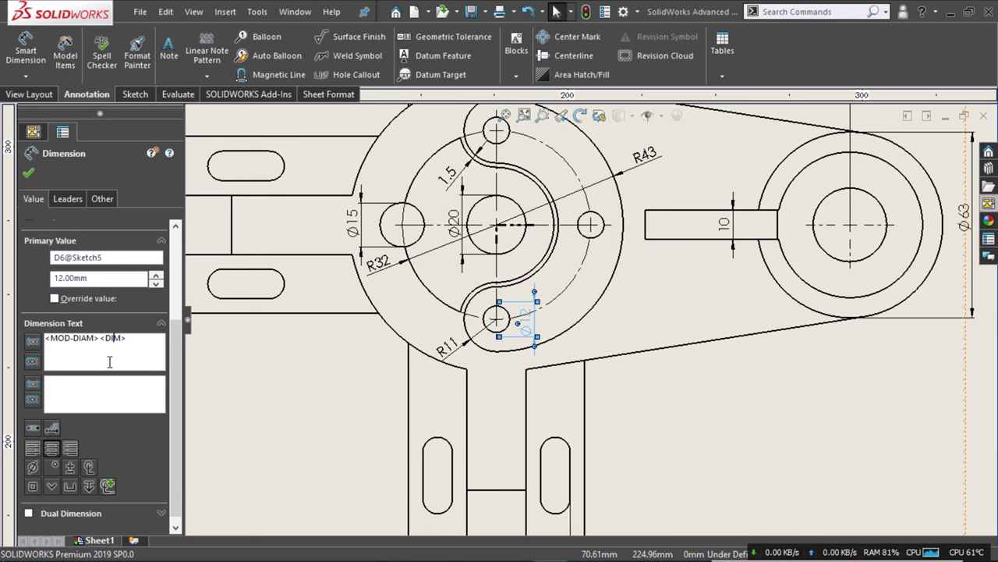
Delete the default <MOD-DIAM> <DIM> text from the dimension text field.
{"action": "double_click", "coordinate": [95, 279]}
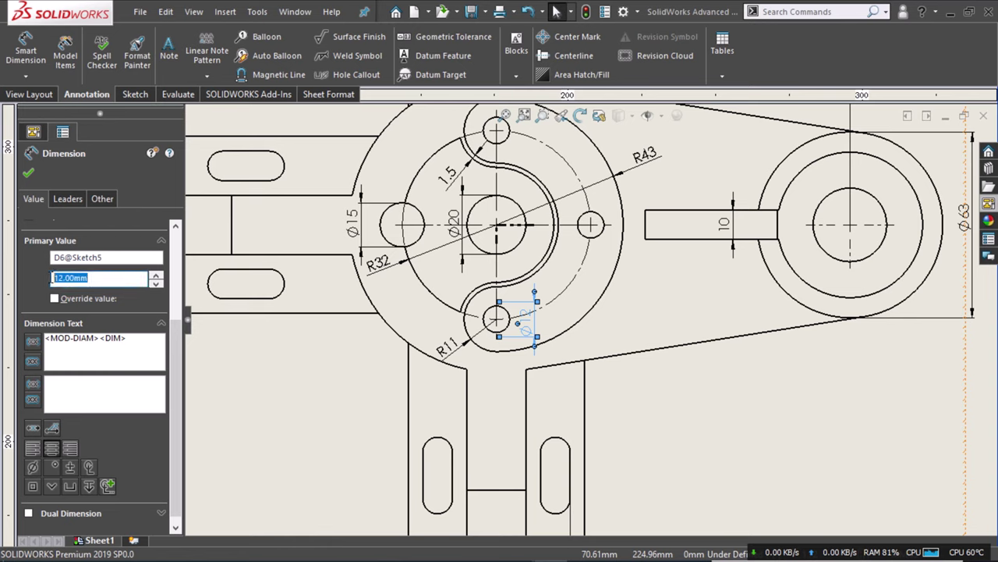
{"action": "left_click", "coordinate": [140, 342]}
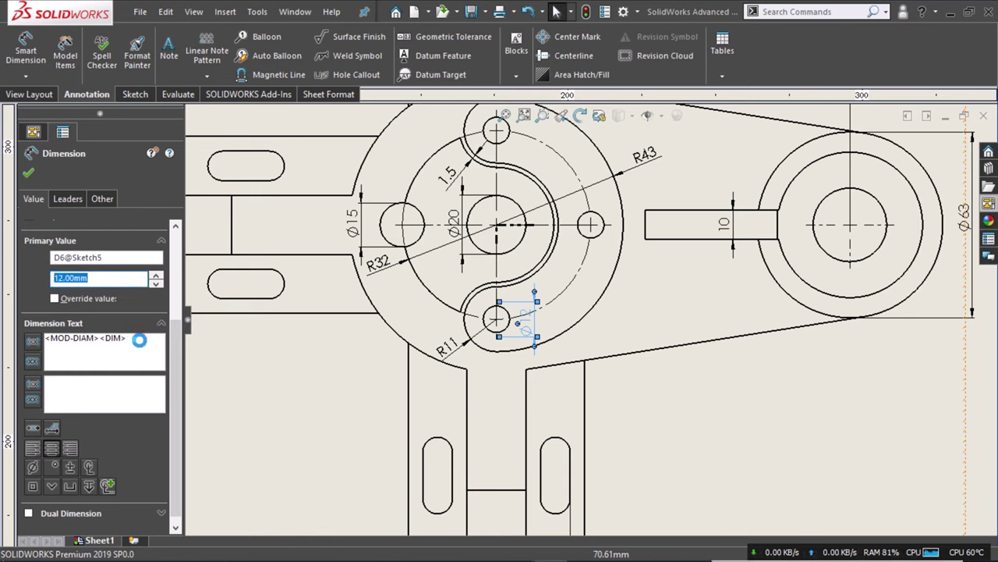
{"action": "left_click_drag", "start_coordinate": [120, 340], "coordinate": [44, 343]}
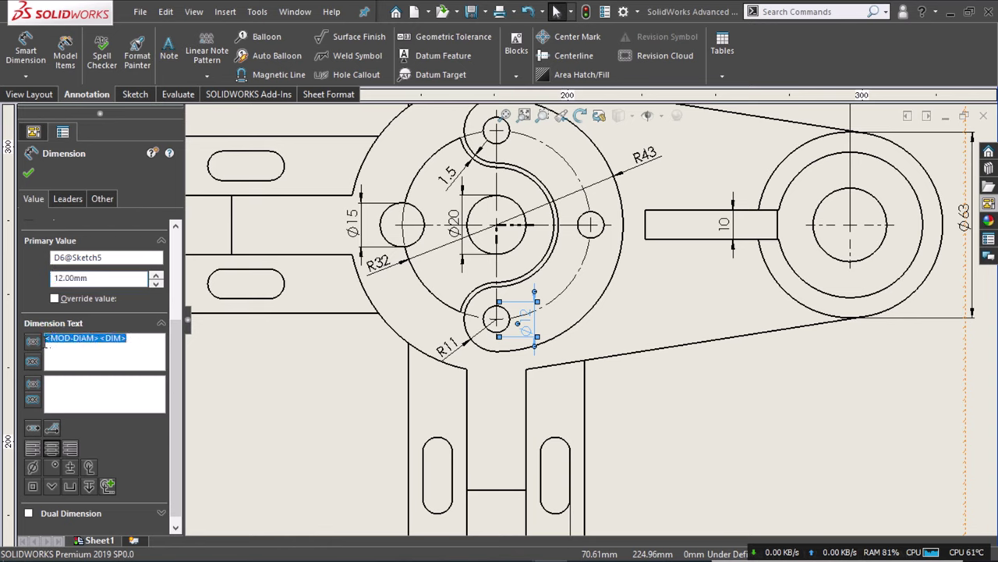
{"action": "key", "text": "Delete"}
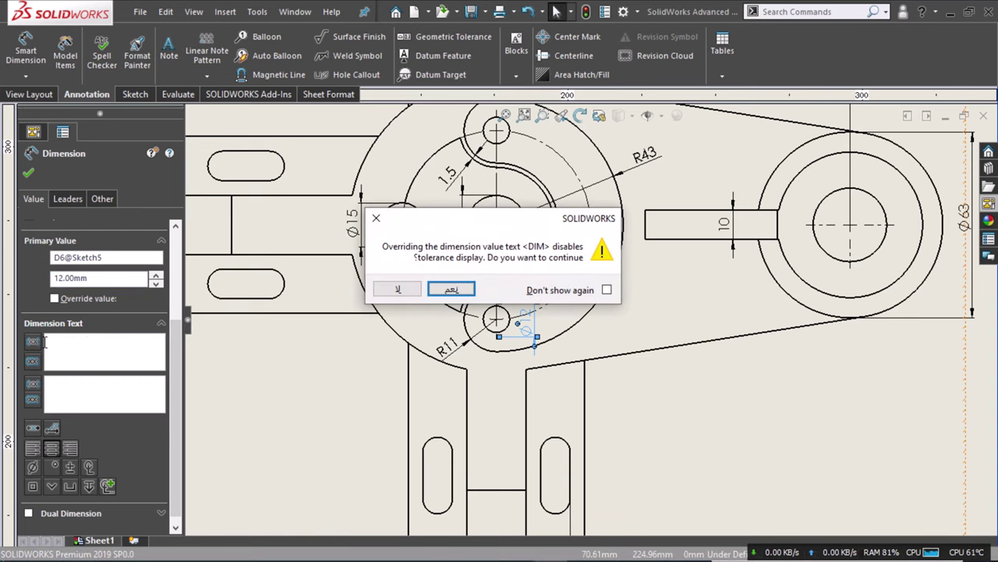
Accept the override warning, enter 3*M12 as the dimension text, and set the value back to 9.
{"action": "key", "text": "Return"}
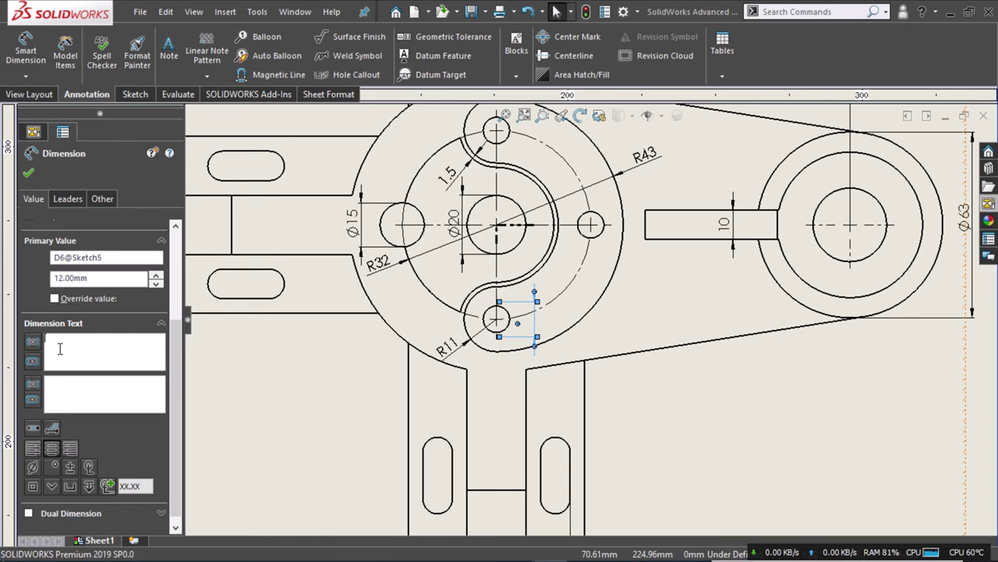
{"action": "type", "text": "M"}
{"action": "type", "text": "12"}
{"action": "type", "text": "3"}
{"action": "type", "text": "*"}
{"action": "left_click_drag", "start_coordinate": [105, 278], "coordinate": [38, 277]}
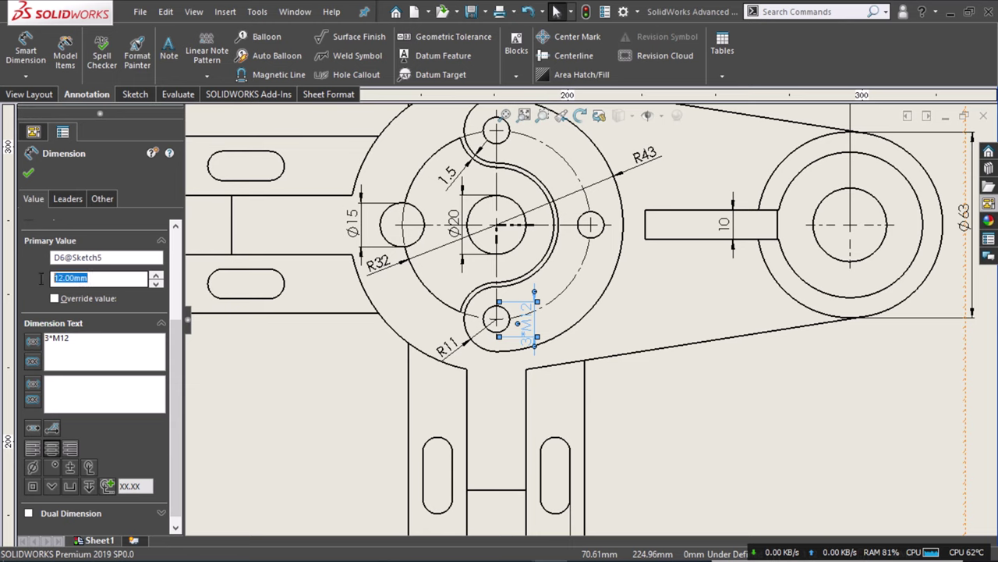
{"action": "type", "text": "9"}
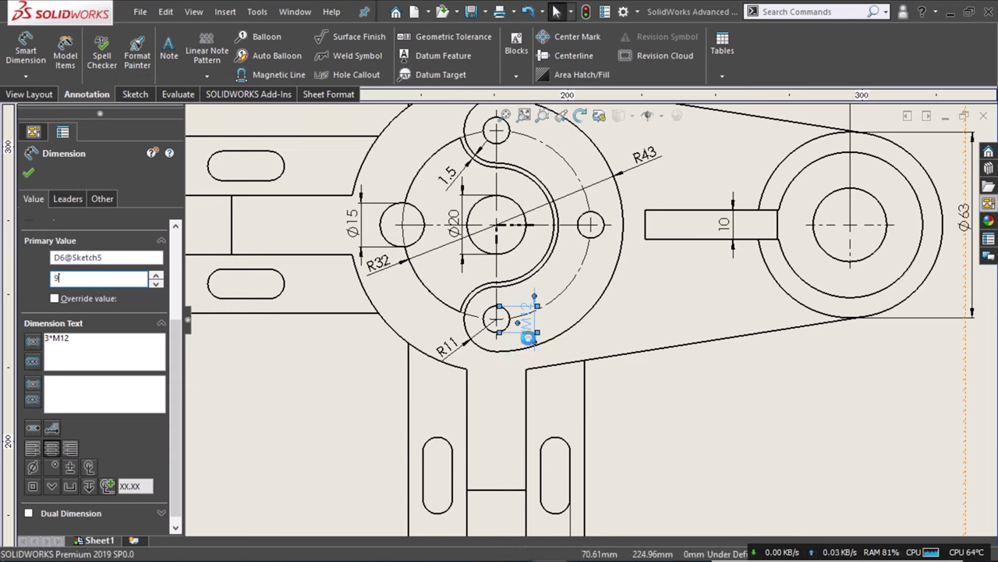
{"action": "left_click", "coordinate": [500, 357]}
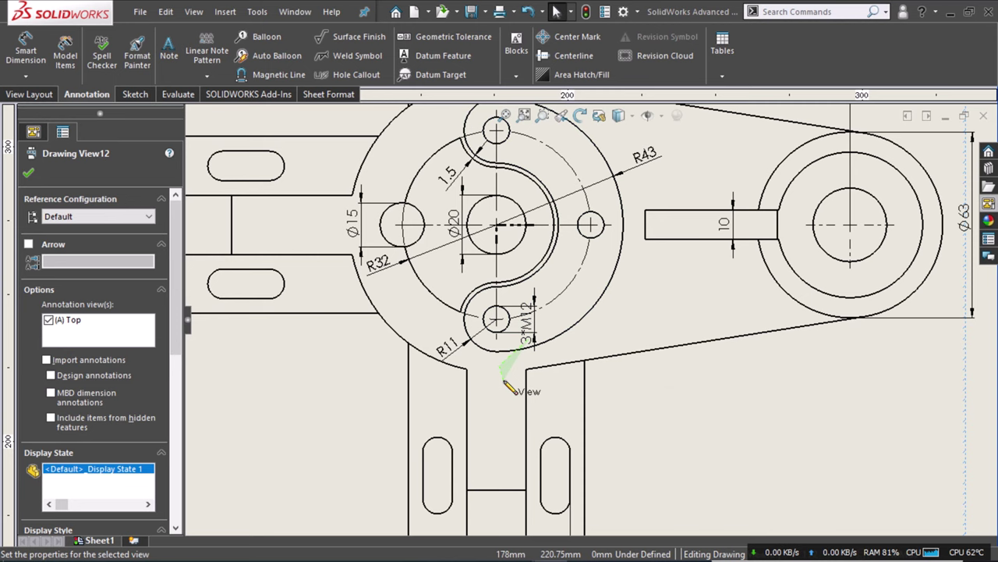
Move the 3*M12 label below the lower small hole.
{"action": "left_click", "coordinate": [521, 358]}
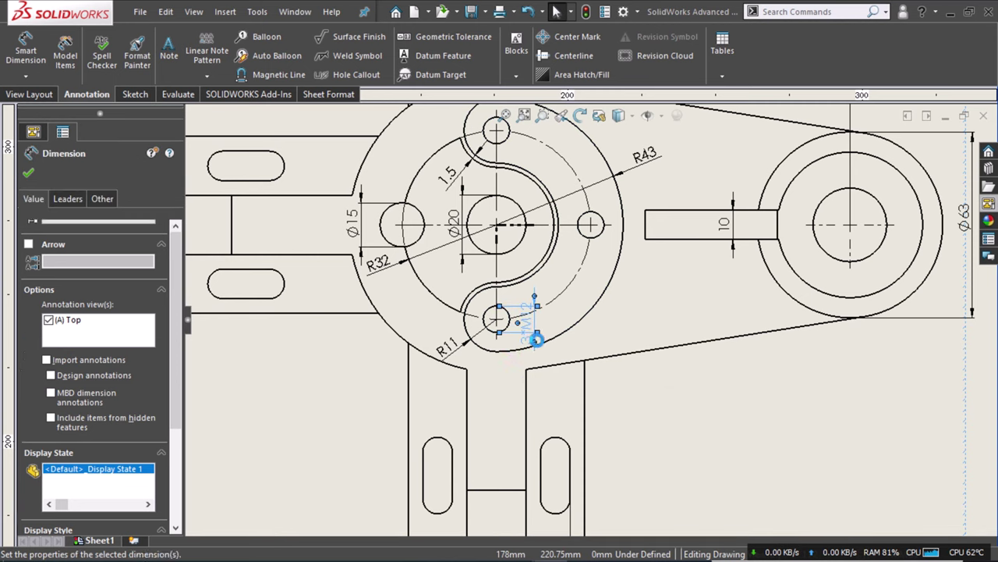
{"action": "left_click", "coordinate": [535, 349]}
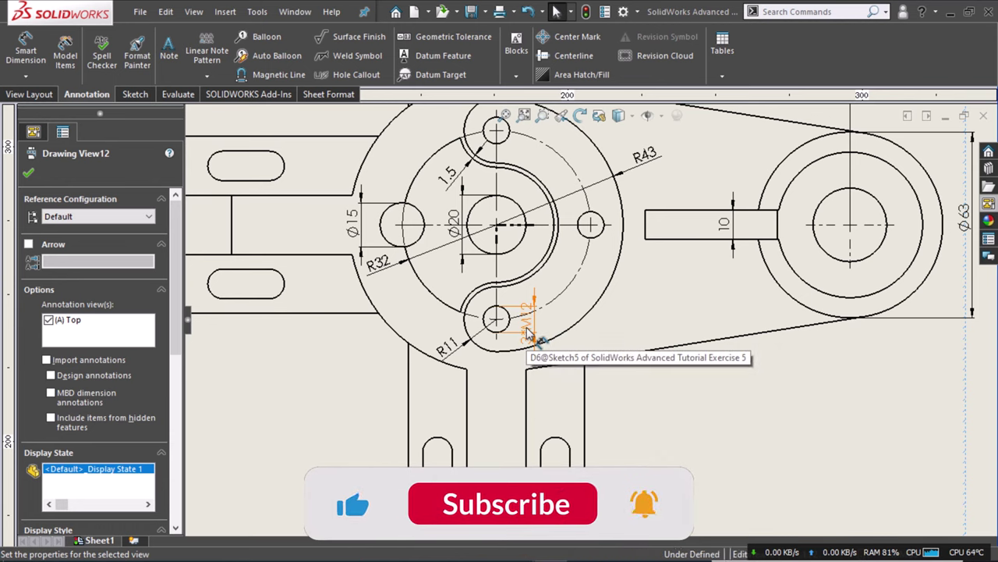
{"action": "left_click_drag", "start_coordinate": [529, 334], "coordinate": [510, 388]}
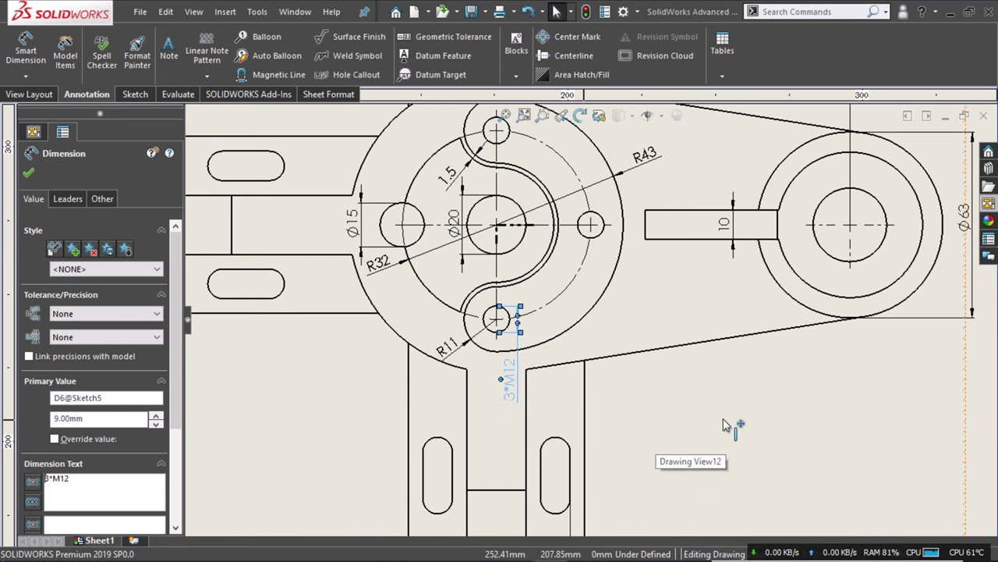
Pan and zoom to show the whole top view, including the 235 and 230 dimensions.
{"action": "scroll", "coordinate": [724, 424], "scroll_direction": "down", "scroll_amount": 2}
{"action": "scroll", "coordinate": [724, 423], "scroll_direction": "up", "scroll_amount": 1}
{"action": "scroll", "coordinate": [724, 421], "scroll_direction": "up", "scroll_amount": 1}
{"action": "scroll", "coordinate": [724, 420], "scroll_direction": "up", "scroll_amount": 2}
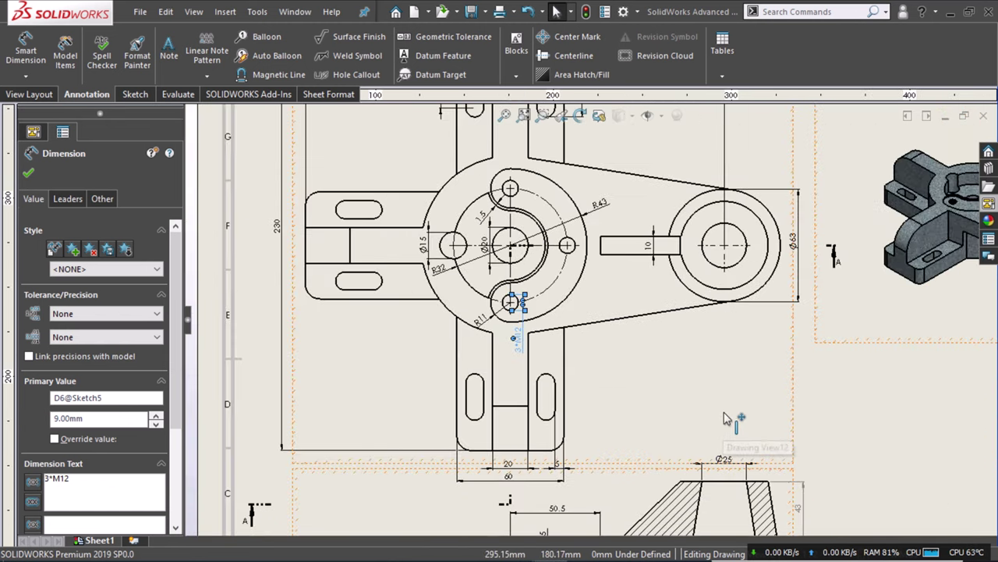
{"action": "scroll", "coordinate": [724, 420], "scroll_direction": "up", "scroll_amount": 1}
{"action": "scroll", "coordinate": [724, 419], "scroll_direction": "up", "scroll_amount": 1}
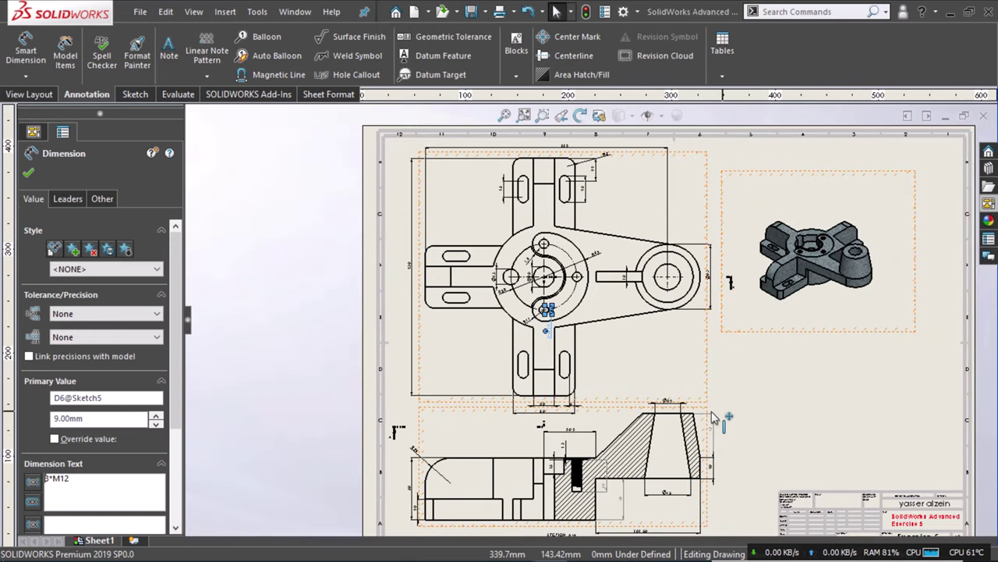
{"action": "scroll", "coordinate": [603, 384], "scroll_direction": "down", "scroll_amount": 2}
{"action": "scroll", "coordinate": [597, 409], "scroll_direction": "down", "scroll_amount": 1}
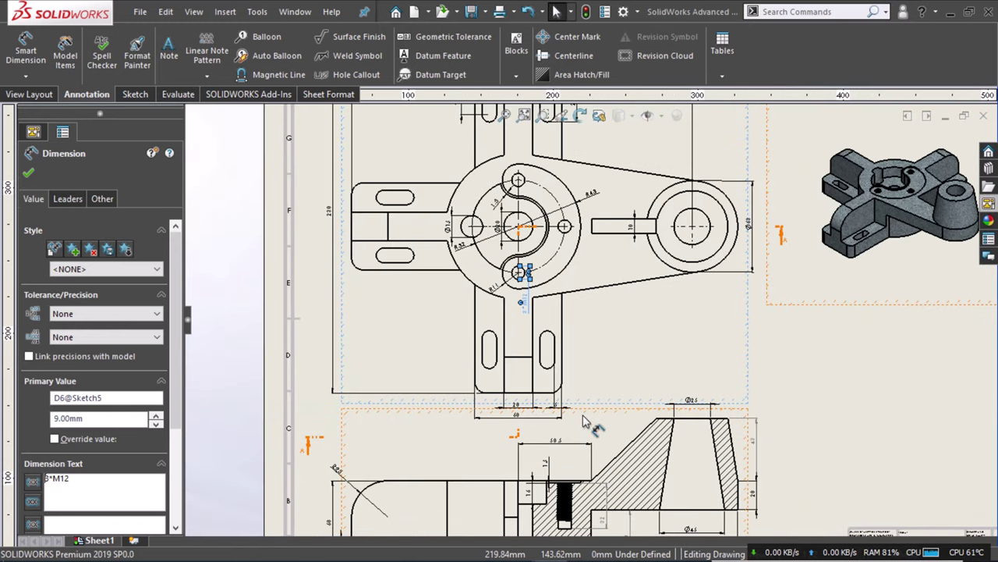
{"action": "scroll", "coordinate": [584, 422], "scroll_direction": "down", "scroll_amount": 1}
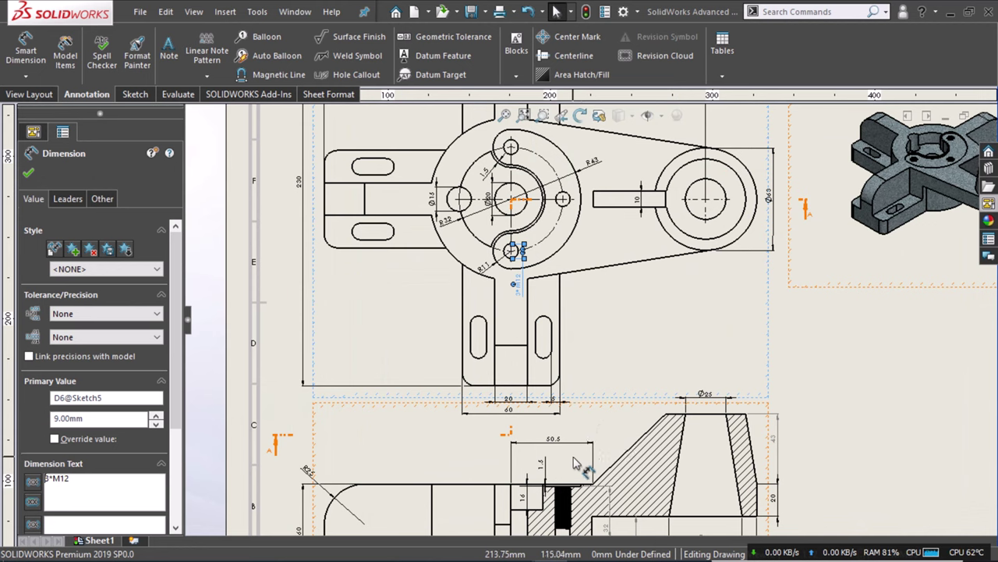
{"action": "scroll", "coordinate": [574, 456], "scroll_direction": "up", "scroll_amount": 1}
{"action": "scroll", "coordinate": [507, 390], "scroll_direction": "up", "scroll_amount": 1}
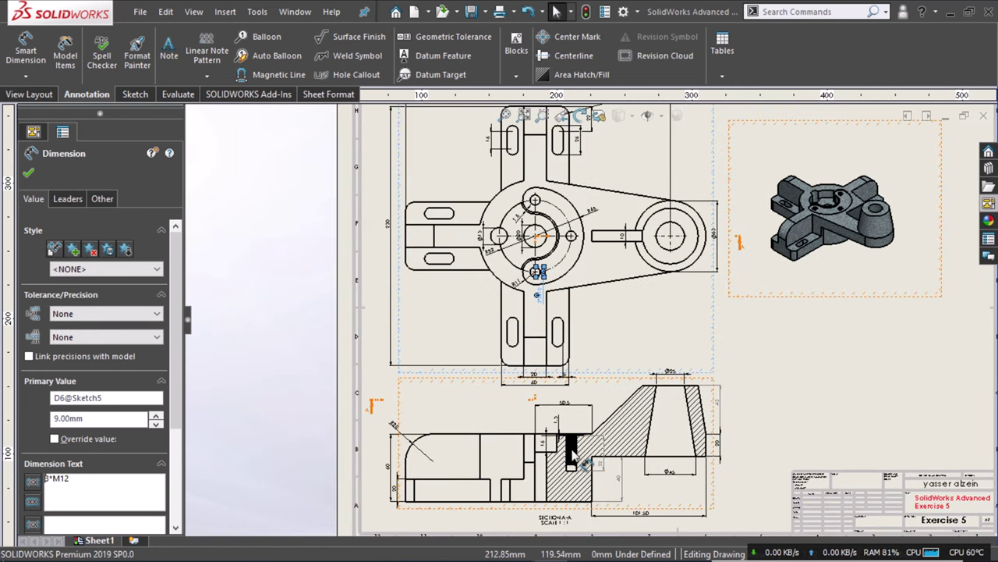
{"action": "scroll", "coordinate": [465, 340], "scroll_direction": "up", "scroll_amount": 1}
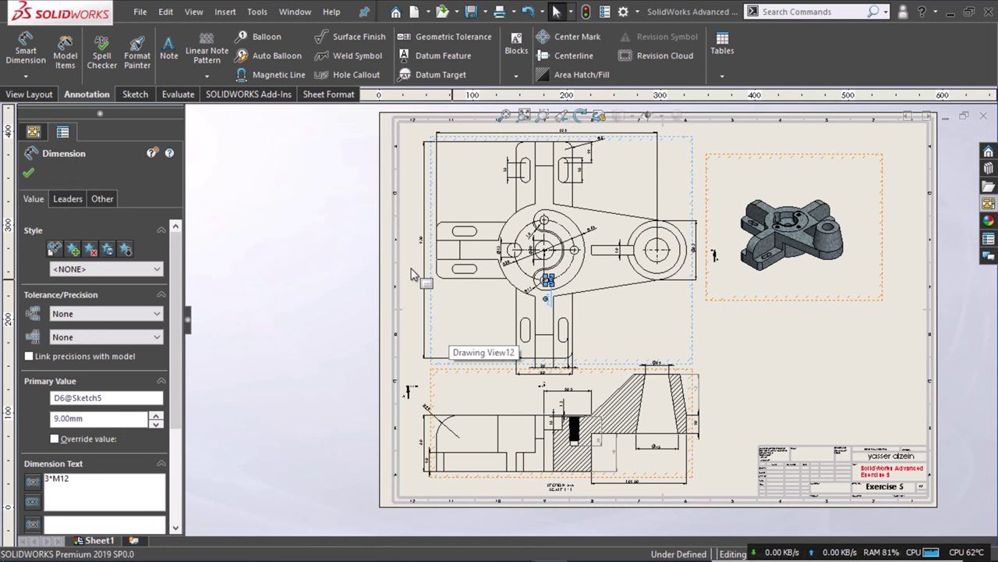
{"action": "key", "text": "Escape"}
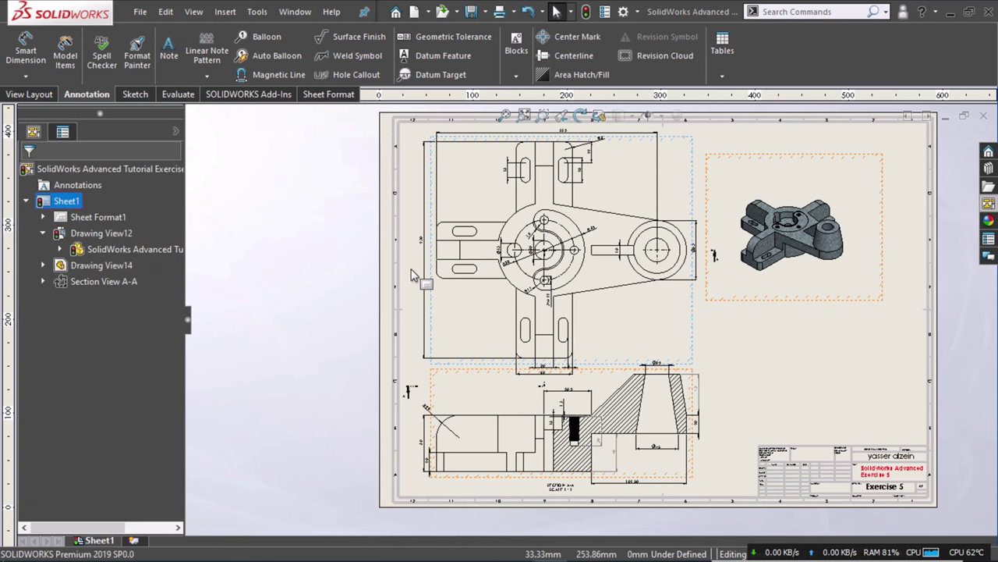
{"action": "scroll", "coordinate": [454, 457], "scroll_direction": "down", "scroll_amount": 1}
{"action": "scroll", "coordinate": [451, 454], "scroll_direction": "down", "scroll_amount": 1}
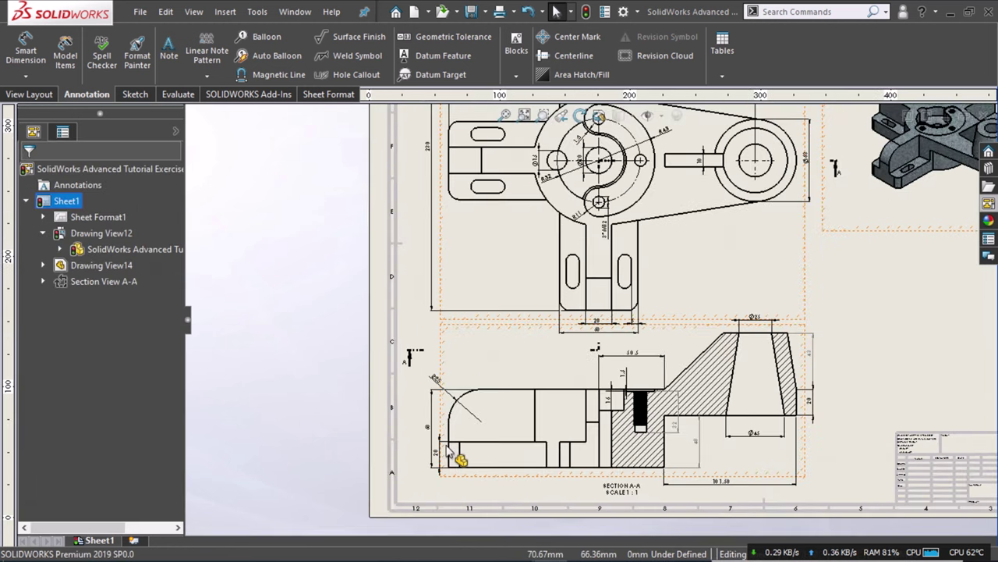
{"action": "scroll", "coordinate": [451, 454], "scroll_direction": "down", "scroll_amount": 1}
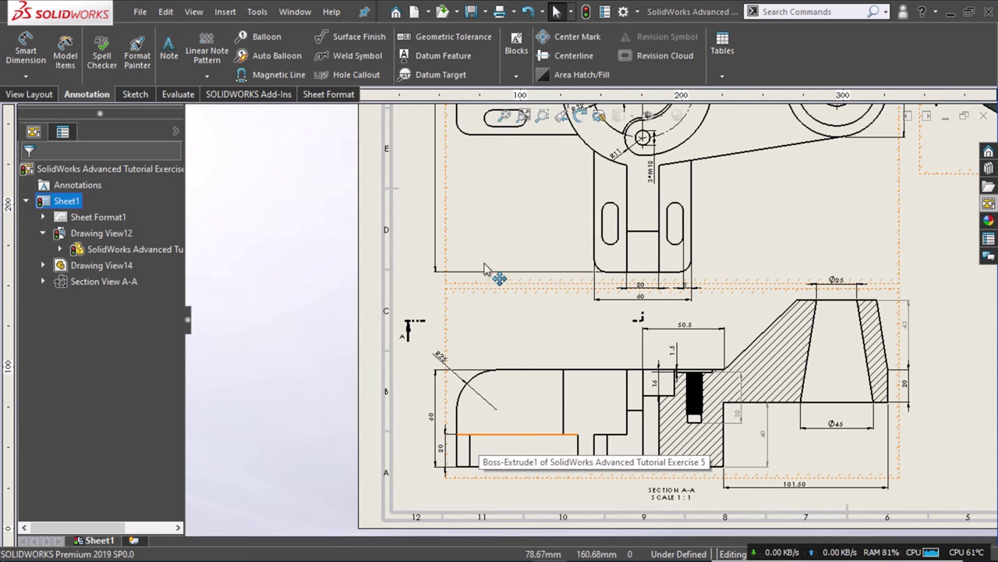
{"action": "middle_click_drag", "start_coordinate": [484, 269], "coordinate": [396, 333]}
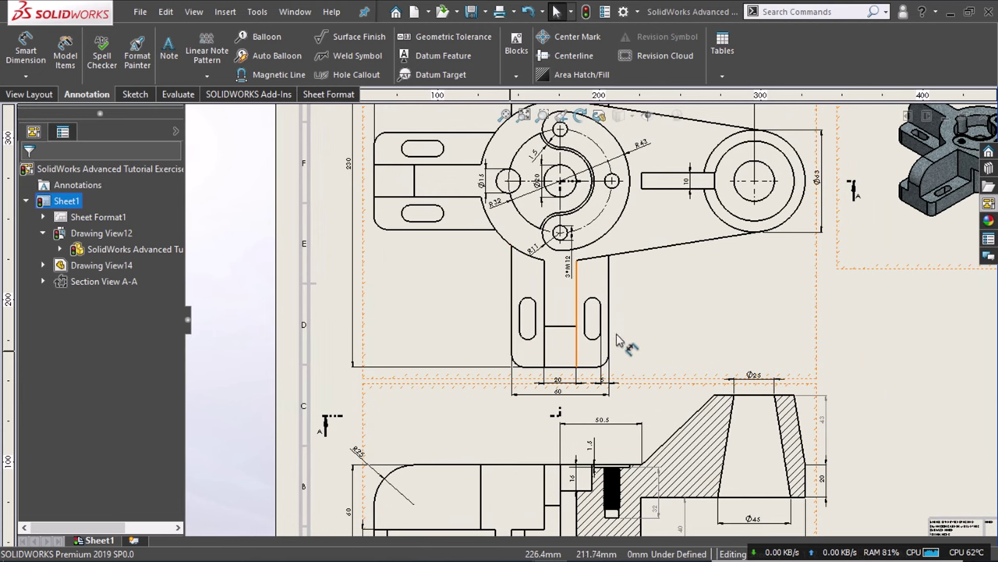
{"action": "middle_click_drag", "start_coordinate": [616, 341], "coordinate": [551, 452]}
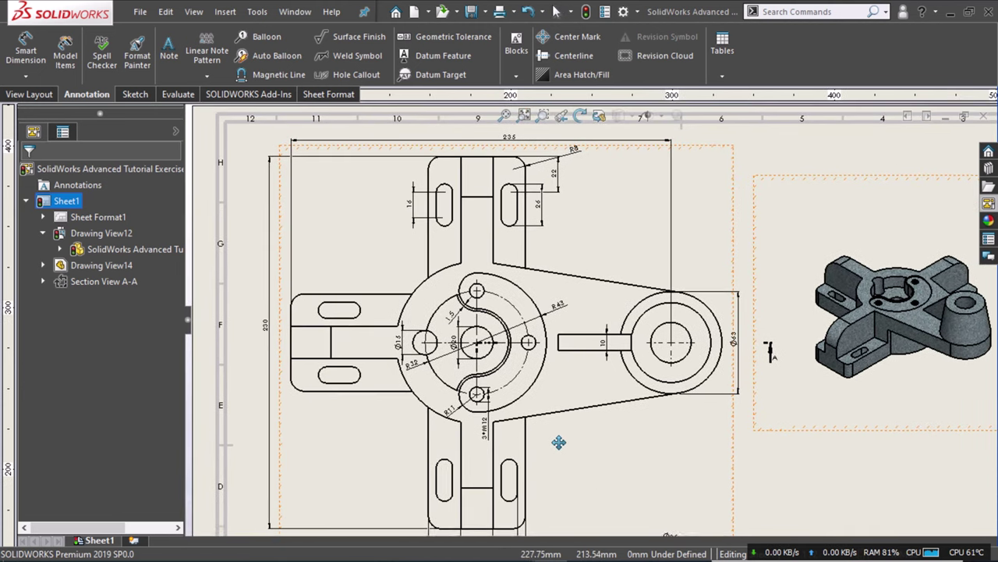
Move the 230 height dimension further left, clear of the top view.
{"action": "key", "text": "Escape"}
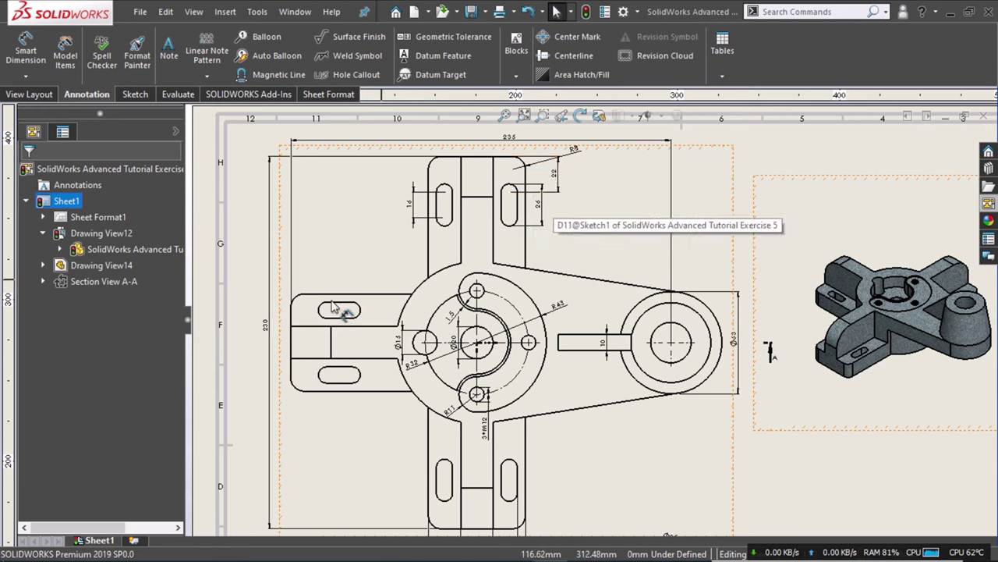
{"action": "left_click_drag", "start_coordinate": [266, 338], "coordinate": [256, 348]}
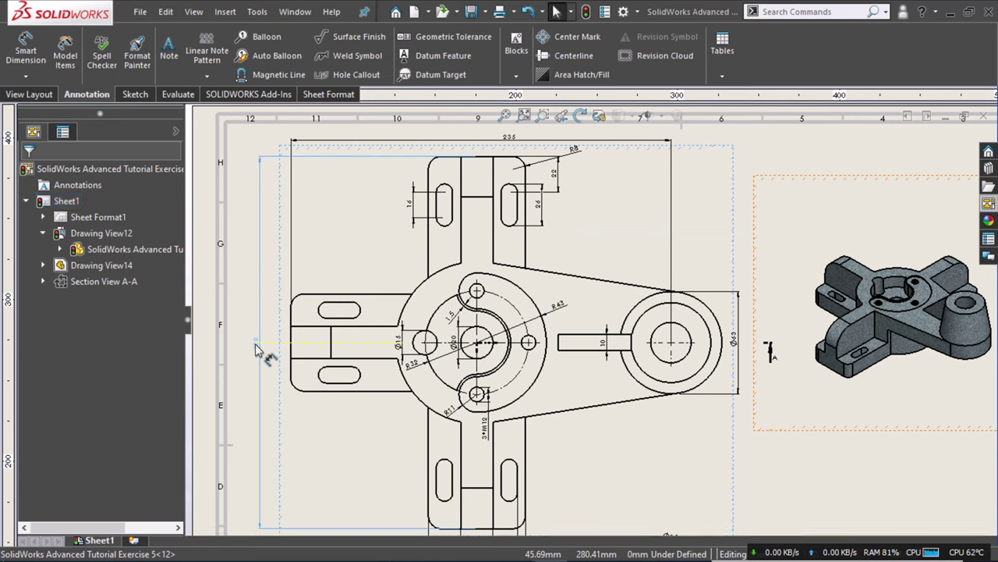
{"action": "left_click_drag", "start_coordinate": [256, 348], "coordinate": [255, 349]}
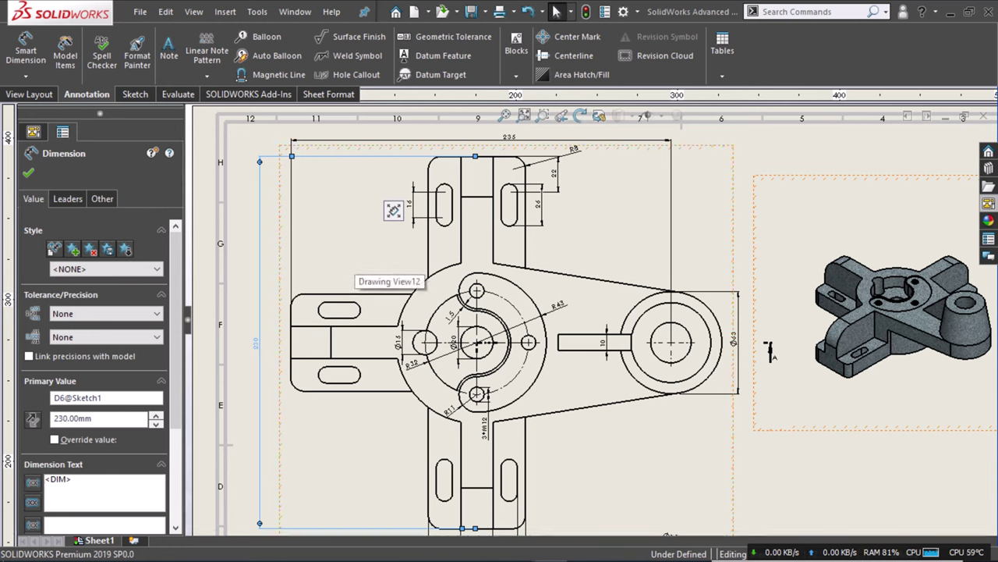
{"action": "left_click", "coordinate": [745, 248]}
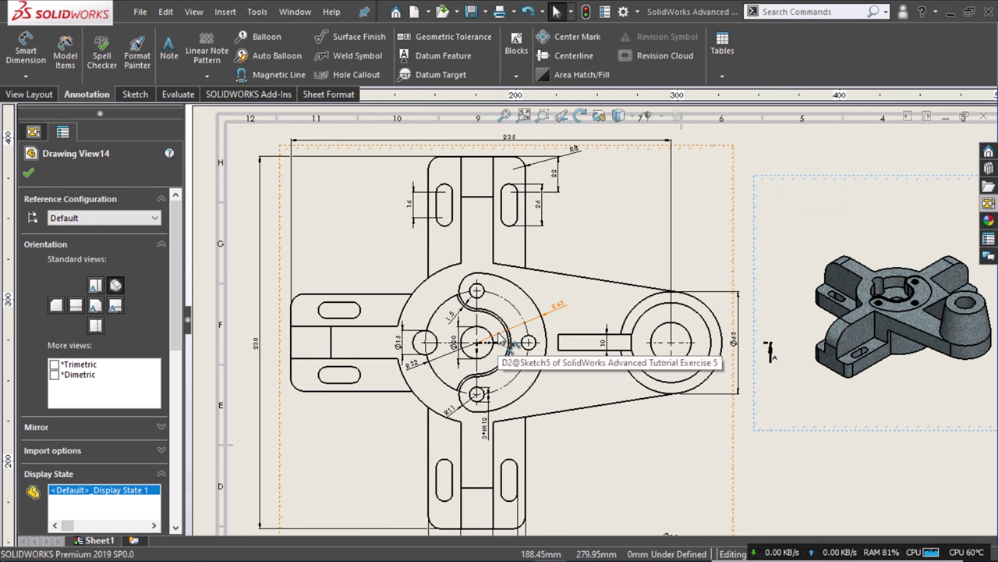
Rebuild the drawing with Ctrl+B and zoom in on the central hub.
{"action": "left_click", "coordinate": [447, 357]}
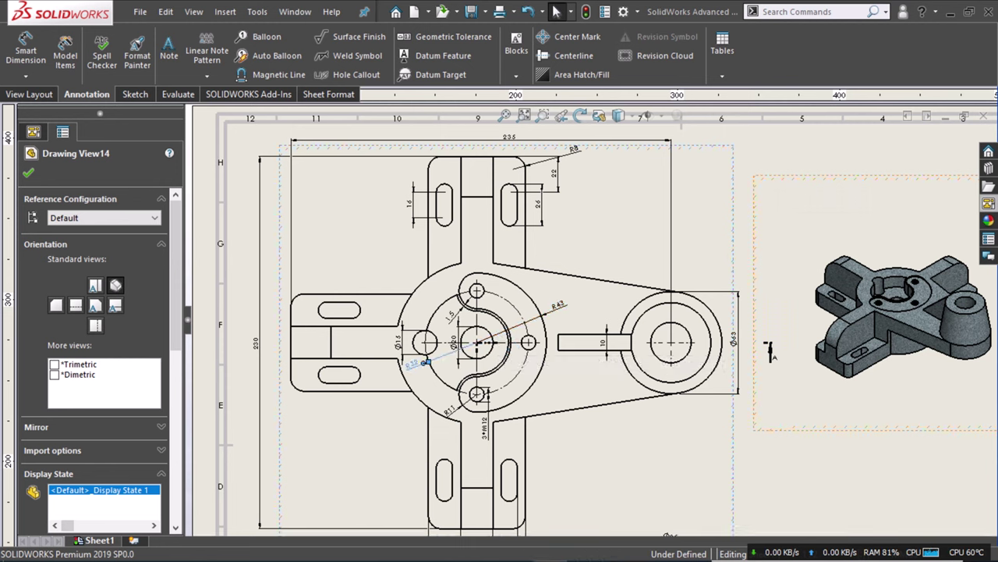
{"action": "key", "text": "ctrl+b"}
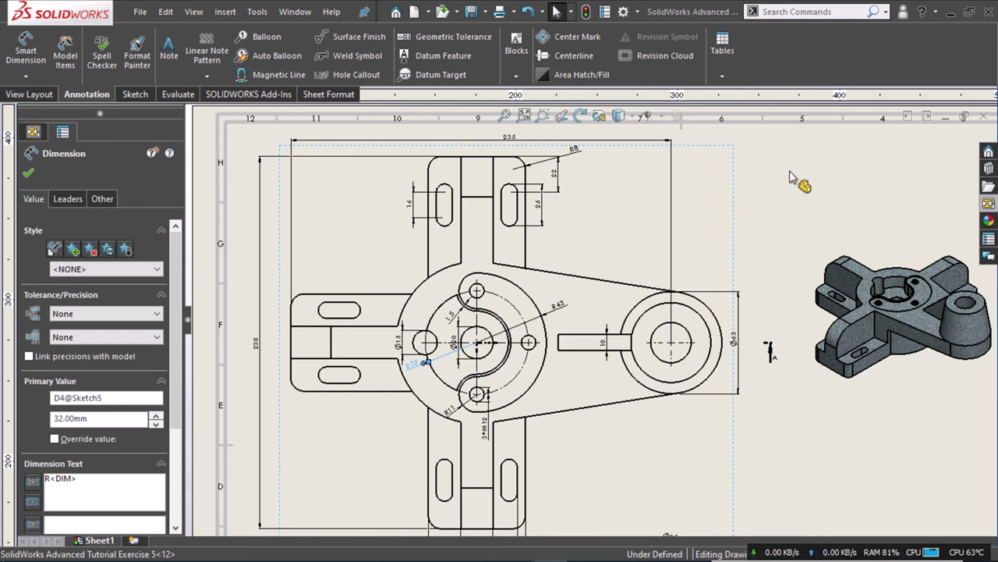
{"action": "left_click", "coordinate": [750, 184]}
{"action": "scroll", "coordinate": [747, 184], "scroll_direction": "up", "scroll_amount": 5}
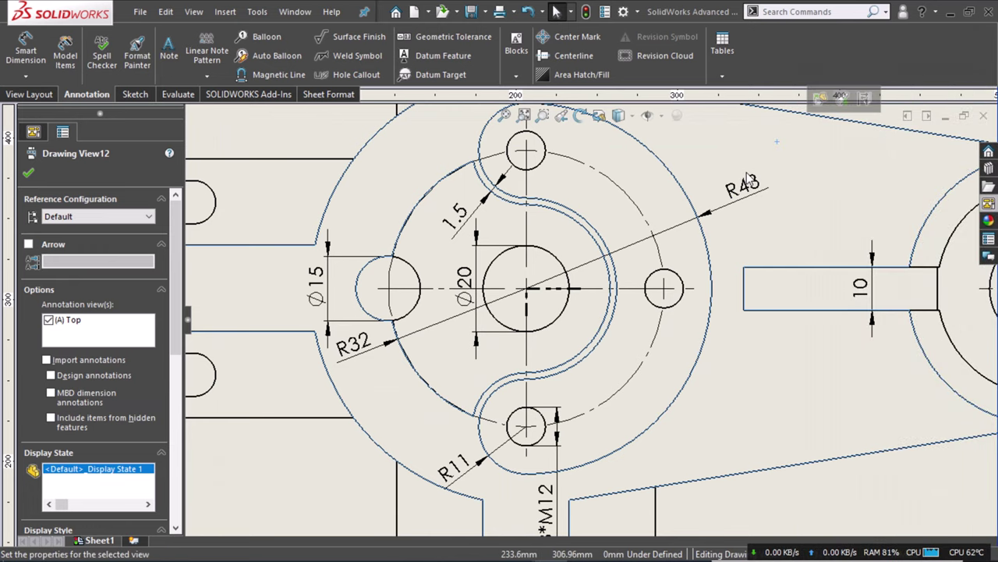
{"action": "key", "text": "ctrl+Left"}
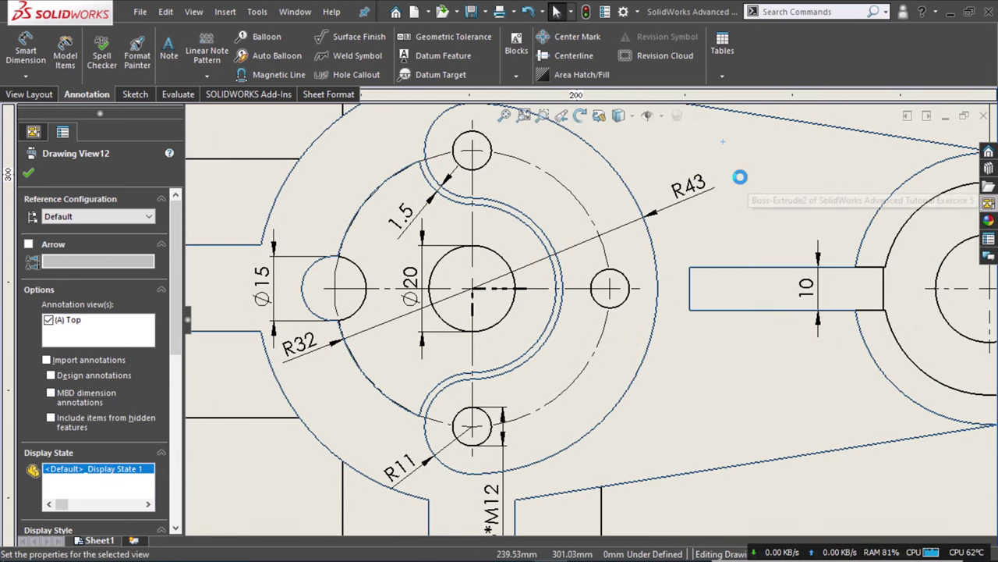
Give the shaded 3D view a custom scale of 1:1.
{"action": "key", "text": "f"}
{"action": "left_click", "coordinate": [788, 318]}
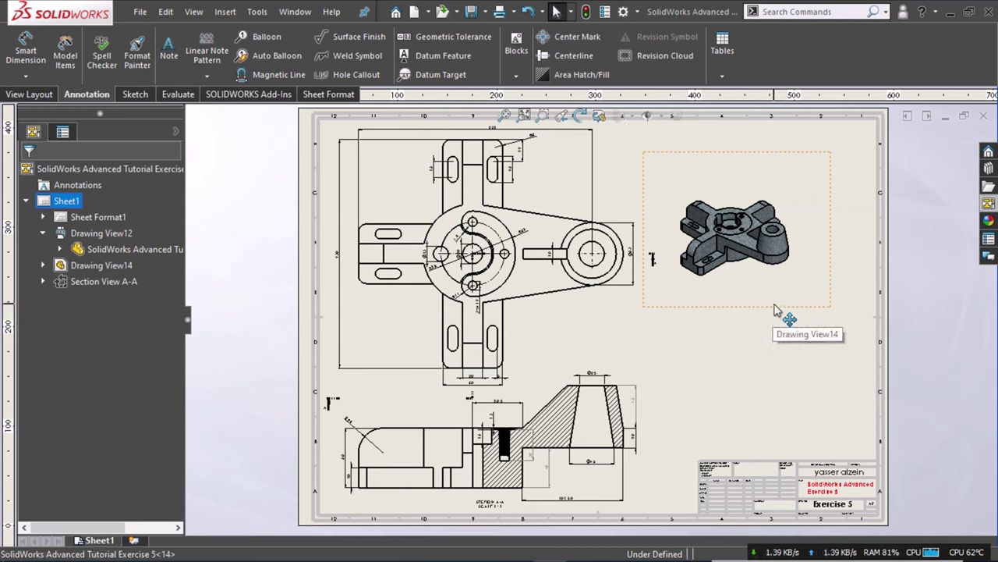
{"action": "left_click", "coordinate": [776, 310]}
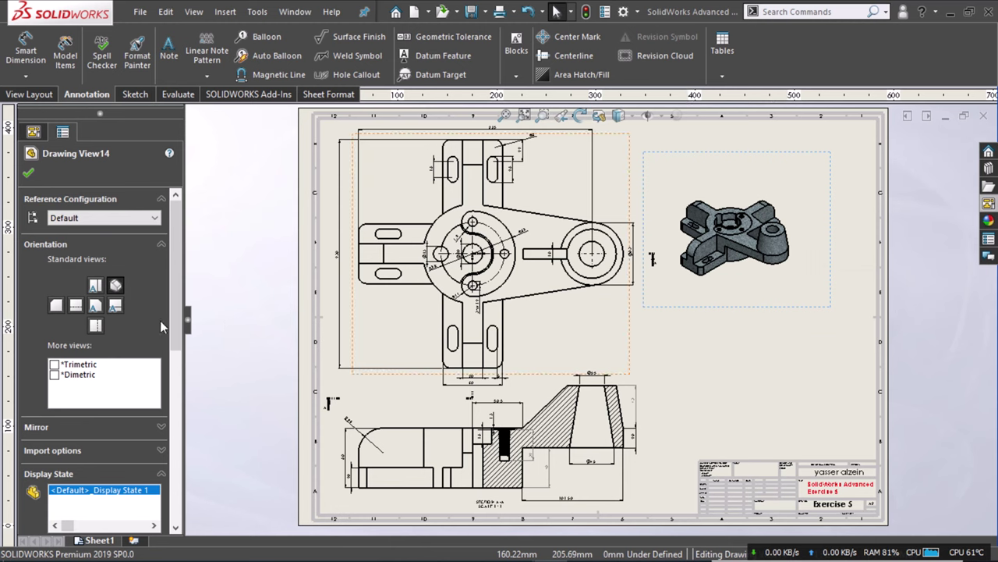
{"action": "left_click_drag", "start_coordinate": [179, 330], "coordinate": [175, 414]}
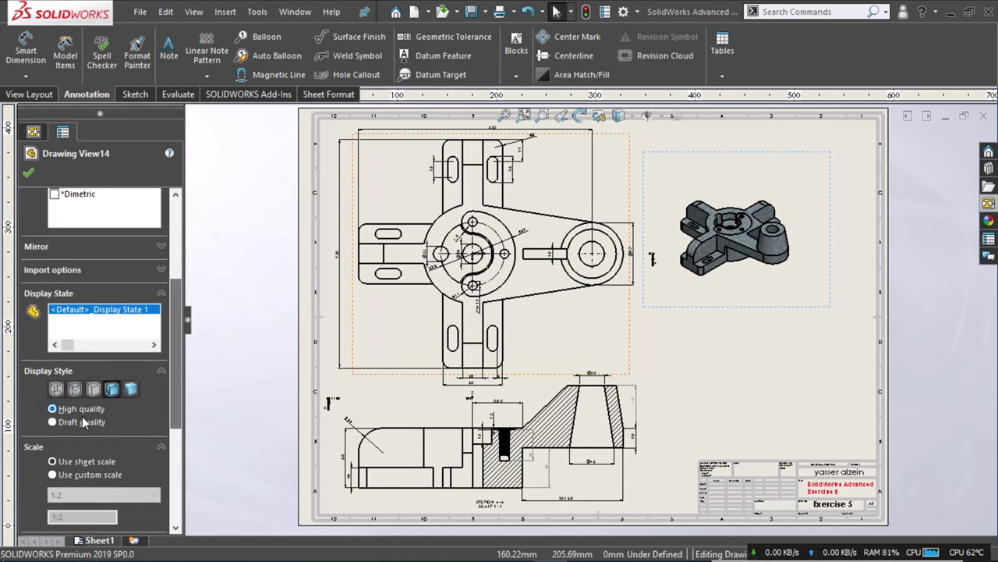
{"action": "left_click", "coordinate": [53, 474]}
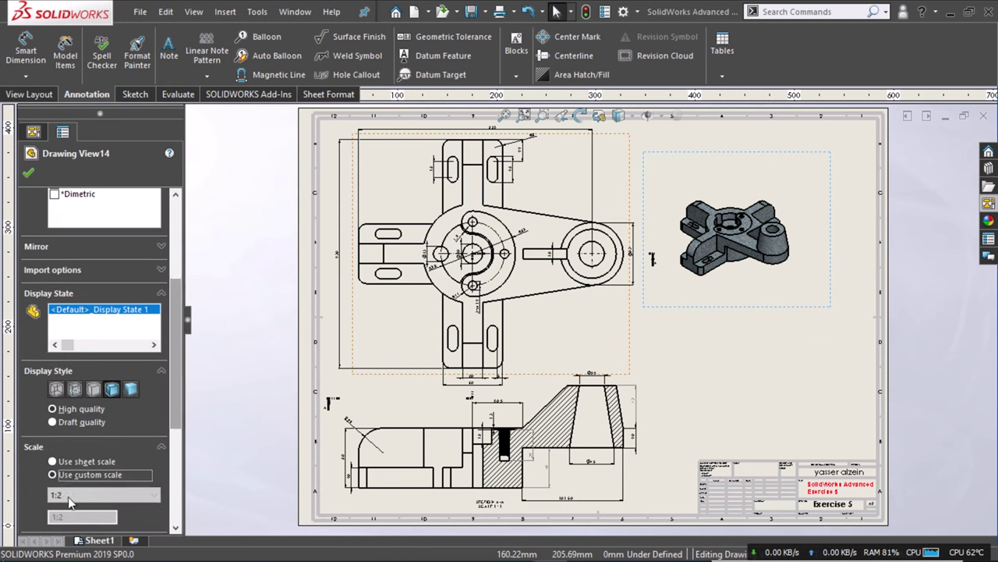
{"action": "left_click", "coordinate": [69, 498]}
{"action": "left_click", "coordinate": [83, 378]}
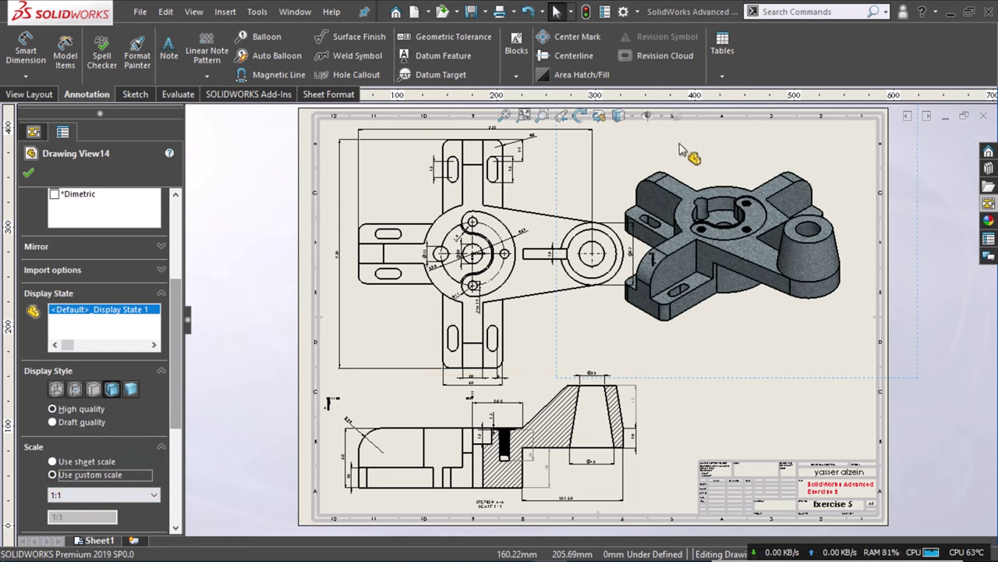
{"action": "key", "text": "Escape"}
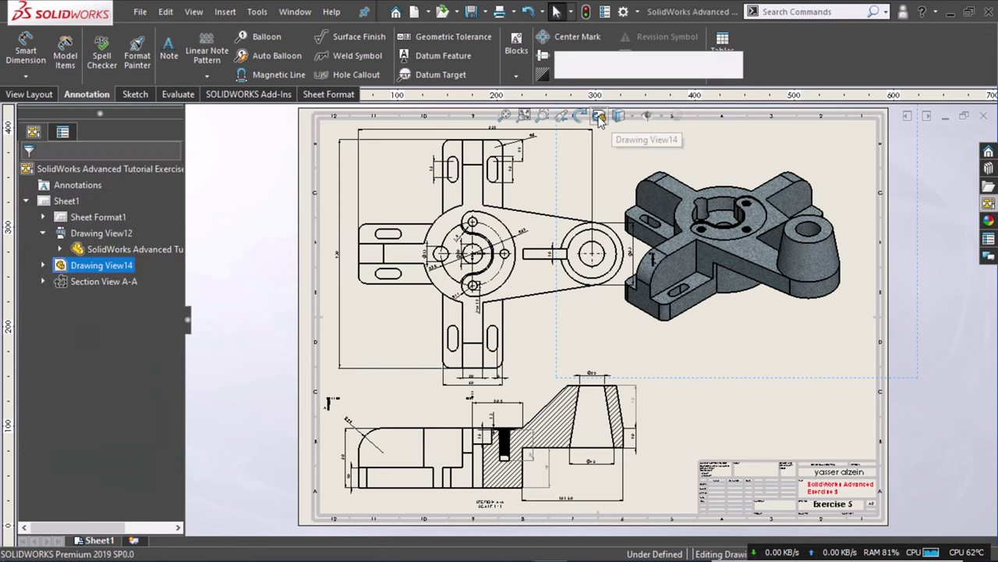
Rotate the 3D model to an angled view with its tall boss pointing upward.
{"action": "left_click", "coordinate": [599, 116]}
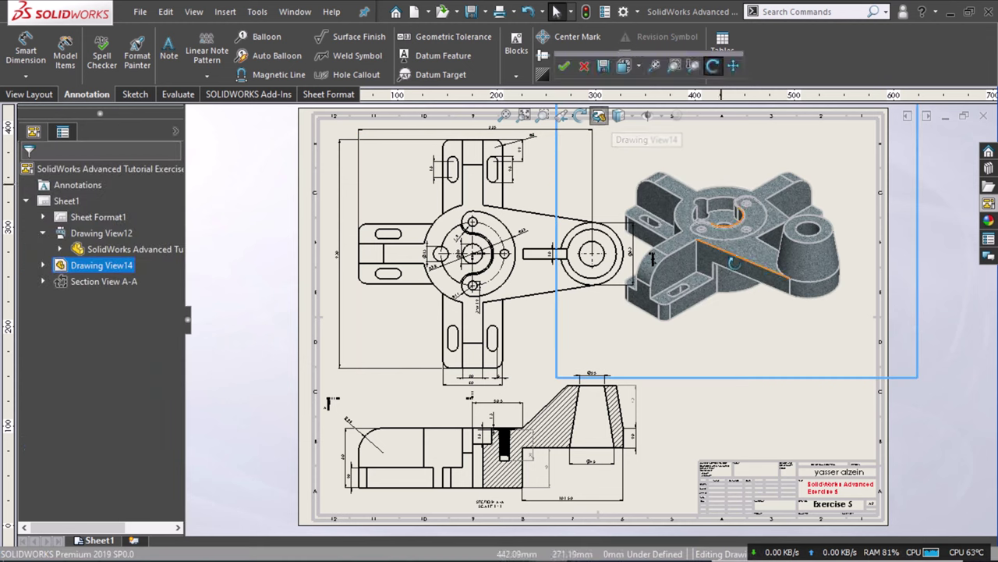
{"action": "left_click", "coordinate": [640, 69]}
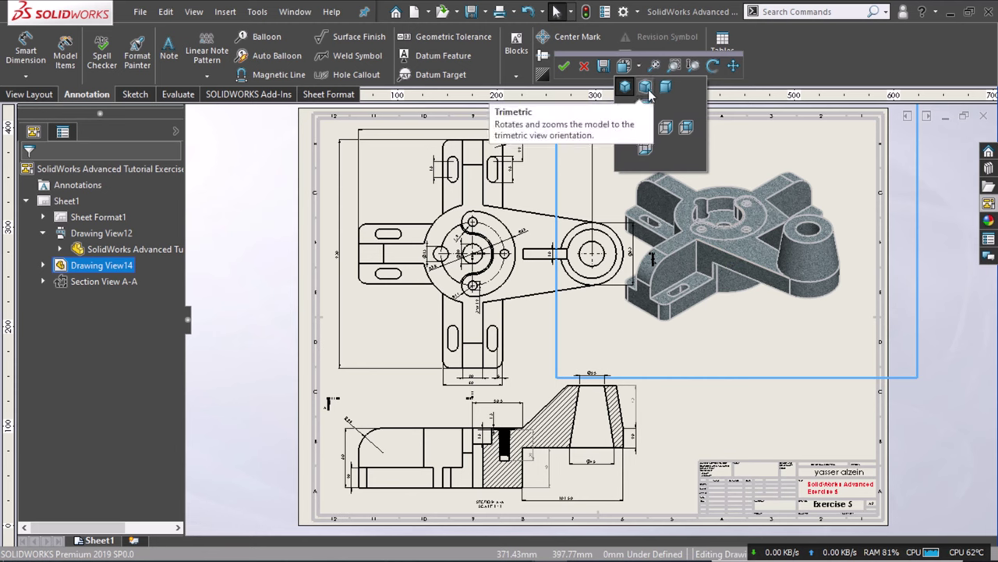
{"action": "left_click", "coordinate": [646, 88]}
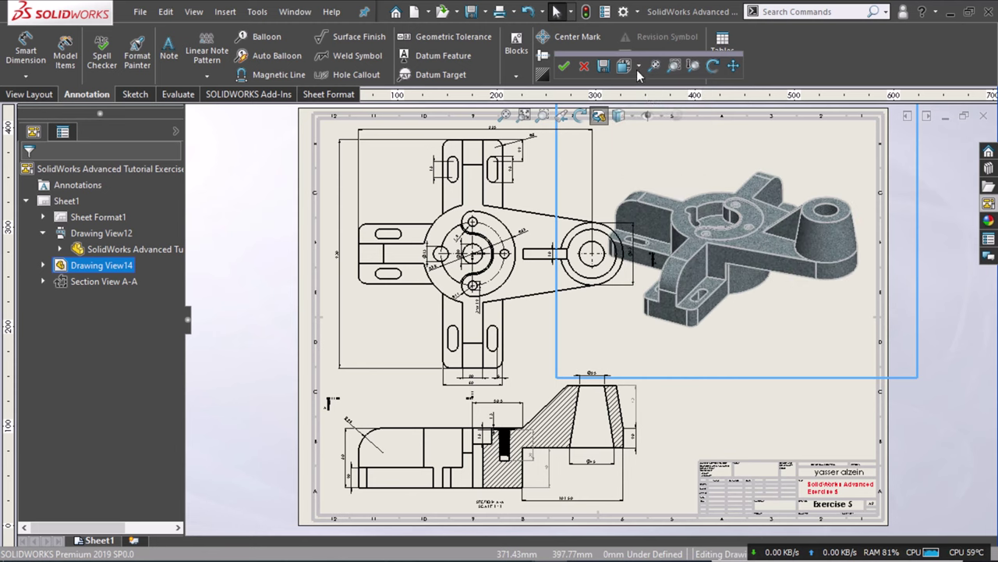
{"action": "left_click", "coordinate": [639, 68]}
{"action": "left_click", "coordinate": [647, 129]}
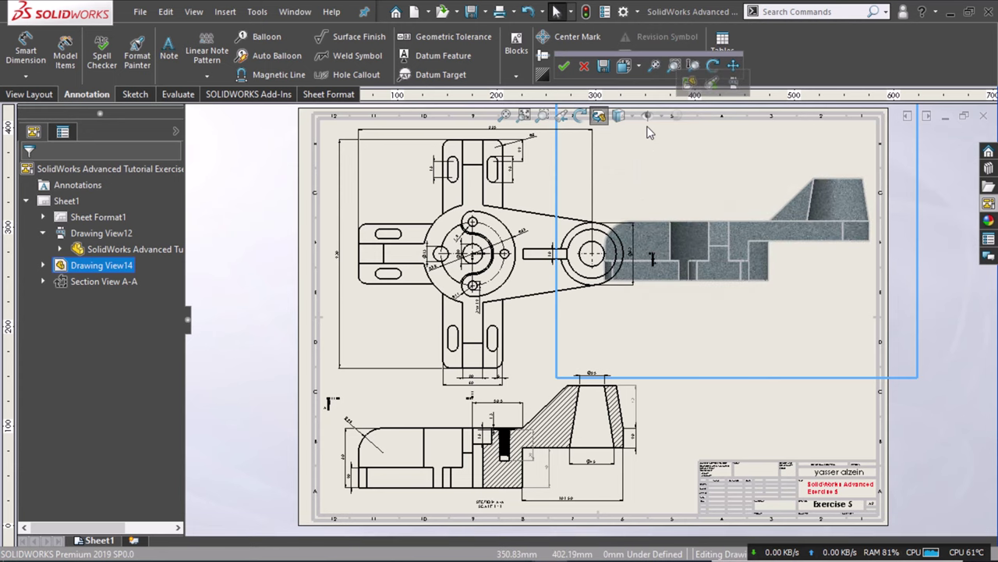
{"action": "left_click", "coordinate": [638, 69]}
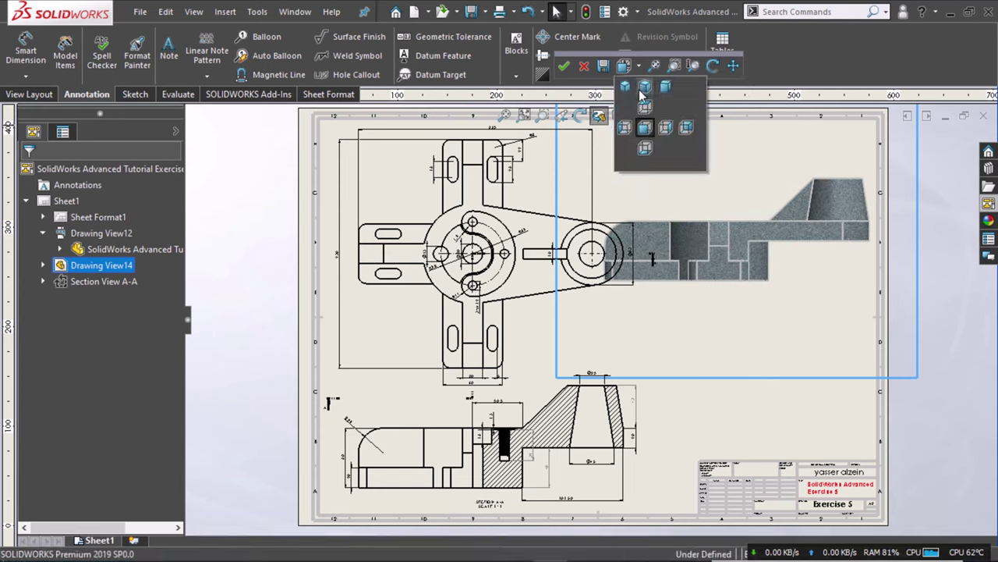
{"action": "left_click", "coordinate": [645, 112]}
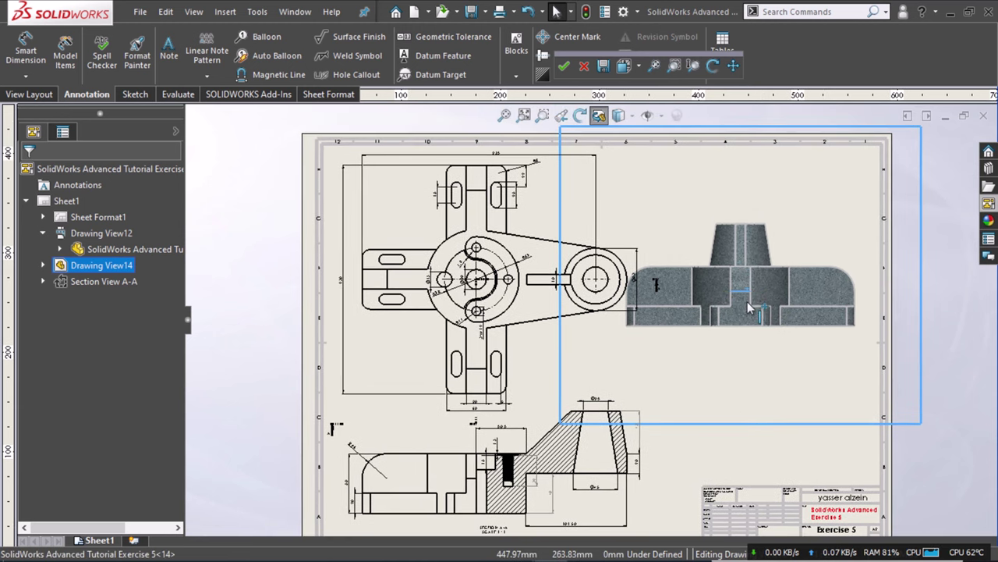
{"action": "left_click_drag", "start_coordinate": [749, 328], "coordinate": [754, 283]}
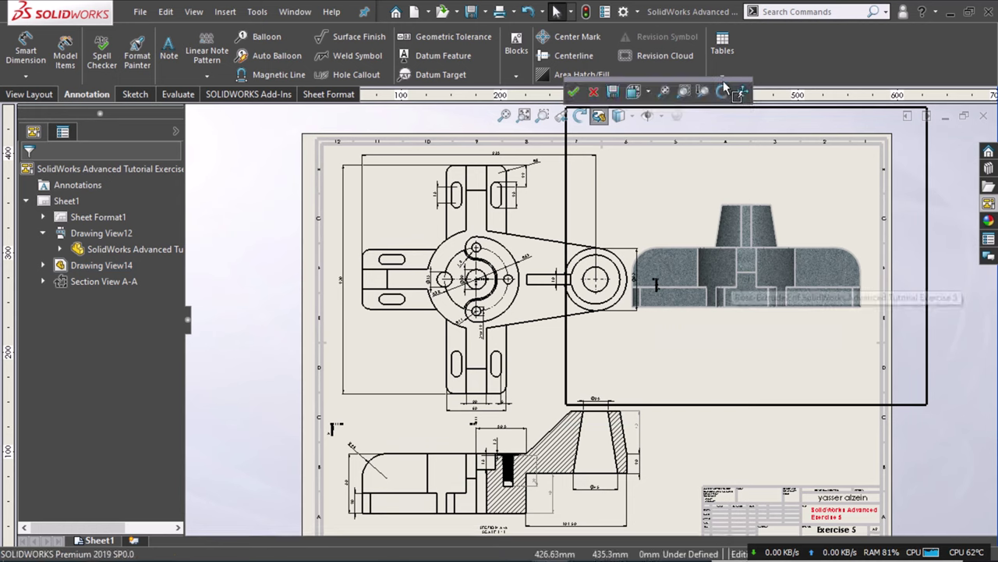
{"action": "left_click", "coordinate": [724, 92]}
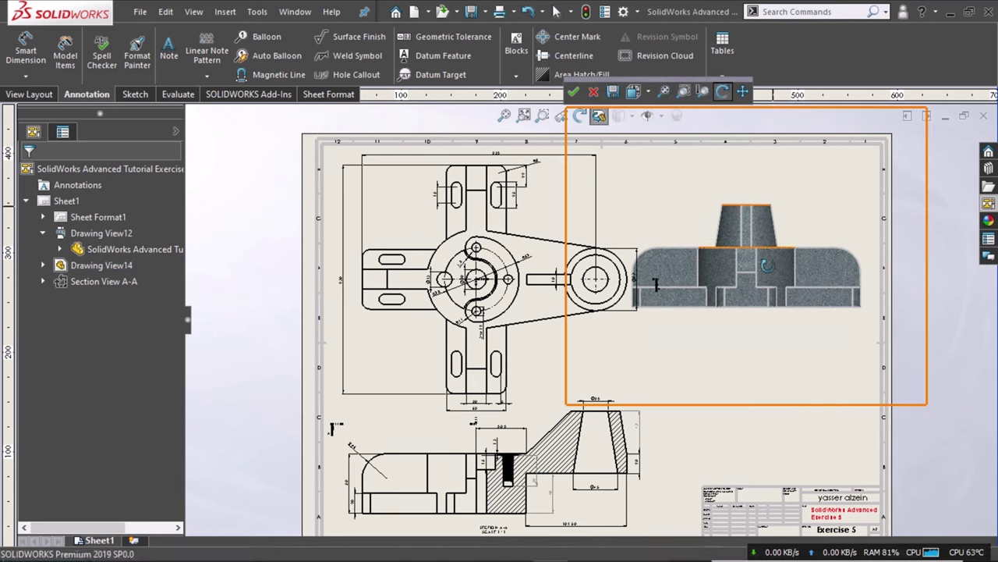
{"action": "mouse_move", "coordinate": [755, 290]}
{"action": "left_mouse_down"}
{"action": "mouse_move", "coordinate": [710, 326]}
{"action": "mouse_move", "coordinate": [712, 309]}
{"action": "mouse_move", "coordinate": [724, 317]}
{"action": "mouse_move", "coordinate": [745, 297]}
{"action": "mouse_move", "coordinate": [747, 336]}
{"action": "left_mouse_up"}
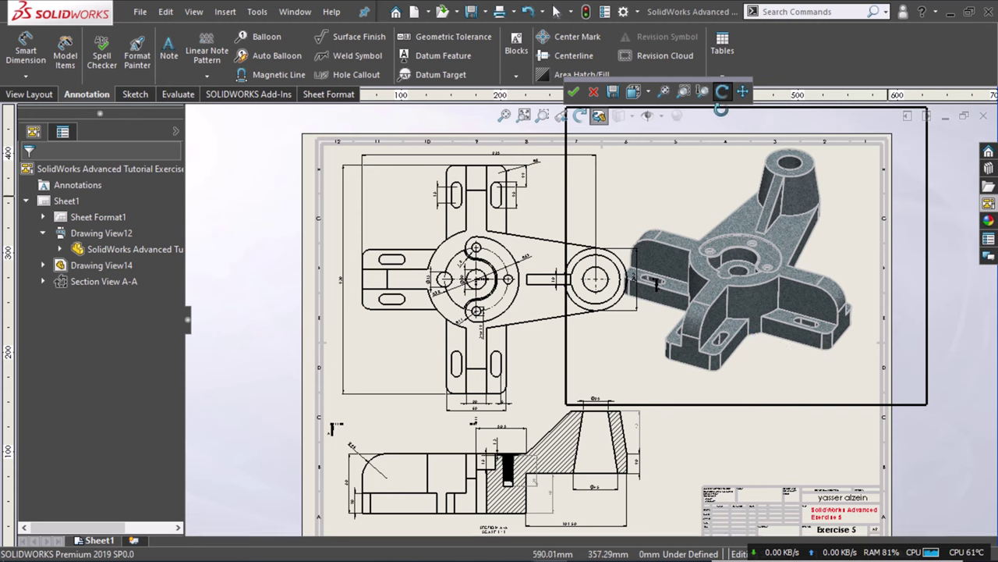
{"action": "left_click", "coordinate": [574, 93]}
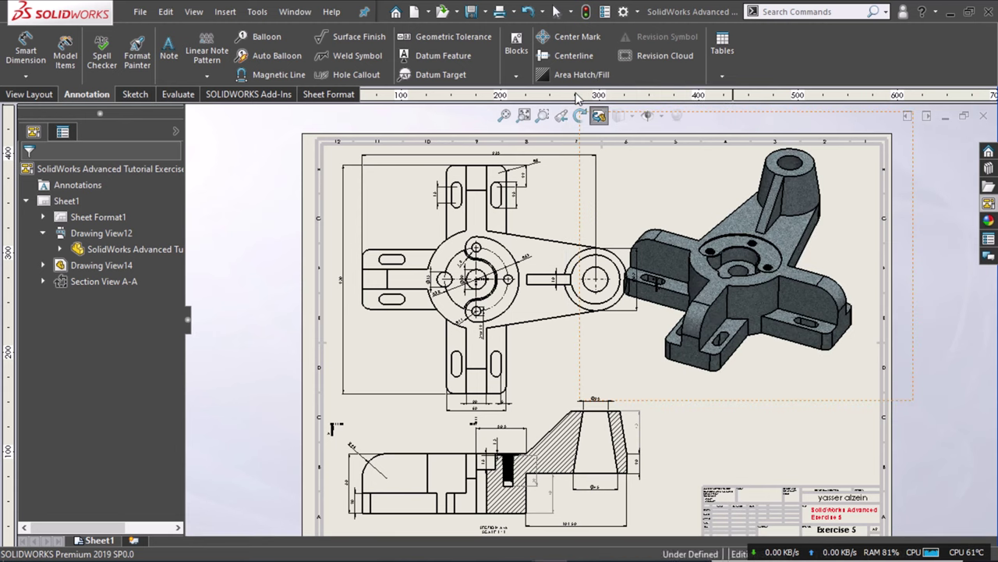
Move the isometric 3D view down and to the right on the sheet.
{"action": "middle_click_drag", "start_coordinate": [724, 337], "coordinate": [575, 290]}
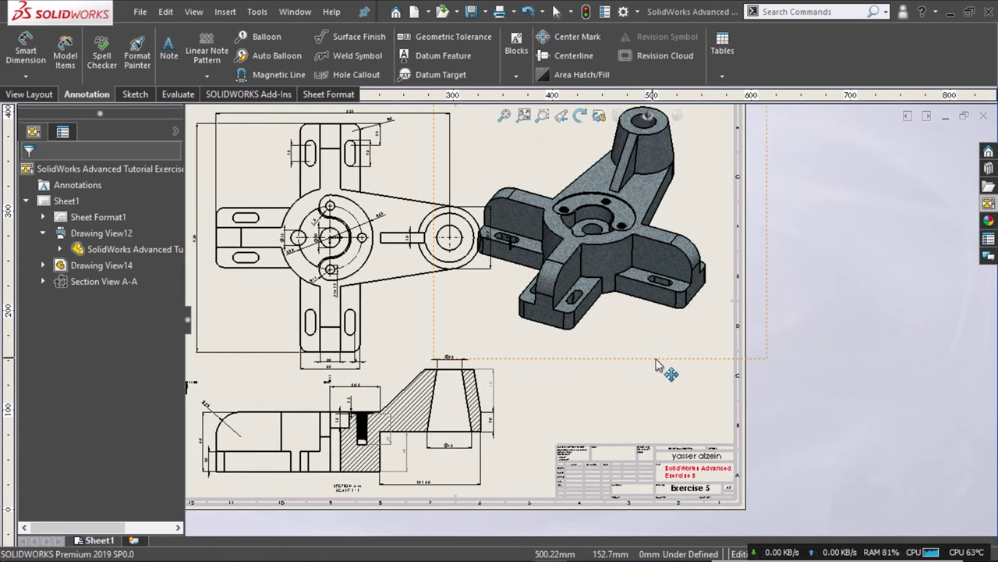
{"action": "left_click_drag", "start_coordinate": [663, 385], "coordinate": [672, 443]}
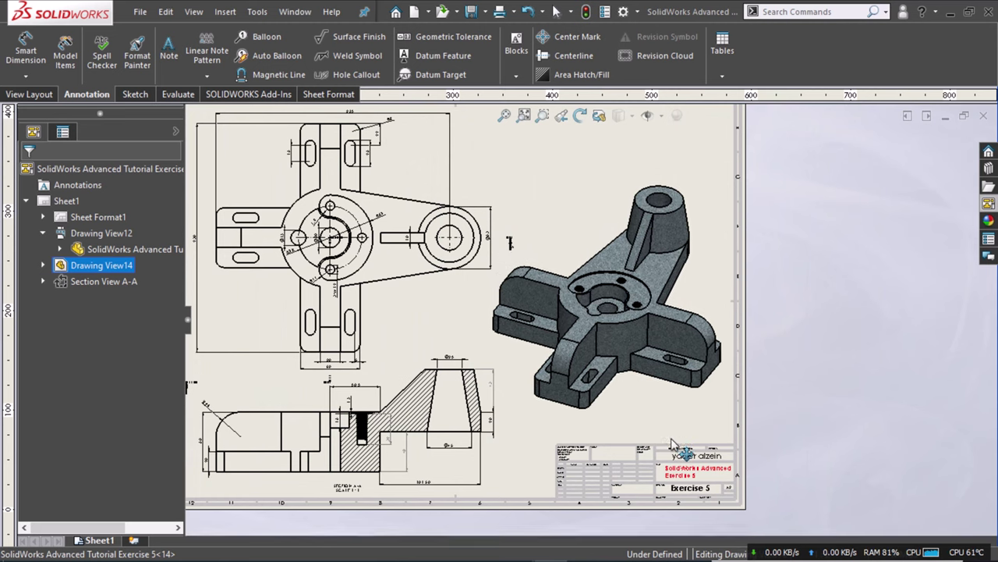
{"action": "left_click", "coordinate": [858, 296]}
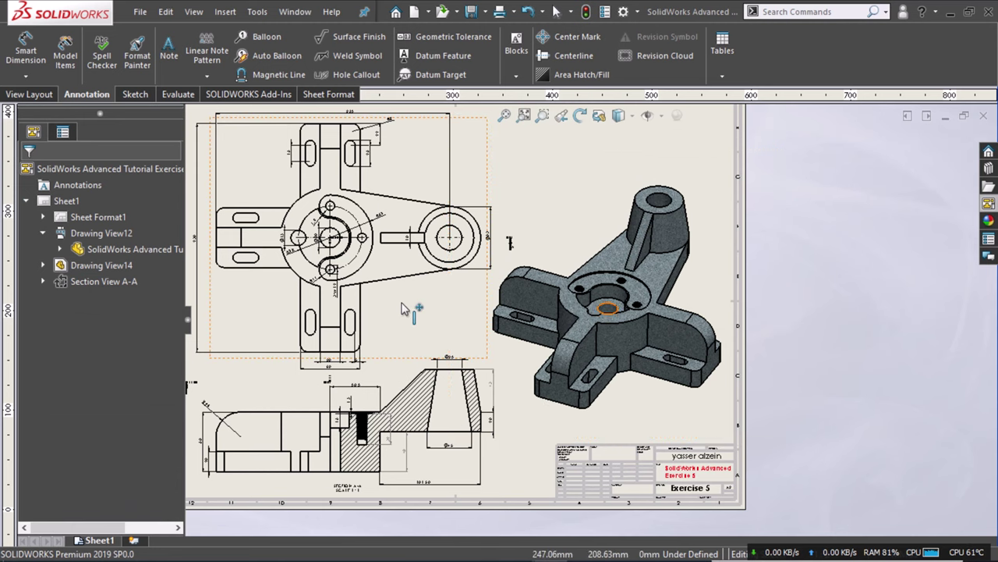
Recentre the sheet and save the drawing with its modified part file via Save All.
{"action": "middle_click_drag", "start_coordinate": [404, 309], "coordinate": [470, 279]}
{"action": "scroll", "coordinate": [455, 294], "scroll_direction": "down", "scroll_amount": 3}
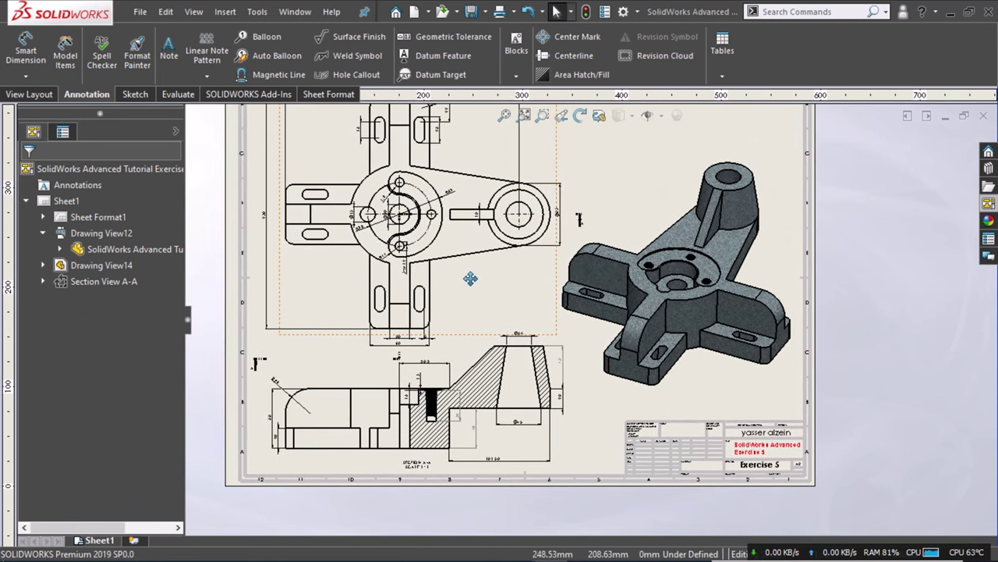
{"action": "middle_click_drag", "start_coordinate": [492, 350], "coordinate": [498, 312]}
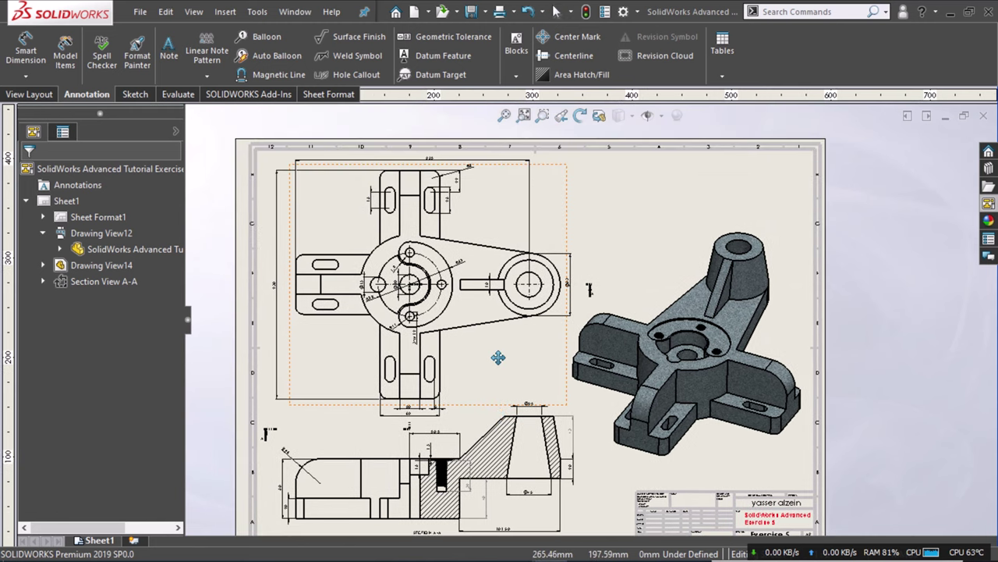
{"action": "scroll", "coordinate": [498, 312], "scroll_direction": "down", "scroll_amount": 1}
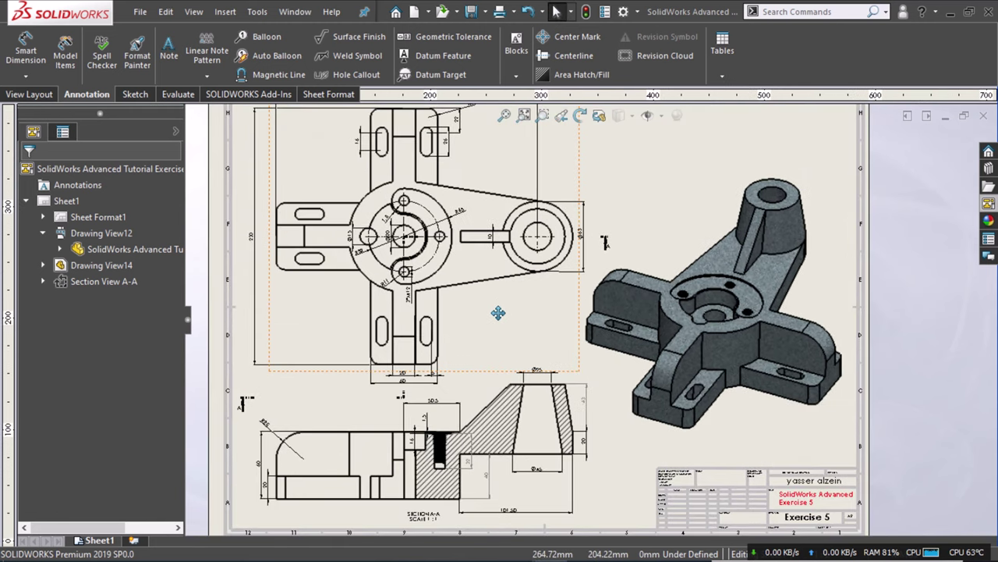
{"action": "scroll", "coordinate": [497, 312], "scroll_direction": "up", "scroll_amount": 1}
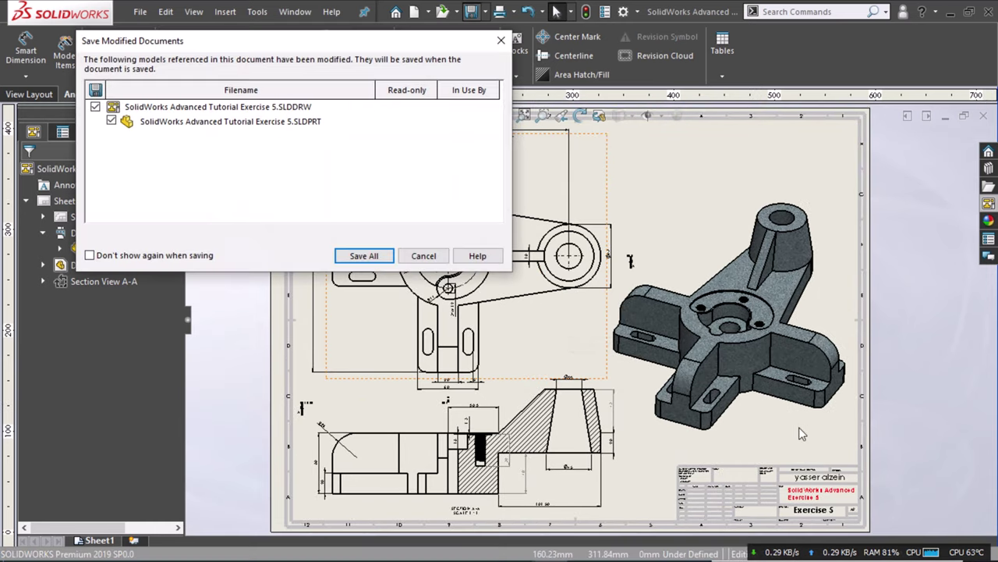
{"action": "left_click", "coordinate": [364, 256]}
{"action": "scroll", "coordinate": [858, 246], "scroll_direction": "up", "scroll_amount": 3}
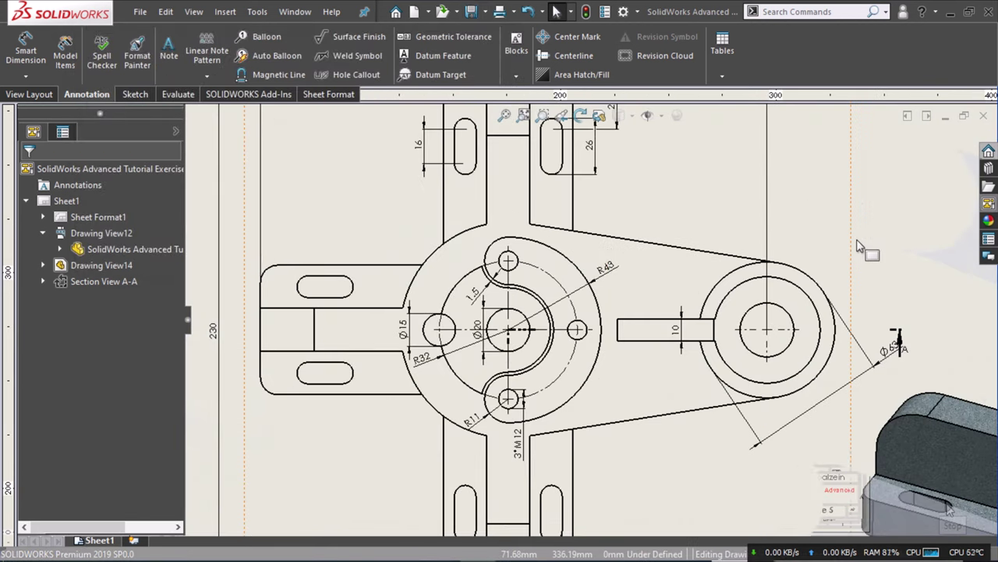
Give the Ø63 diameter dimension a bent leader and place it at the right circle's upper right.
{"action": "left_click", "coordinate": [893, 343]}
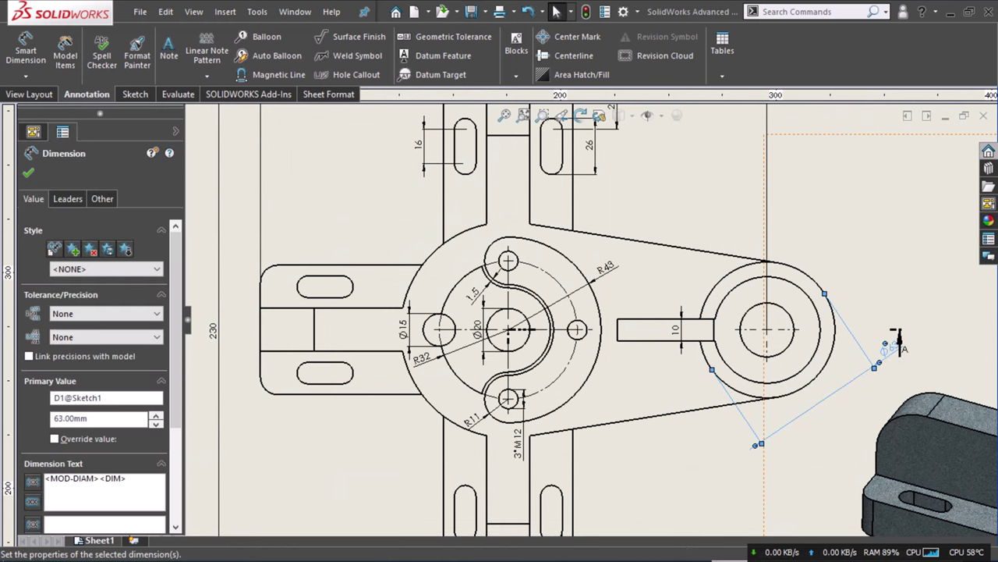
{"action": "left_click", "coordinate": [78, 199]}
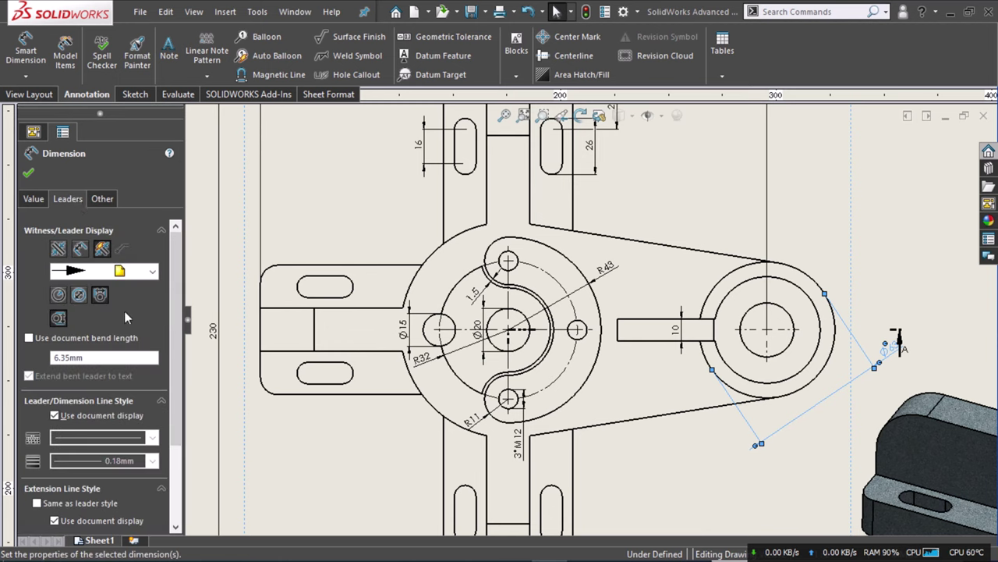
{"action": "left_click", "coordinate": [60, 298]}
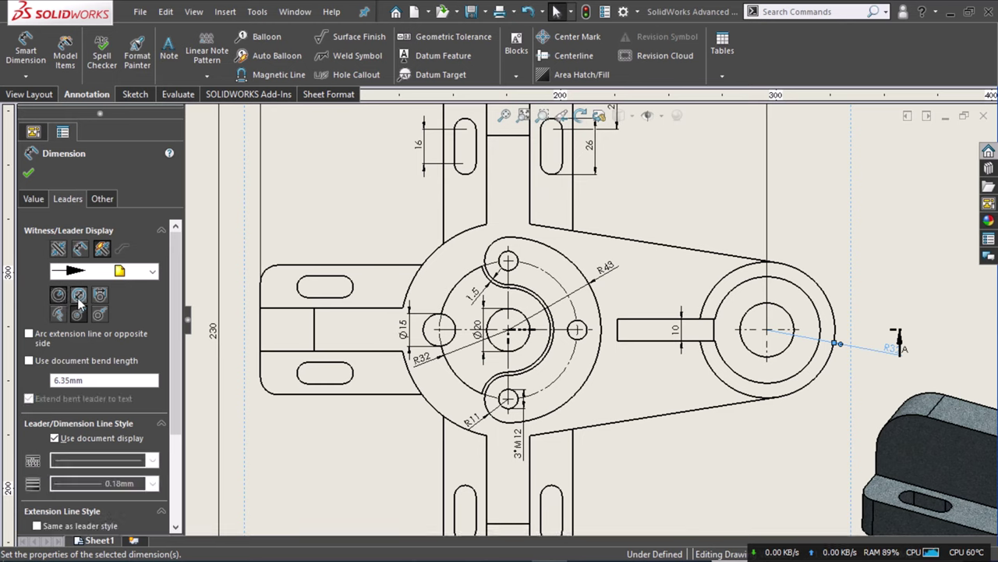
{"action": "left_click", "coordinate": [78, 297]}
{"action": "left_click", "coordinate": [122, 294]}
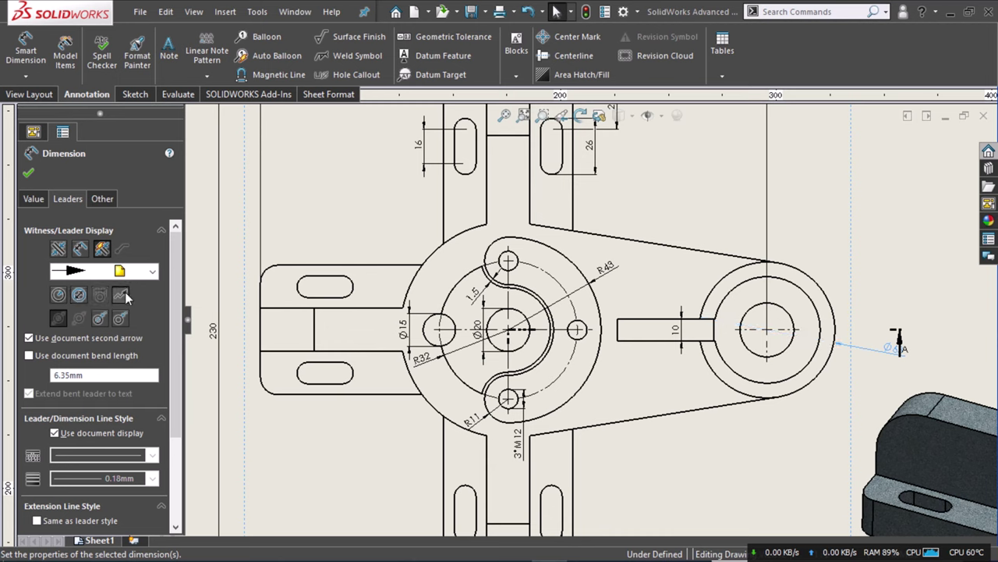
{"action": "mouse_move", "coordinate": [883, 351]}
{"action": "left_mouse_down"}
{"action": "mouse_move", "coordinate": [843, 279]}
{"action": "mouse_move", "coordinate": [854, 266]}
{"action": "left_mouse_up"}
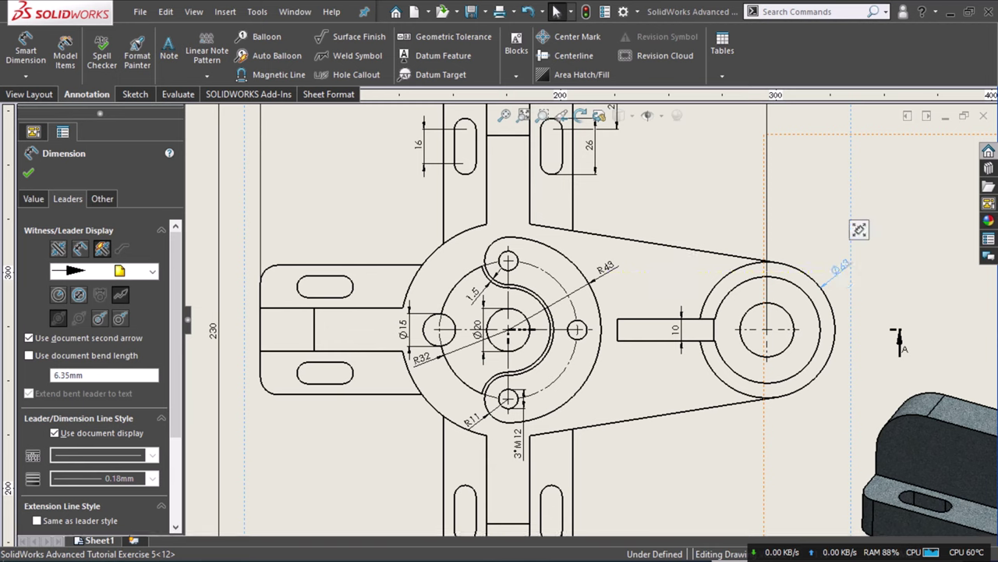
Switch the R43 and R32 radius dimensions to bent-style leaders.
{"action": "left_click", "coordinate": [602, 273]}
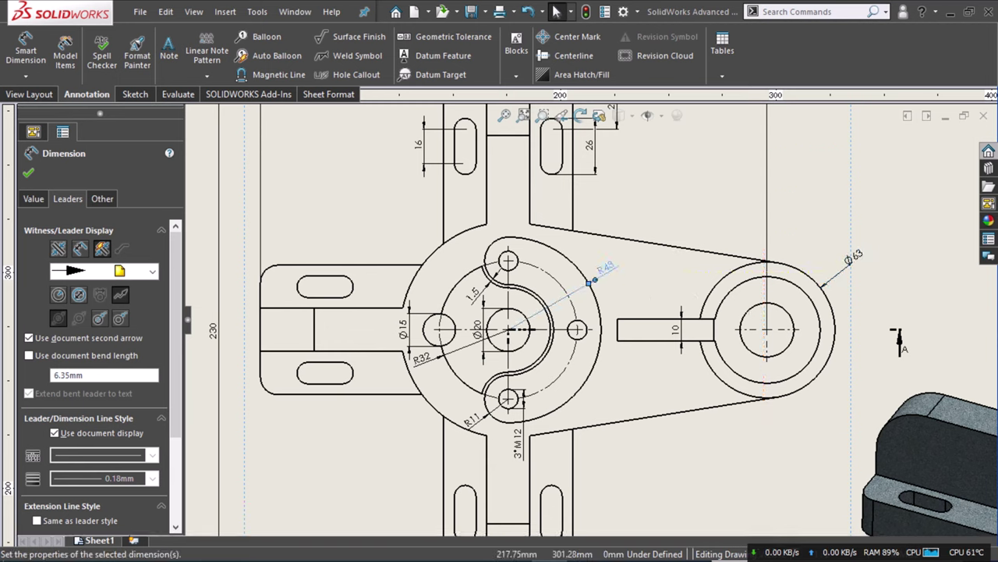
{"action": "left_click", "coordinate": [121, 295]}
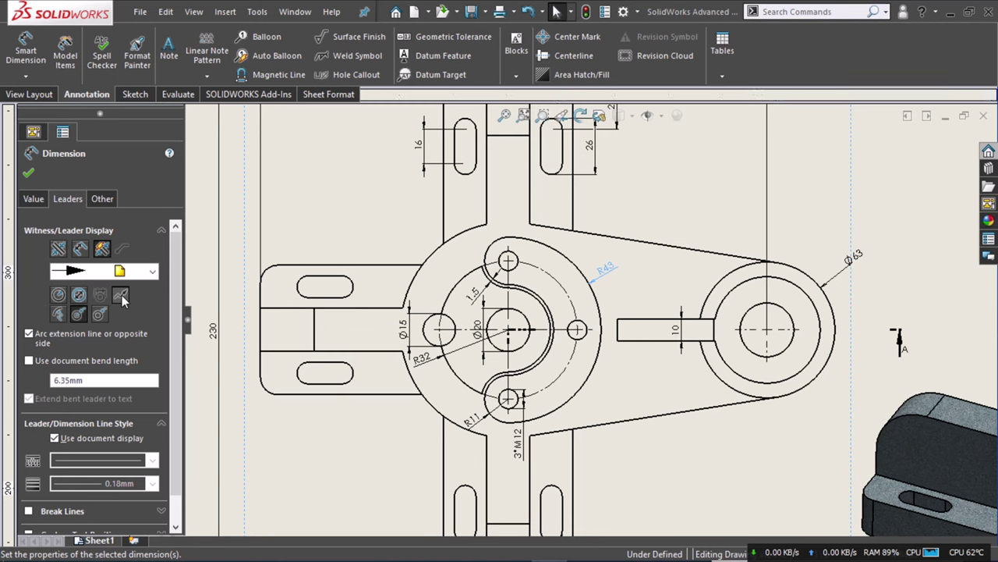
{"action": "left_click", "coordinate": [426, 360]}
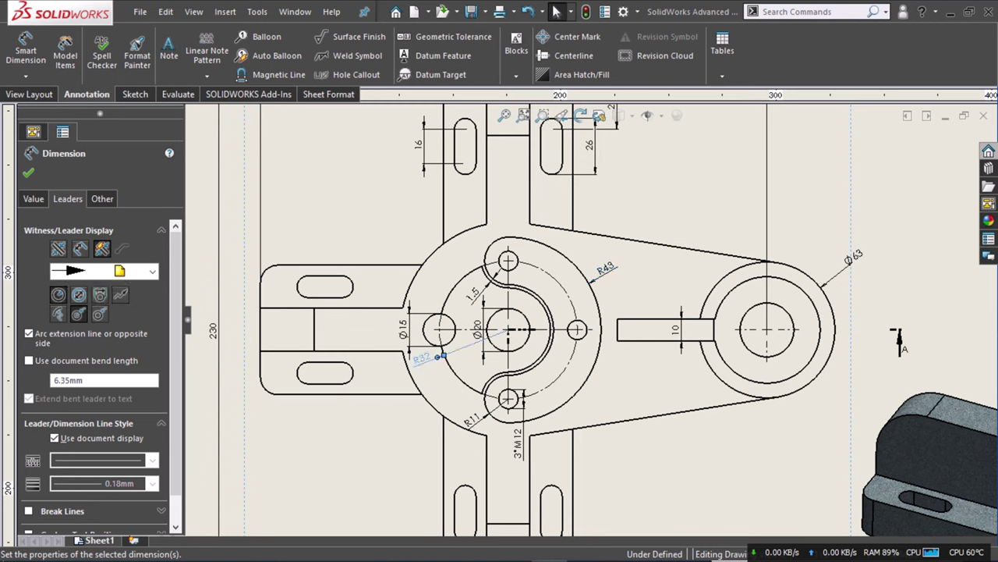
{"action": "left_click", "coordinate": [121, 294]}
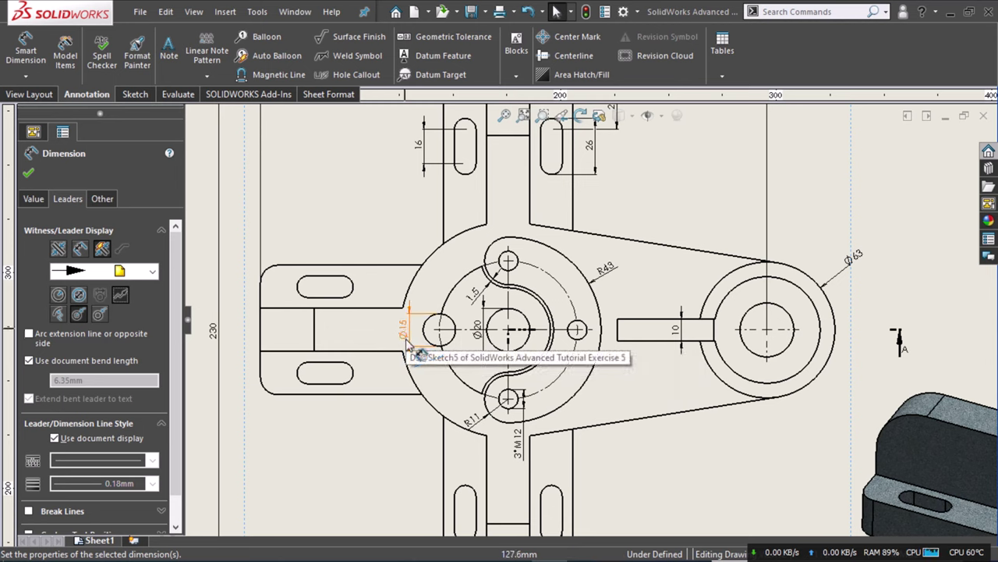
{"action": "left_click", "coordinate": [521, 451]}
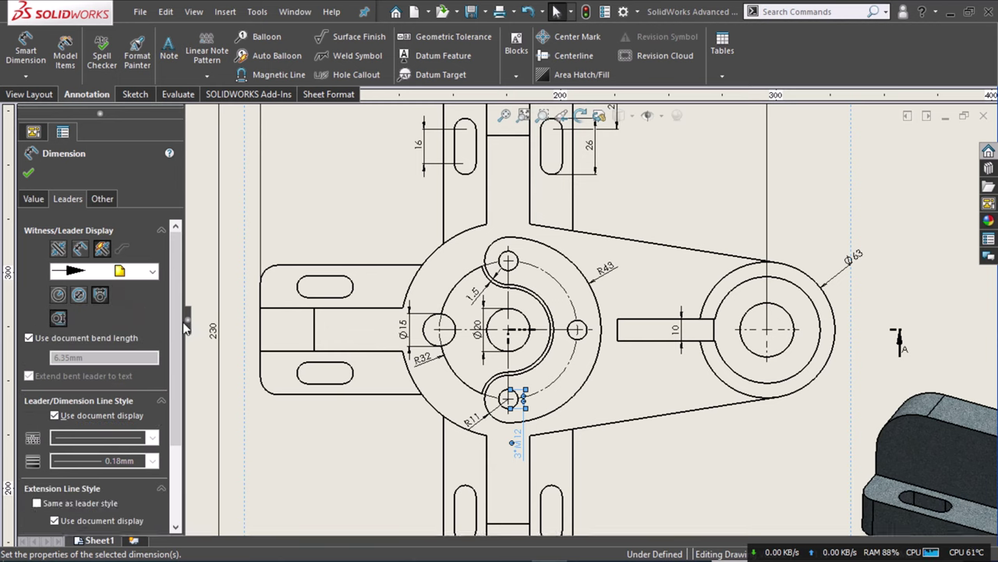
Pan down to Section View A-A and zoom in on its 32 and 40 dimensions.
{"action": "left_click", "coordinate": [209, 383]}
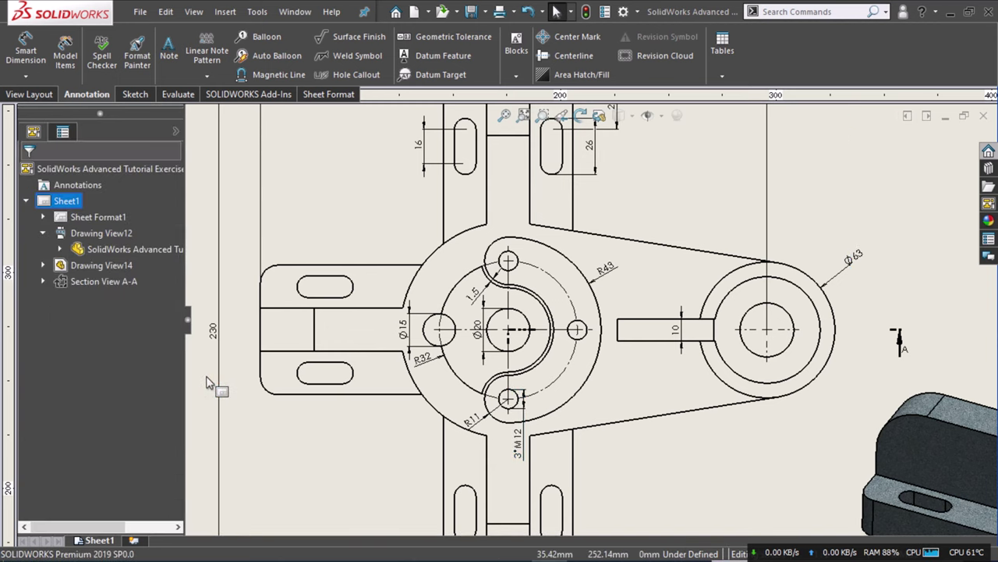
{"action": "scroll", "coordinate": [374, 398], "scroll_direction": "down", "scroll_amount": 1}
{"action": "scroll", "coordinate": [380, 367], "scroll_direction": "down", "scroll_amount": 1}
{"action": "scroll", "coordinate": [371, 433], "scroll_direction": "up", "scroll_amount": 3}
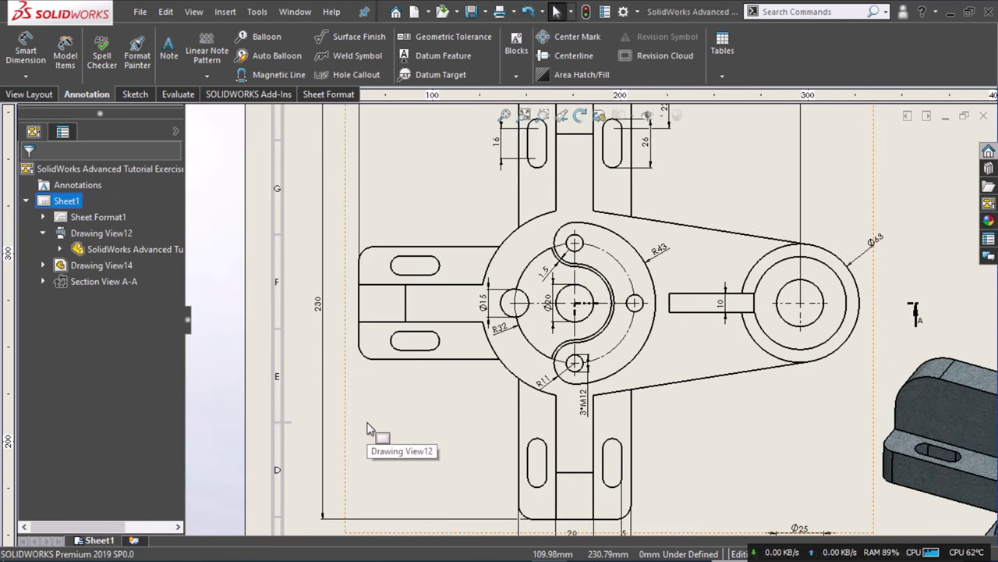
{"action": "scroll", "coordinate": [441, 429], "scroll_direction": "up", "scroll_amount": 2}
{"action": "middle_click_drag", "start_coordinate": [383, 289], "coordinate": [384, 332]}
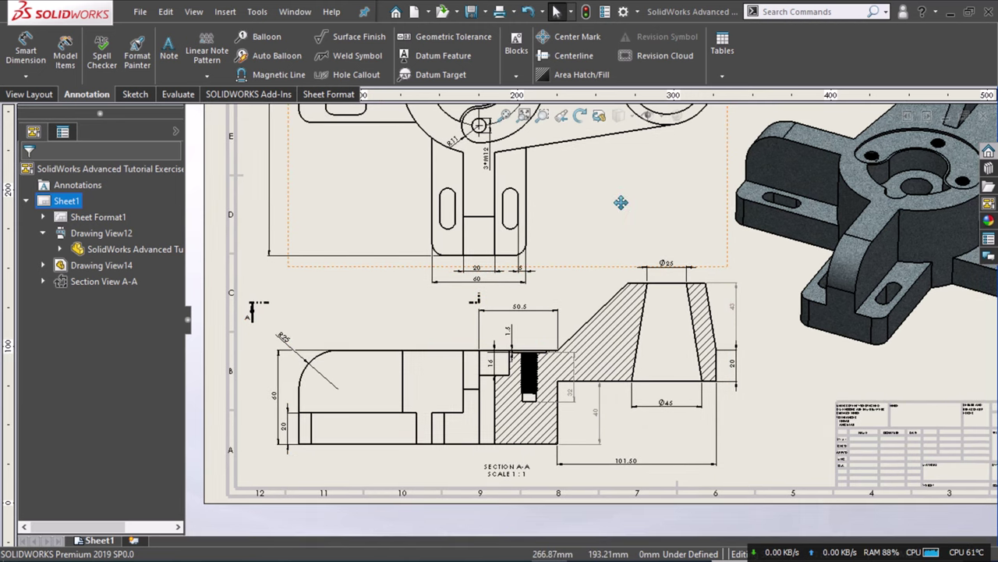
{"action": "middle_click_drag", "start_coordinate": [617, 203], "coordinate": [598, 319]}
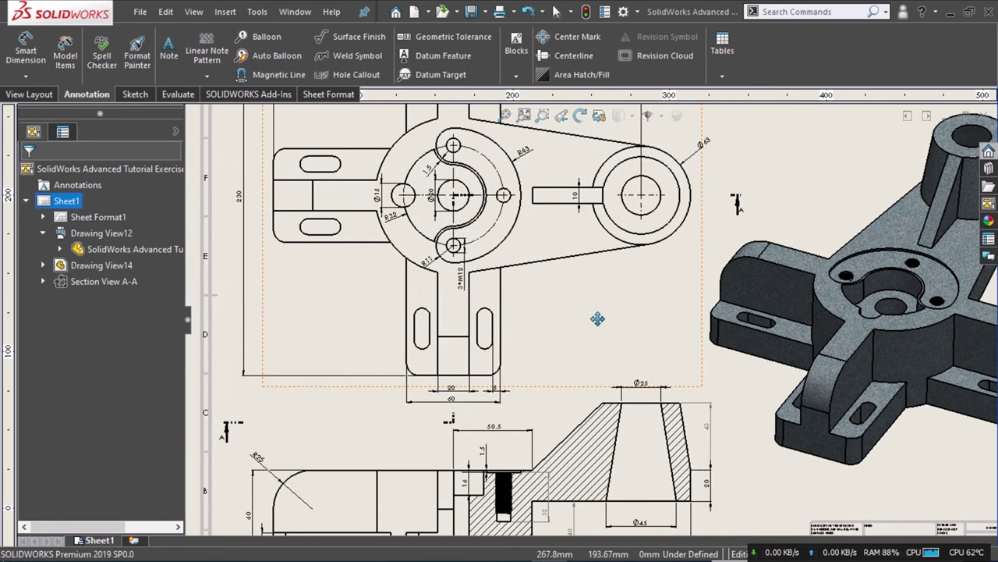
{"action": "middle_click_drag", "start_coordinate": [598, 318], "coordinate": [592, 280]}
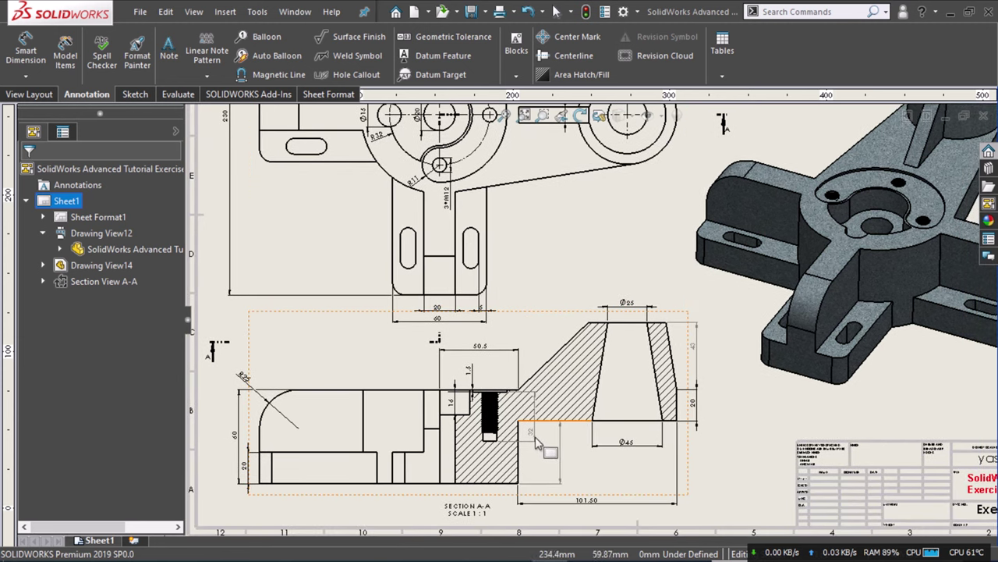
{"action": "scroll", "coordinate": [543, 434], "scroll_direction": "down", "scroll_amount": 2}
{"action": "scroll", "coordinate": [542, 425], "scroll_direction": "down", "scroll_amount": 1}
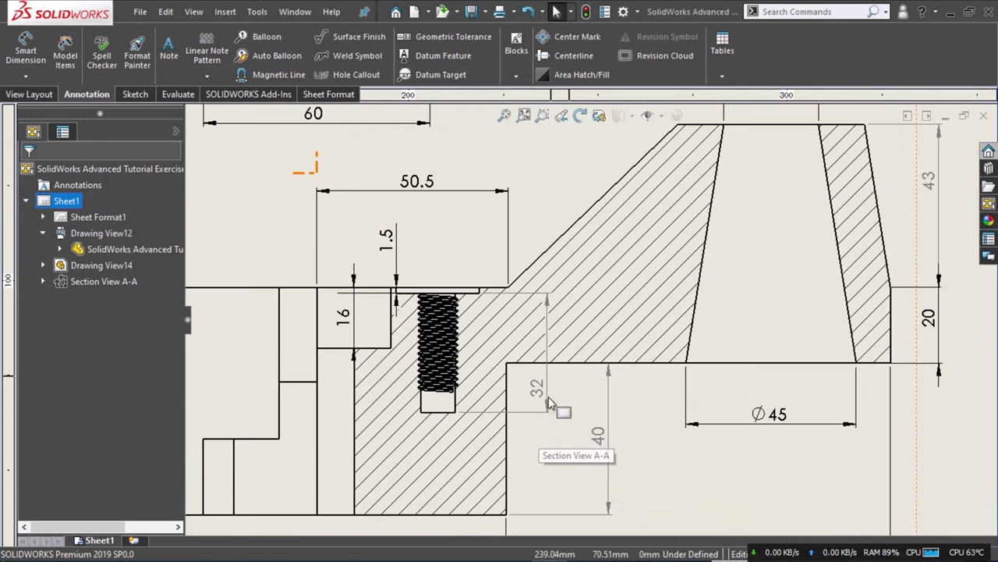
{"action": "scroll", "coordinate": [538, 393], "scroll_direction": "down", "scroll_amount": 1}
Set the section's 32 depth dimension to .1 precision so it reads 31.5.
{"action": "left_click", "coordinate": [538, 392]}
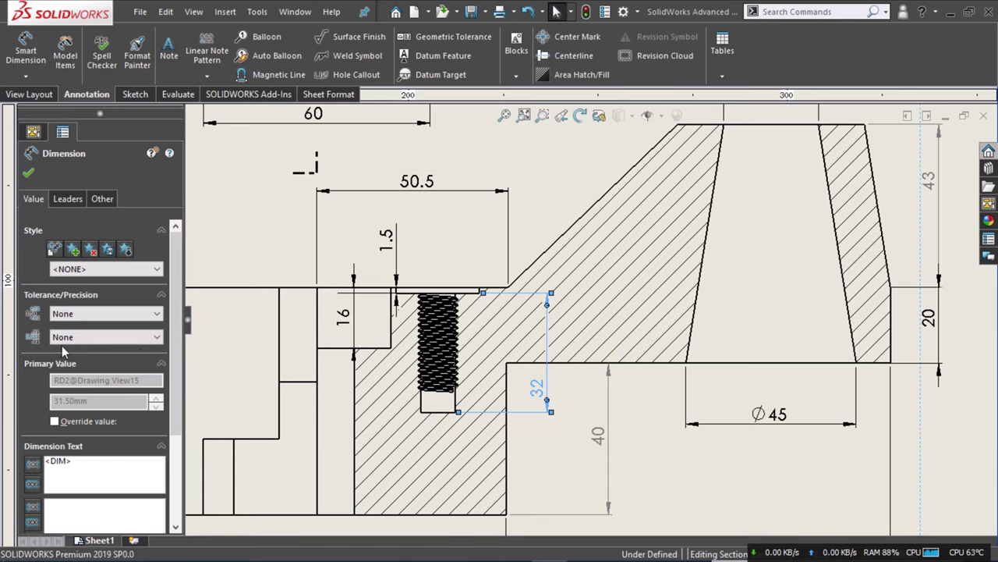
{"action": "left_click", "coordinate": [84, 336]}
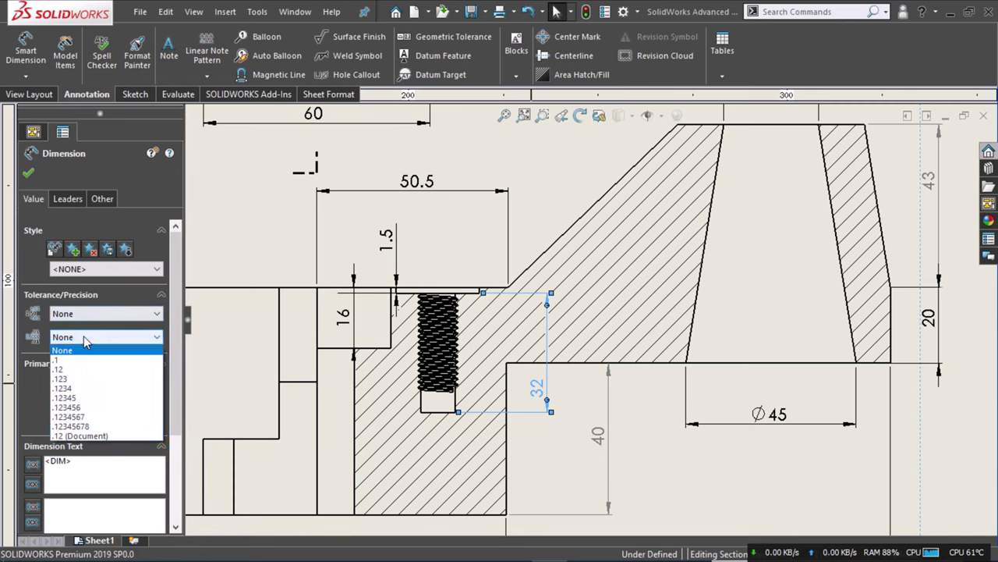
{"action": "left_click", "coordinate": [86, 338]}
{"action": "left_click", "coordinate": [86, 337]}
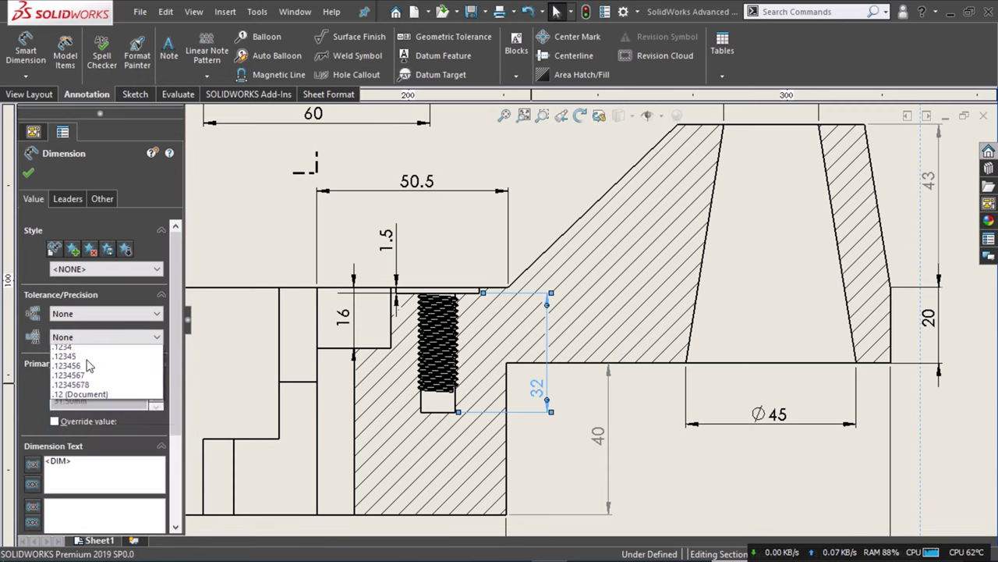
{"action": "left_click", "coordinate": [88, 360]}
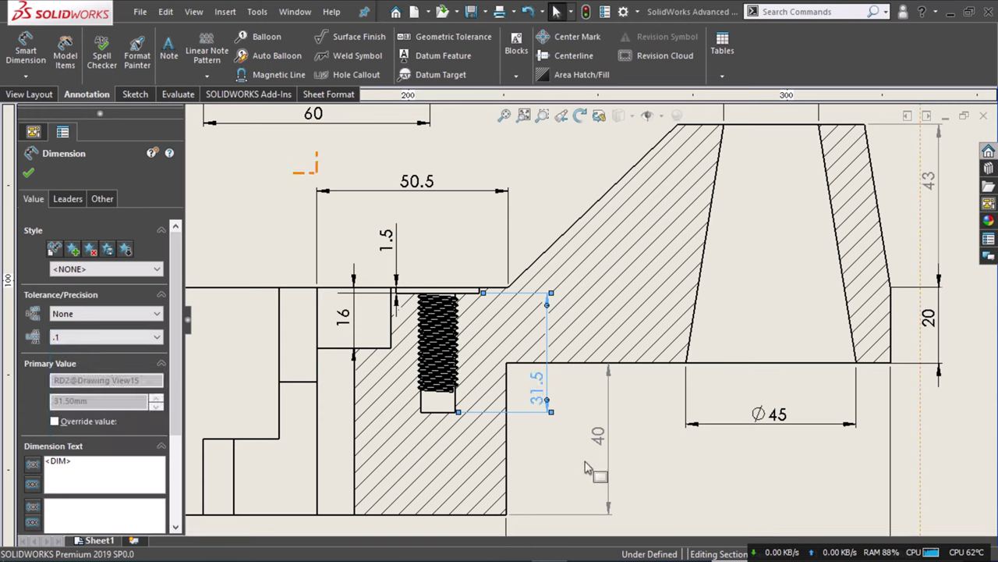
{"action": "left_click", "coordinate": [548, 465]}
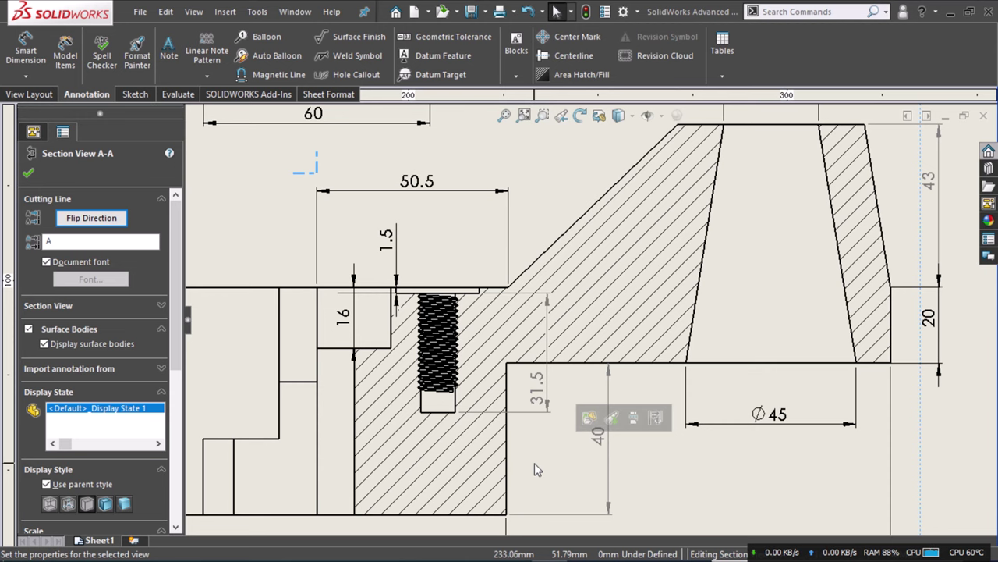
Zoom out to the full sheet and save the drawing and its part with Save All.
{"action": "scroll", "coordinate": [534, 468], "scroll_direction": "up", "scroll_amount": 2}
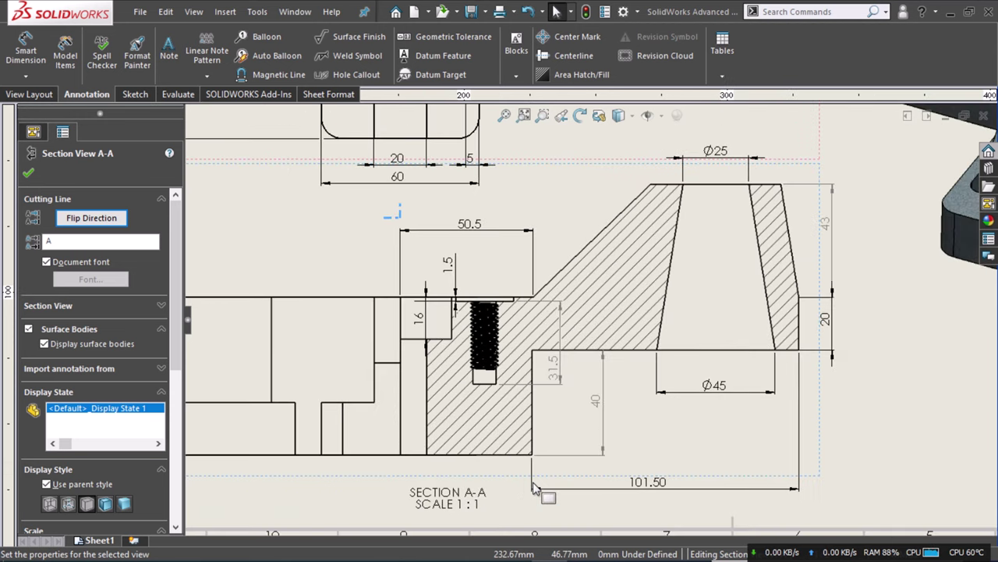
{"action": "scroll", "coordinate": [534, 485], "scroll_direction": "up", "scroll_amount": 3}
{"action": "scroll", "coordinate": [533, 483], "scroll_direction": "up", "scroll_amount": 3}
{"action": "scroll", "coordinate": [533, 482], "scroll_direction": "up", "scroll_amount": 3}
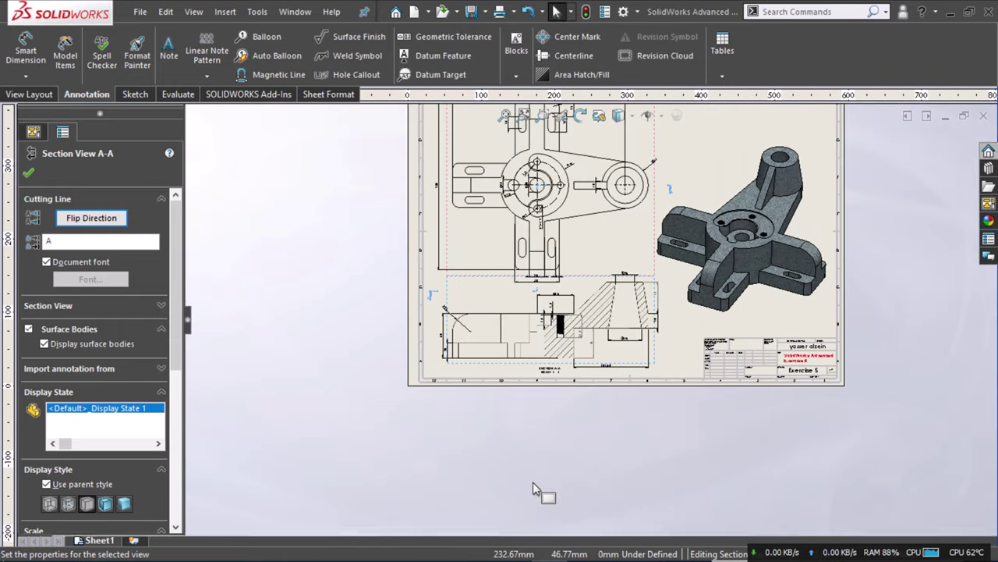
{"action": "scroll", "coordinate": [546, 468], "scroll_direction": "up", "scroll_amount": 1}
{"action": "scroll", "coordinate": [672, 220], "scroll_direction": "up", "scroll_amount": 1}
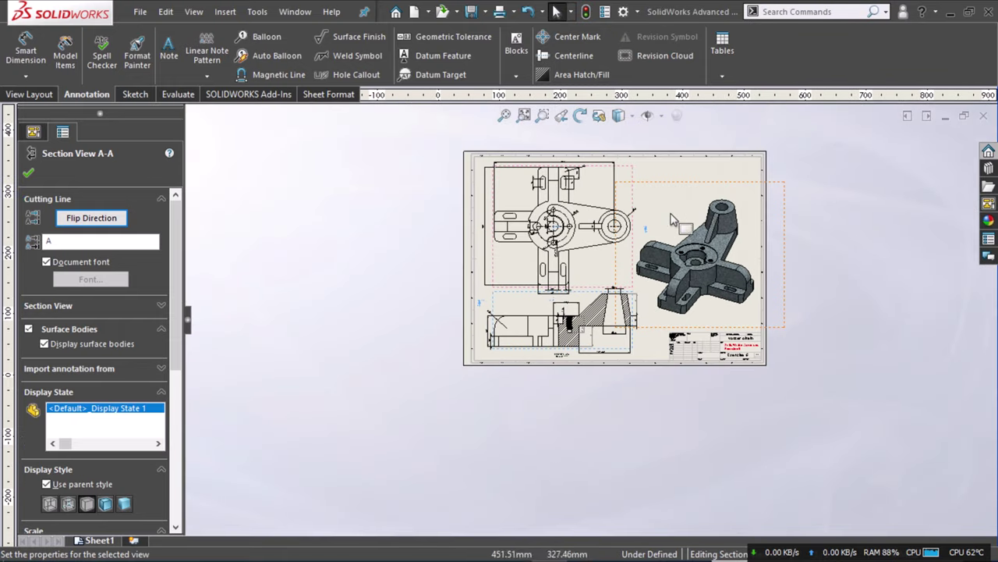
{"action": "scroll", "coordinate": [644, 224], "scroll_direction": "down", "scroll_amount": 2}
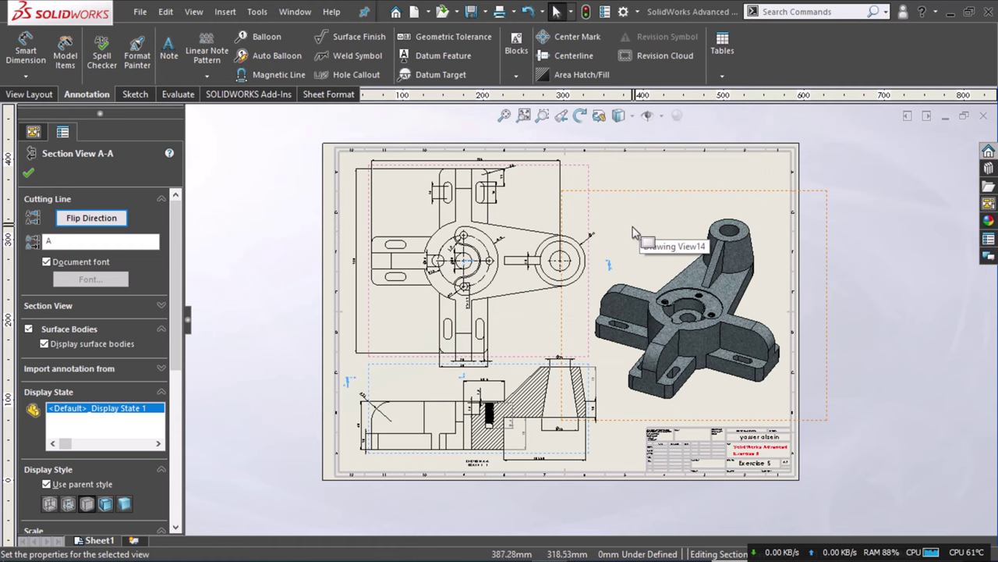
{"action": "scroll", "coordinate": [633, 232], "scroll_direction": "down", "scroll_amount": 1}
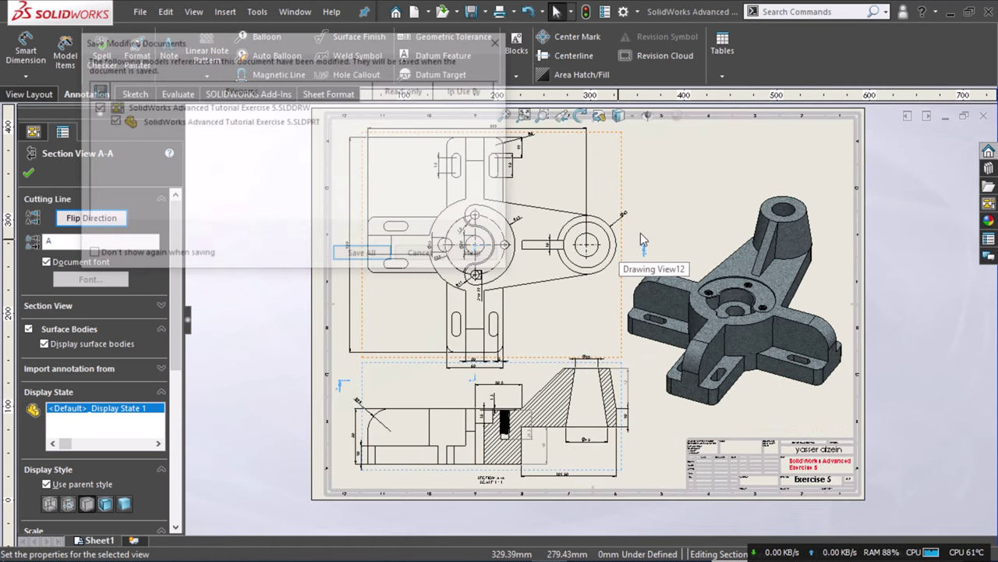
{"action": "left_click", "coordinate": [380, 259]}
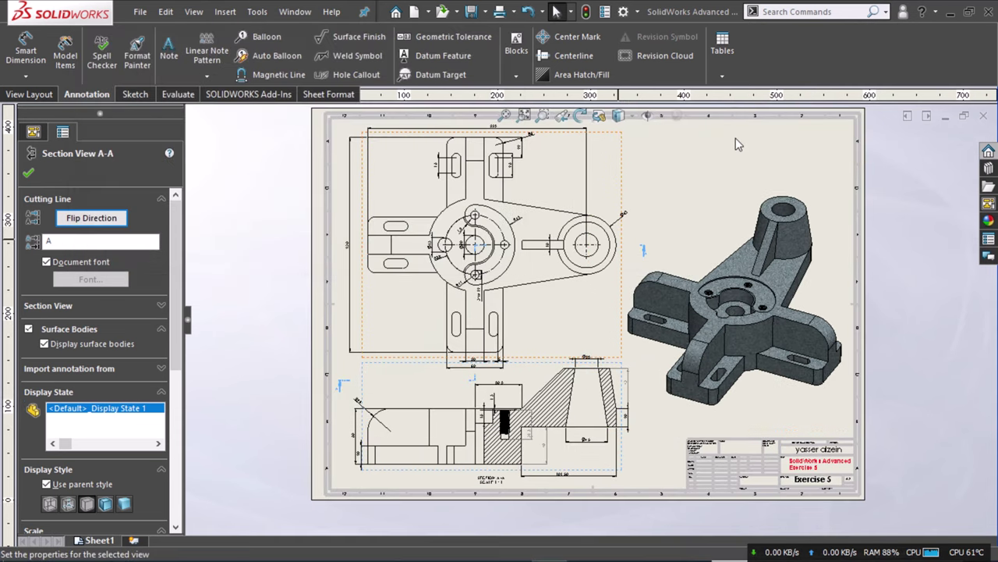